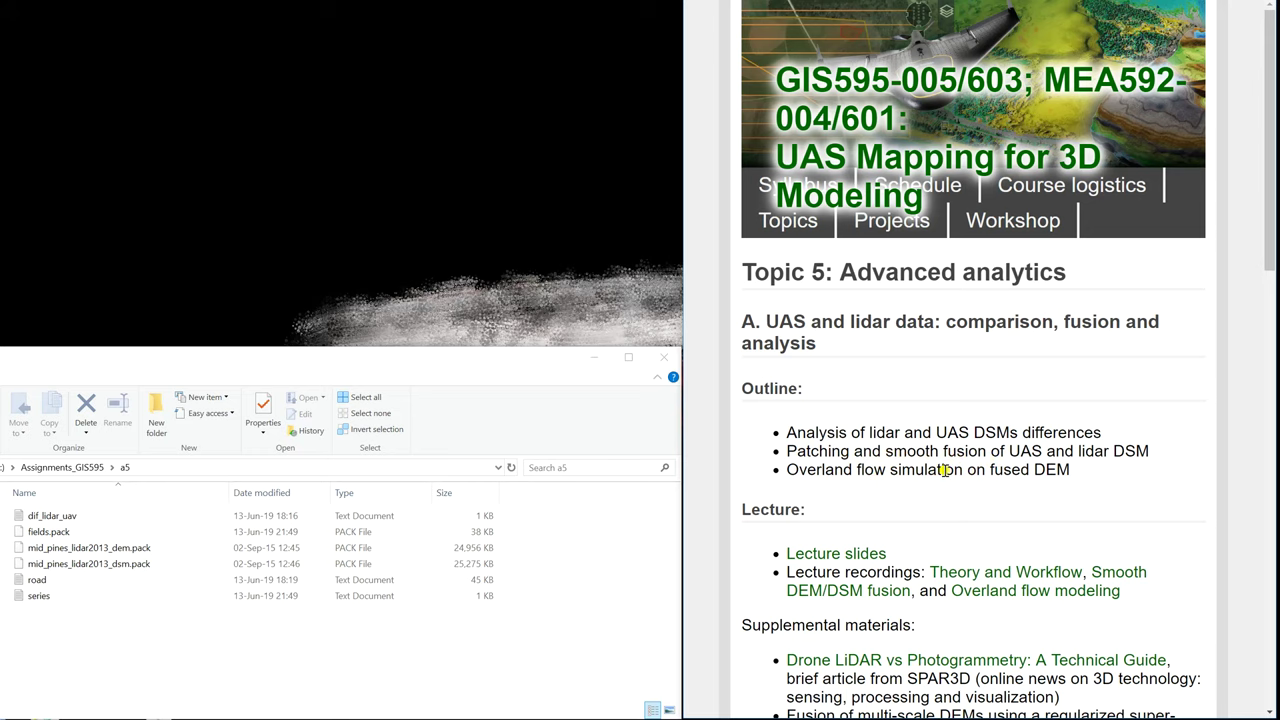
Open the "Fusion of UAS and lidar data" assignment listed under Assignment 5A on the Topic 5 course page
scroll(900, 551, "down", 3)
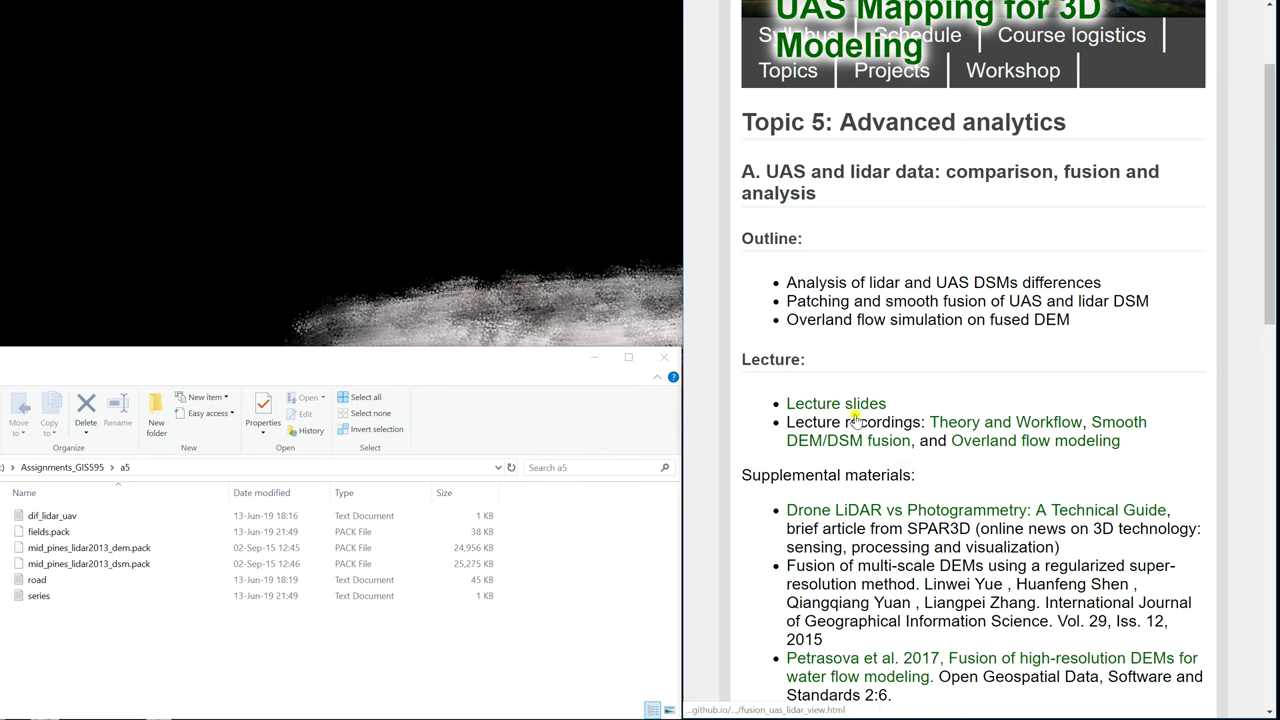
scroll(912, 455, "down", 3)
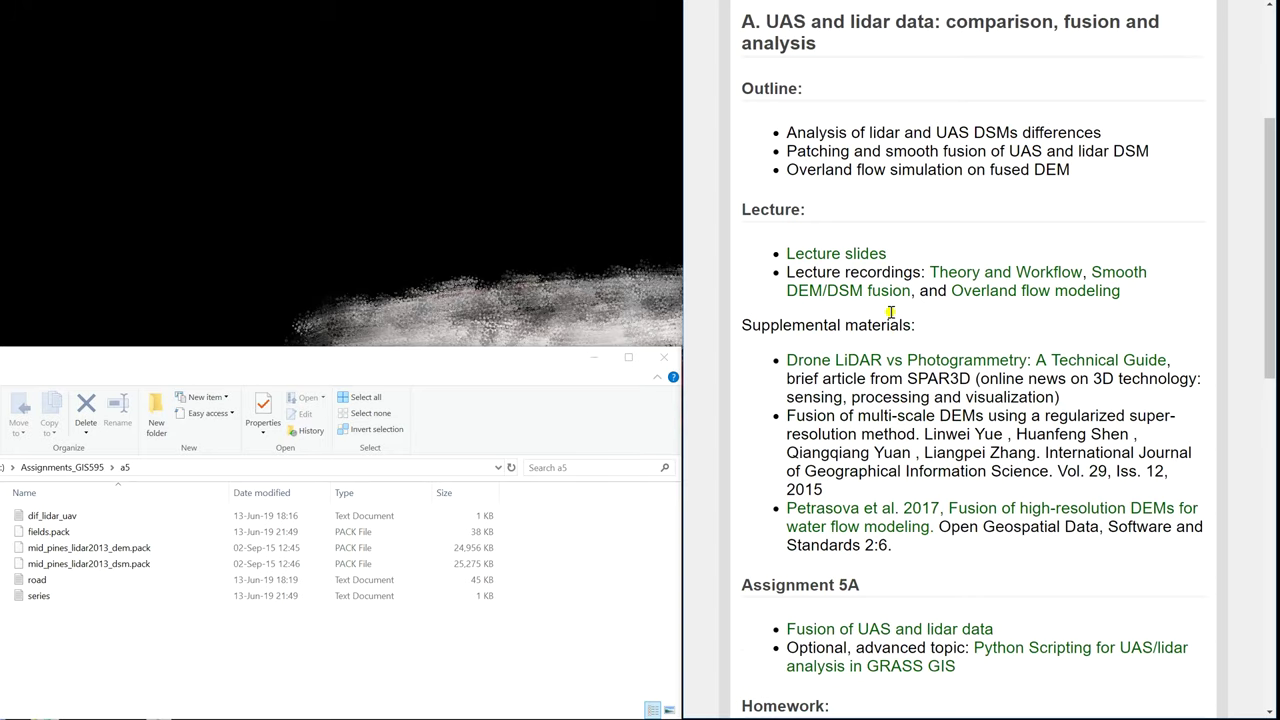
scroll(932, 548, "down", 5)
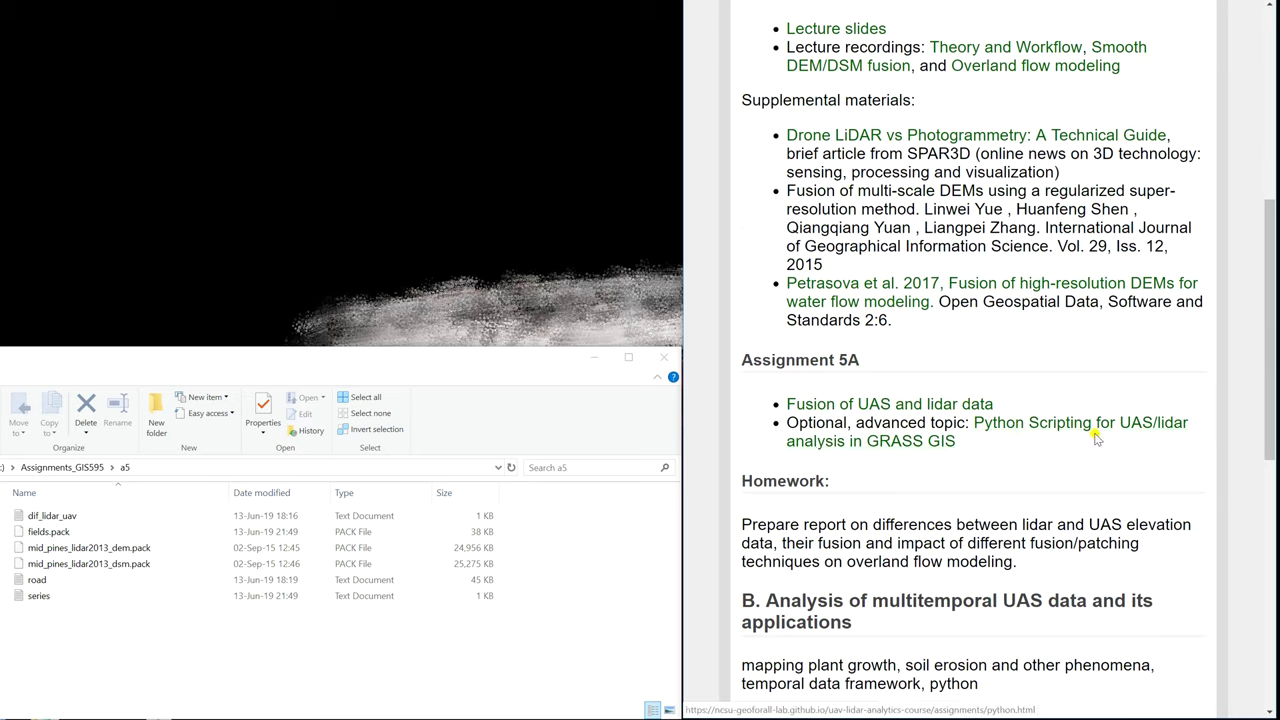
left_click(975, 406)
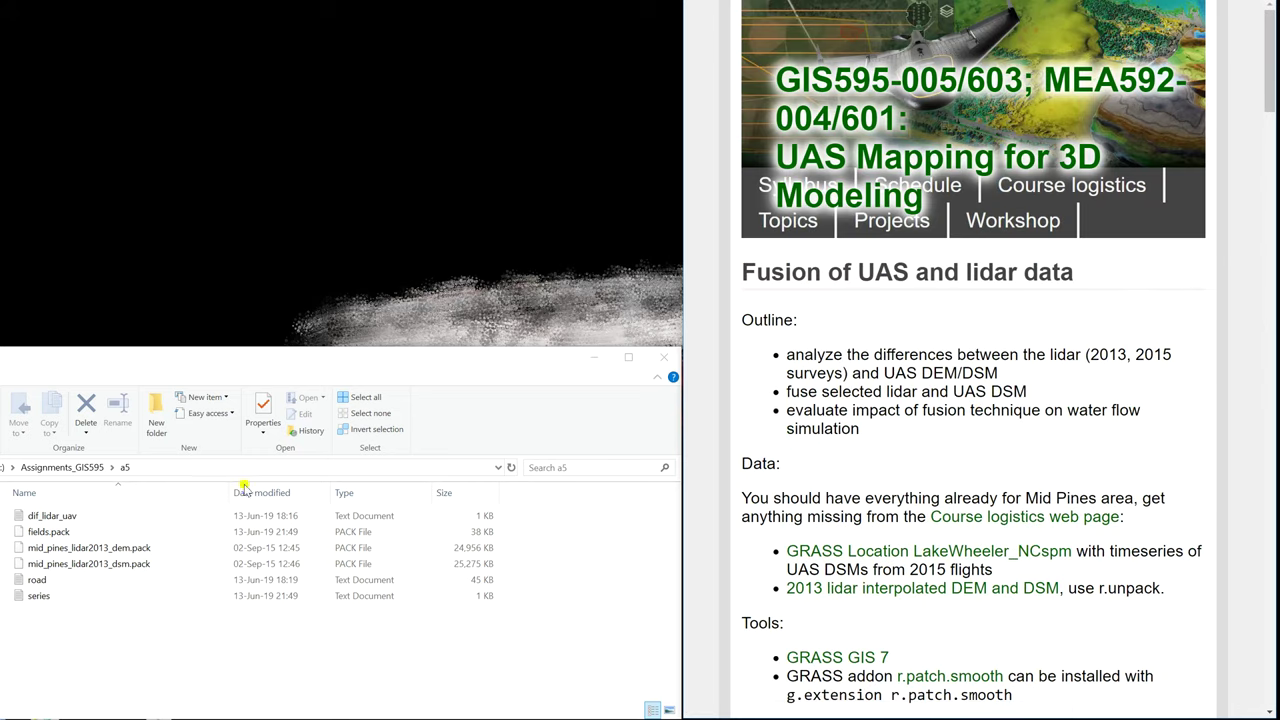
Check the a5 assignment folder's files and read the assignment's data, tools, workflow overview and instructions for analyzing lidar and UAS DSM differences
left_click(70, 467)
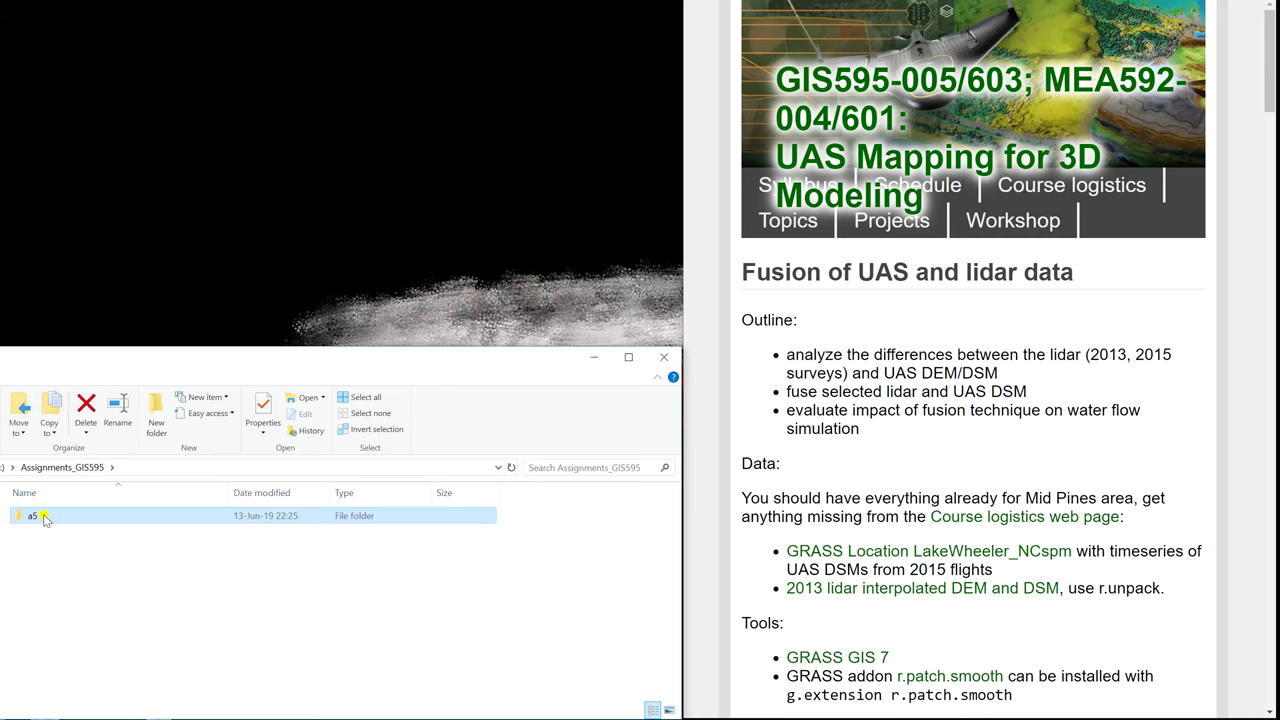
double_click(43, 518)
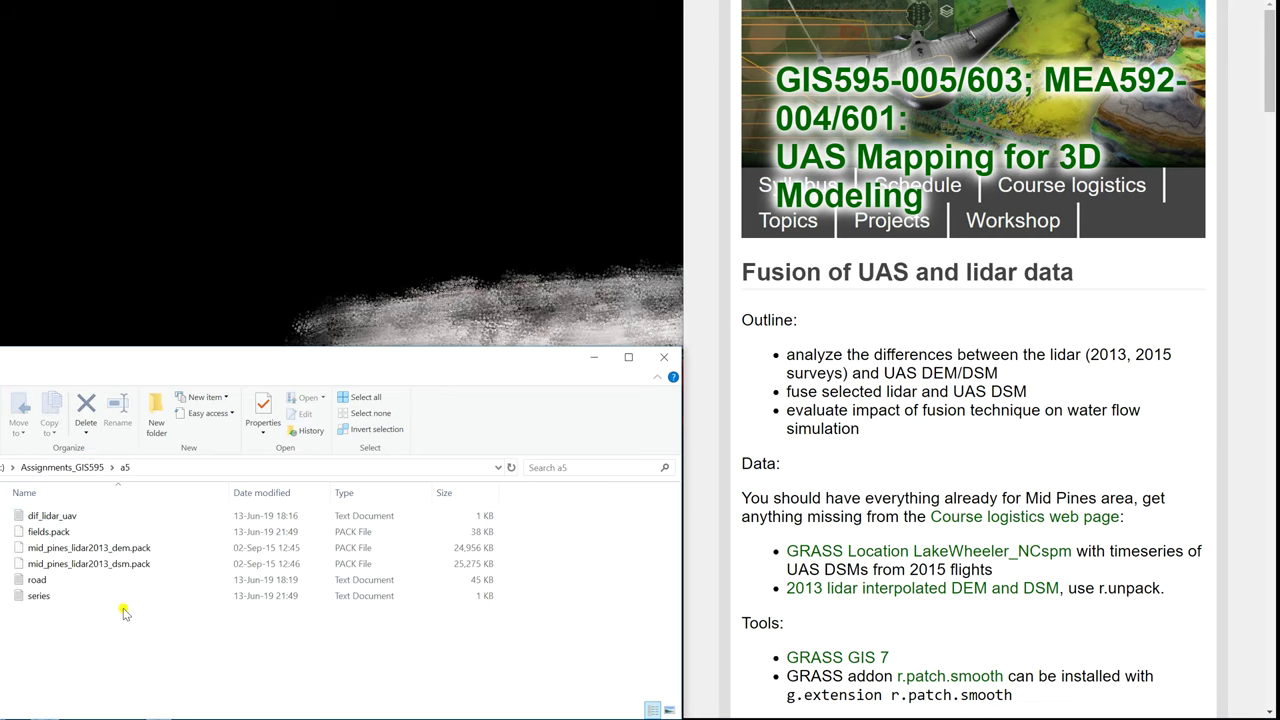
scroll(1032, 514, "down", 1)
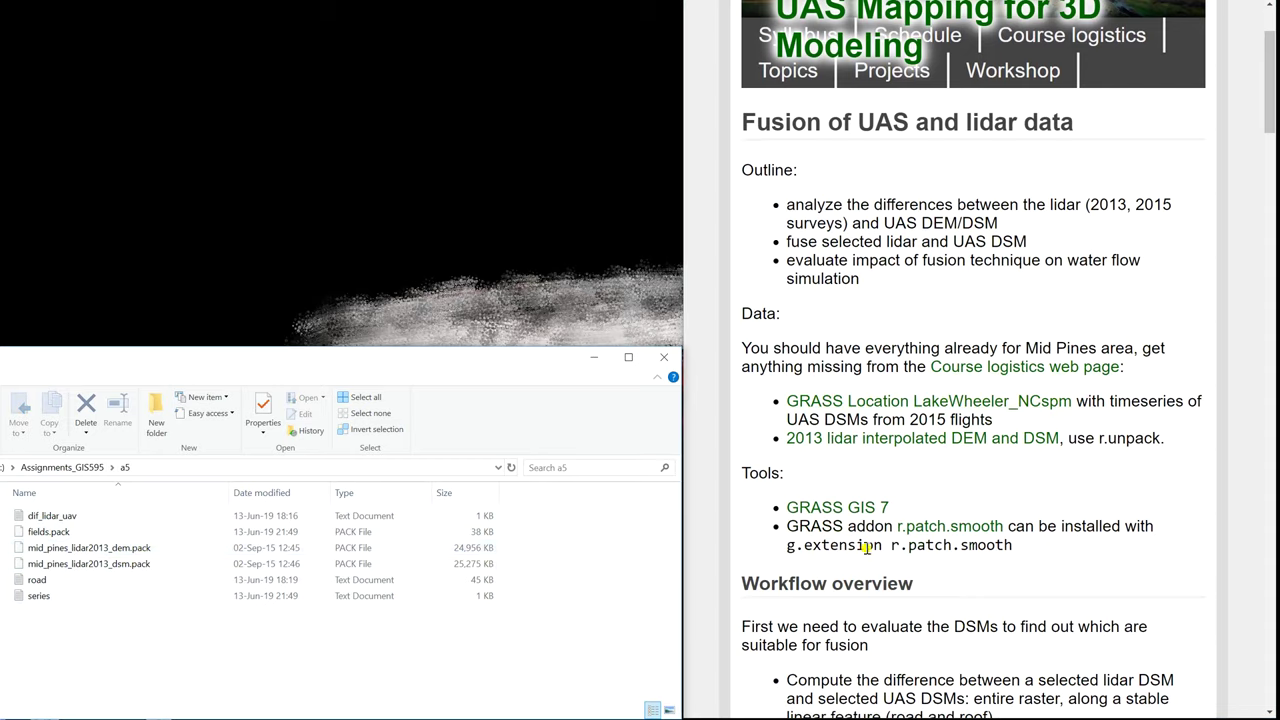
scroll(866, 547, "down", 3)
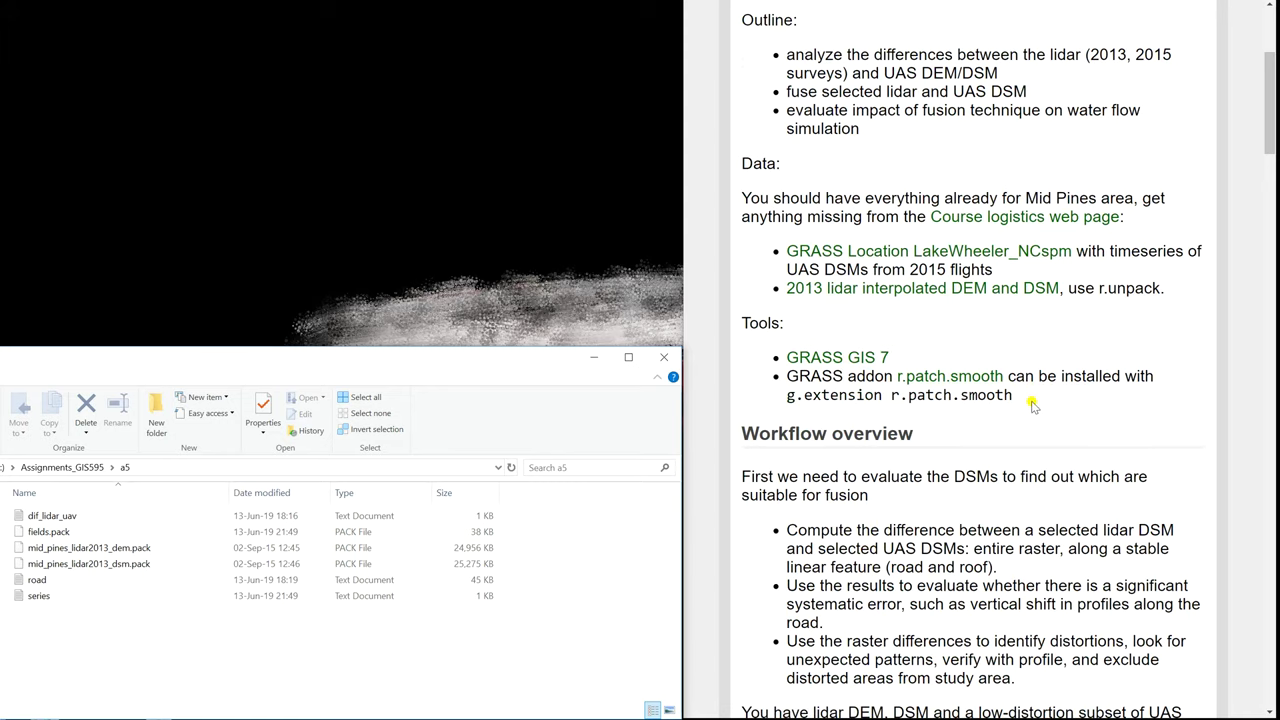
scroll(1033, 403, "down", 2)
scroll(1033, 403, "down", 1)
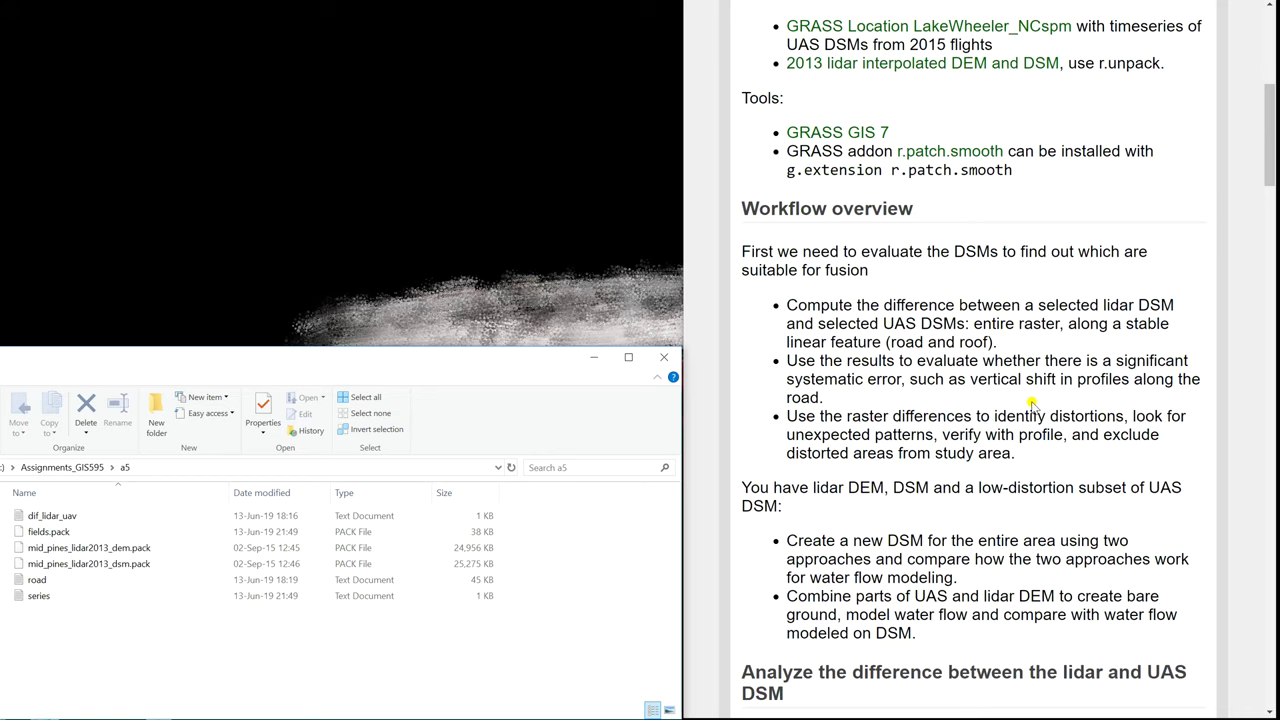
scroll(1033, 403, "down", 1)
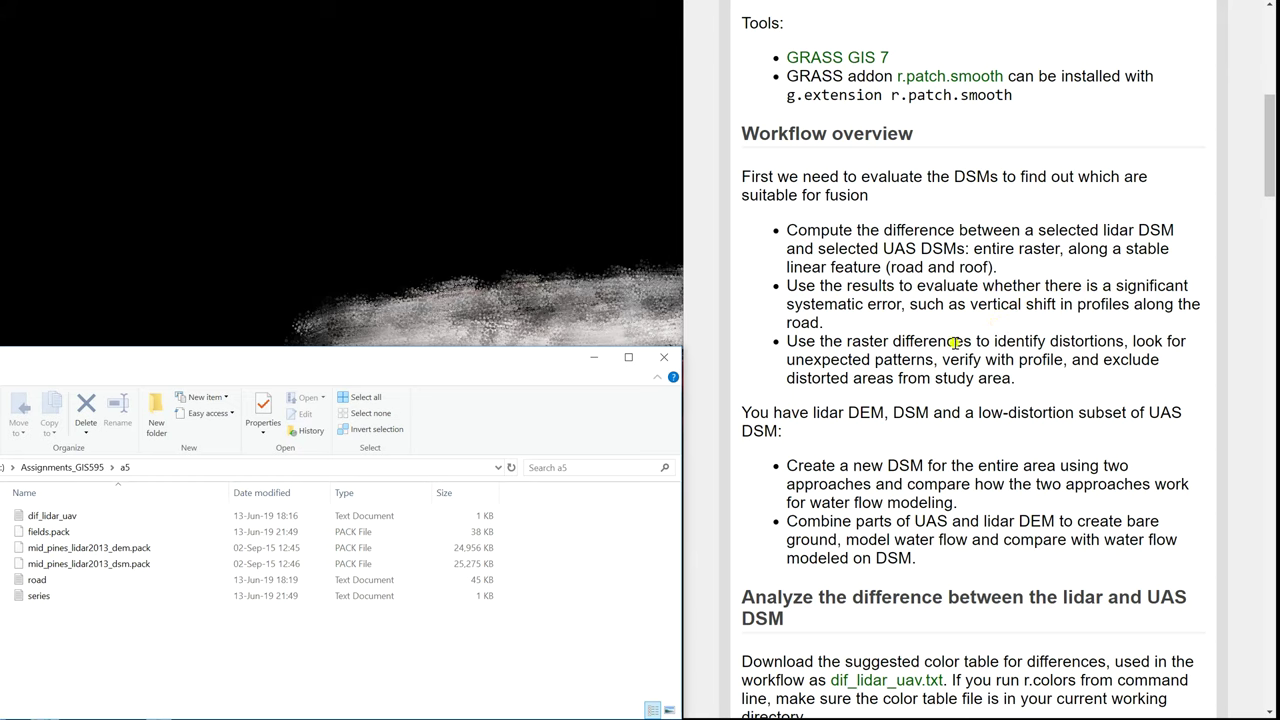
left_click(595, 718)
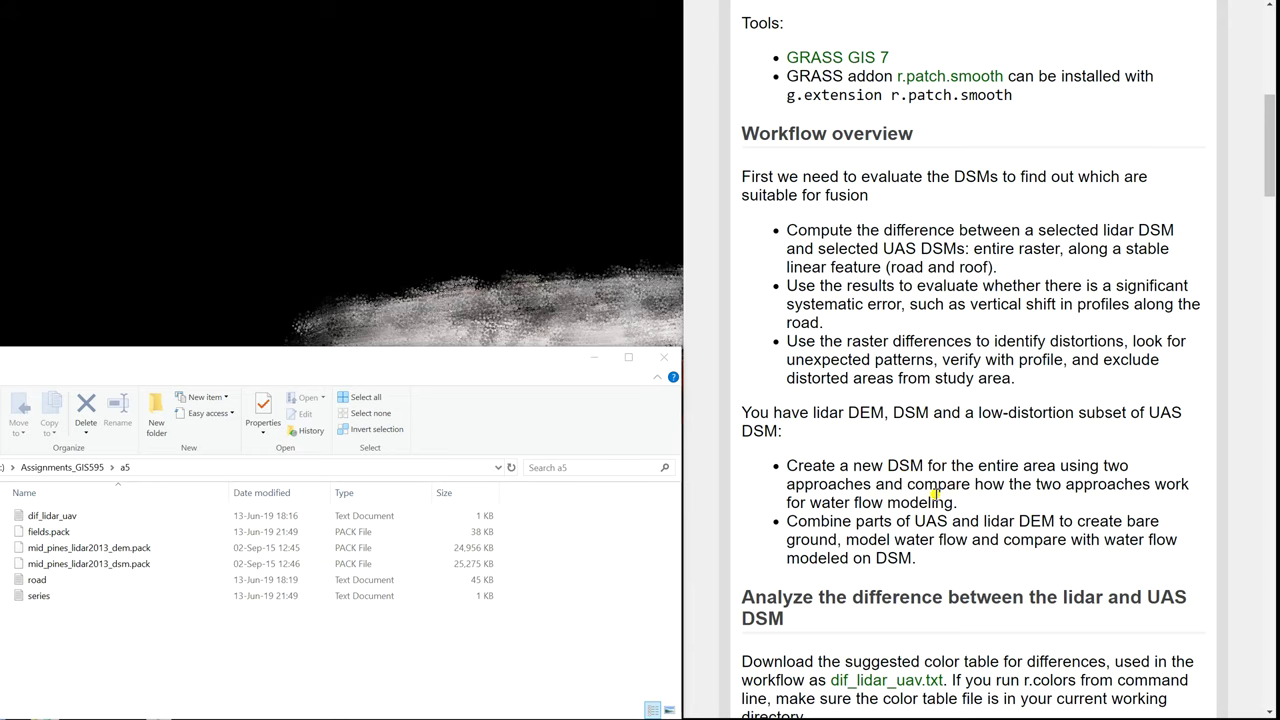
scroll(937, 494, "down", 3)
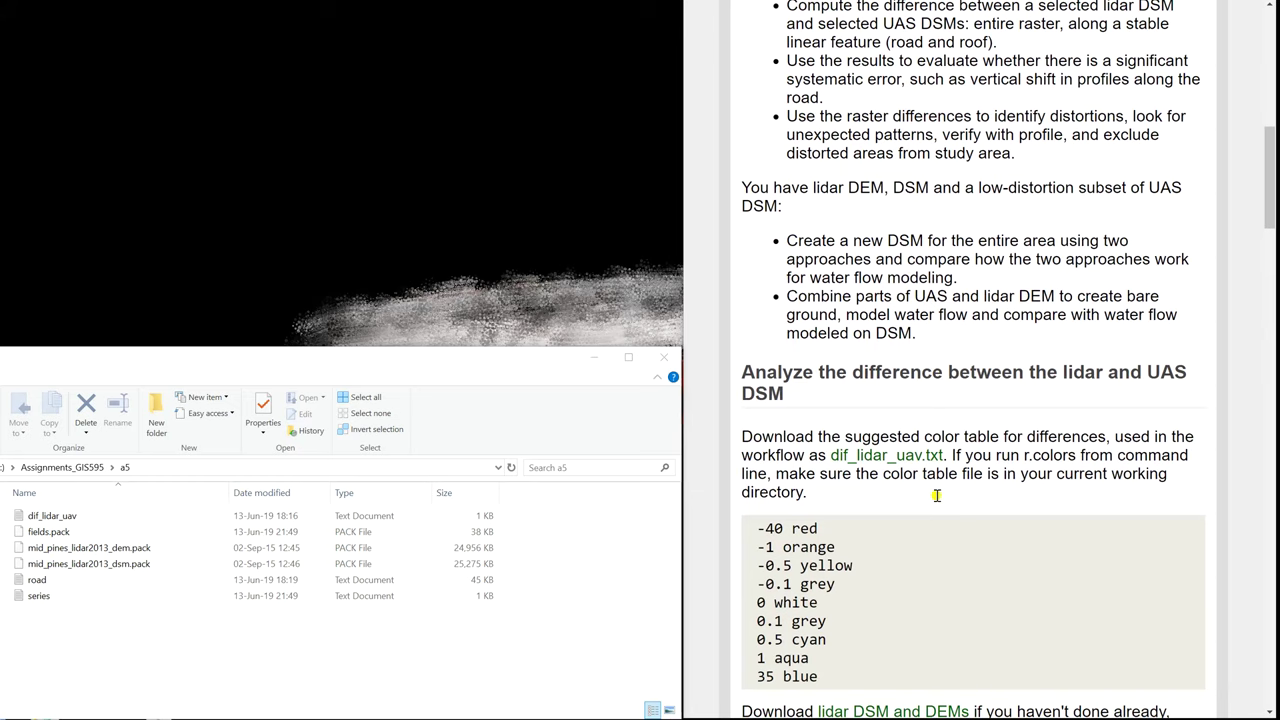
scroll(937, 494, "down", 2)
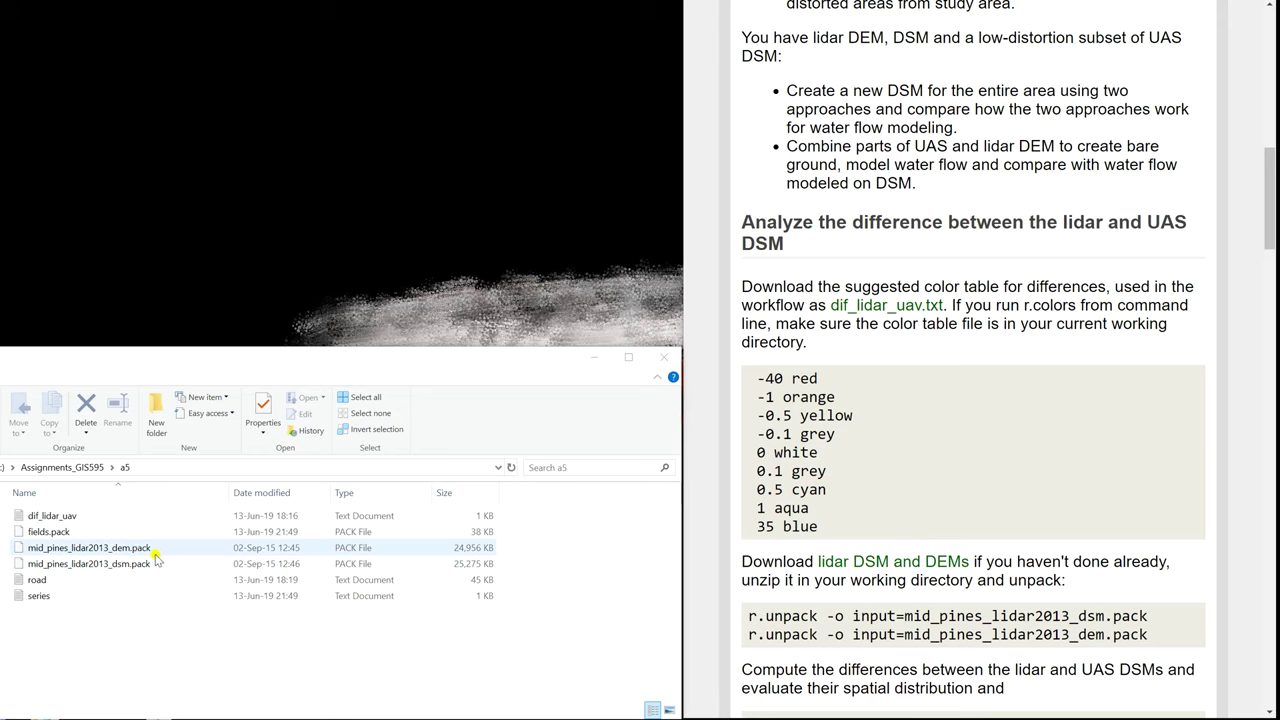
scroll(1042, 547, "down", 1)
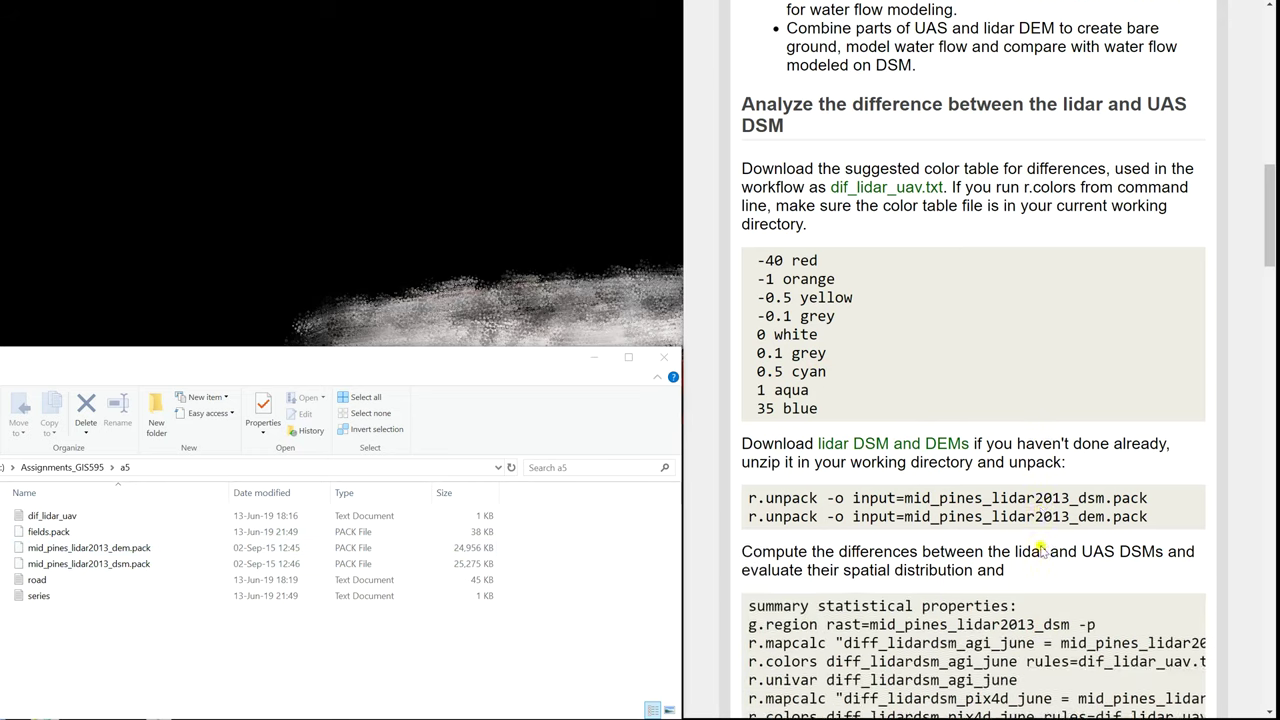
scroll(1042, 547, "down", 2)
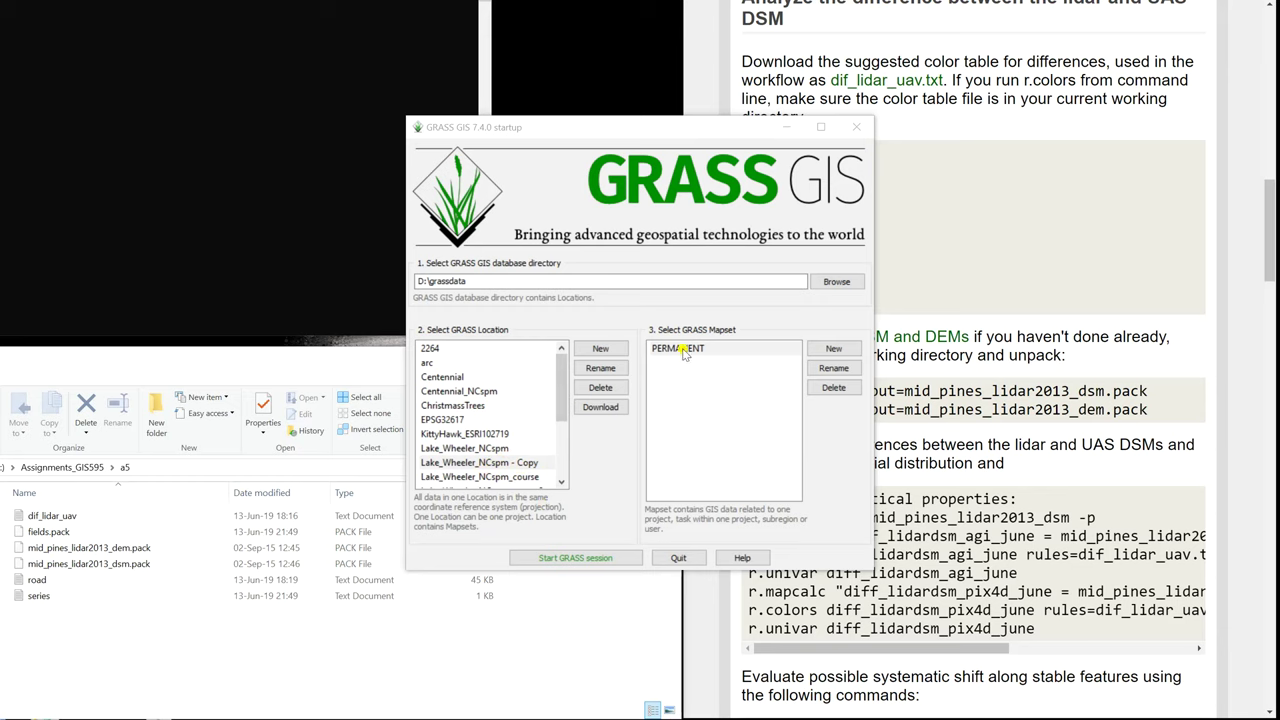
In GRASS GIS, create a mapset named a5A in the Lake_Wheeler_NCspm - Copy location and start a session in it
left_click(833, 348)
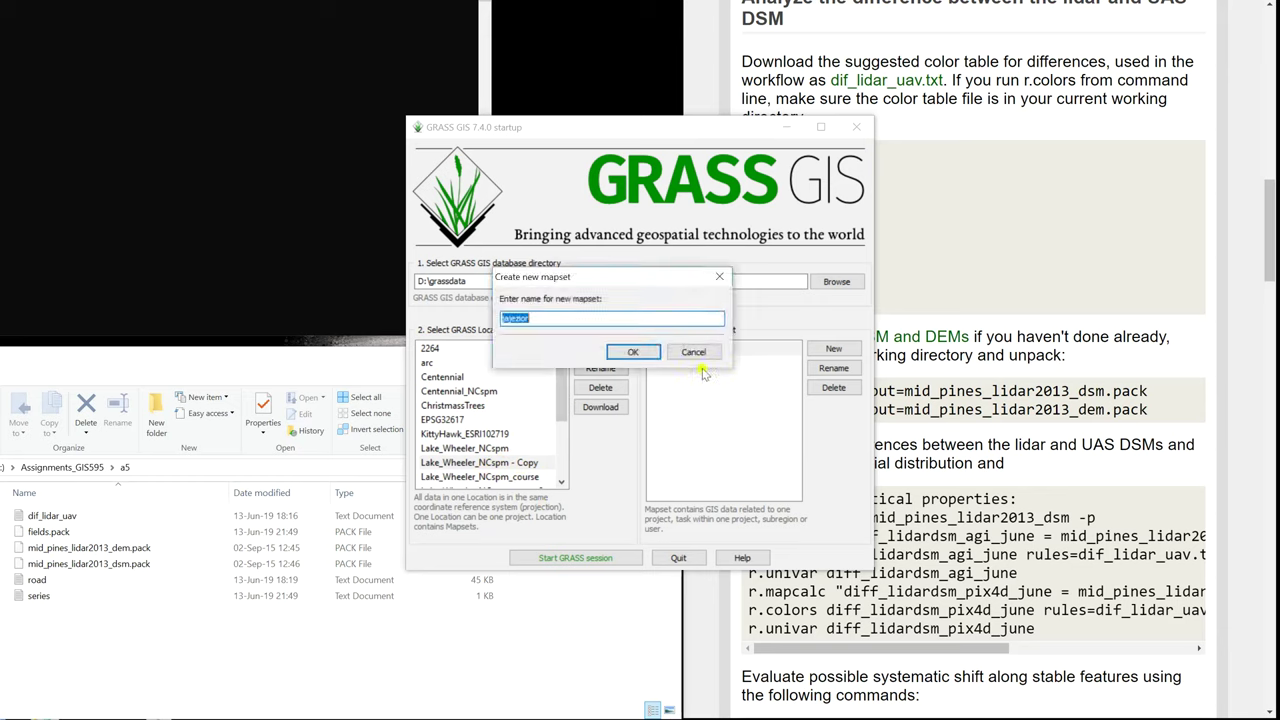
type("a5A")
left_click(632, 352)
left_click(693, 362)
left_click(727, 350)
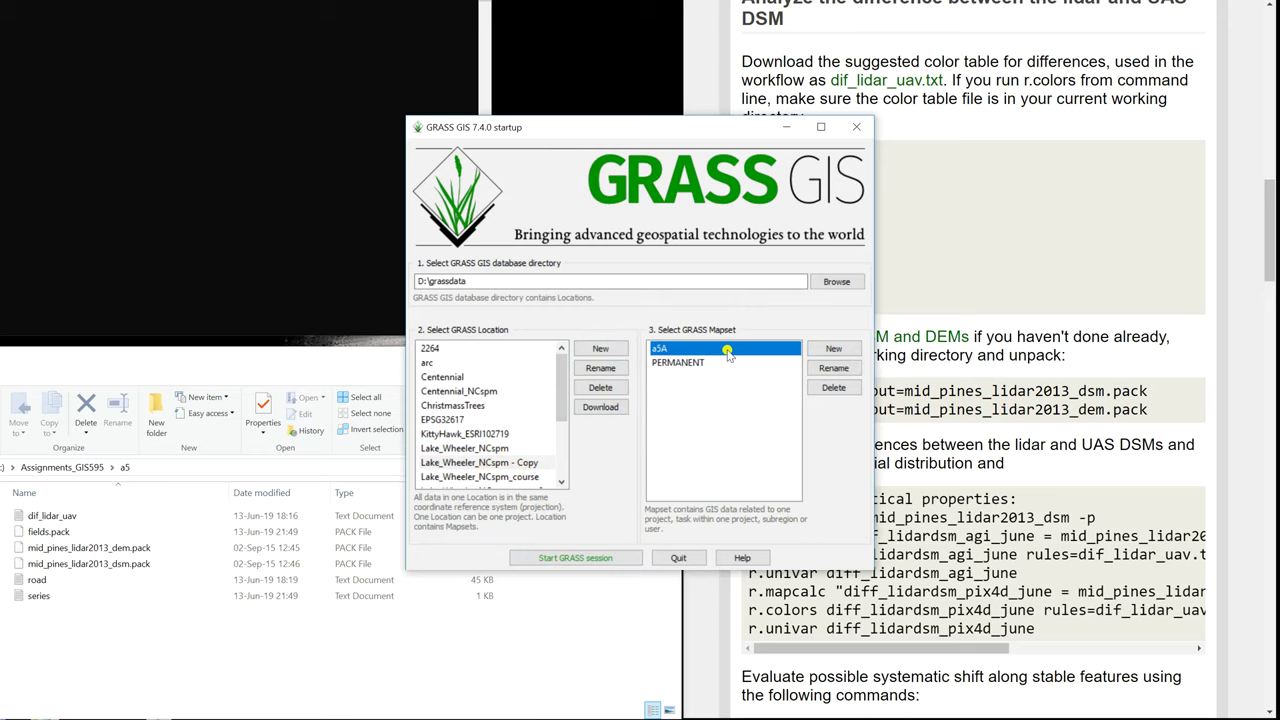
left_click(608, 558)
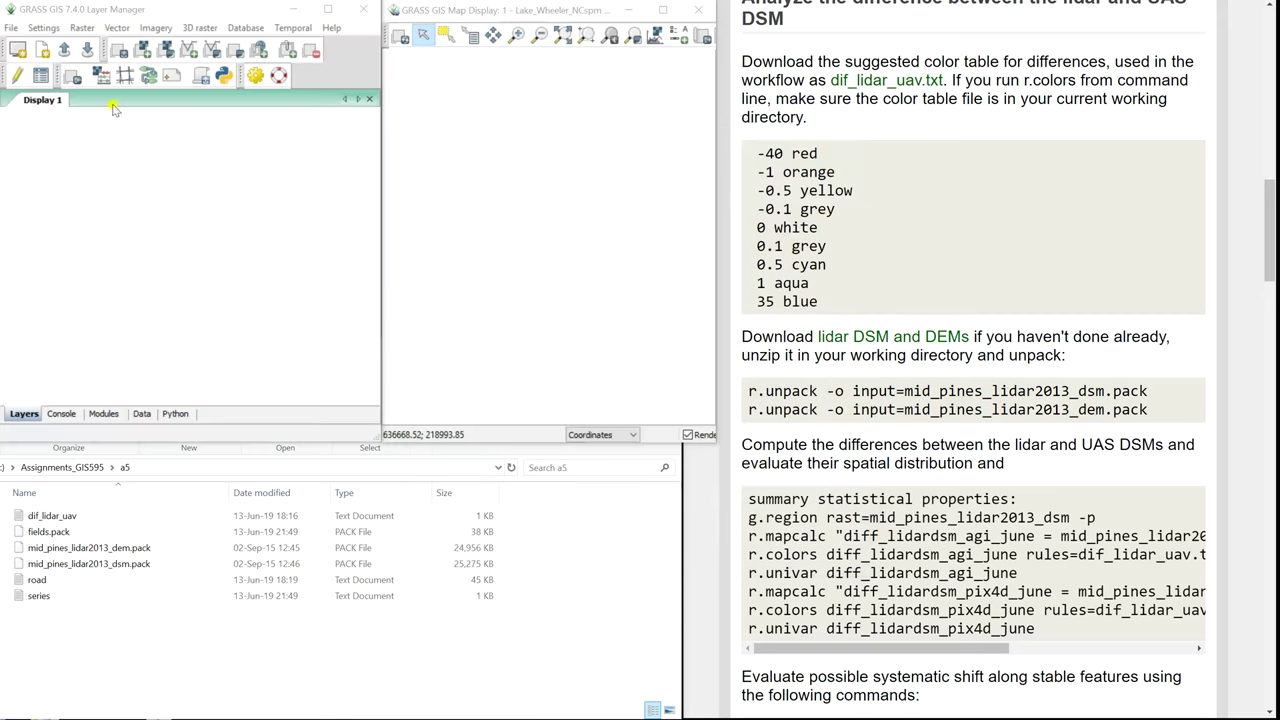
Change the GRASS working directory to D:\Assignments_GIS595\a5
left_click(44, 28)
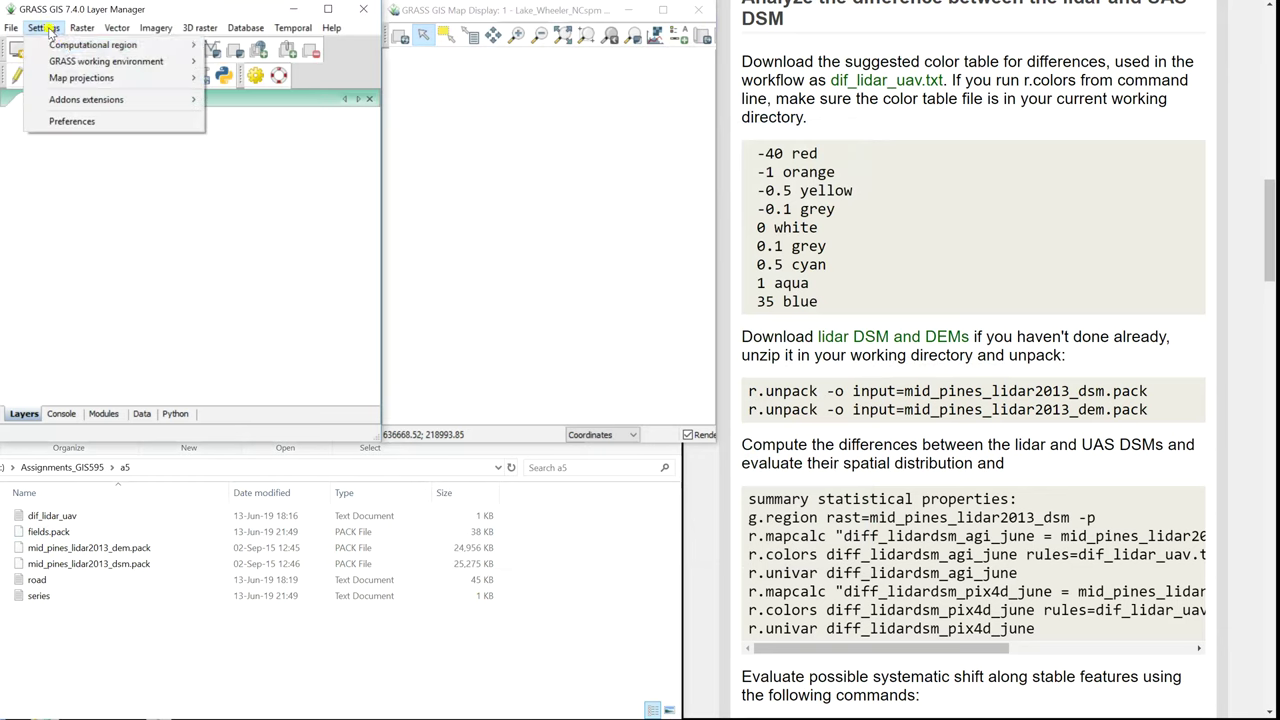
mouse_move(102, 66)
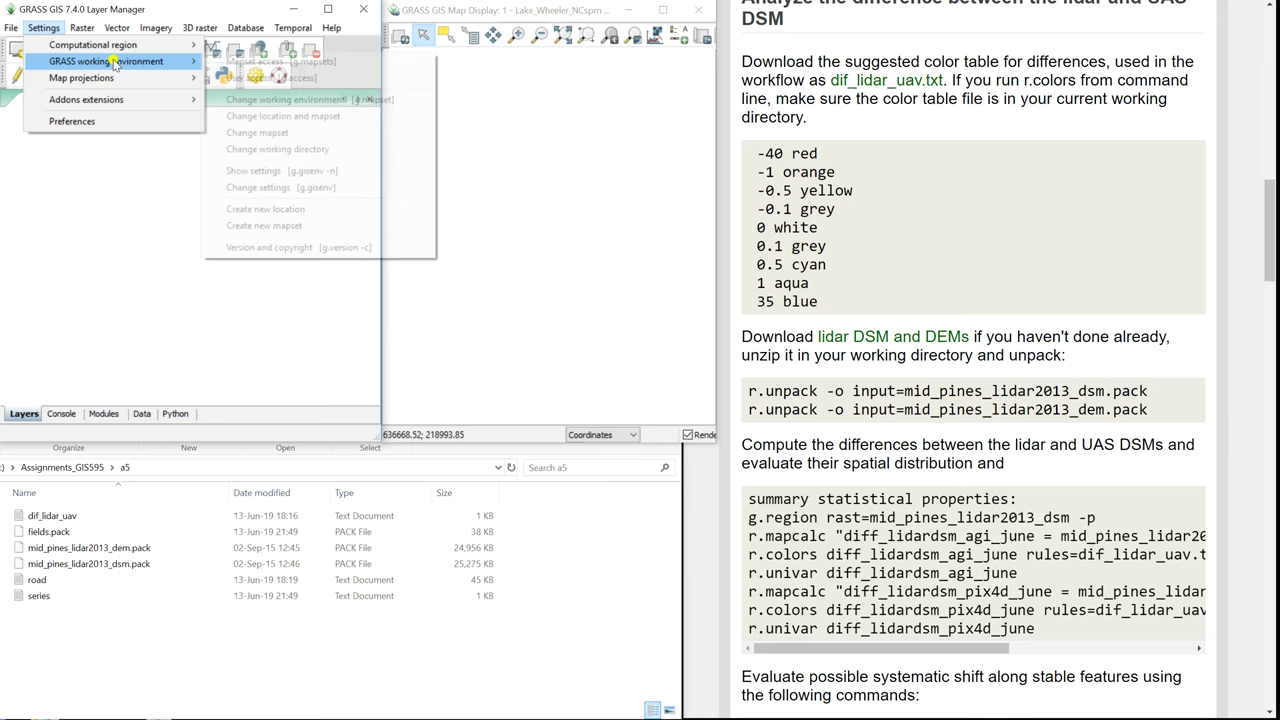
left_click(270, 149)
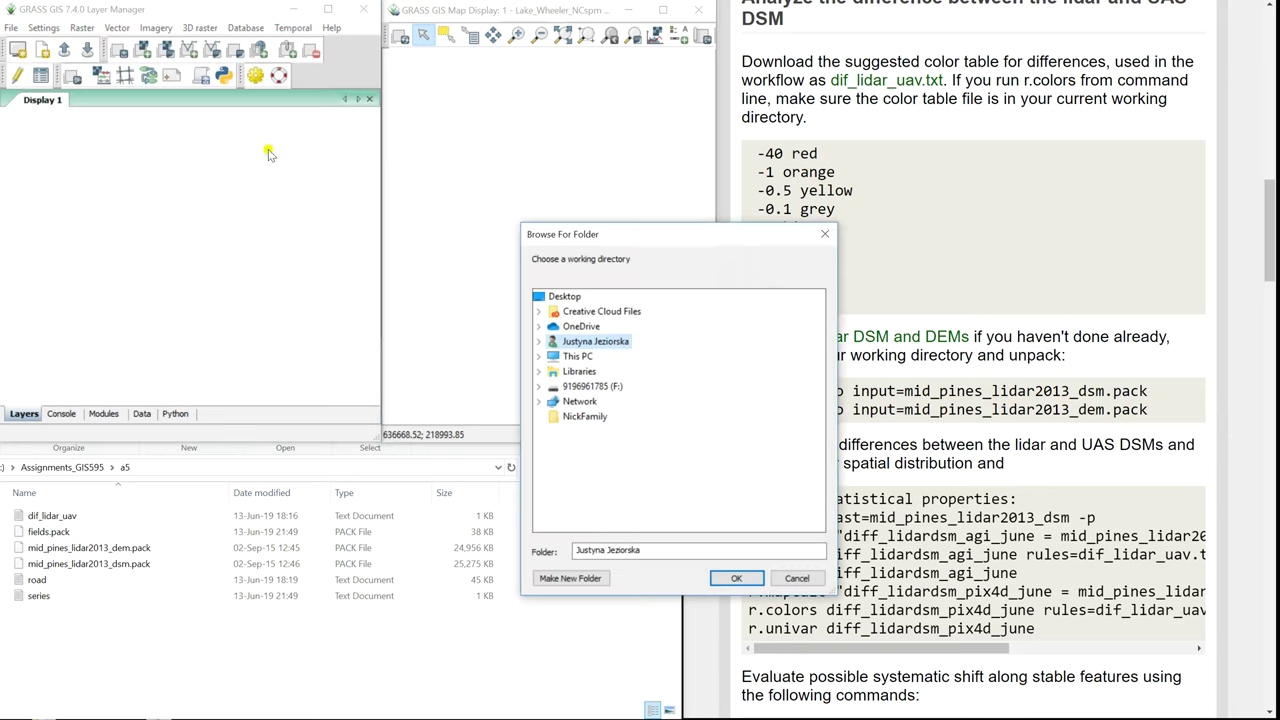
left_click(539, 356)
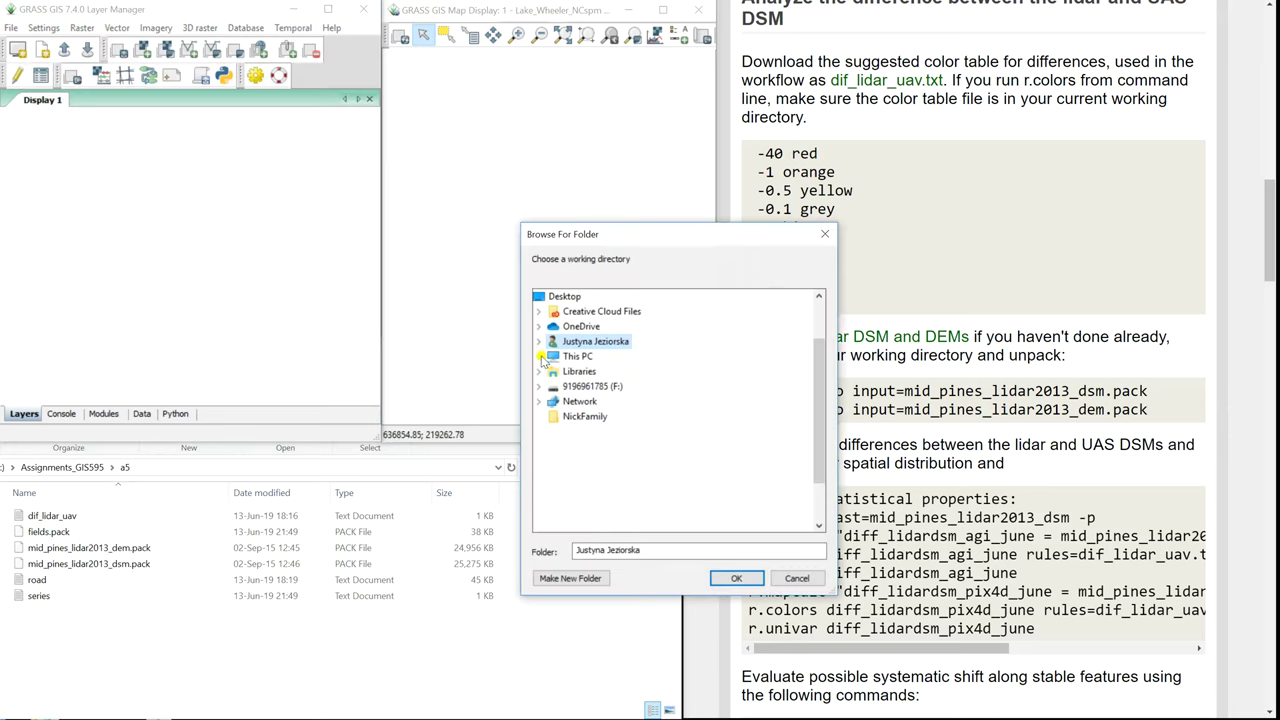
double_click(590, 446)
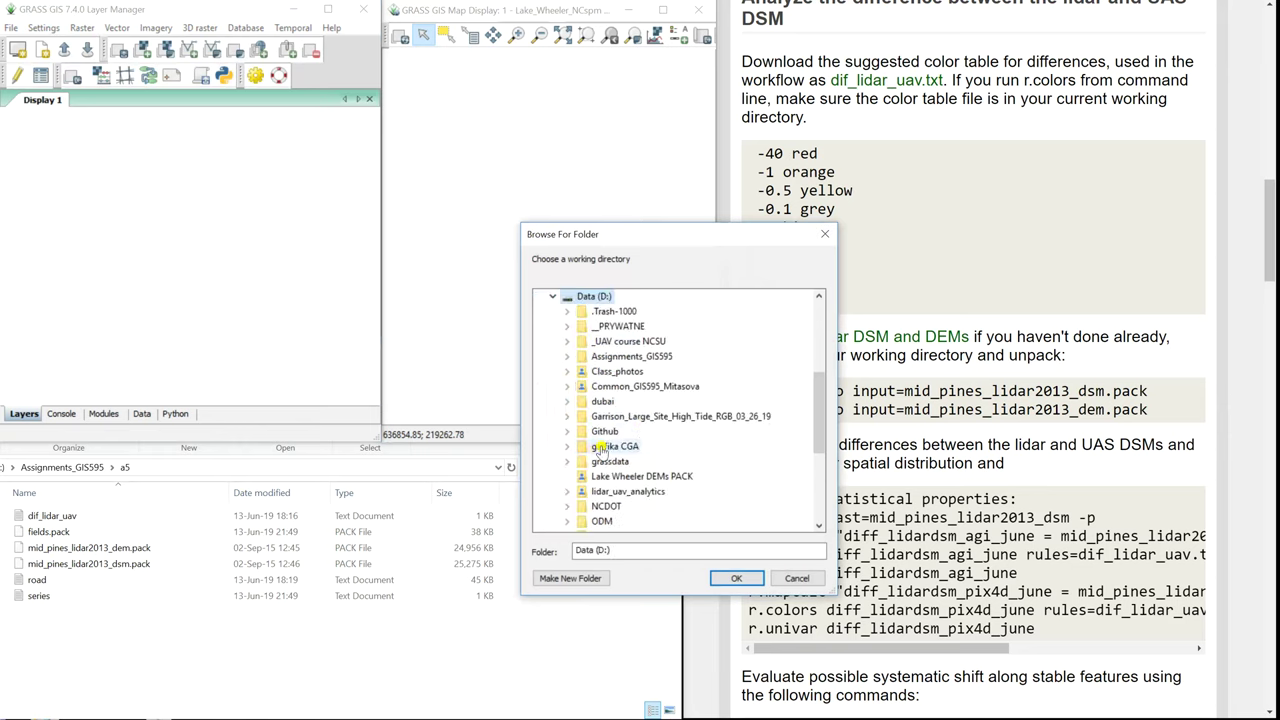
double_click(622, 358)
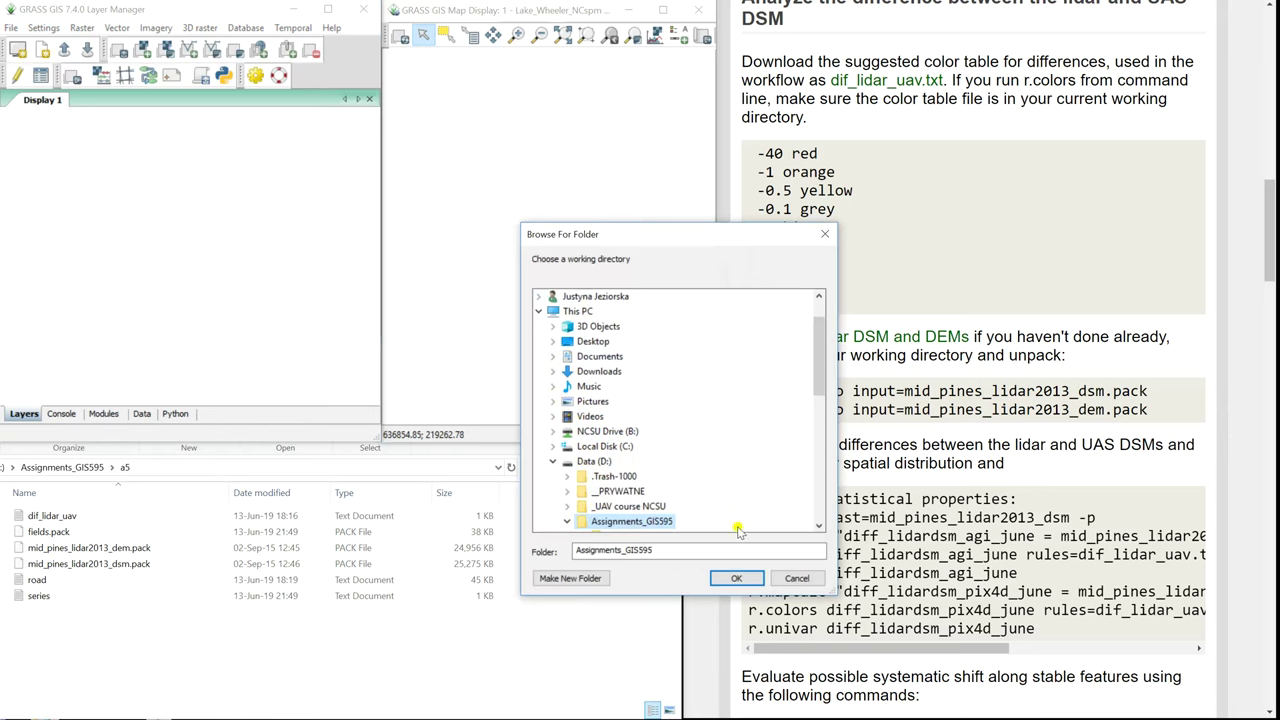
left_click(610, 492)
left_click(734, 578)
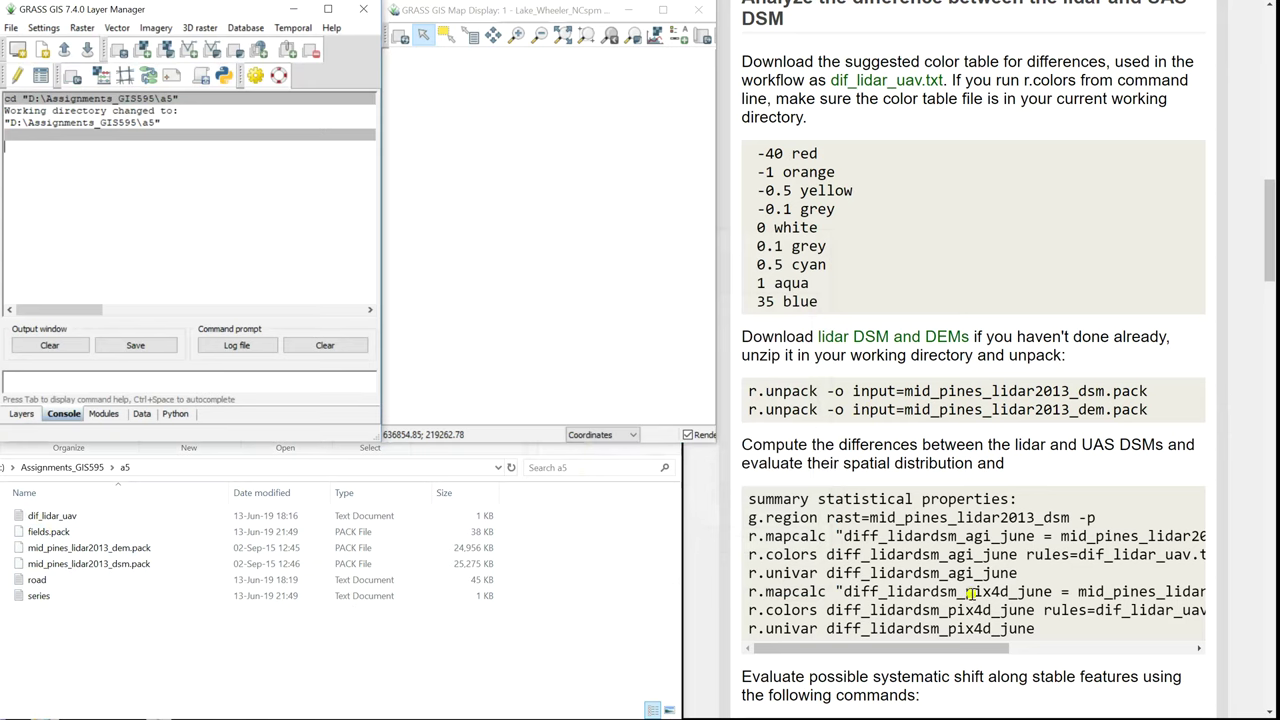
Unpack the 2013 lidar DSM by running the assignment's command r.unpack -o input=mid_pines_lidar2013_dsm.pack
left_click_drag(1168, 395, 630, 388)
key("ctrl+c")
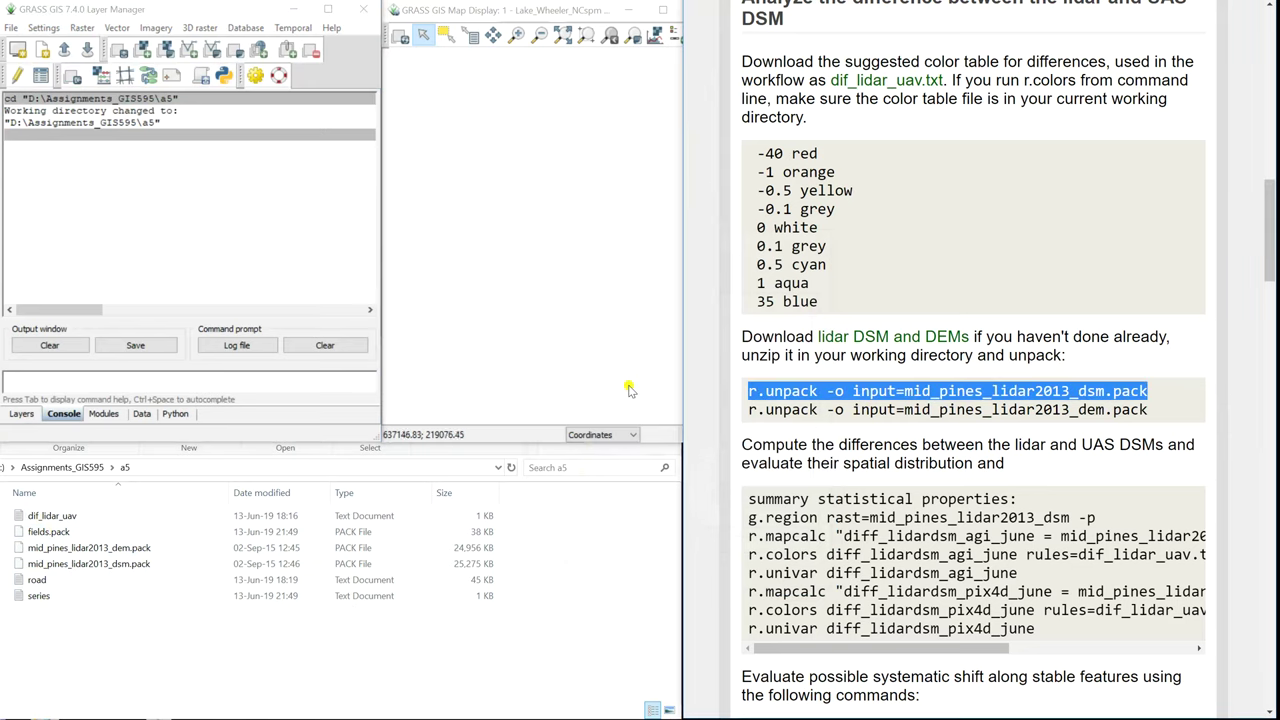
left_click(255, 377)
key("ctrl+v")
key("Return")
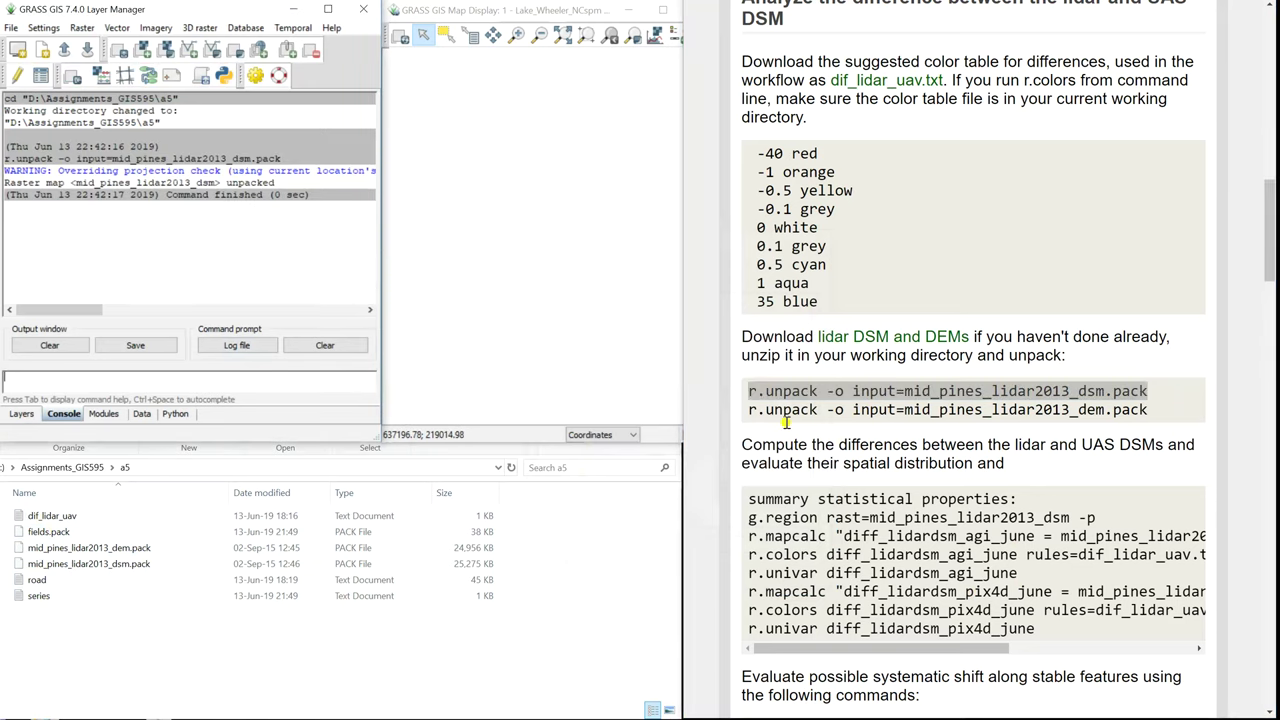
Unpack the 2013 lidar DEM by running the assignment's command r.unpack -o input=mid_pines_lidar2013_dem.pack
left_click_drag(1152, 410, 704, 408)
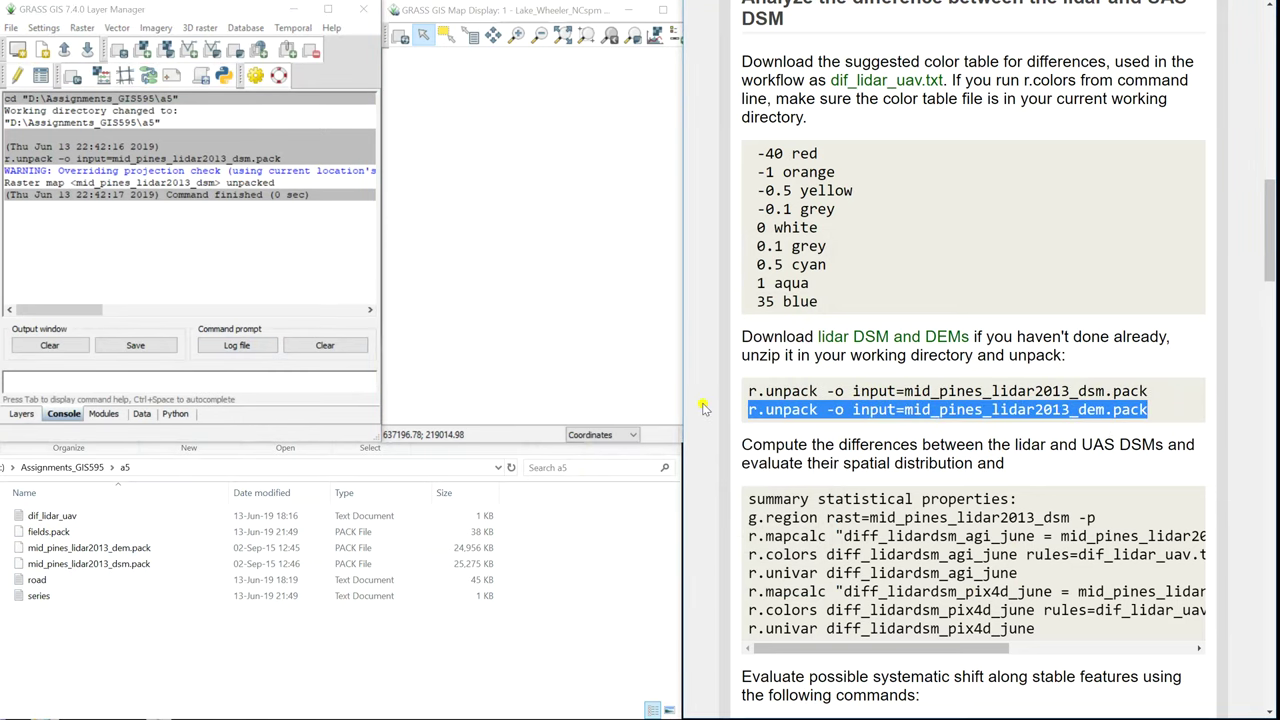
key("ctrl+c")
left_click(309, 378)
key("ctrl+v")
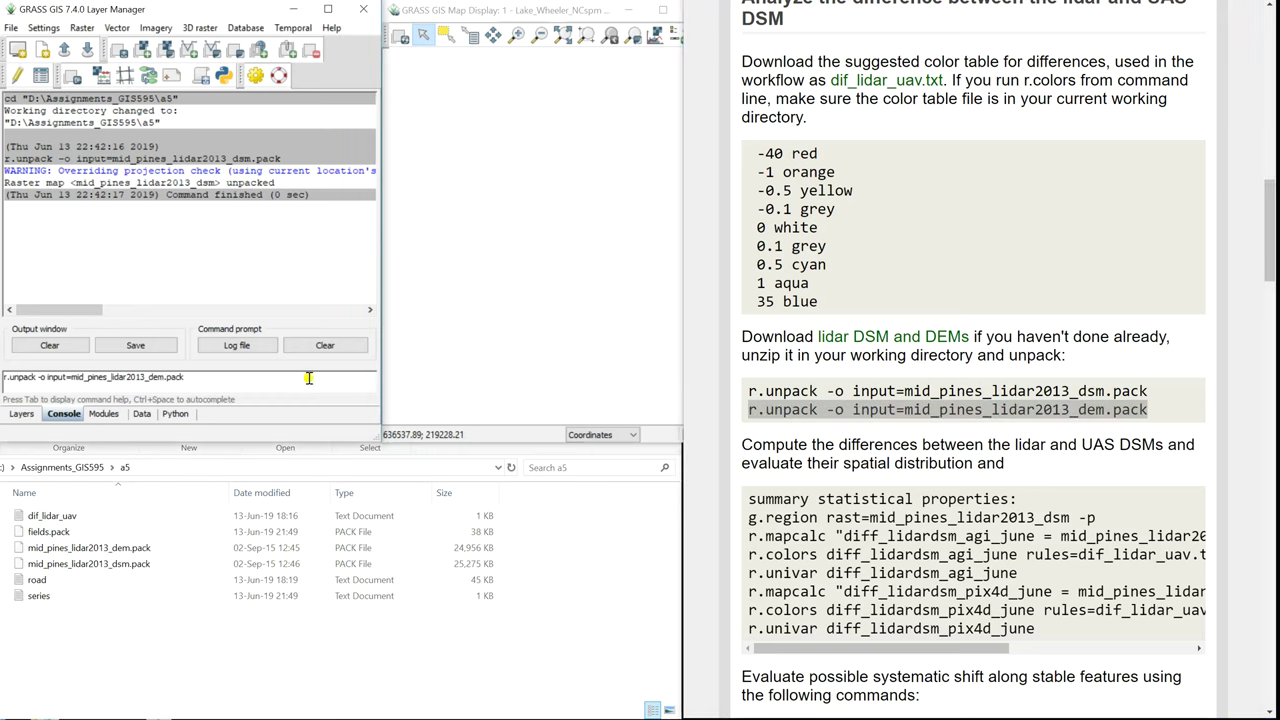
key("Return")
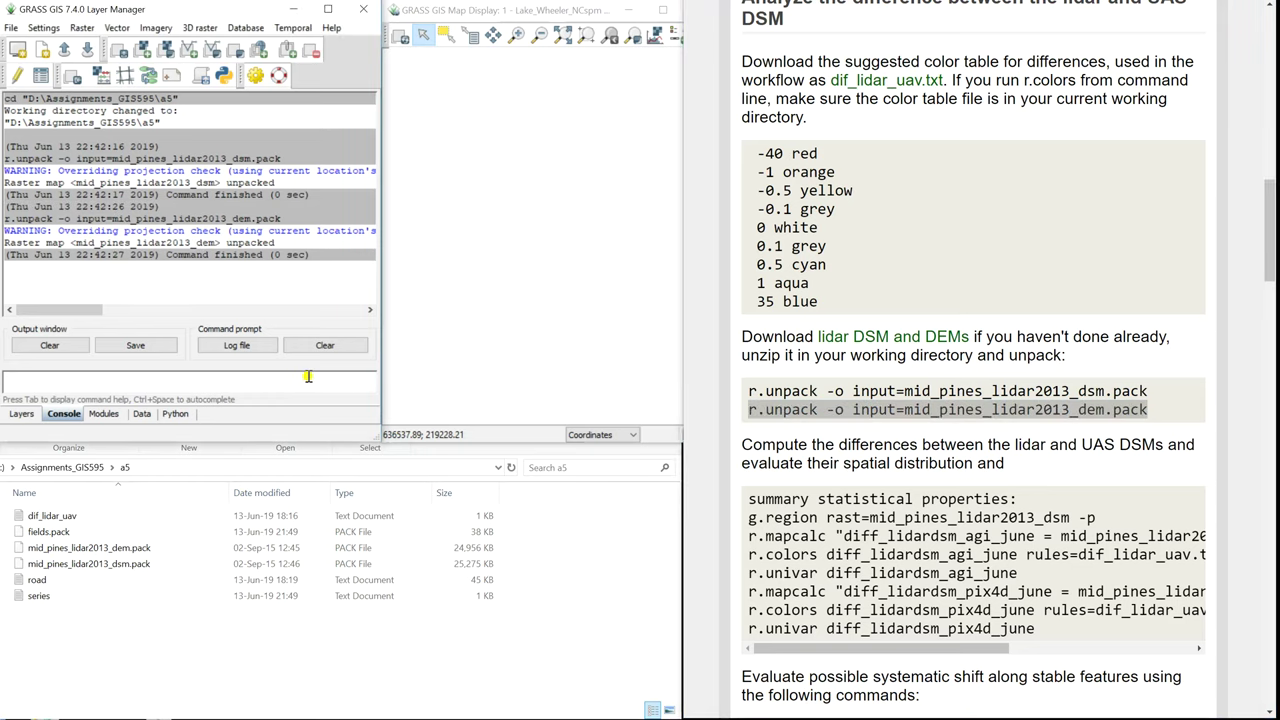
Set the computational region to the lidar DSM and print it with g.region rast=mid_pines_lidar2013_dsm -p
scroll(882, 478, "down", 3)
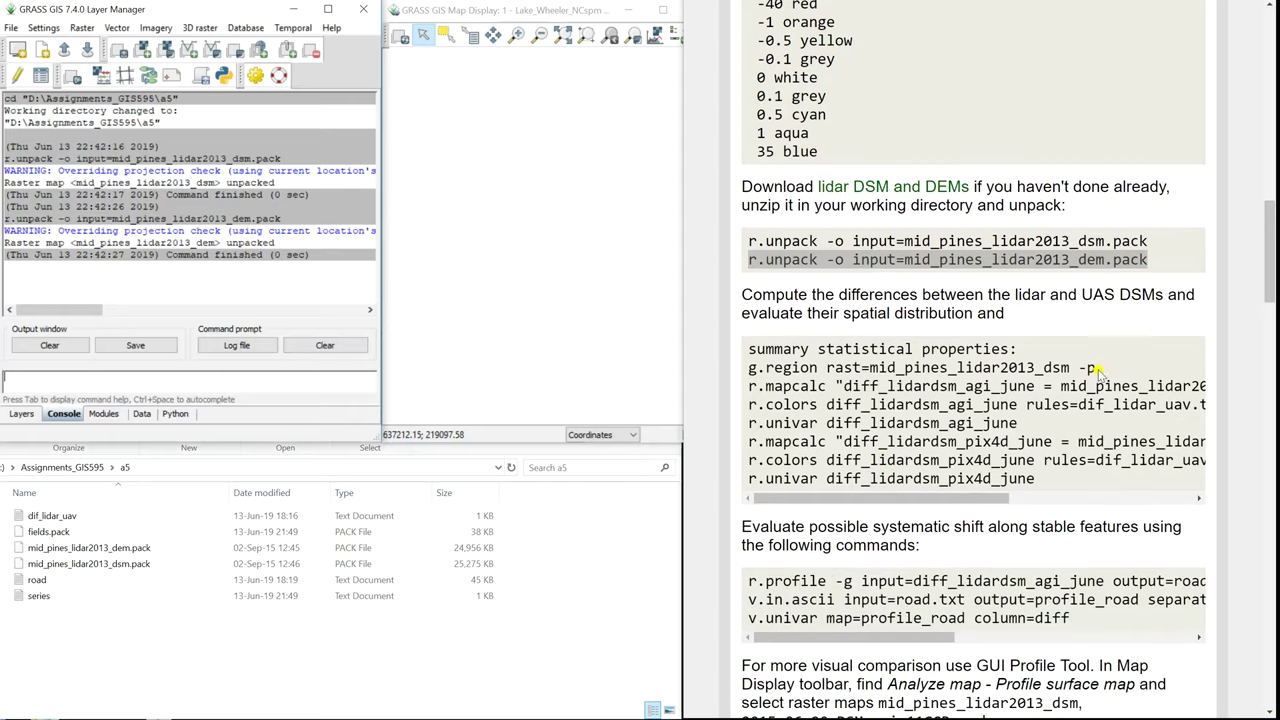
left_click_drag(1097, 368, 741, 370)
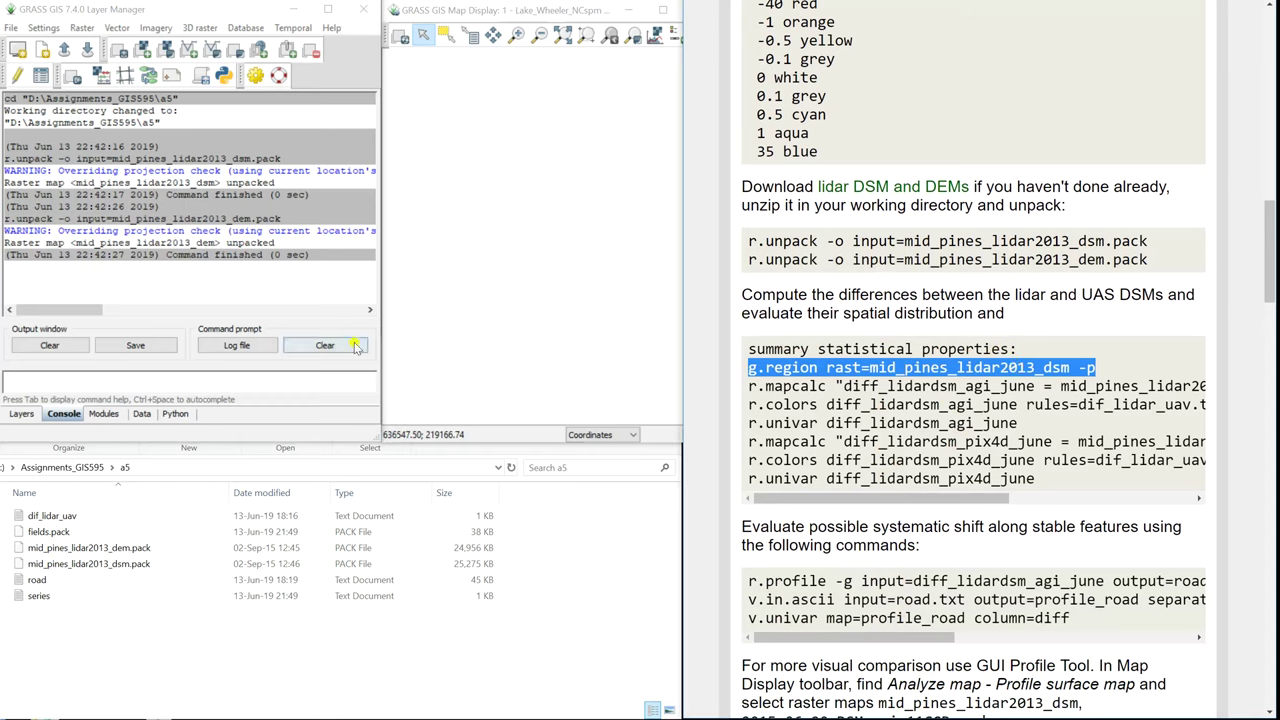
left_click(323, 378)
key("ctrl+v")
key("Return")
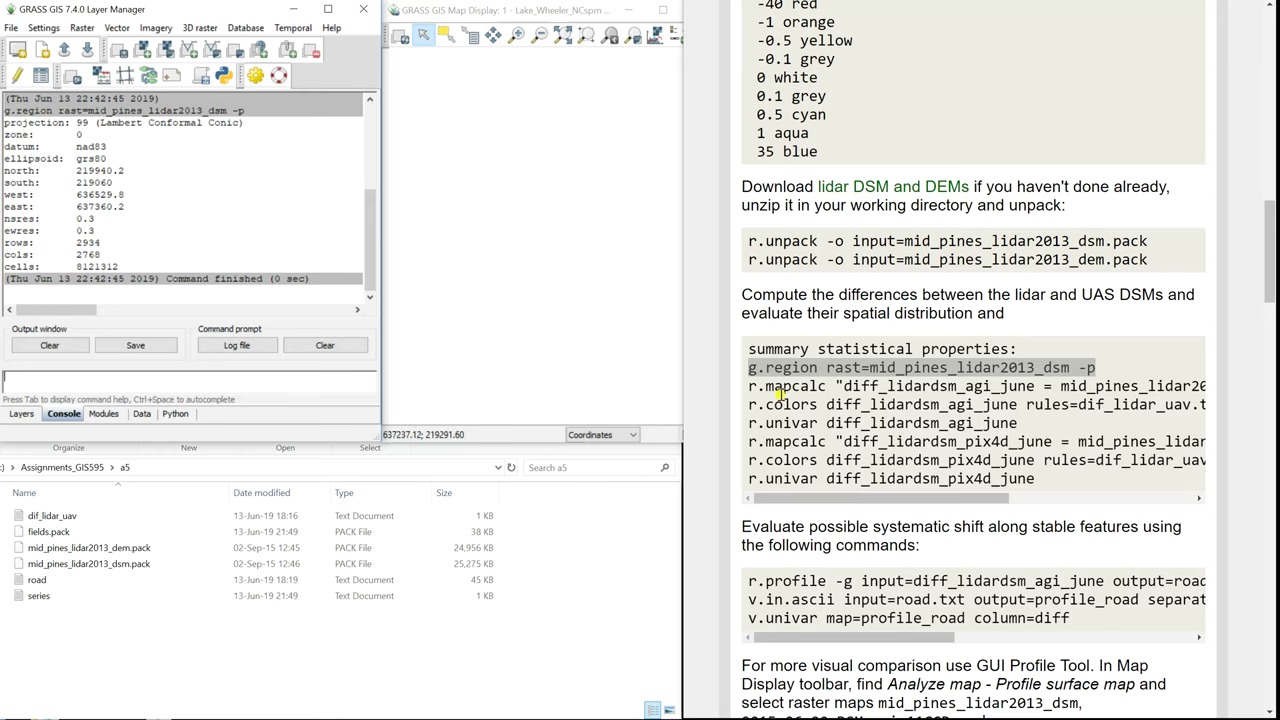
Compute the lidar–Agisoft DSM difference with r.mapcalc "diff_lidardsm_agi_june = mid_pines_lidar2013_dsm - 2015_06_20_DSM_agi_11GCP"
left_click_drag(752, 385, 1259, 386)
key("ctrl+c")
left_click(70, 380)
key("ctrl+v")
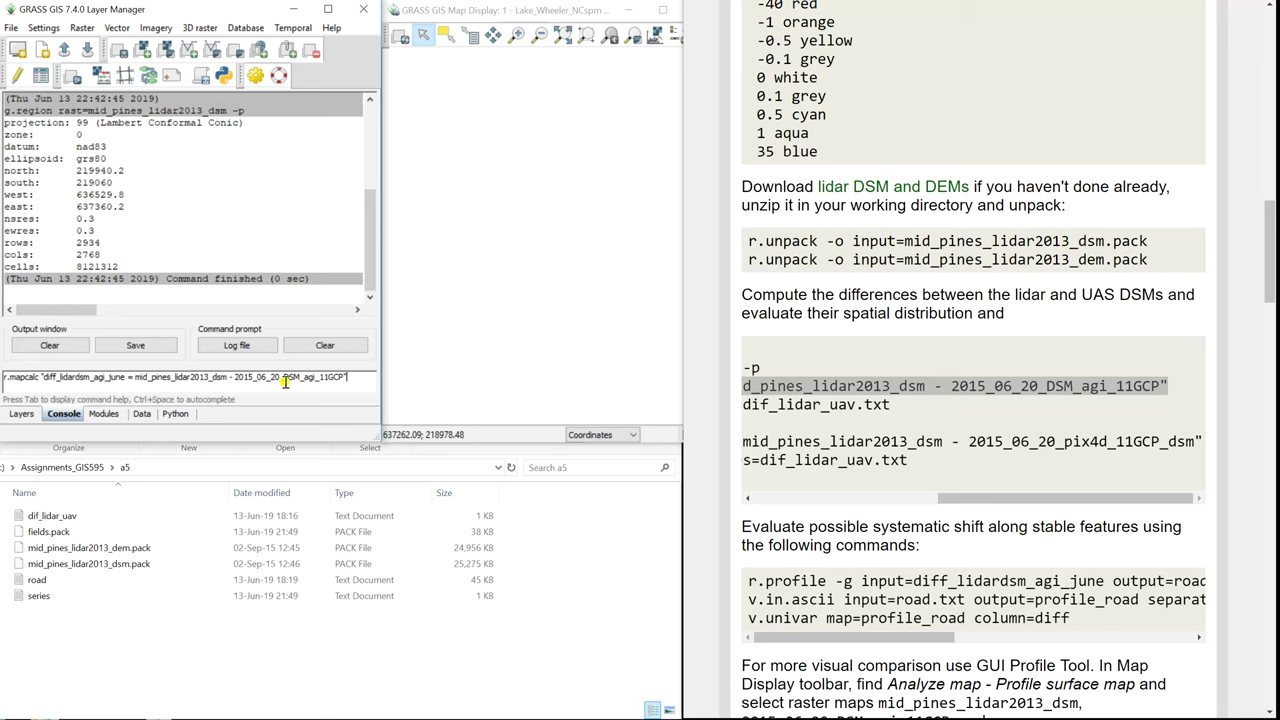
key("Return")
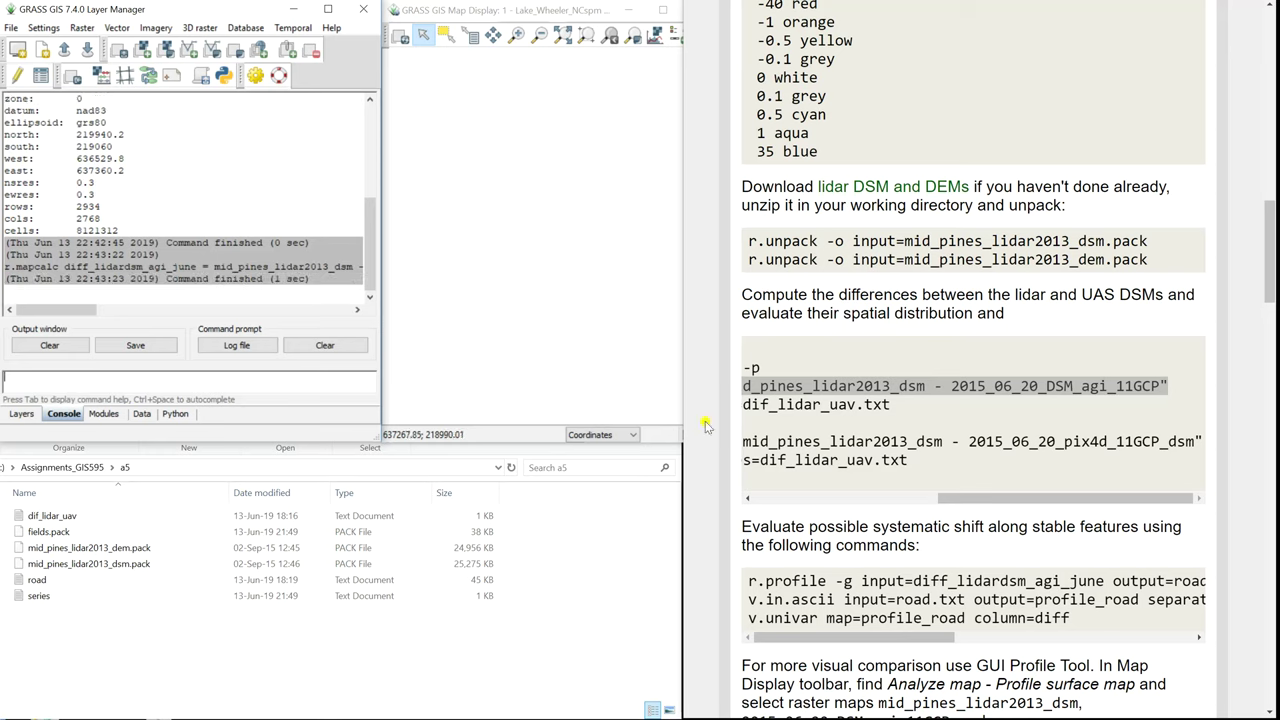
Apply the difference color table to the lidar–Agisoft raster by running r.colors diff_lidardsm_agi_june rules=dif_lidar_uav.txt
left_click_drag(936, 490, 735, 513)
left_click(750, 405)
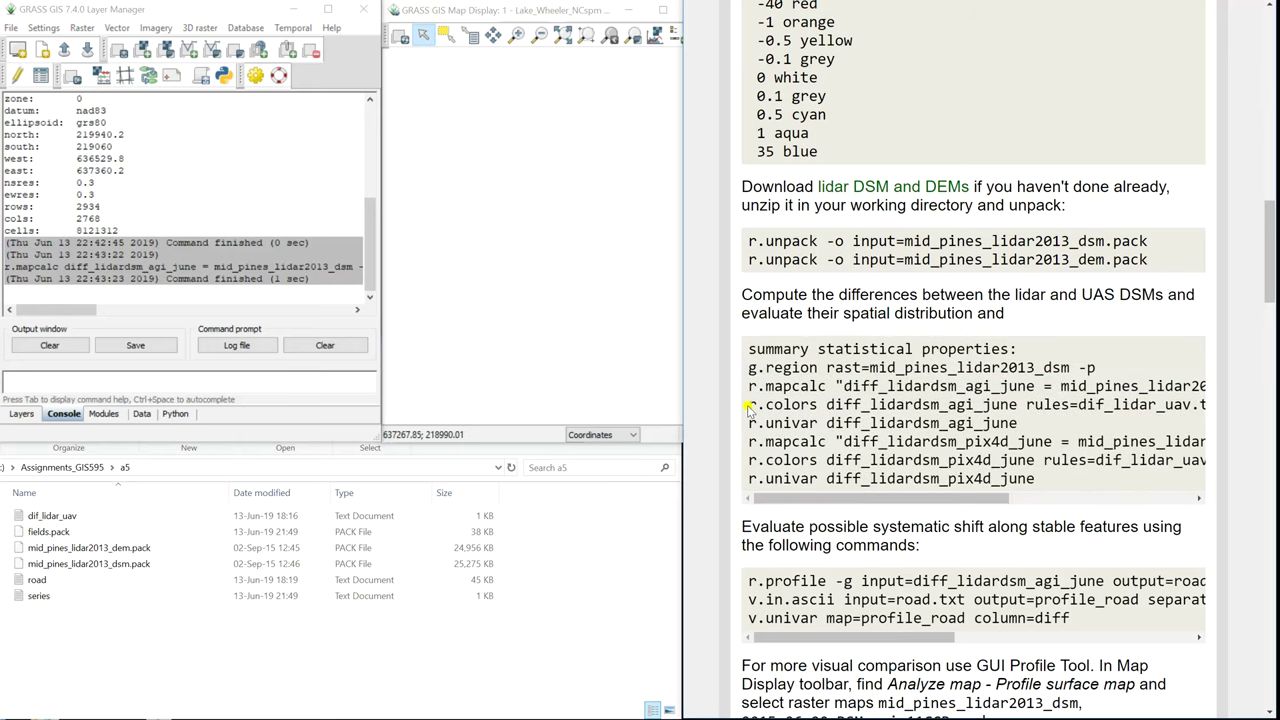
left_click_drag(750, 405, 1120, 414)
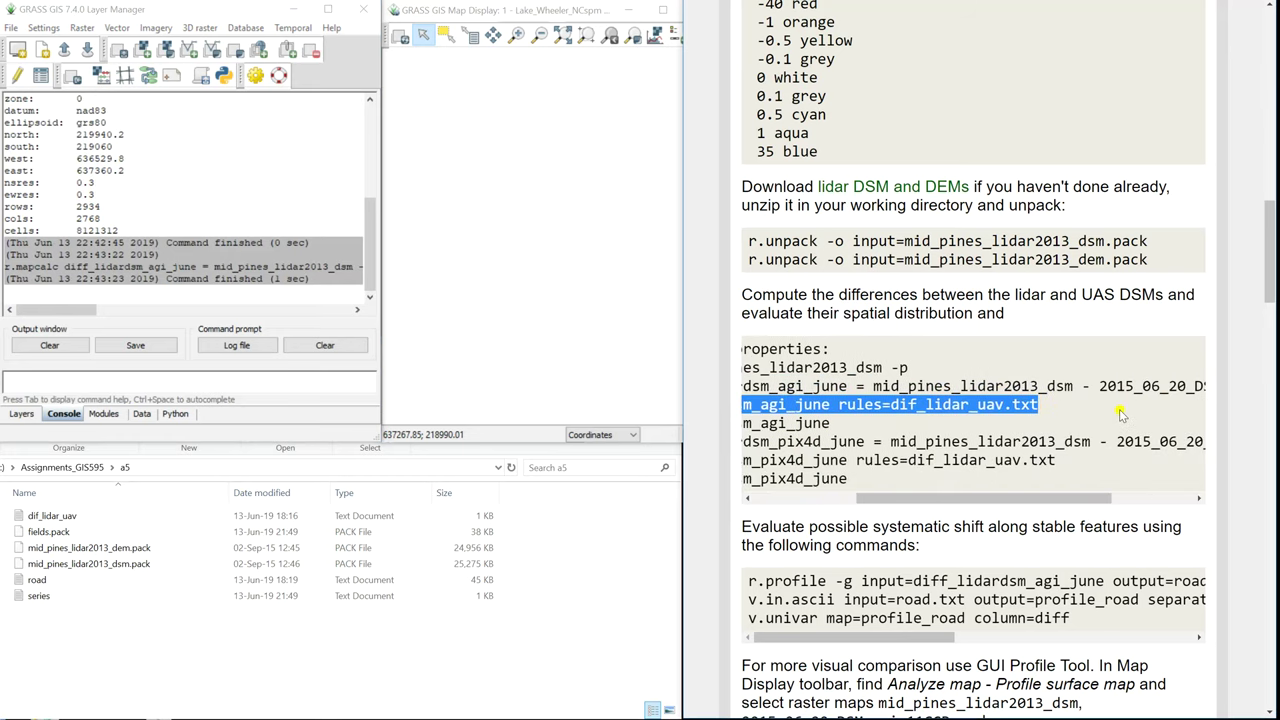
left_click(67, 372)
key("ctrl+v")
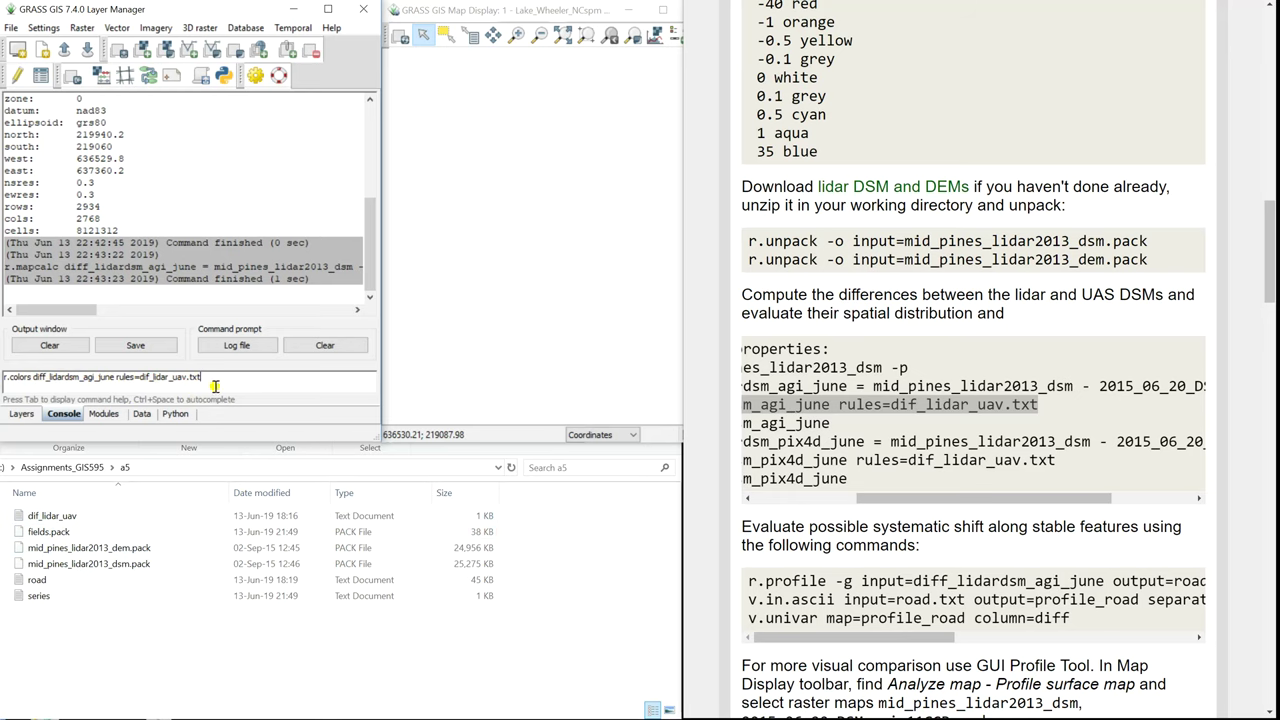
key("Return")
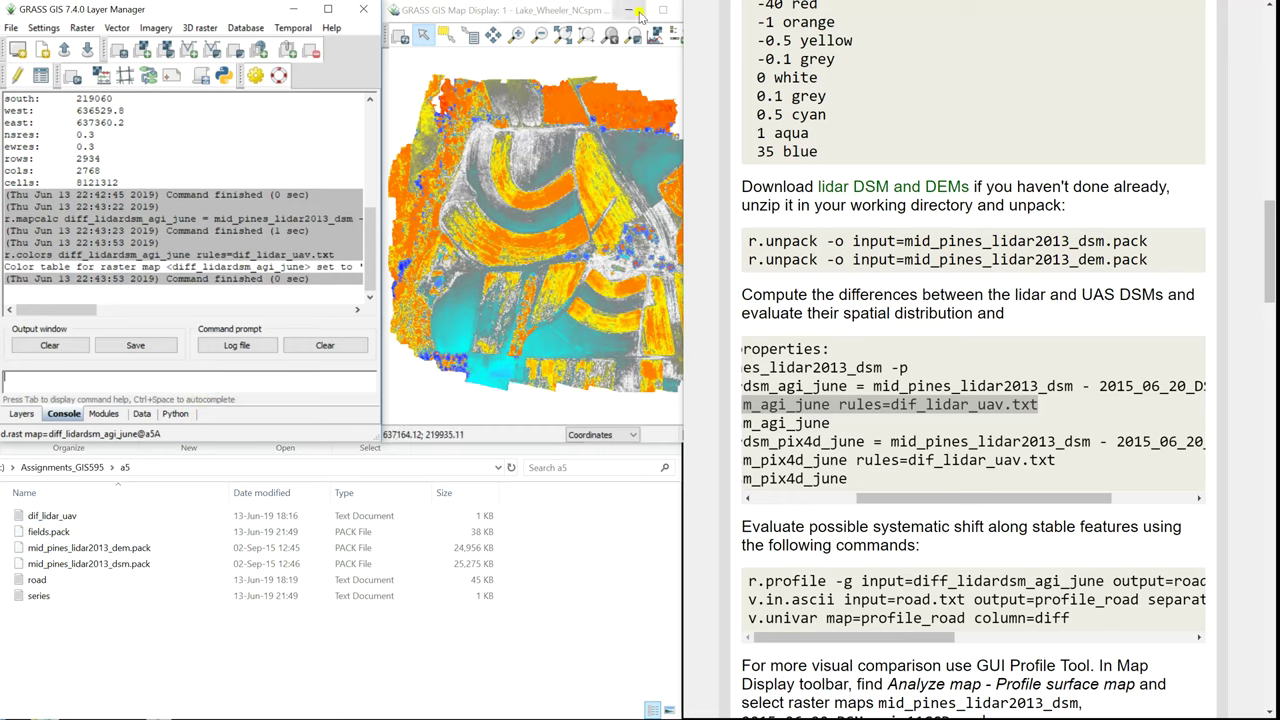
Add a raster legend for diff_lidardsm_agi_june to the map display
left_click(649, 16)
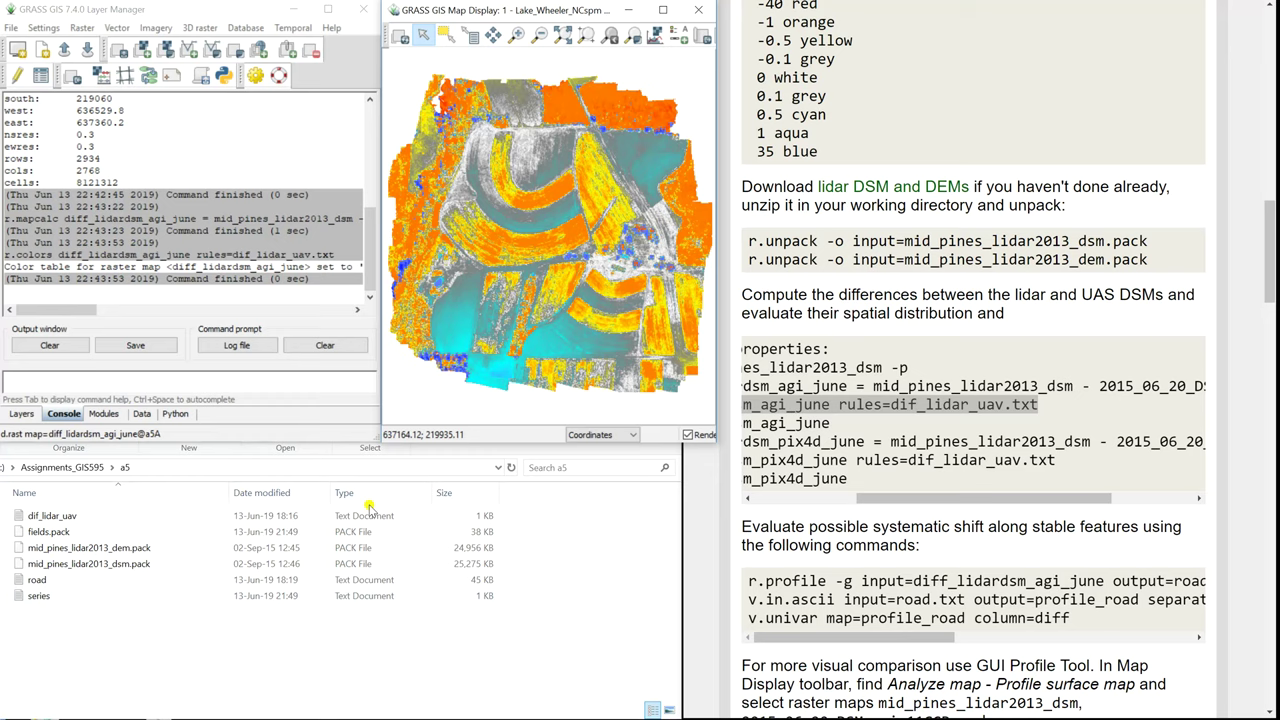
left_click(678, 36)
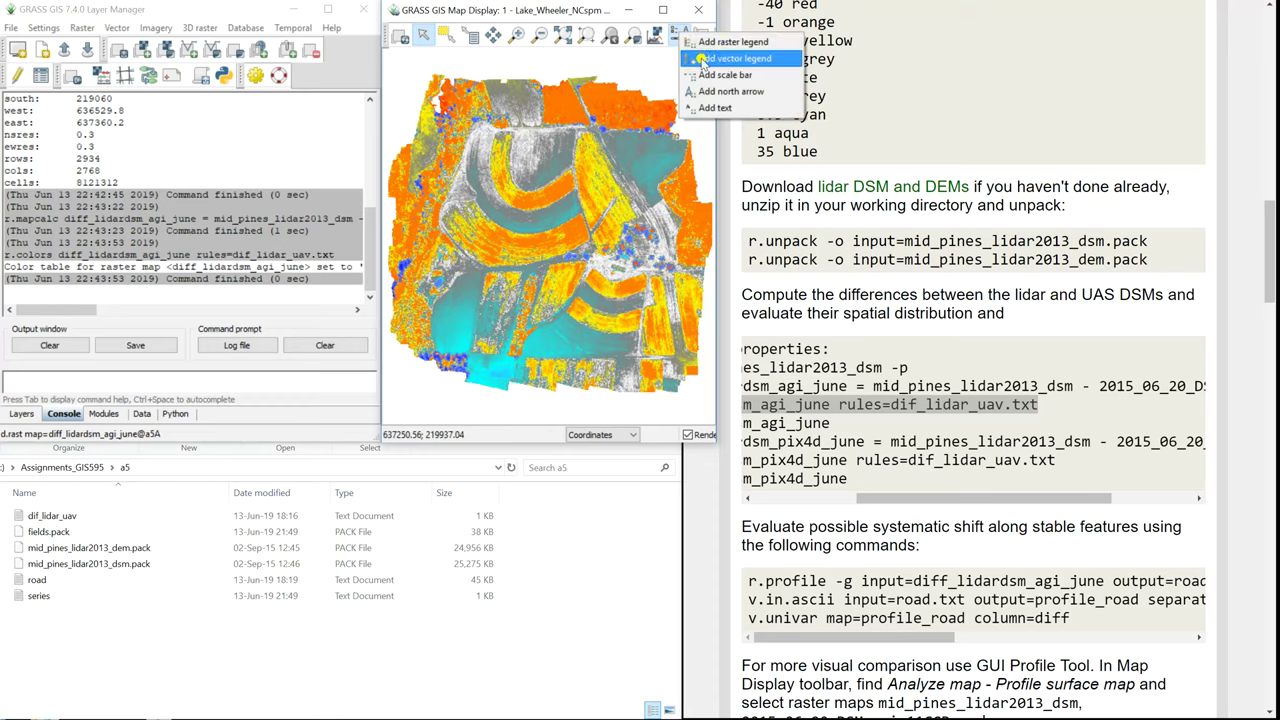
left_click(706, 42)
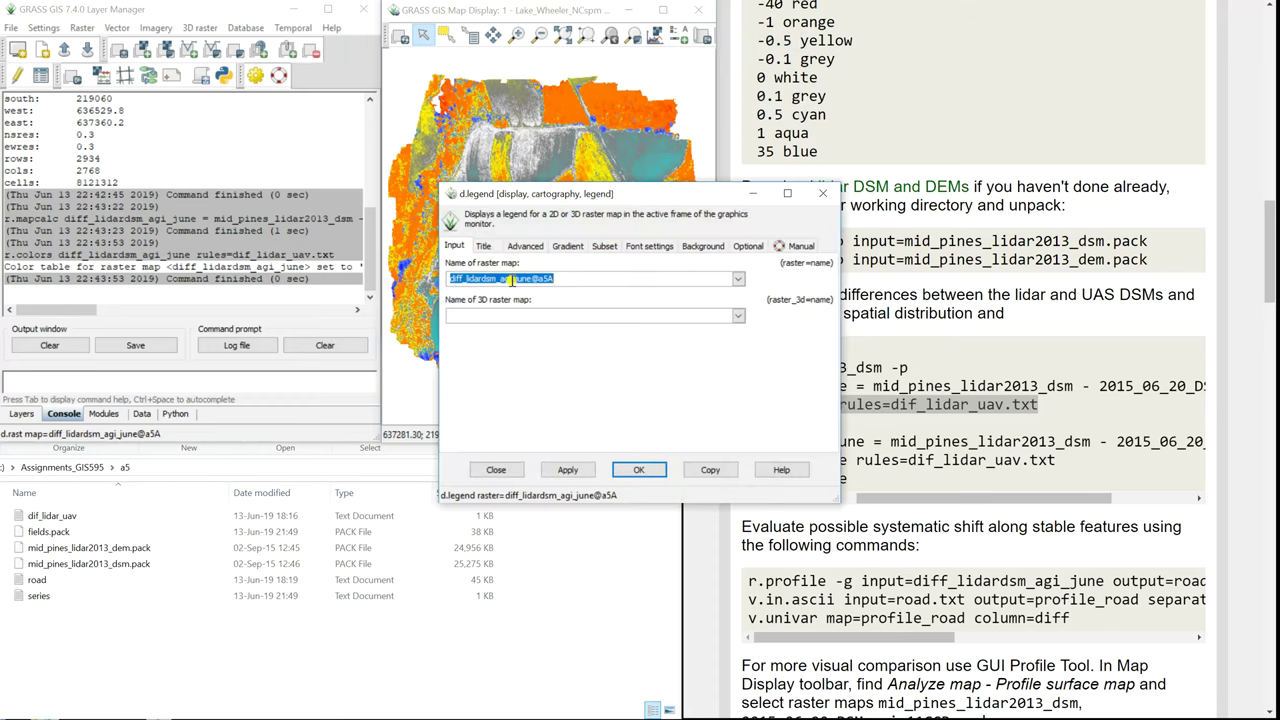
left_click(638, 469)
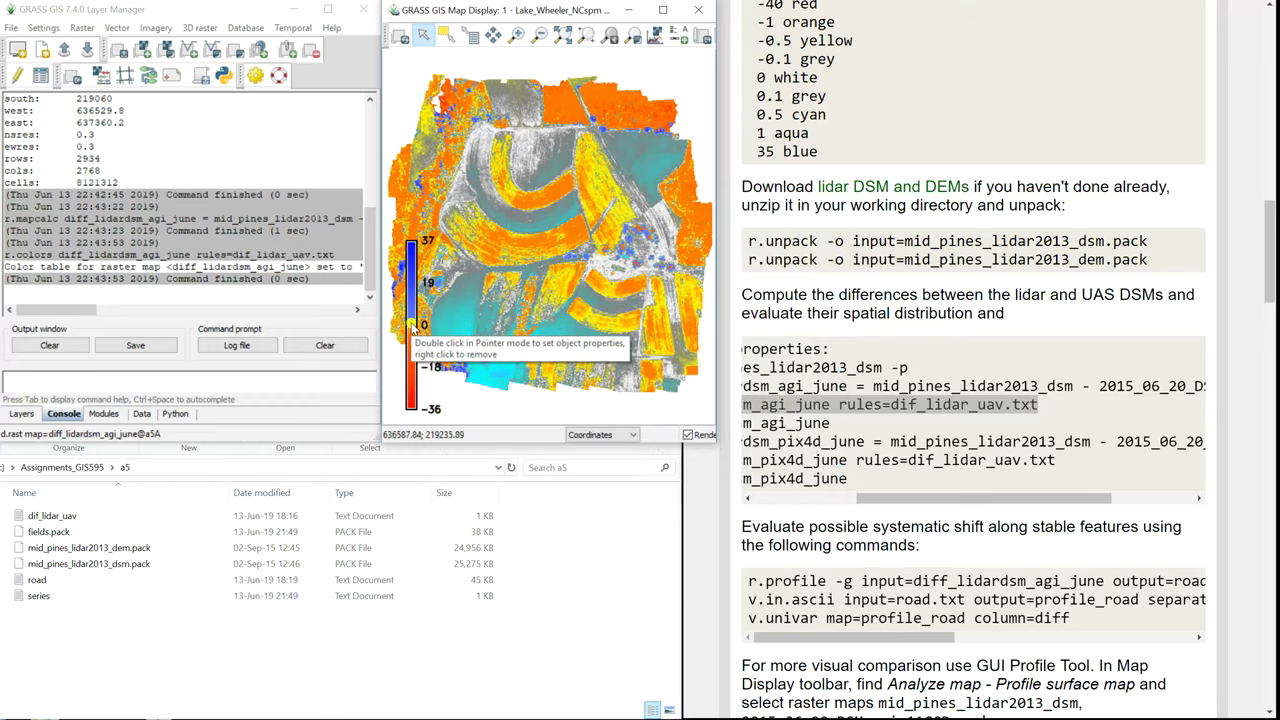
Limit the raster legend to the map value range -1,1
double_click(411, 340)
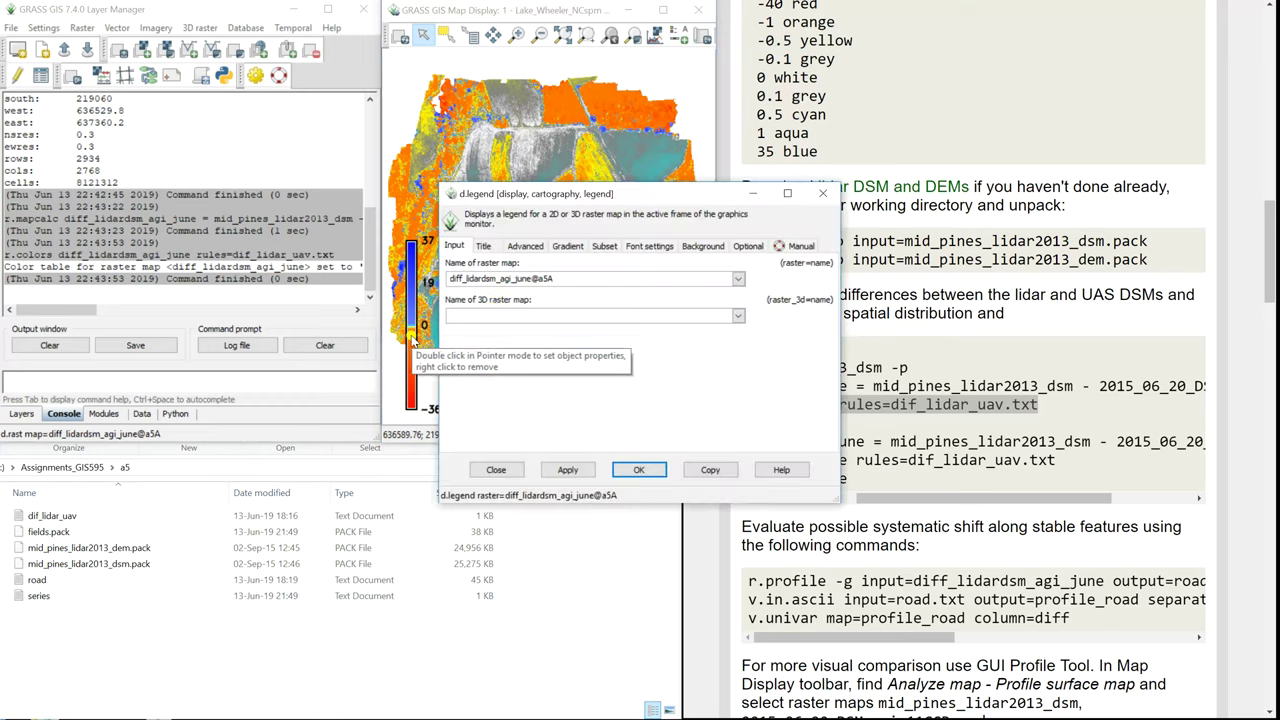
left_click(604, 246)
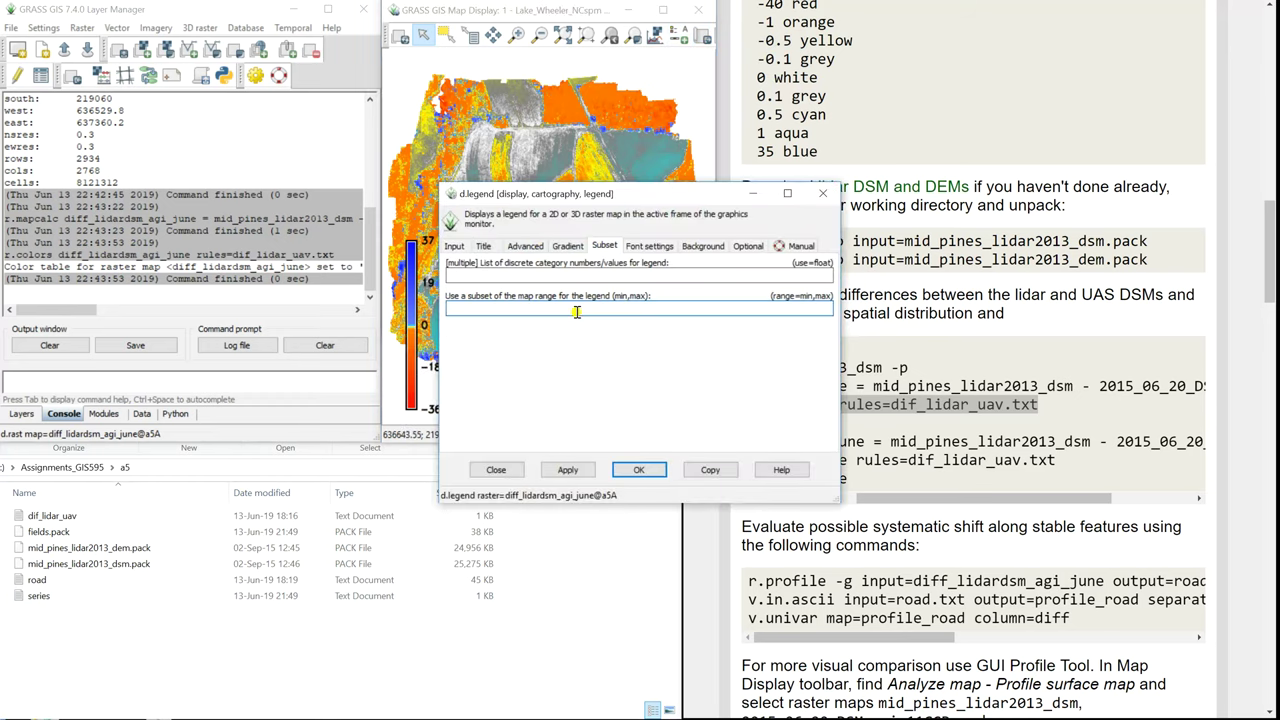
type("-1,1")
left_click(638, 469)
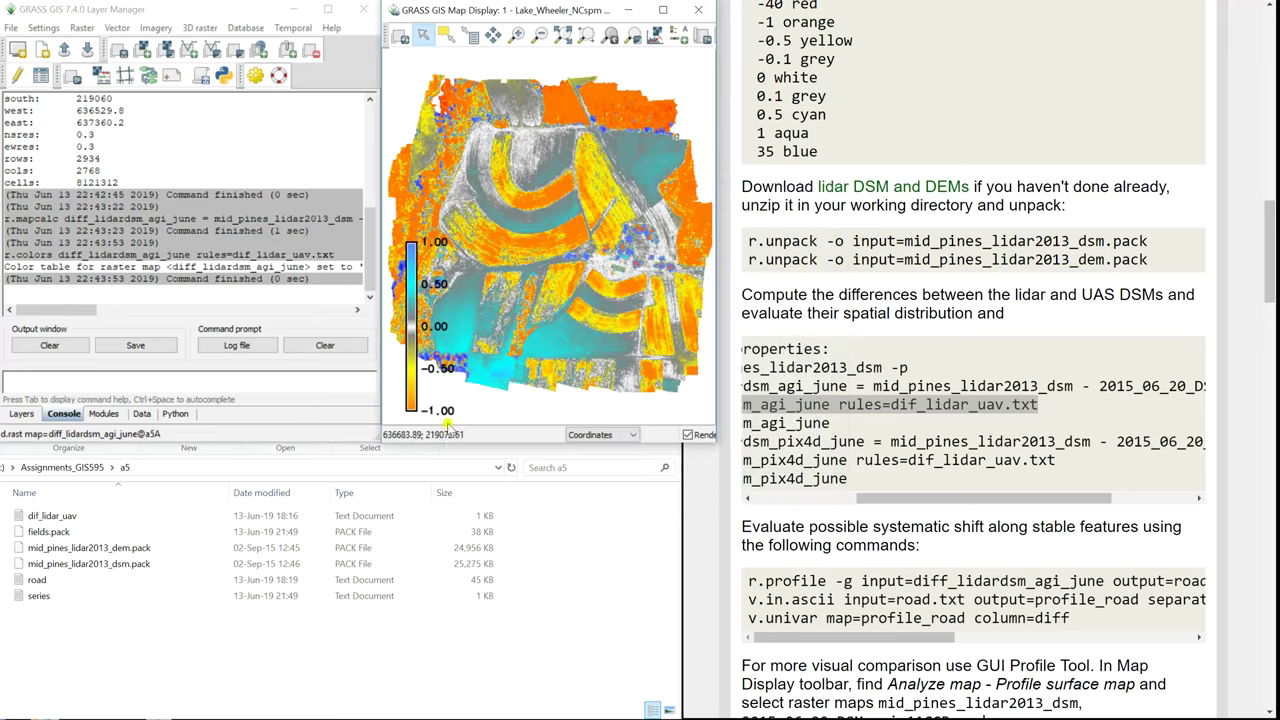
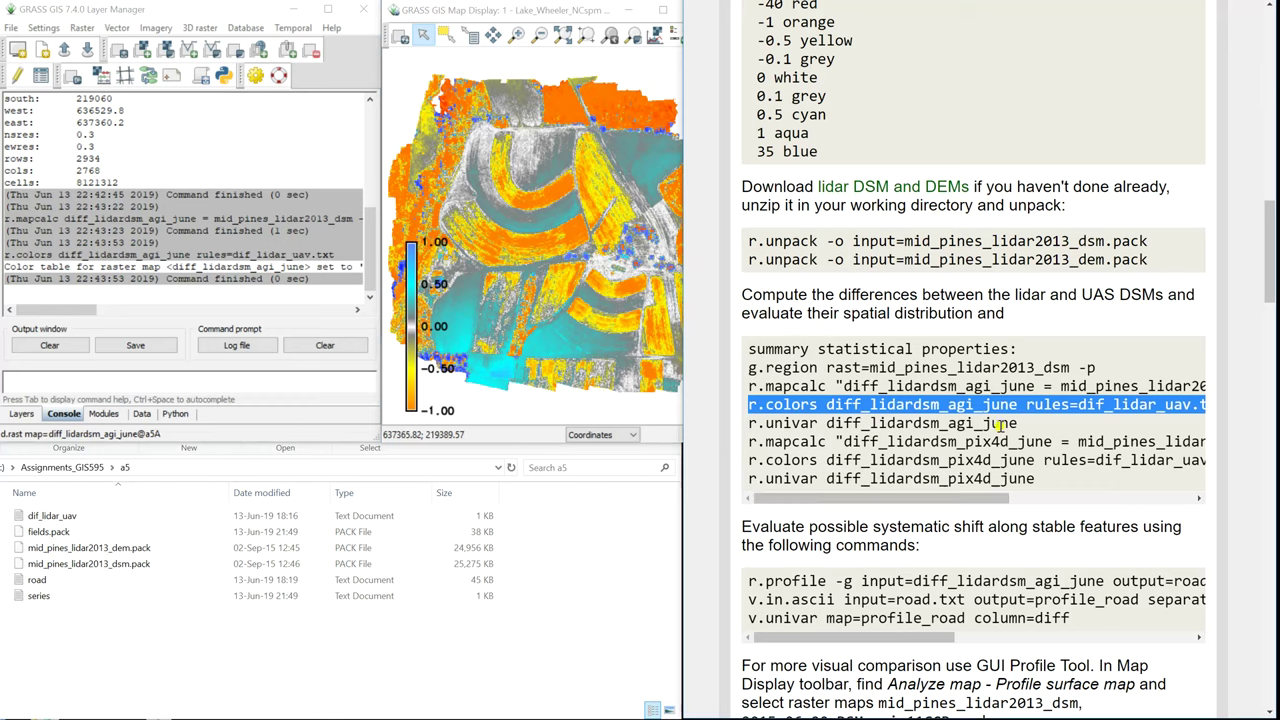
Compute summary statistics of the lidar–Agisoft difference by running r.univar diff_lidardsm_agi_june and read through the output
left_click_drag(1017, 424, 731, 424)
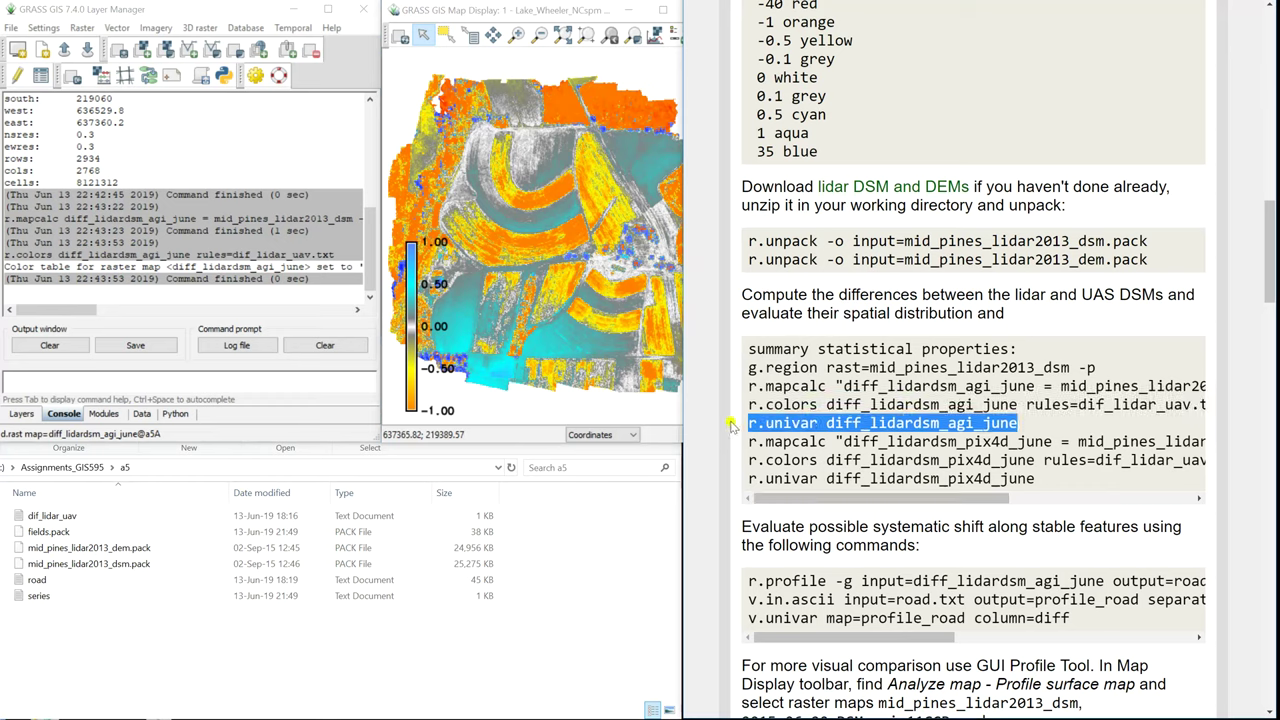
key("ctrl+c")
left_click(212, 376)
key("ctrl+v")
key("Return")
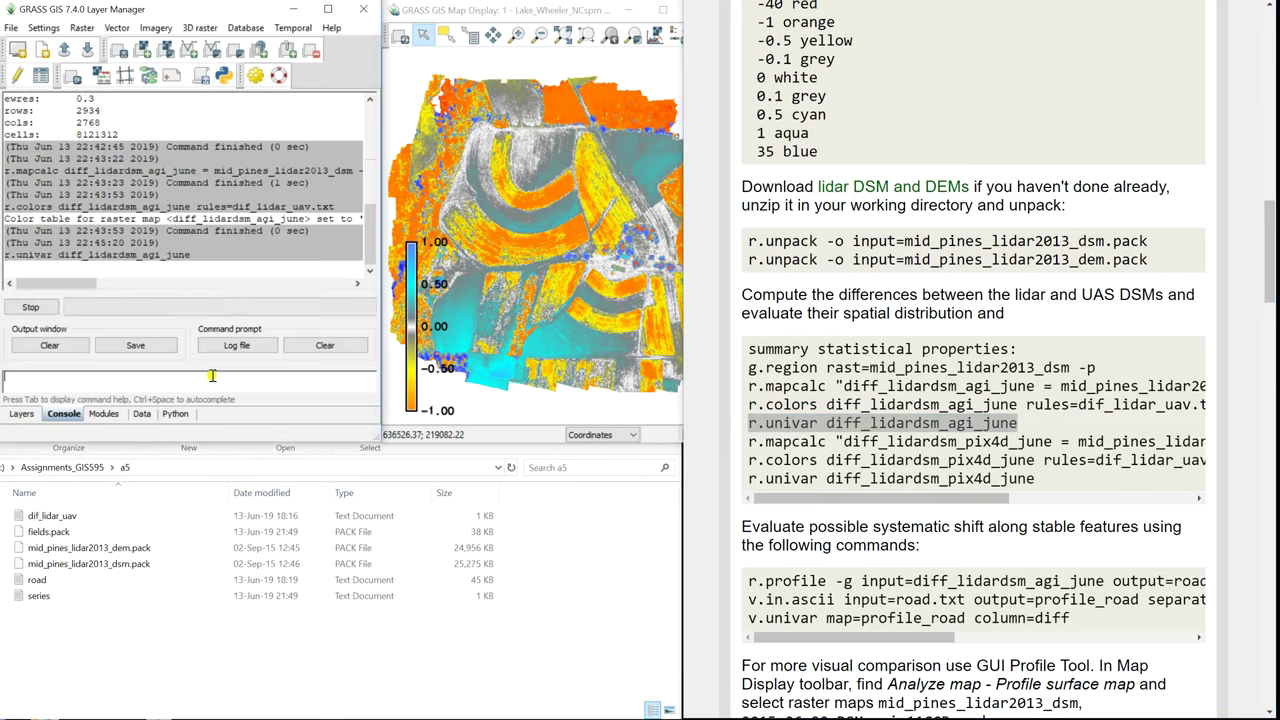
scroll(238, 248, "up", 1)
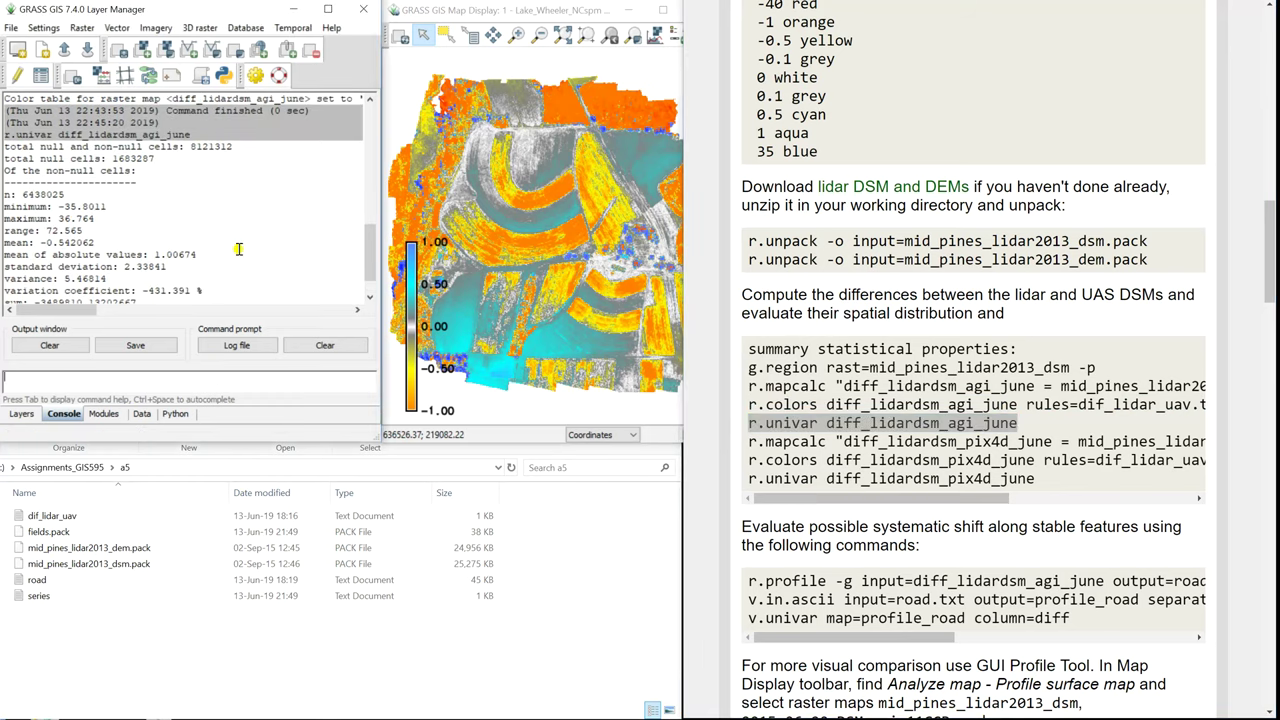
scroll(124, 236, "down", 1)
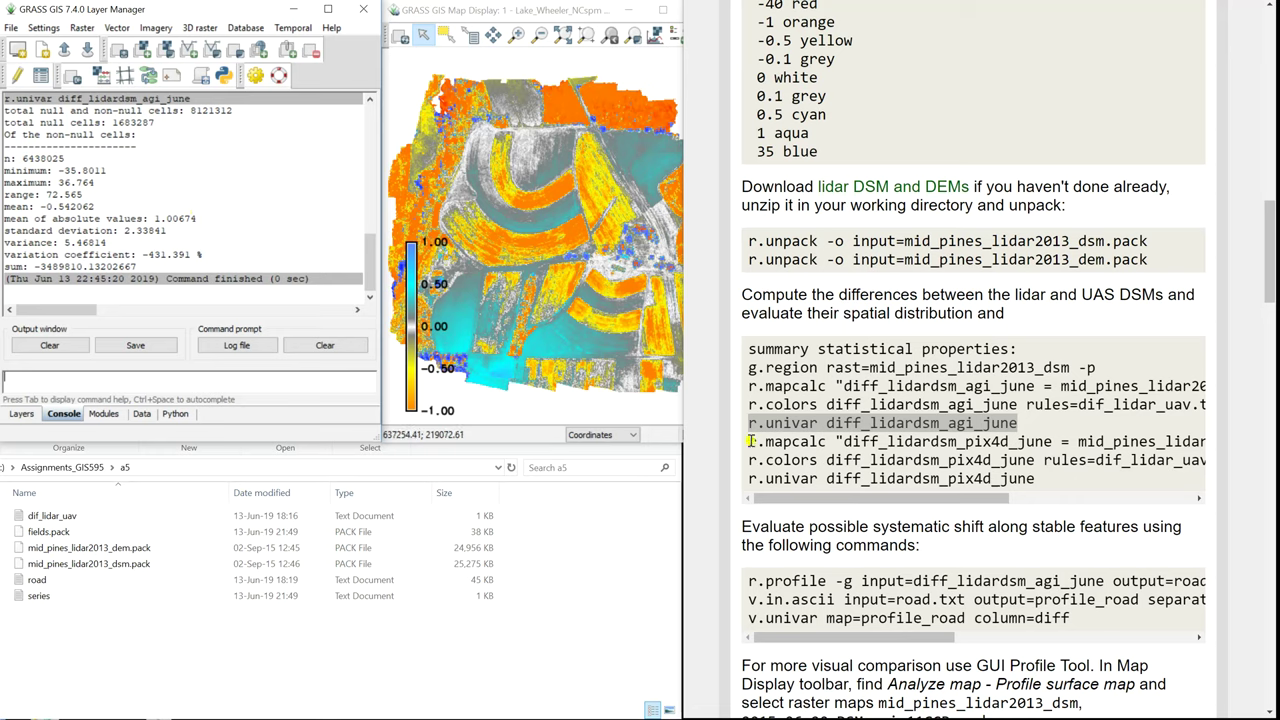
Compute the lidar–Pix4D DSM difference with r.mapcalc "diff_lidardsm_pix4d_june = mid_pines_lidar2013_dsm - 2015_06_20_pix4d_11GCP_dsm"
left_click_drag(750, 441, 1238, 441)
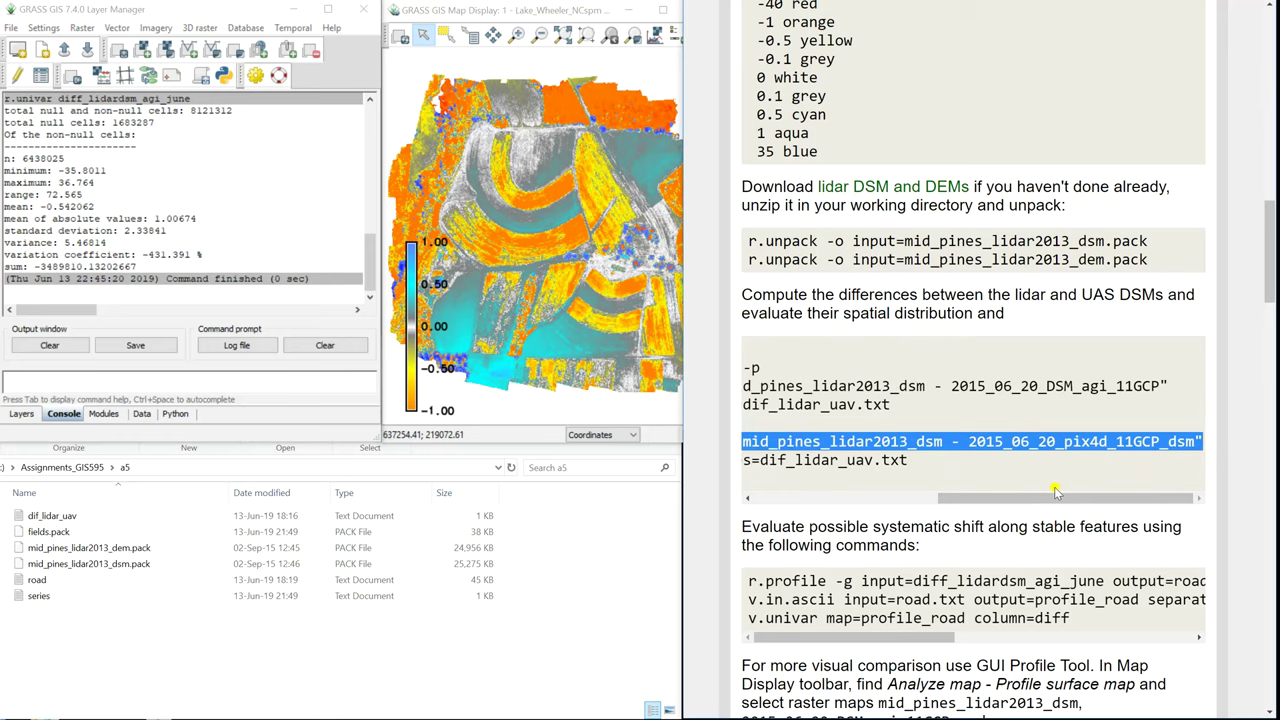
left_click(327, 387)
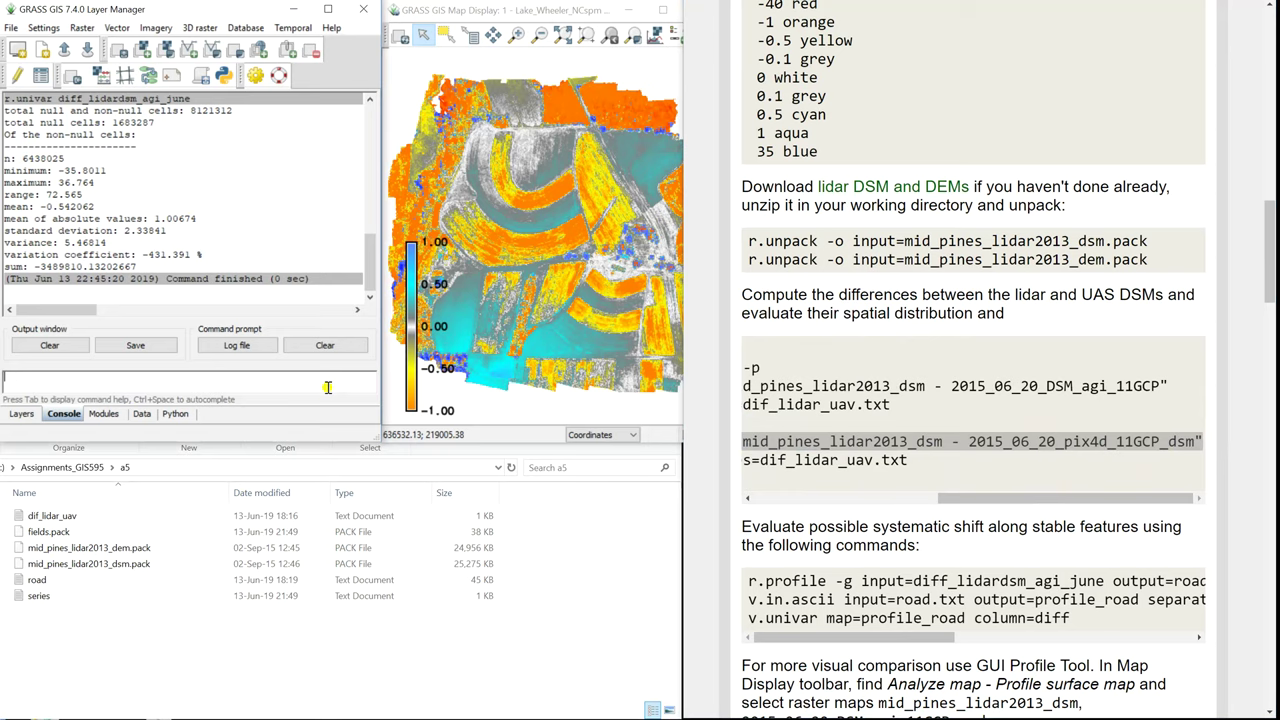
key("ctrl+v")
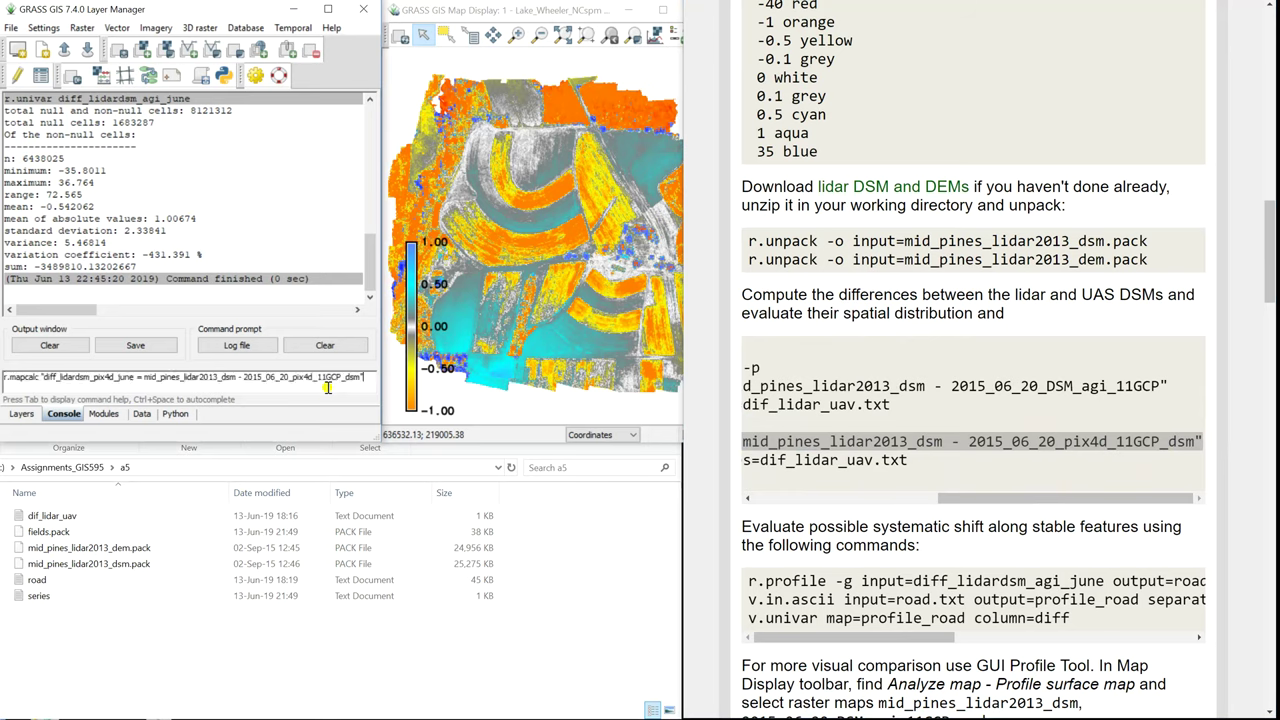
key("Return")
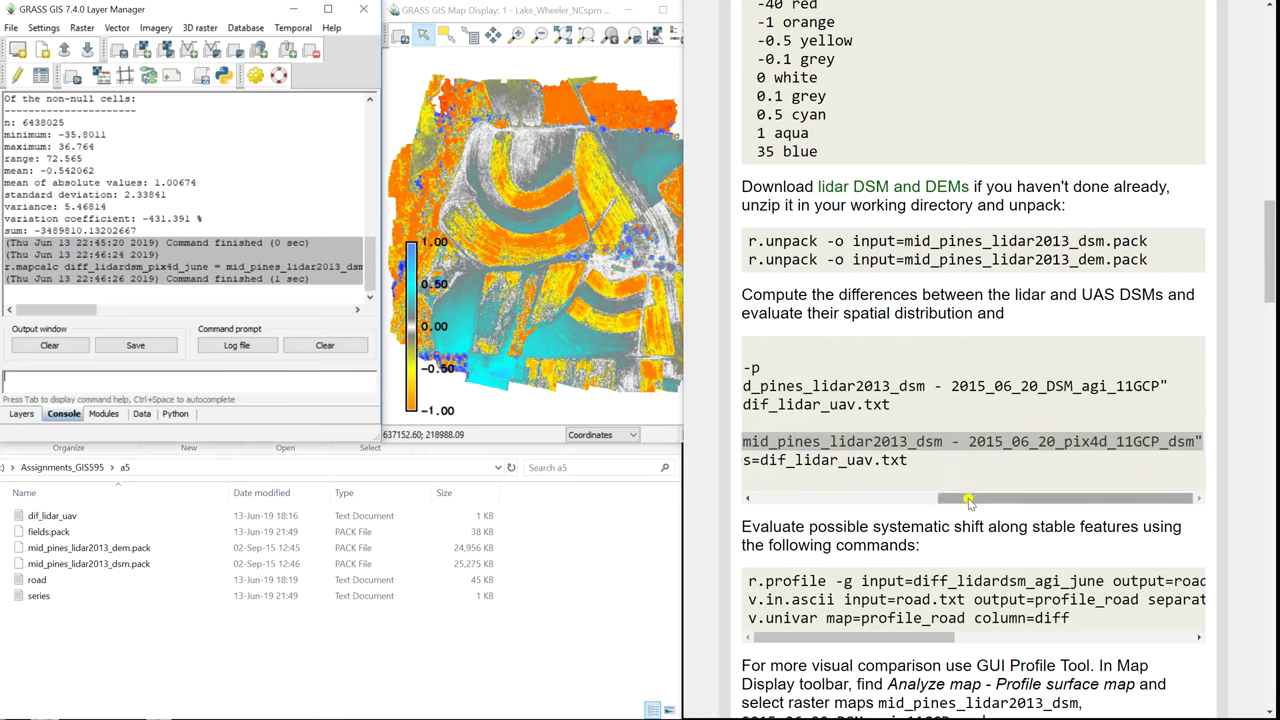
Apply the difference color table to the lidar–Pix4D raster by running r.colors diff_lidardsm_pix4d_june rules=dif_lidar_uav.txt
left_click_drag(944, 470, 676, 460)
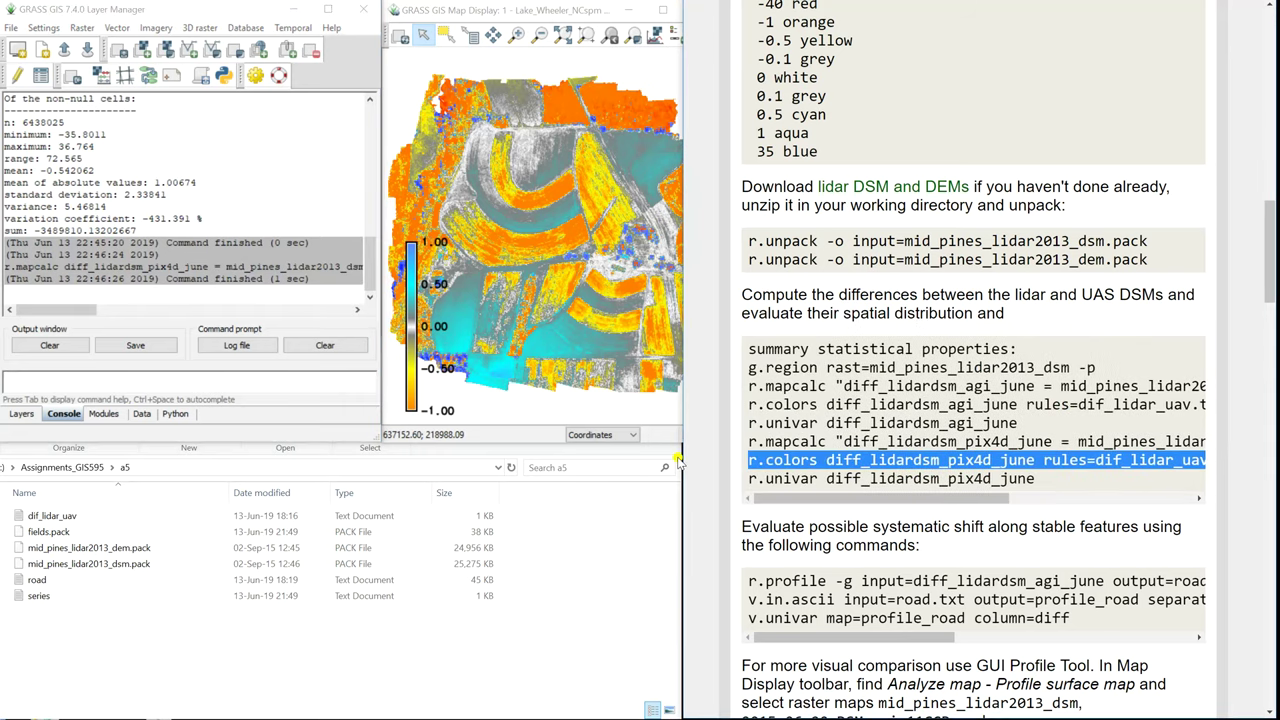
key("ctrl+c")
left_click(344, 384)
key("ctrl+v")
key("Return")
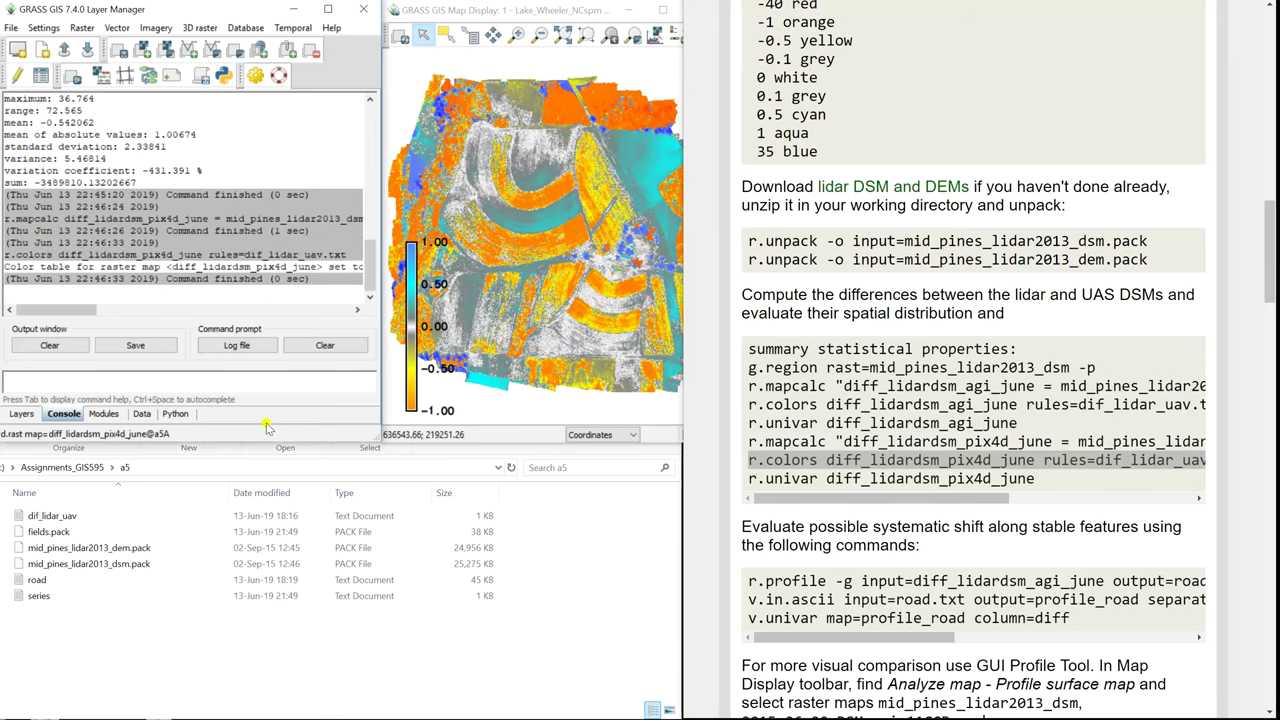
Compare the Pix4D and Agisoft difference maps by repeatedly toggling the visibility of the diff_lidardsm_pix4d_june layer
left_click(24, 414)
left_click(31, 120)
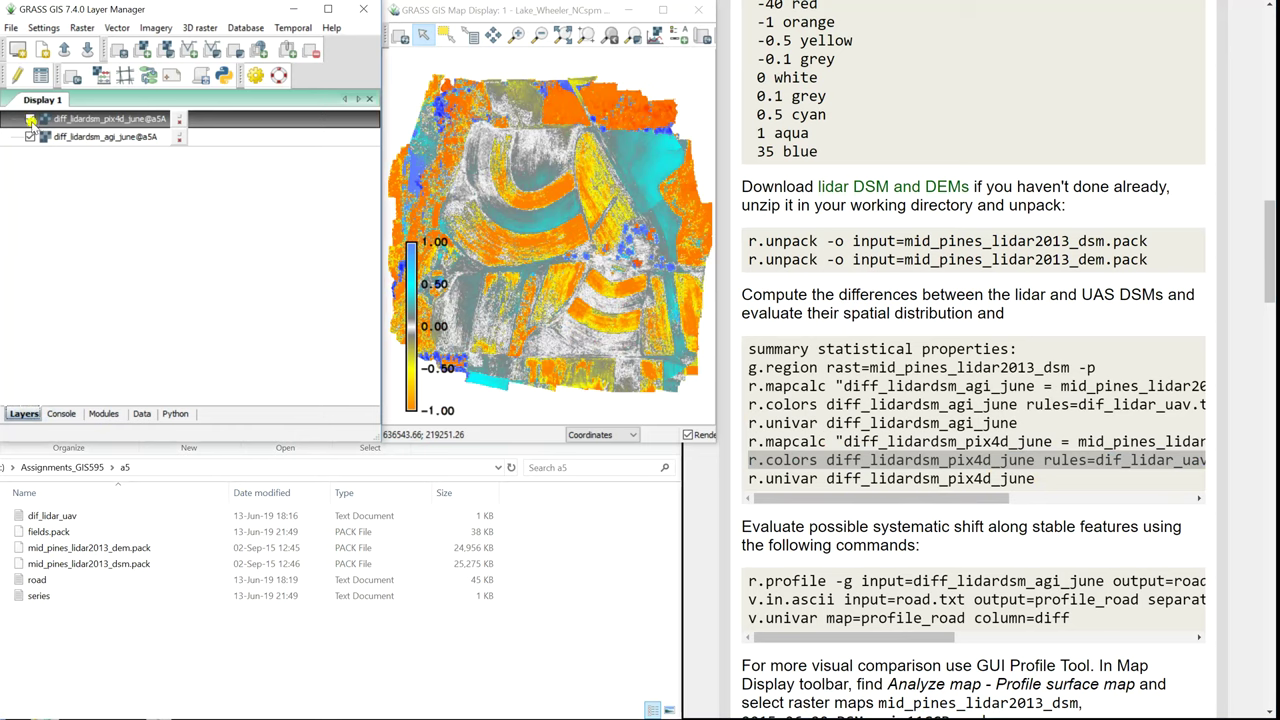
left_click(31, 120)
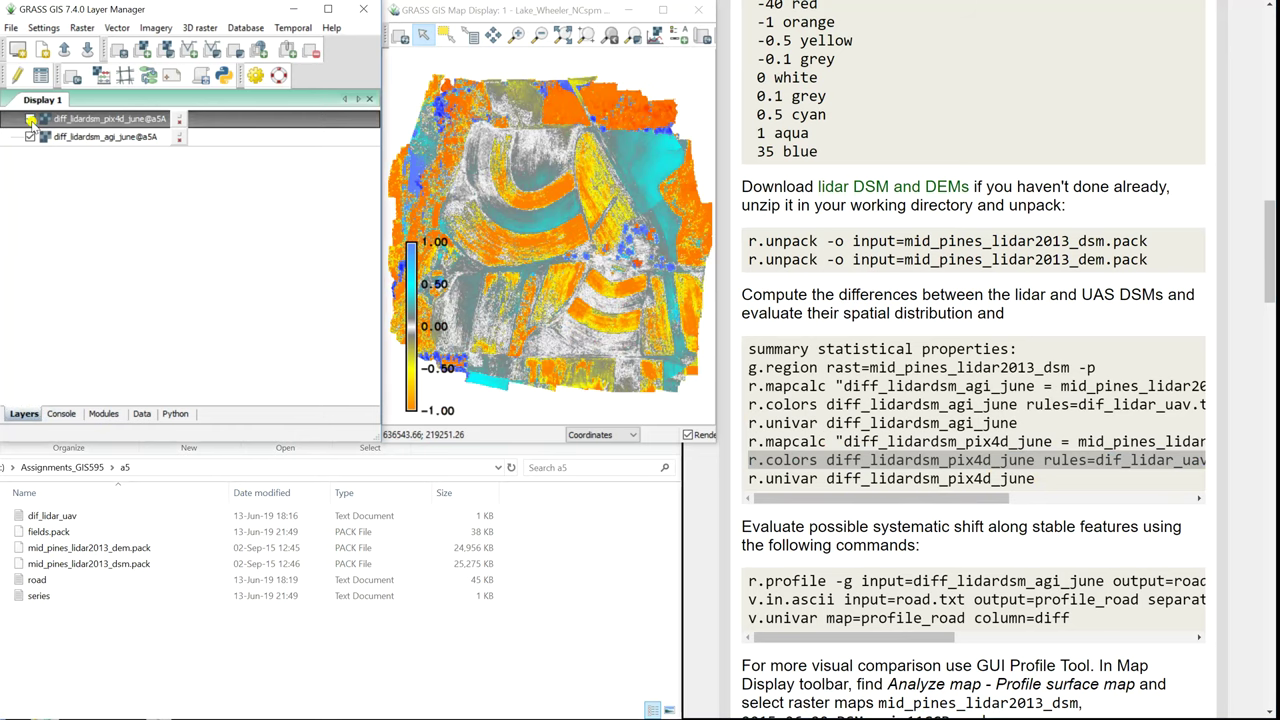
left_click(31, 120)
left_click(31, 120)
left_click(31, 120)
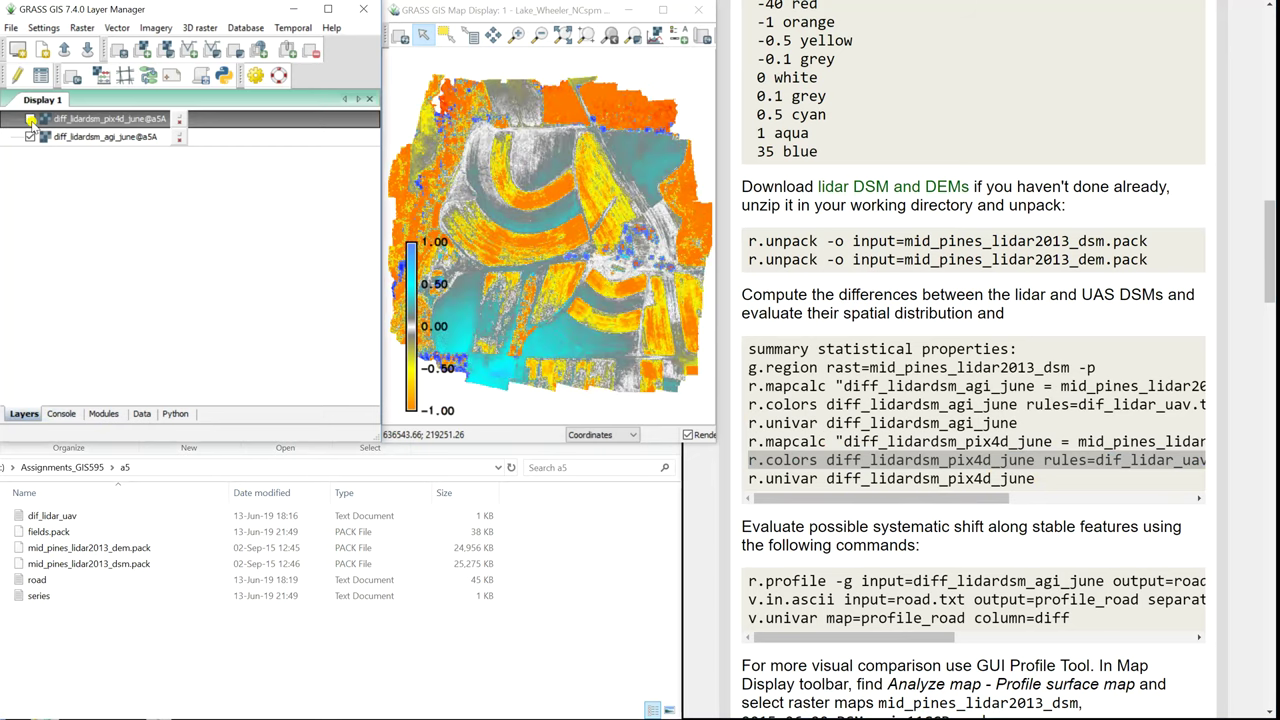
left_click(31, 120)
left_click(31, 120)
left_click(31, 120)
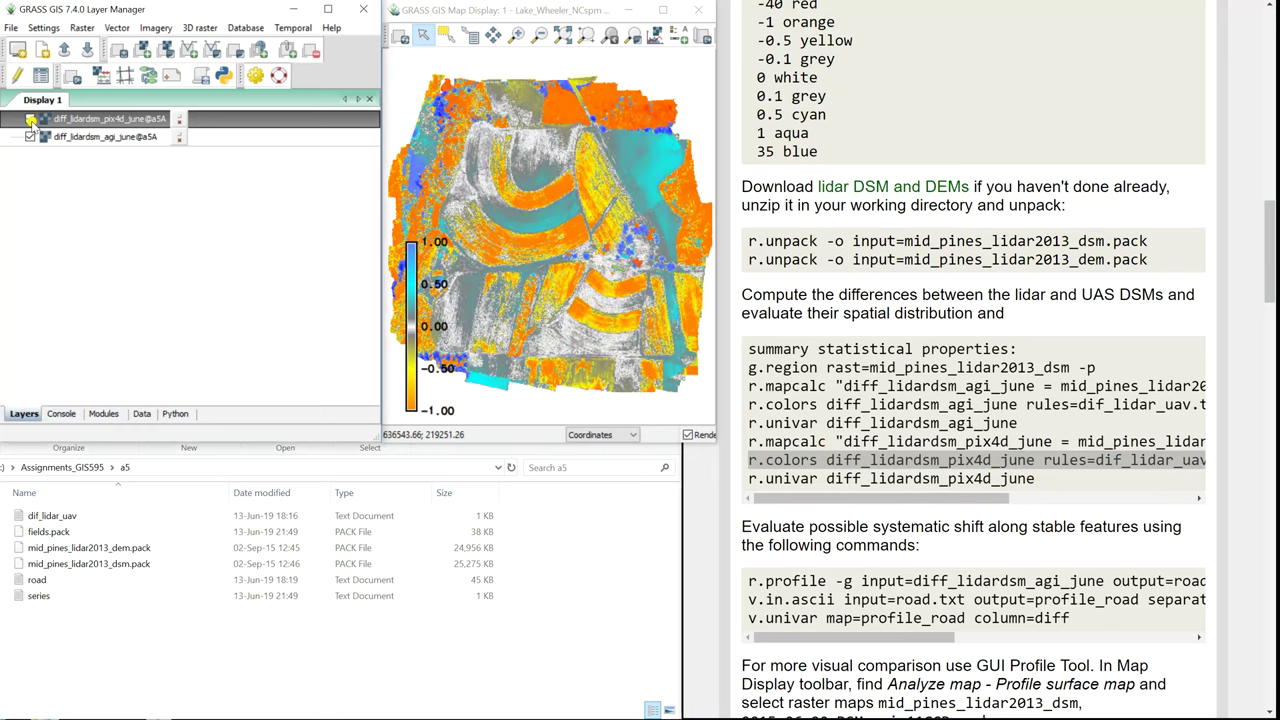
left_click(31, 120)
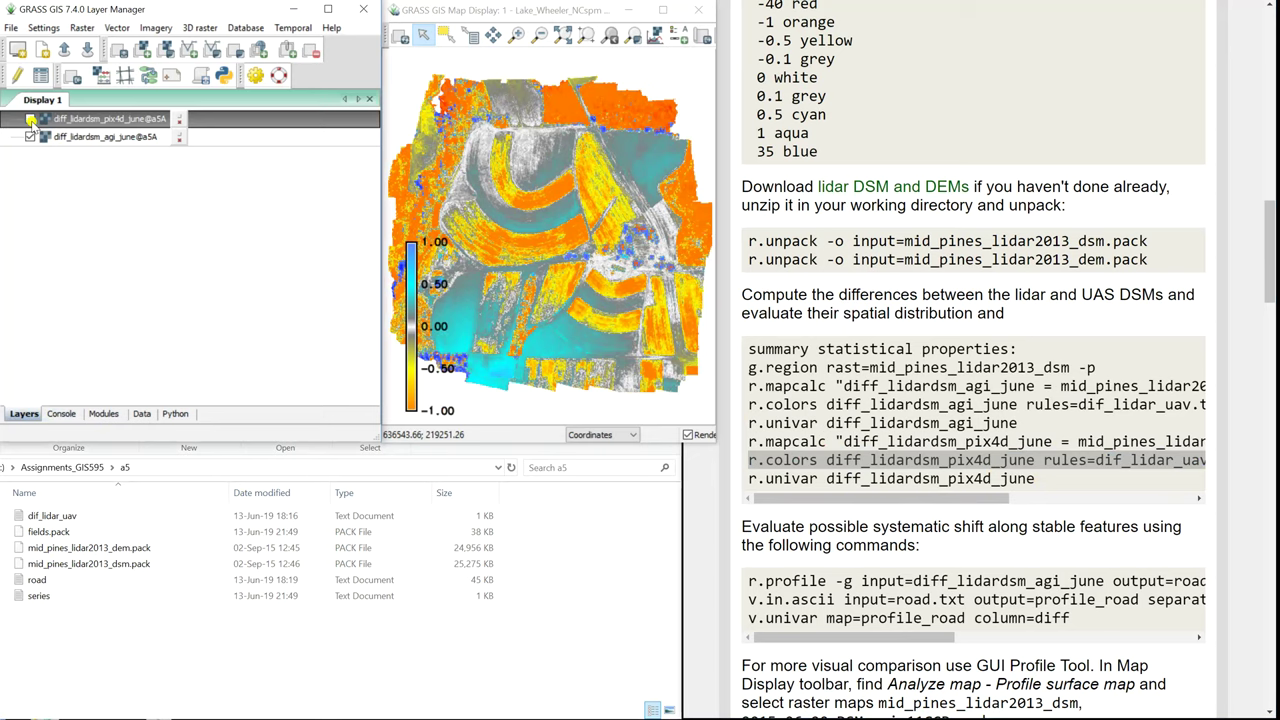
Compute summary statistics of the lidar–Pix4D difference by running r.univar diff_lidardsm_pix4d_june in the console
left_click_drag(1040, 480, 750, 479)
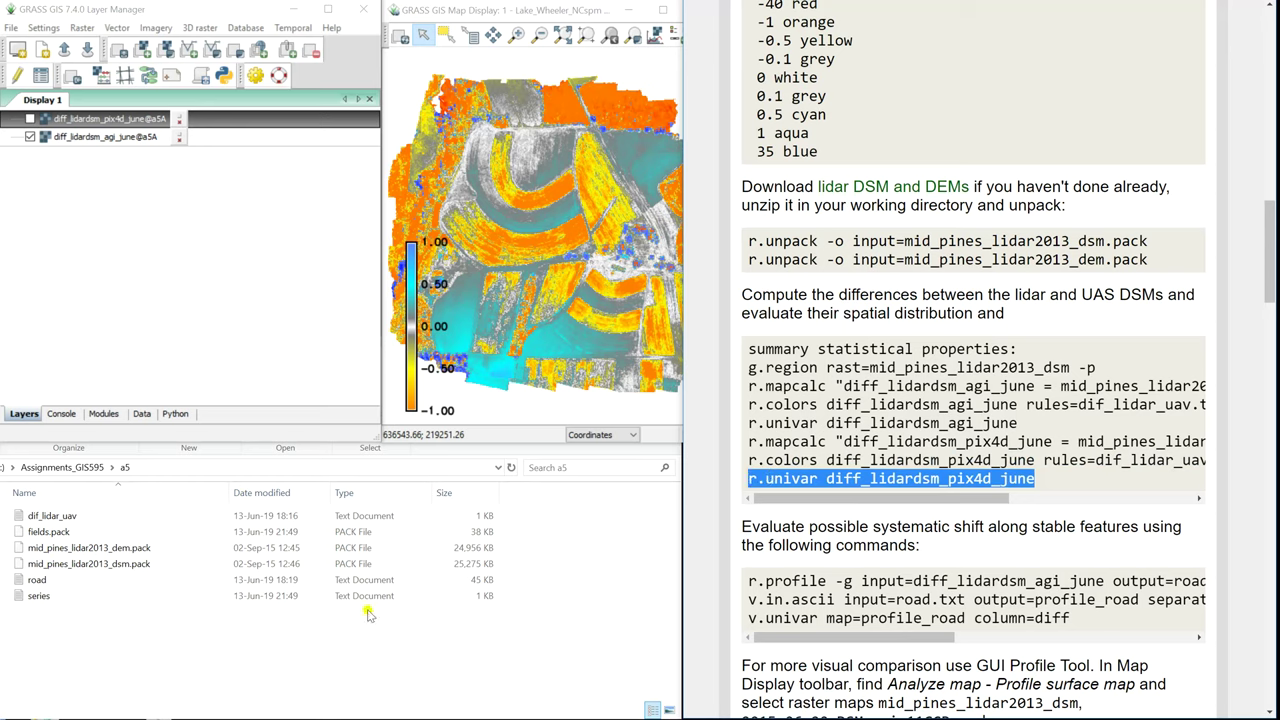
left_click(88, 404)
left_click(62, 412)
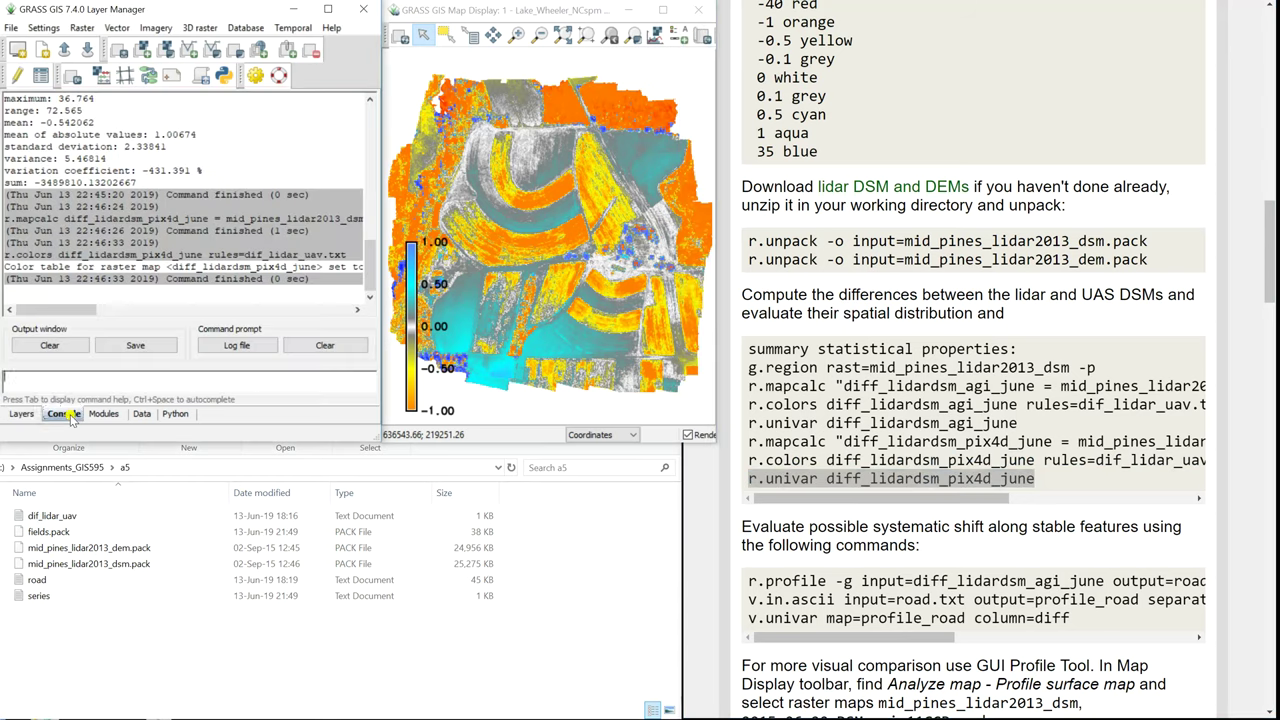
left_click(87, 387)
key("ctrl+v")
key("Return")
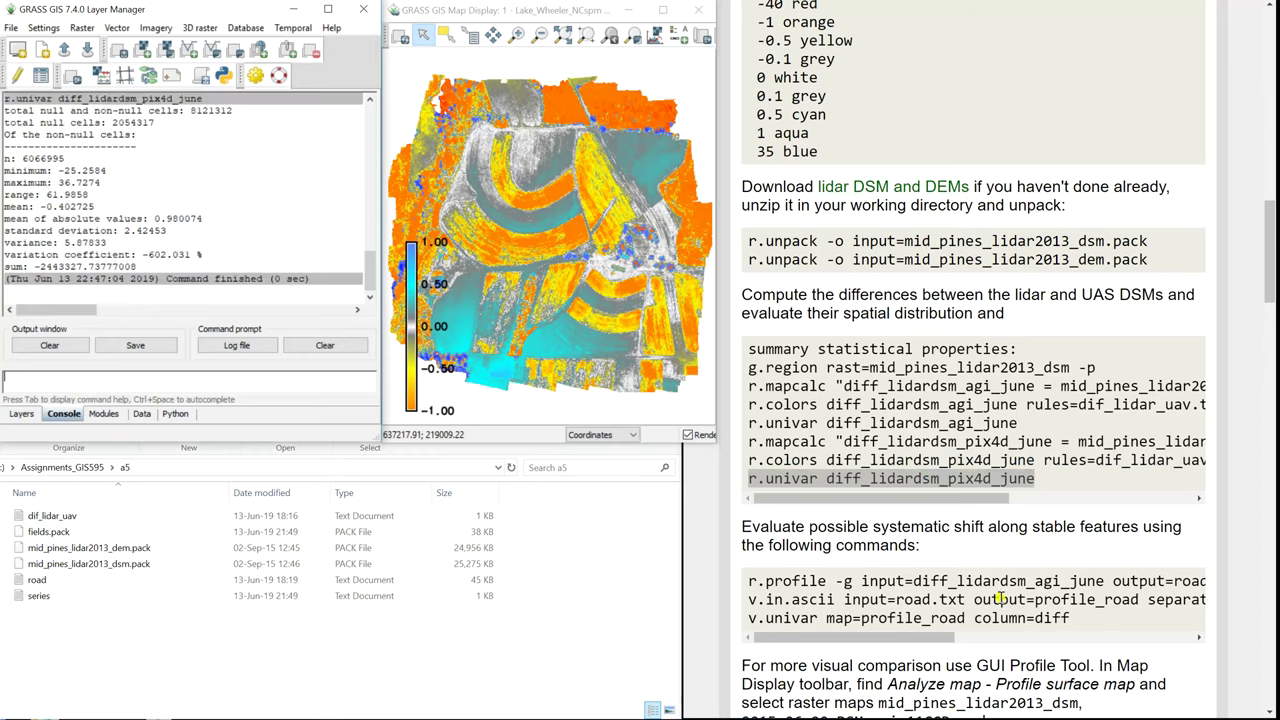
Try to extract the road profile with r.profile -g input=diff_lidardsm_agi_june output=road.txt and the coordinates 637208,219491,637059,219734
left_click(887, 643)
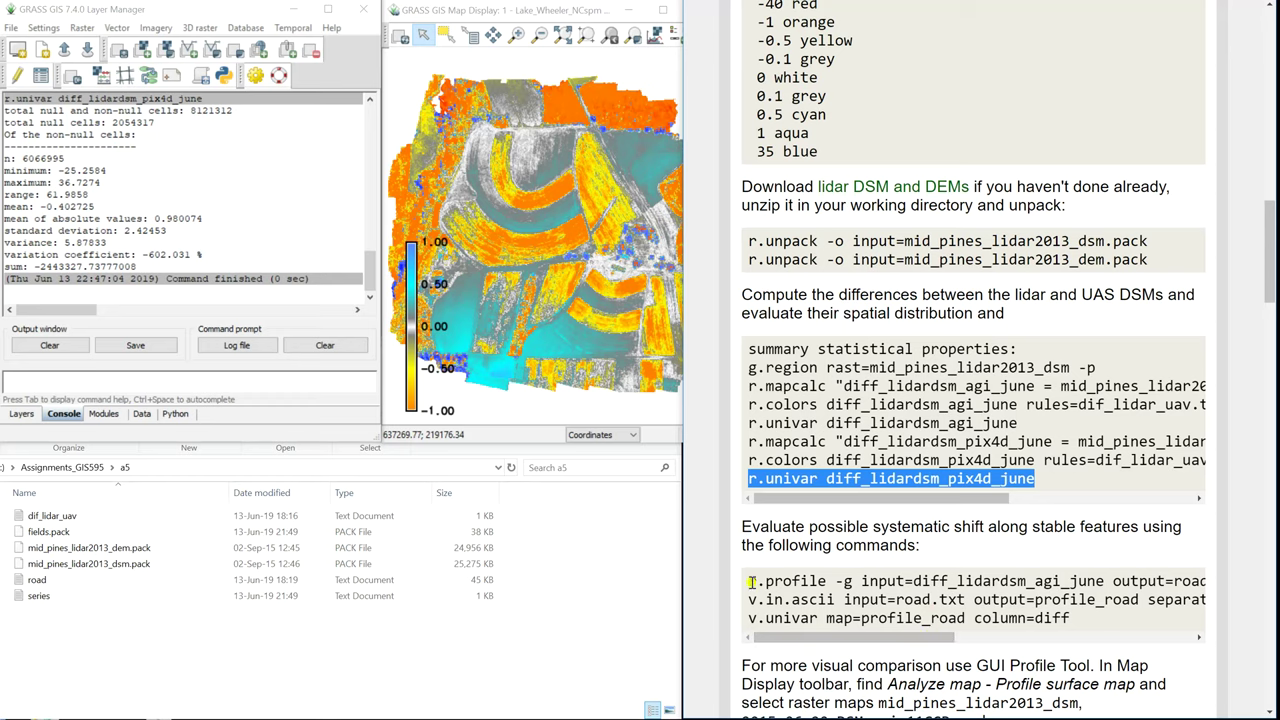
left_click_drag(752, 581, 1207, 580)
key("ctrl+c")
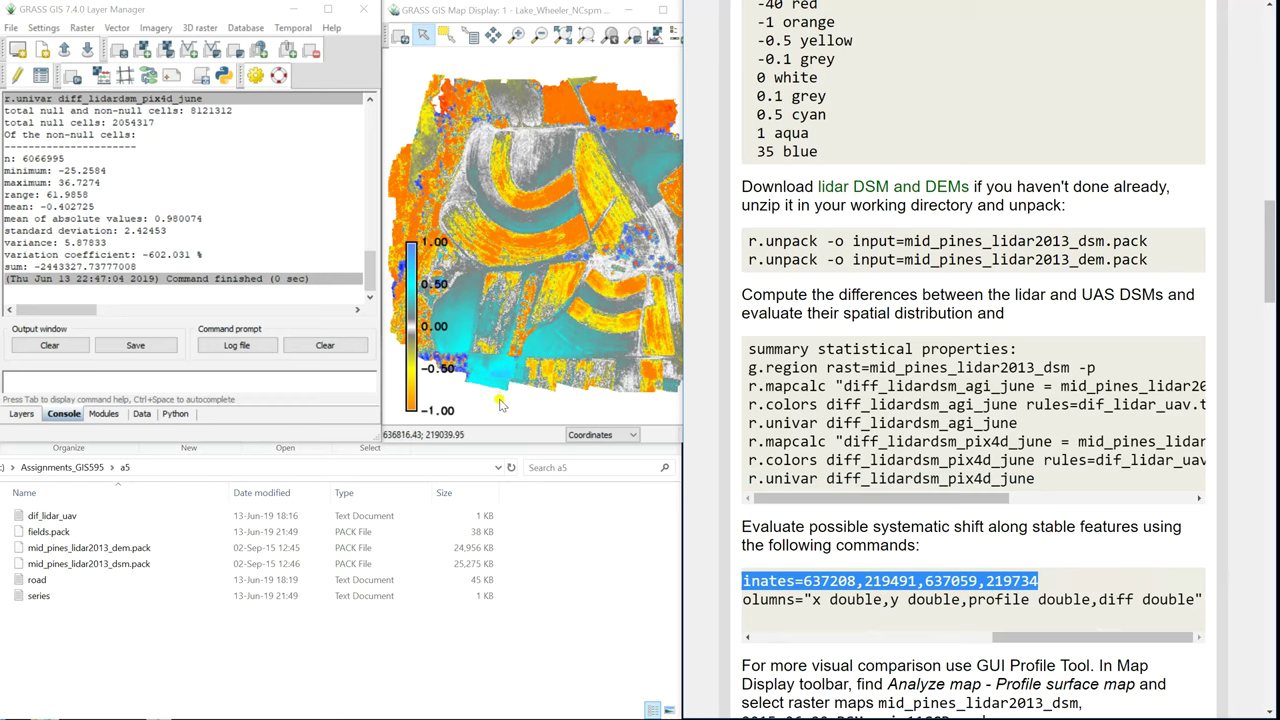
left_click(188, 385)
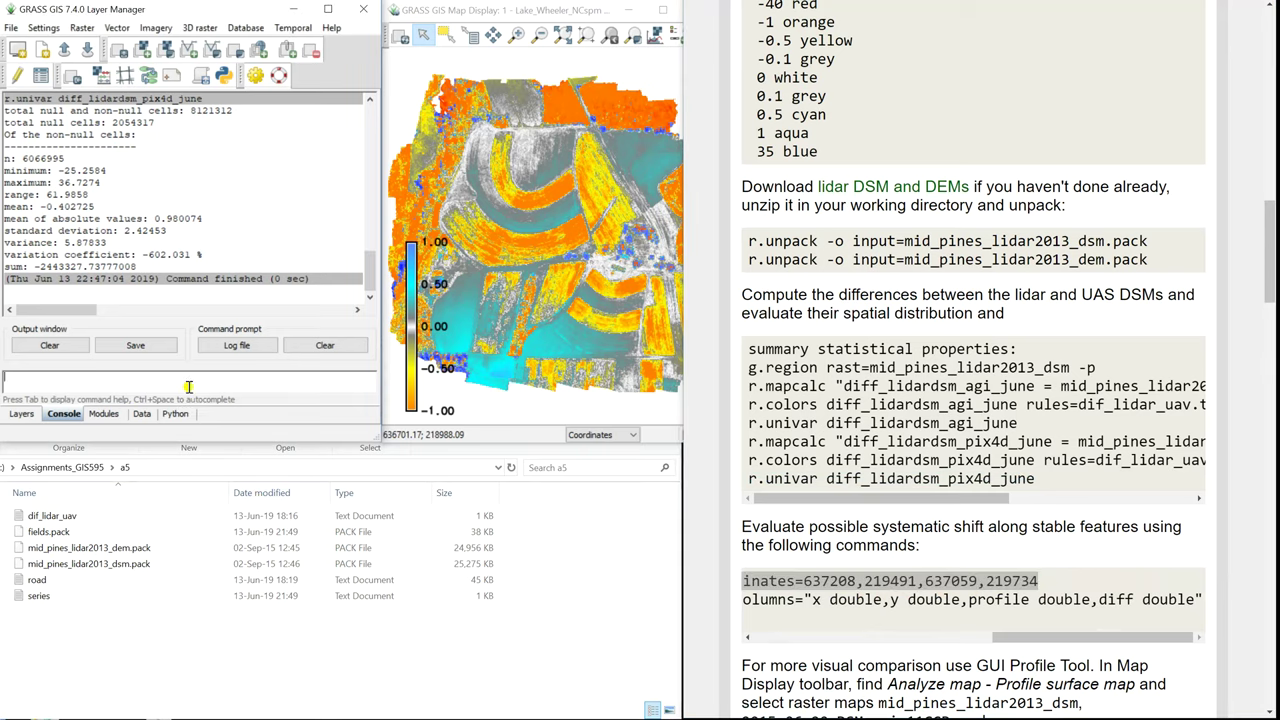
key("ctrl+v")
key("Return")
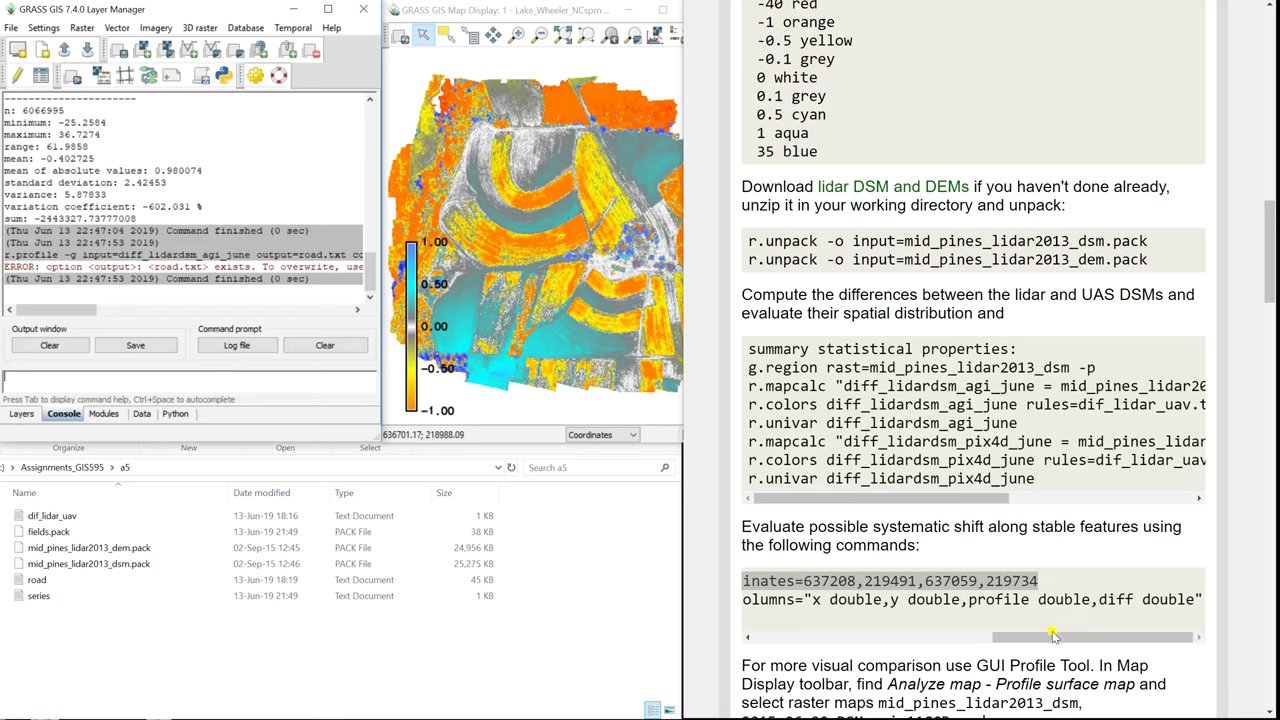
Import the road profile points by running v.in.ascii input=road.txt output=profile_road separator=space columns="x double,y double,profile double,diff double"
left_click_drag(1048, 640, 760, 652)
left_click_drag(748, 600, 1213, 598)
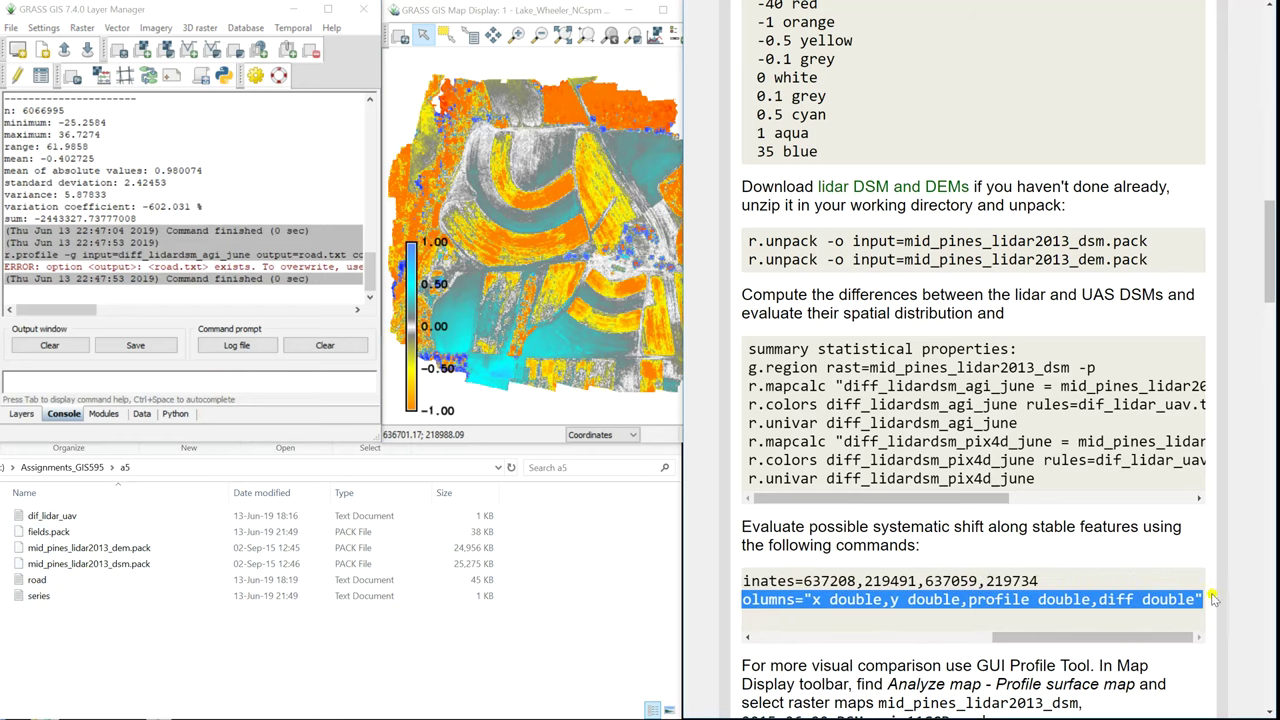
key("ctrl+c")
left_click(275, 383)
key("ctrl+v")
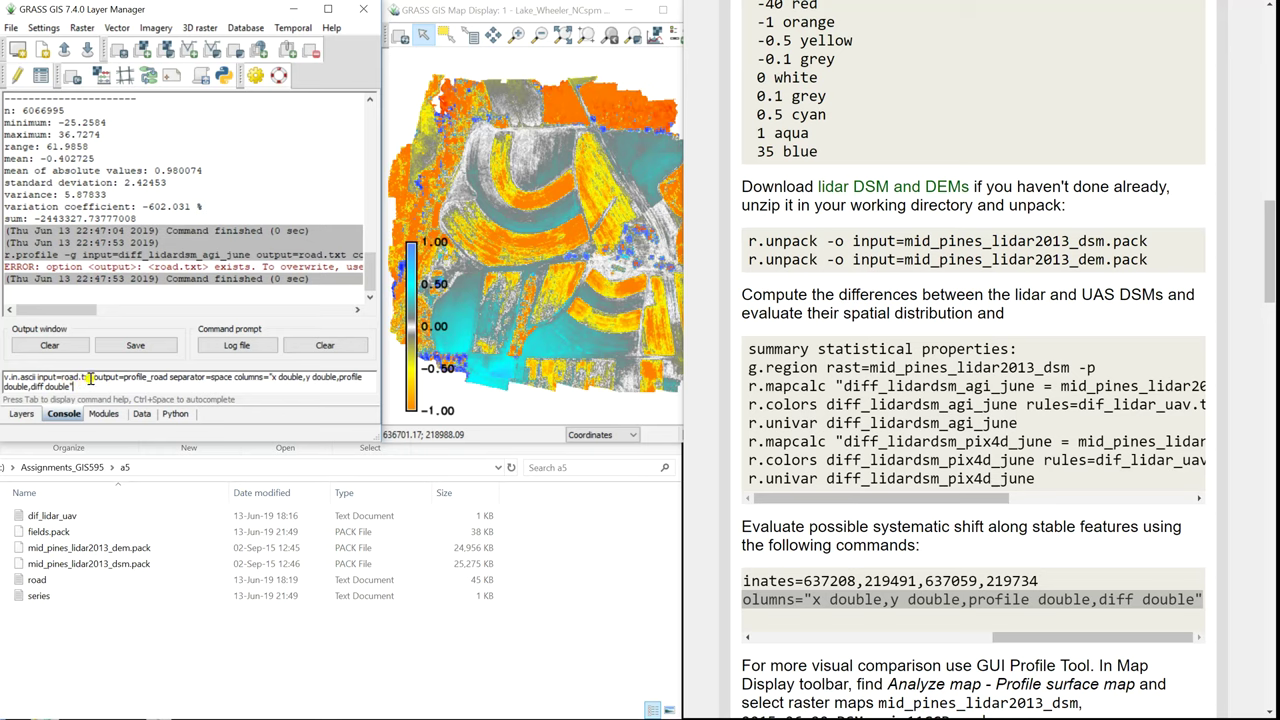
key("Return")
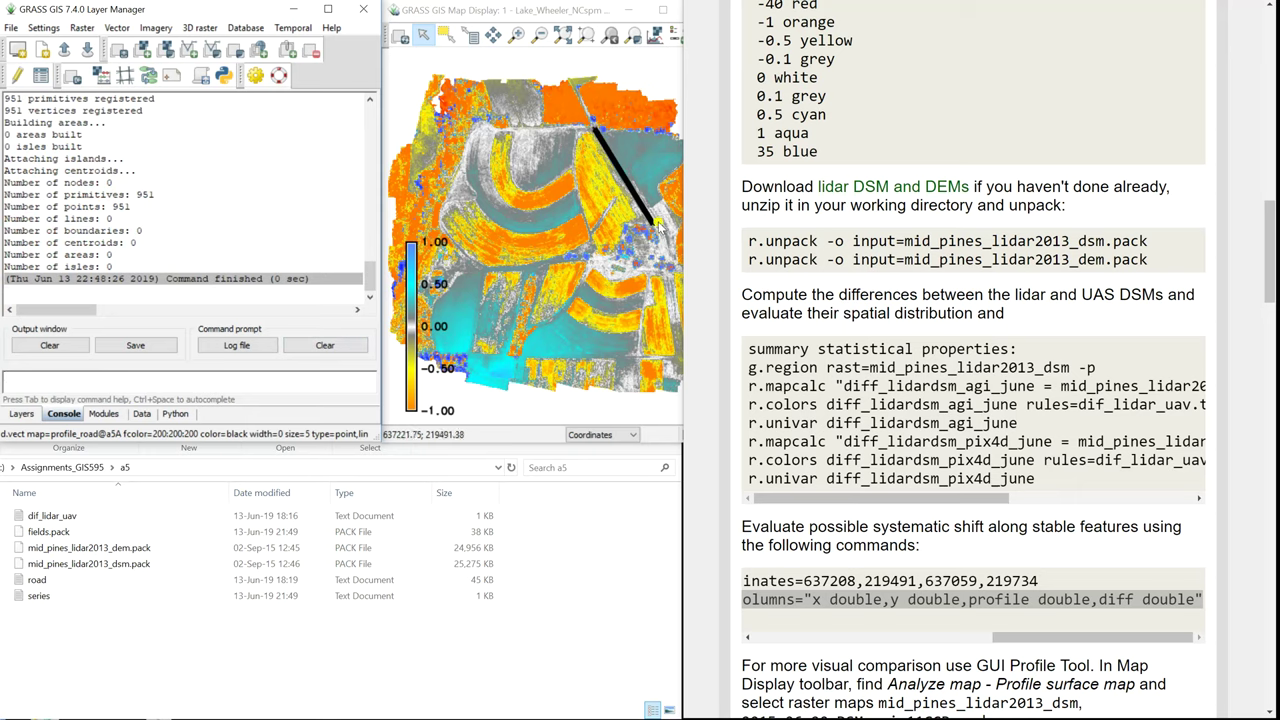
Compute statistics of the road differences by running v.univar map=profile_road column=diff, and highlight the sample standard deviation
left_click_drag(1010, 637, 748, 645)
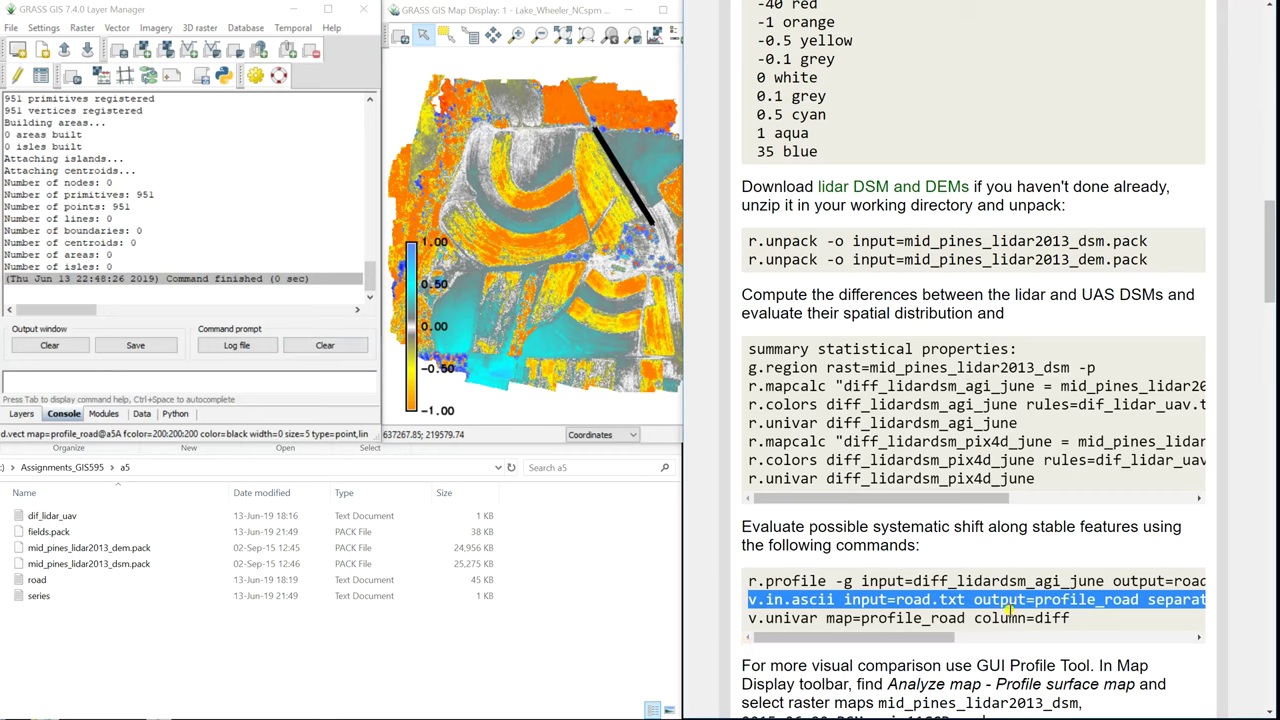
left_click_drag(1068, 618, 727, 620)
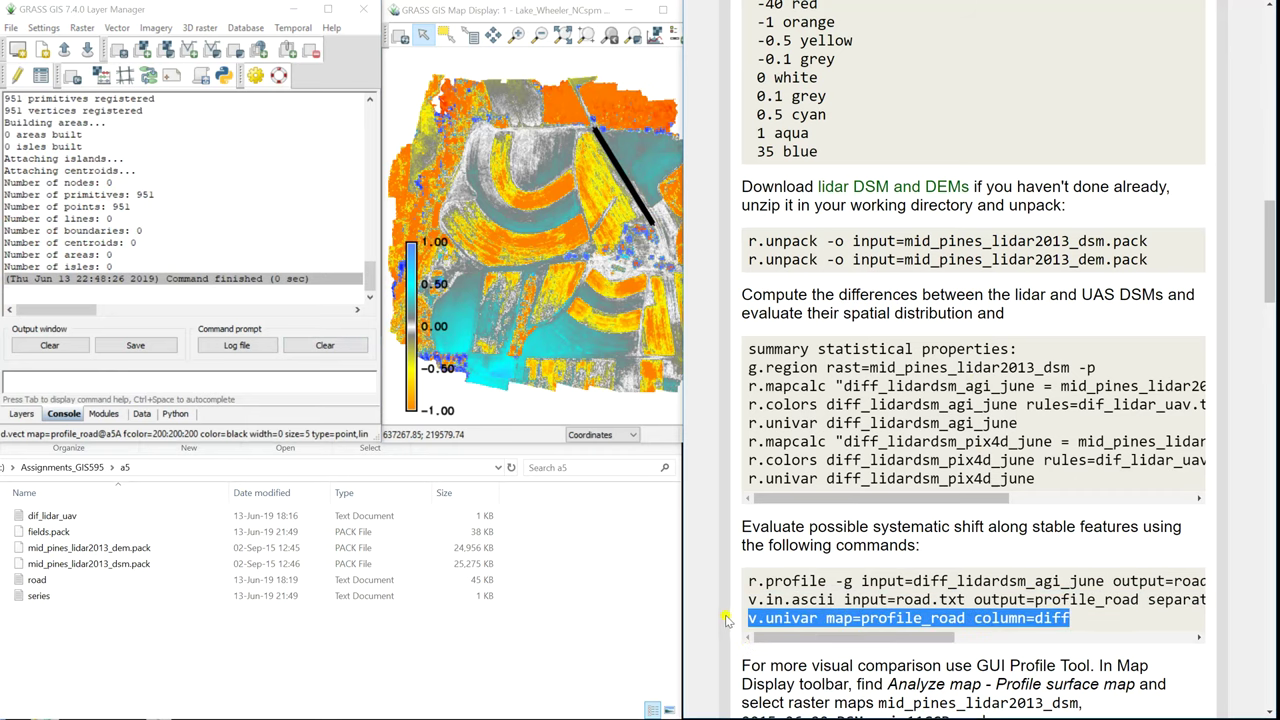
left_click(302, 375)
key("ctrl+v")
key("Return")
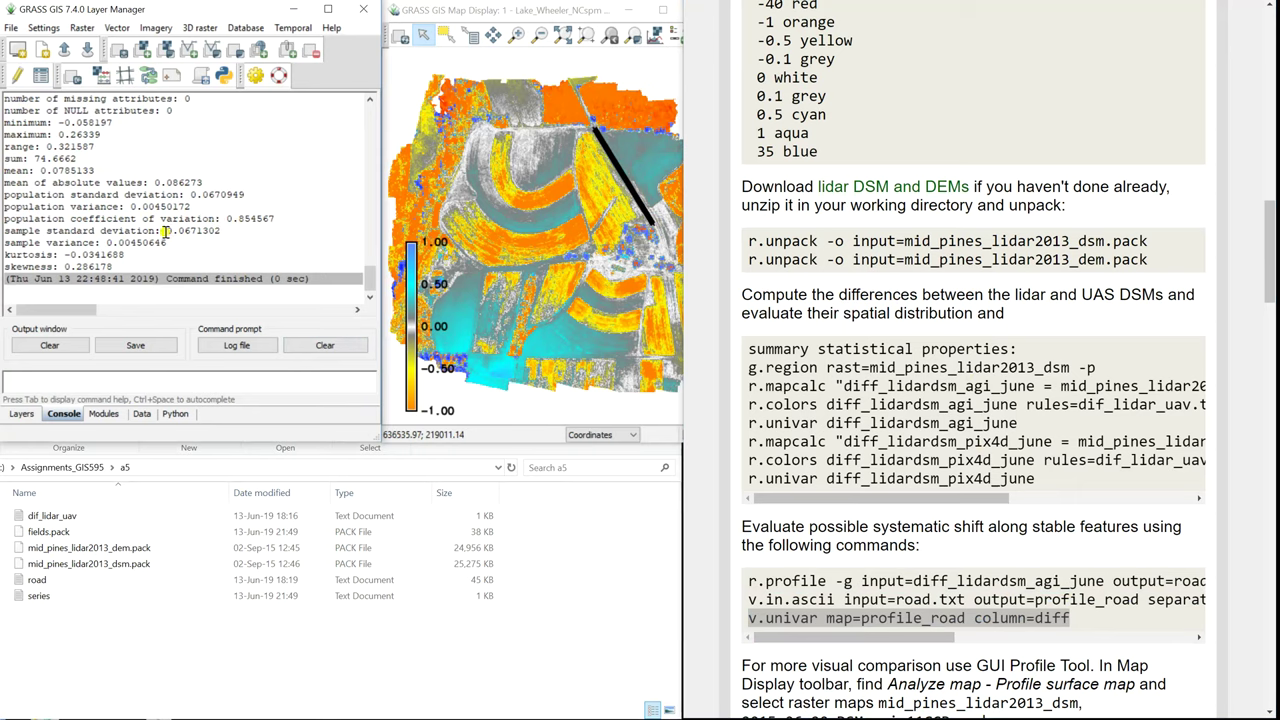
left_click_drag(169, 231, 221, 231)
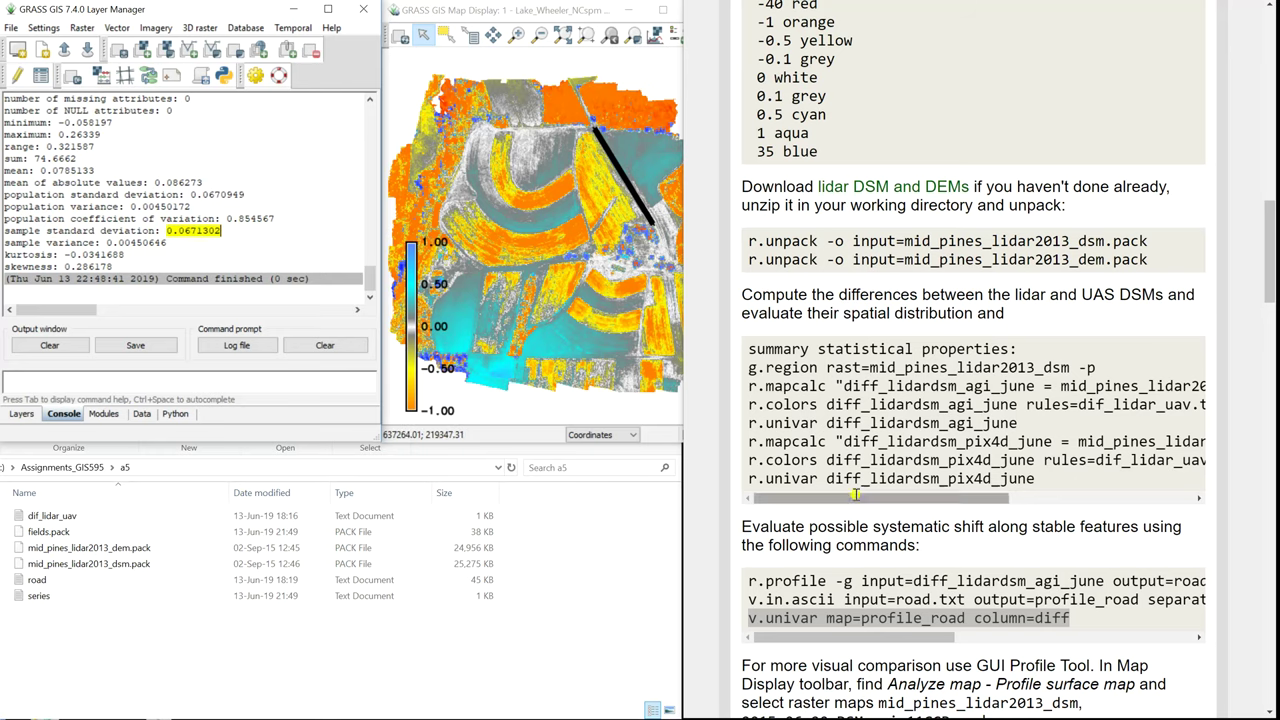
Start the surface profile tool with the rasters 2015_06_20_DSM_agi_noGCP, 2015_06_20_DSM_pix4d_NoGCP and mid_pines_lidar2013_dsm
scroll(858, 638, "down", 3)
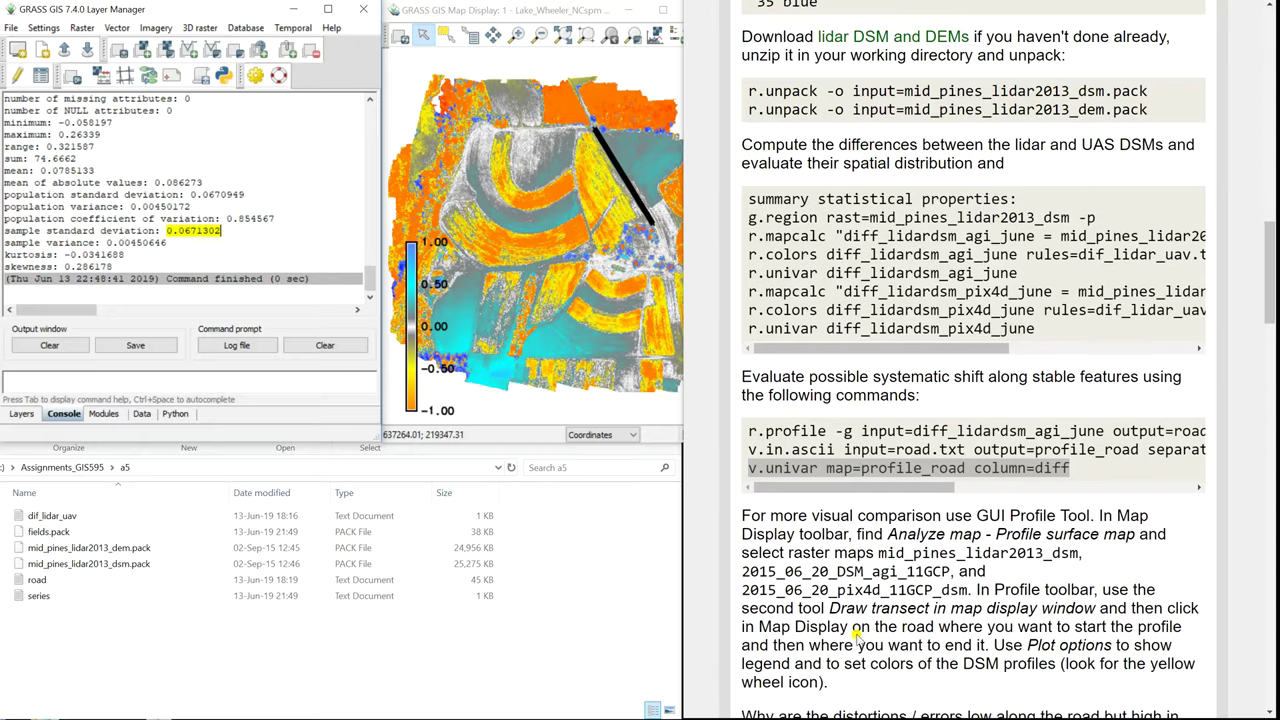
scroll(851, 558, "down", 2)
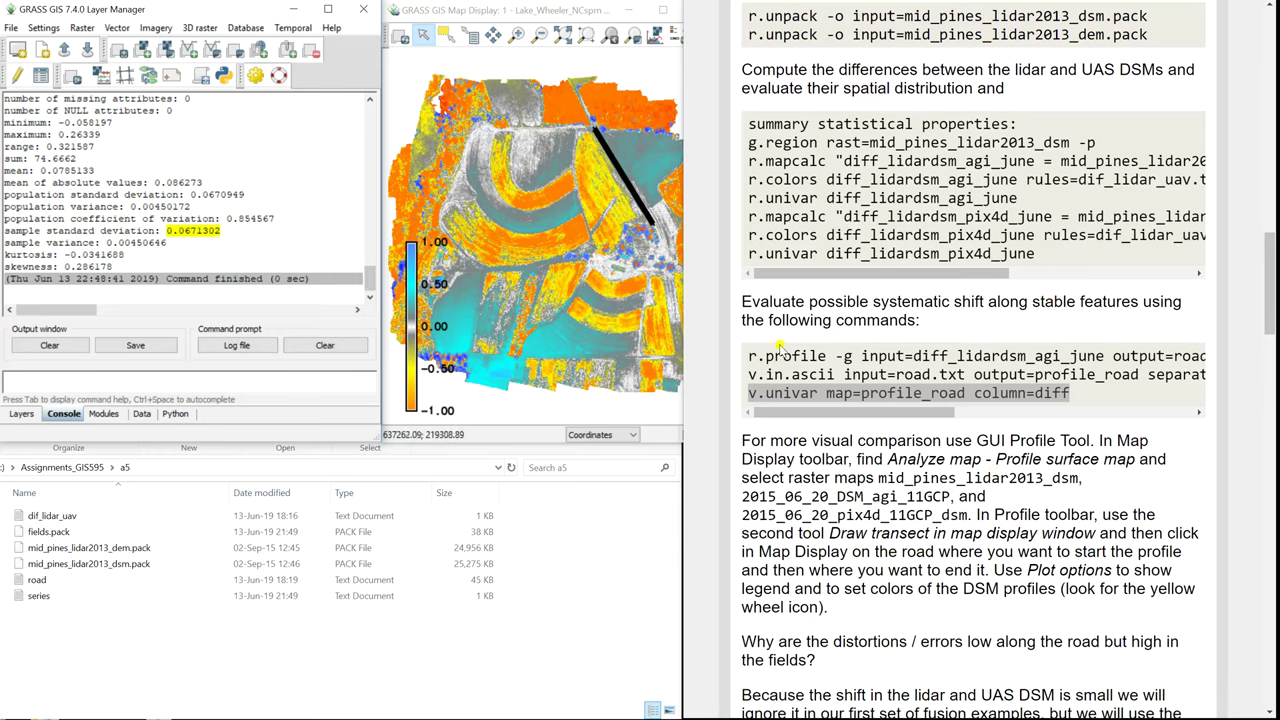
left_click(657, 37)
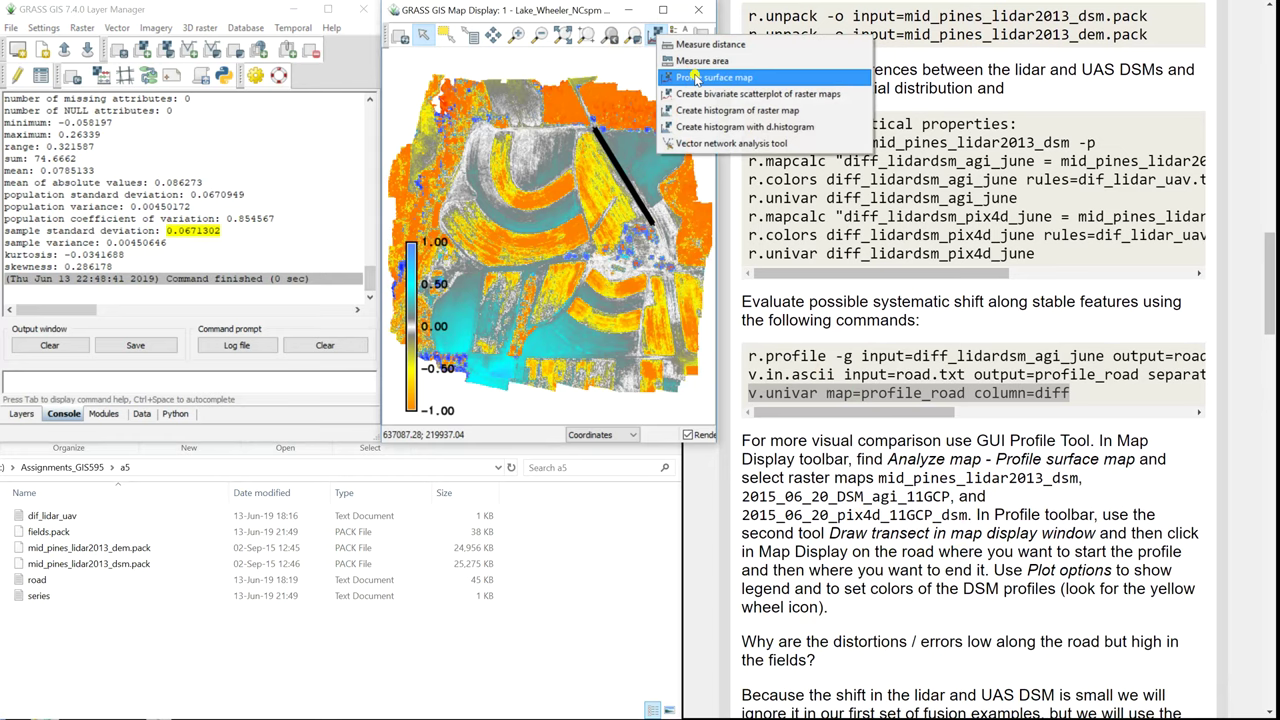
left_click(694, 78)
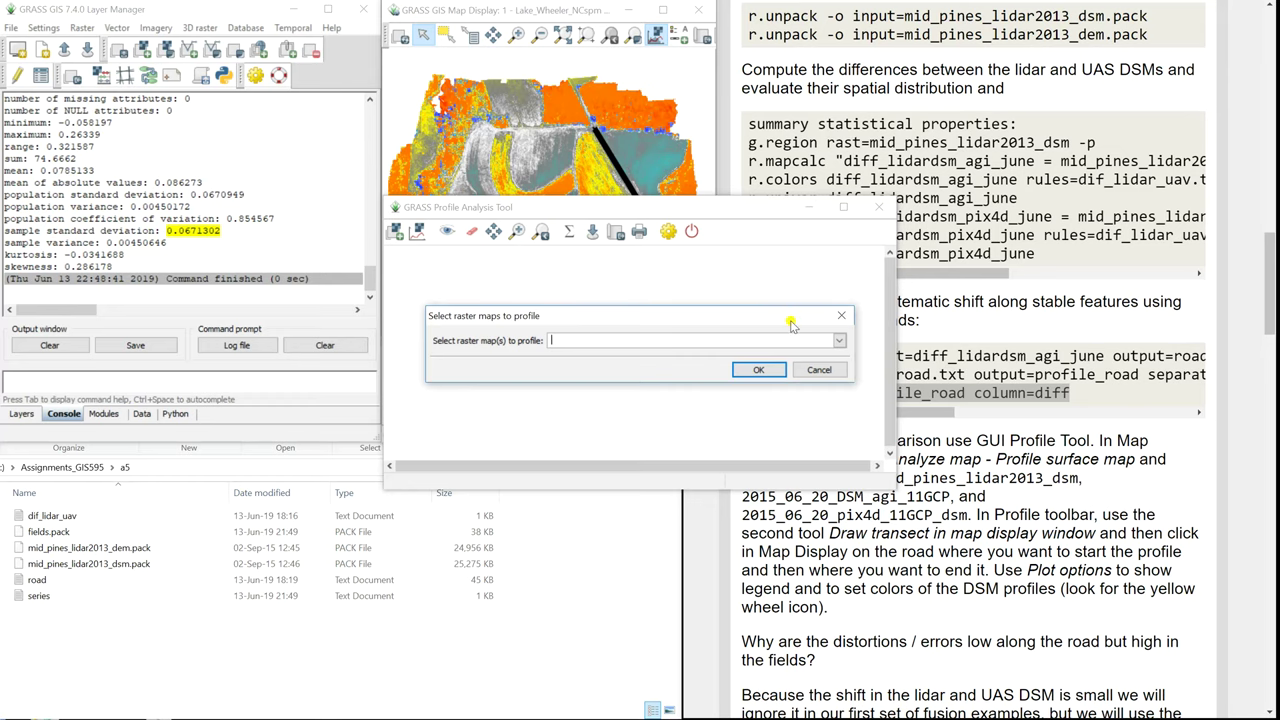
left_click(839, 340)
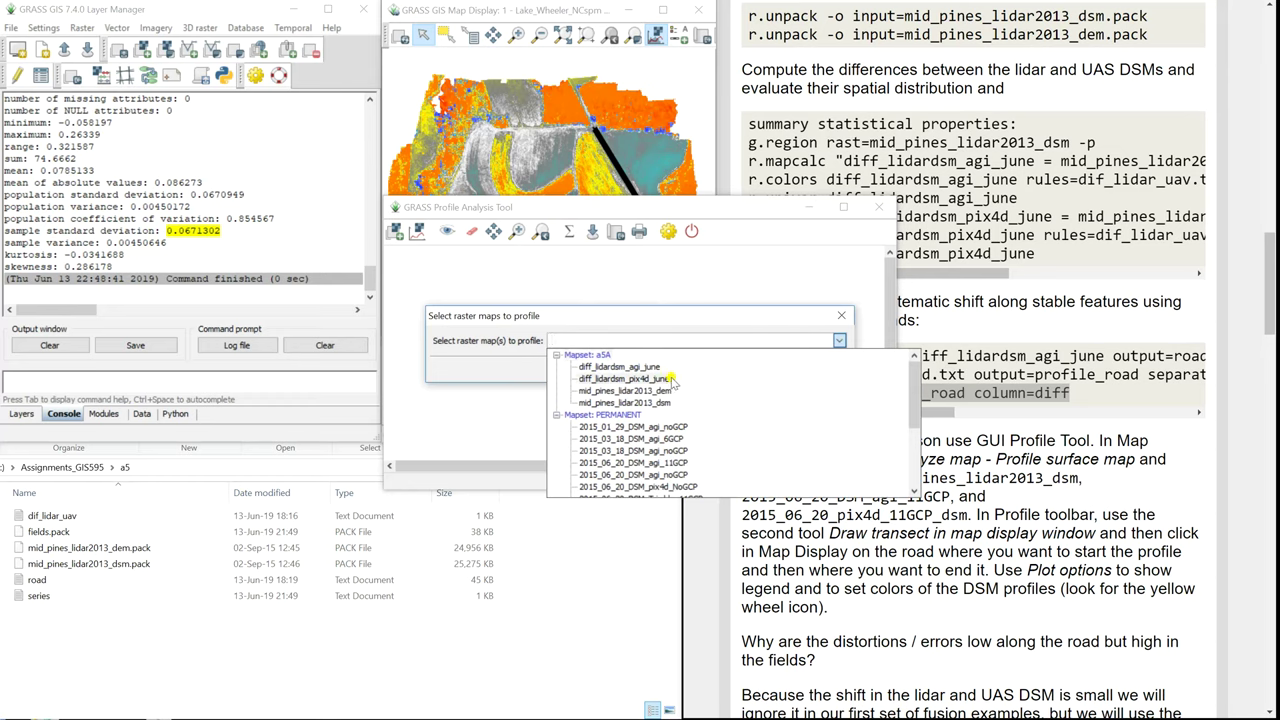
left_click(676, 478)
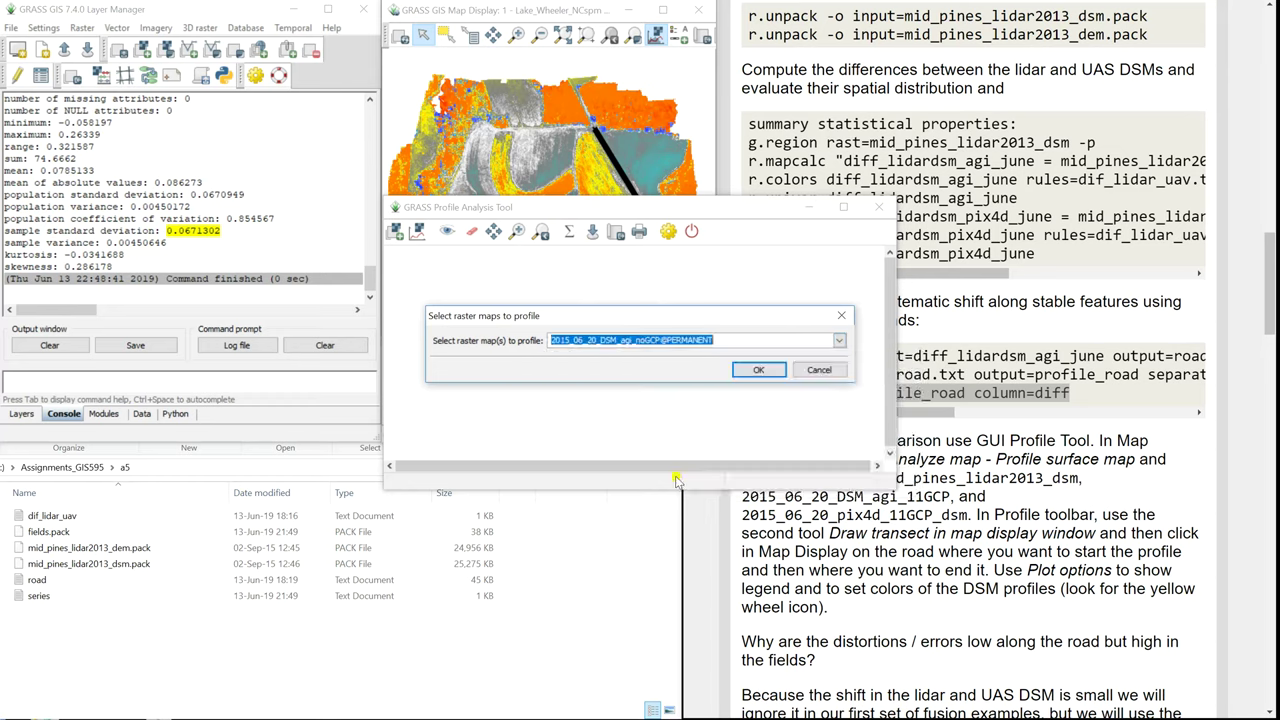
left_click(838, 341)
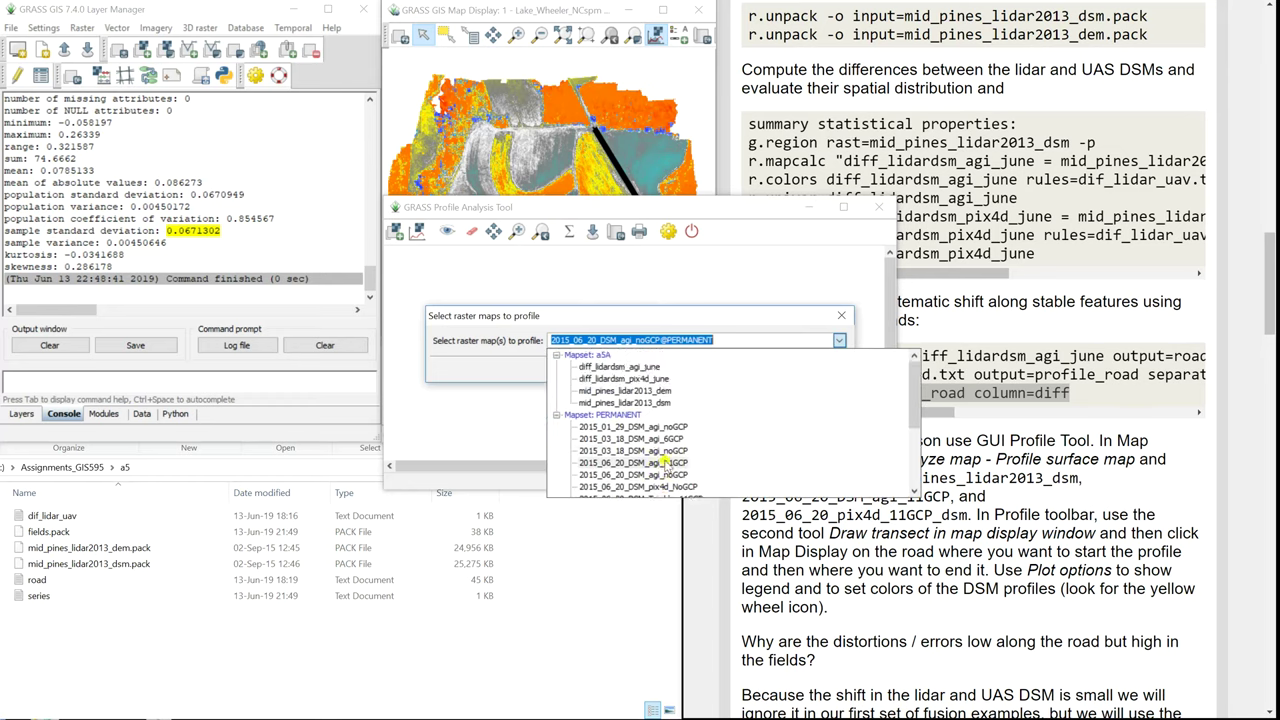
scroll(665, 455, "down", 1)
left_click(665, 452)
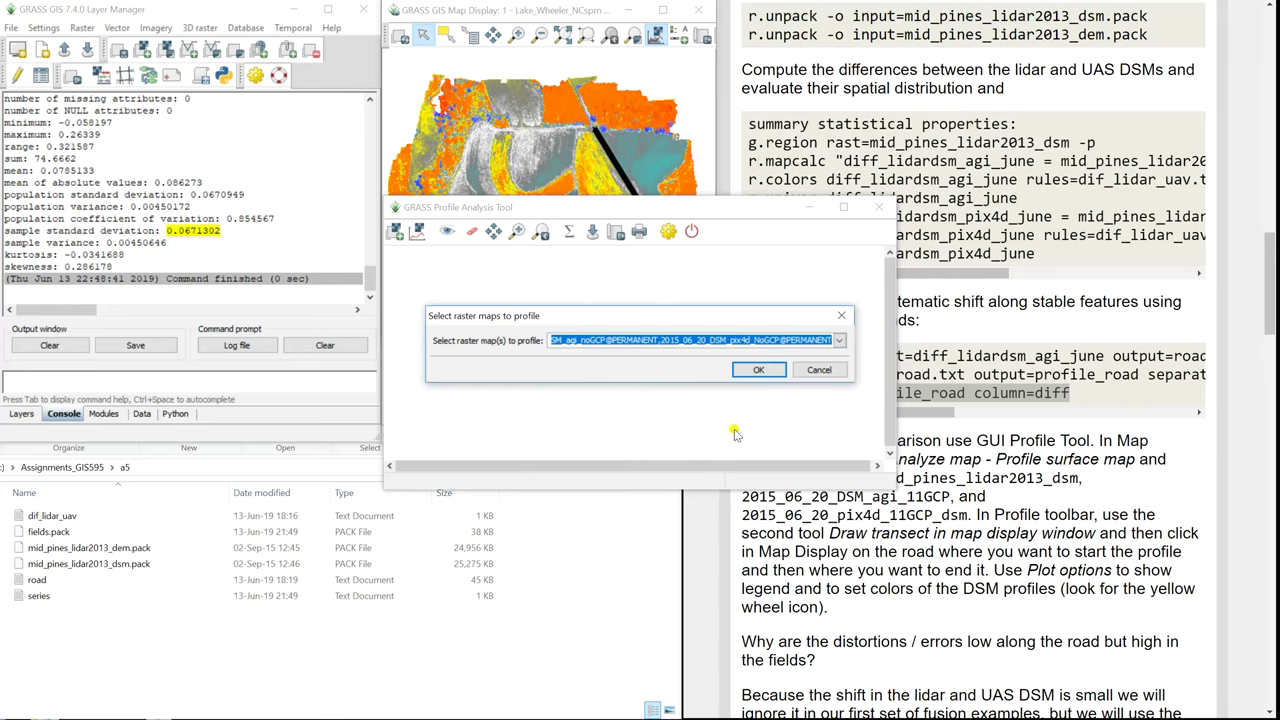
left_click(840, 342)
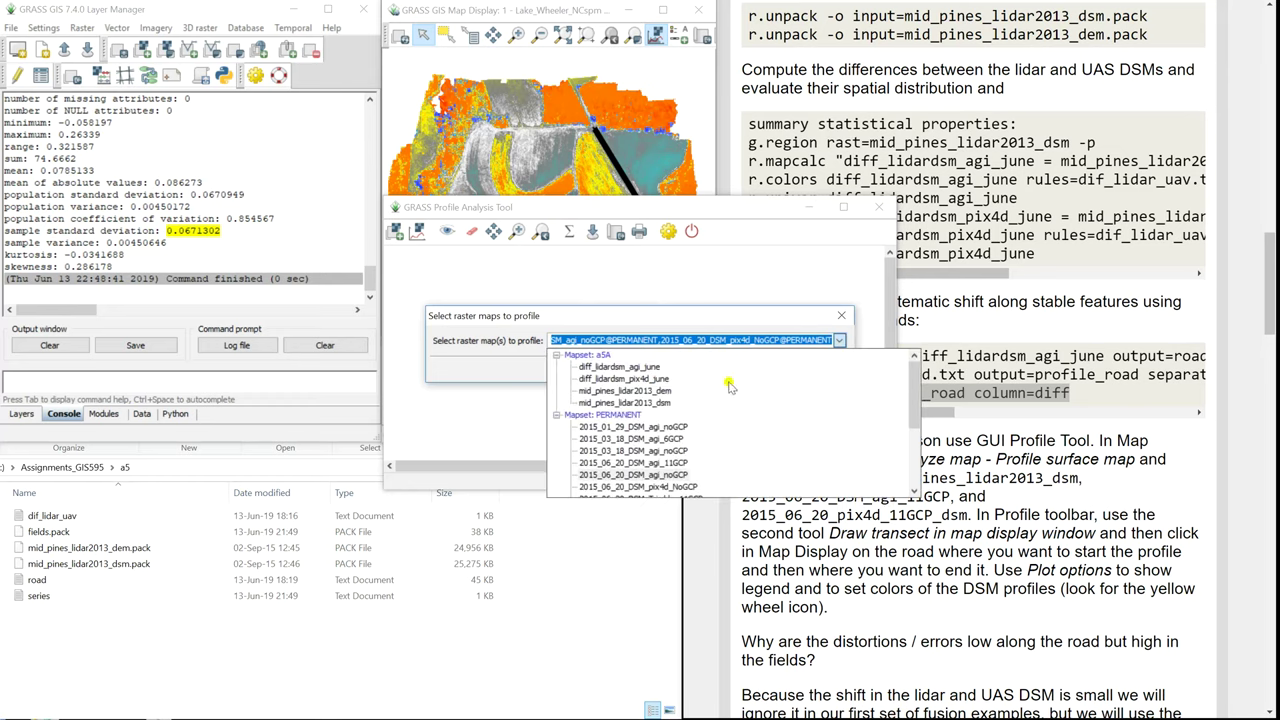
left_click(665, 405)
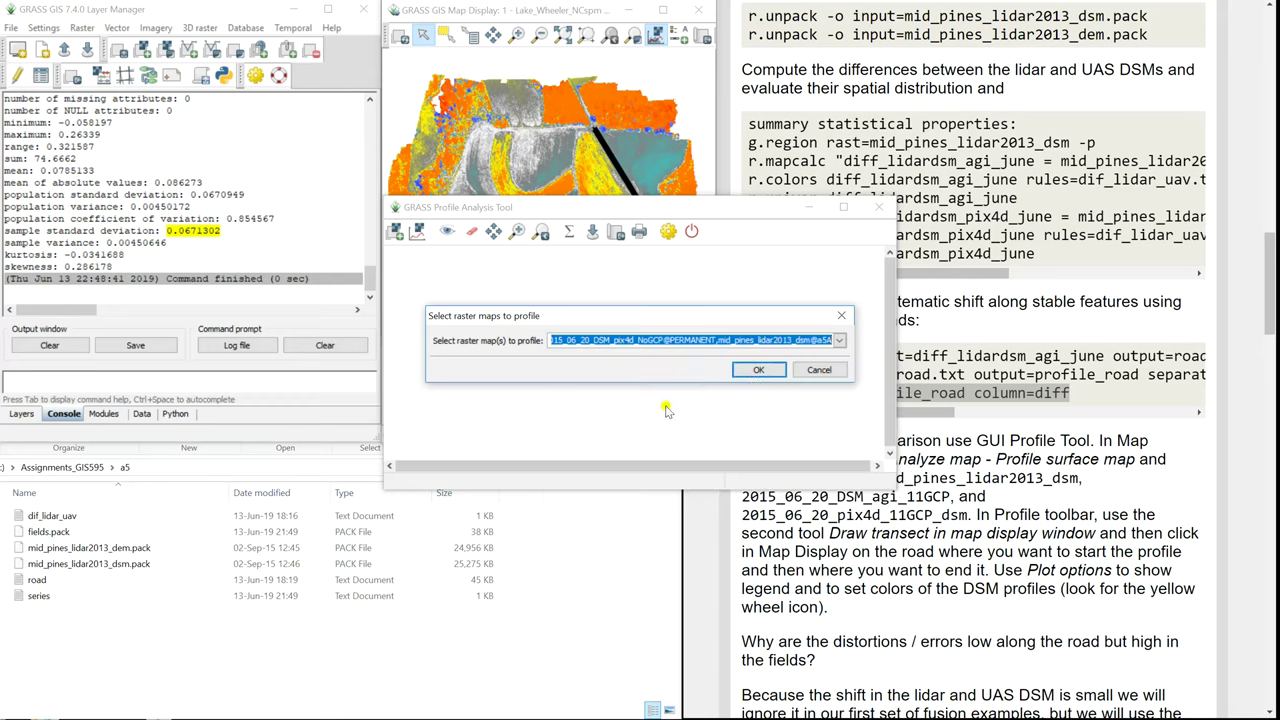
left_click(754, 370)
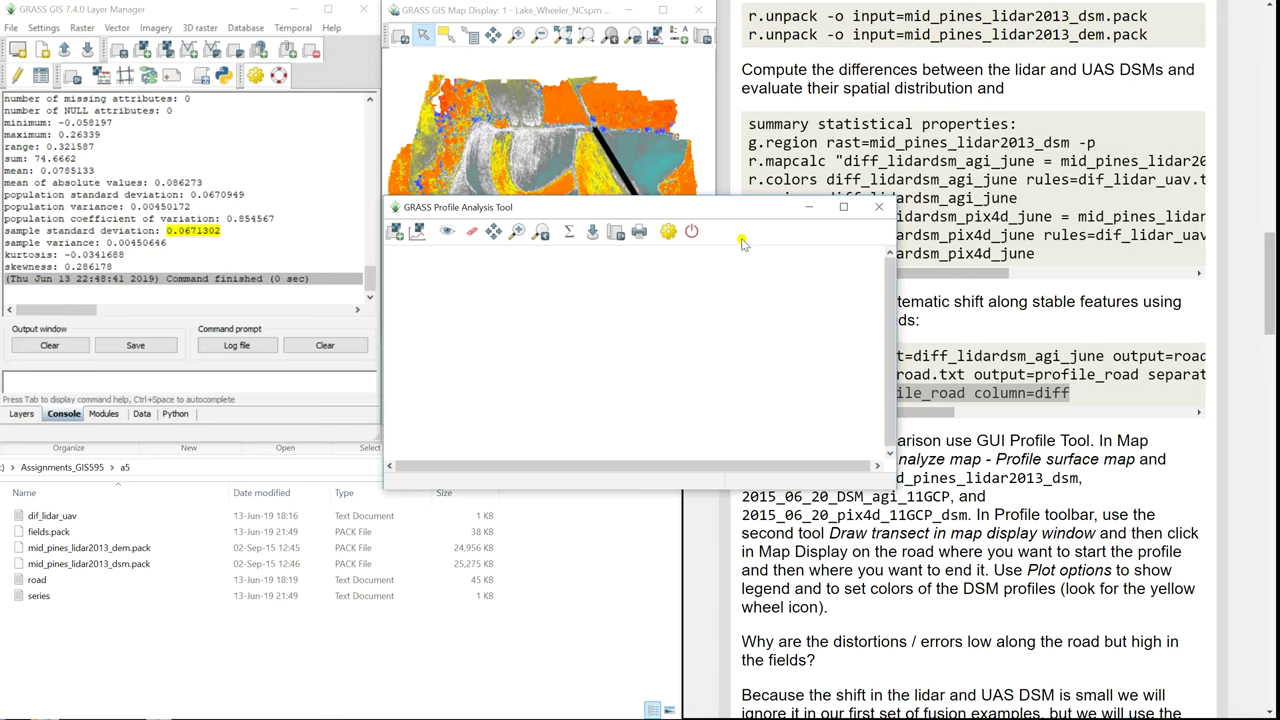
Try profiling the three rasters along a transect about 280 m long on the black road line, and close the profile tool
left_click_drag(734, 208, 482, 319)
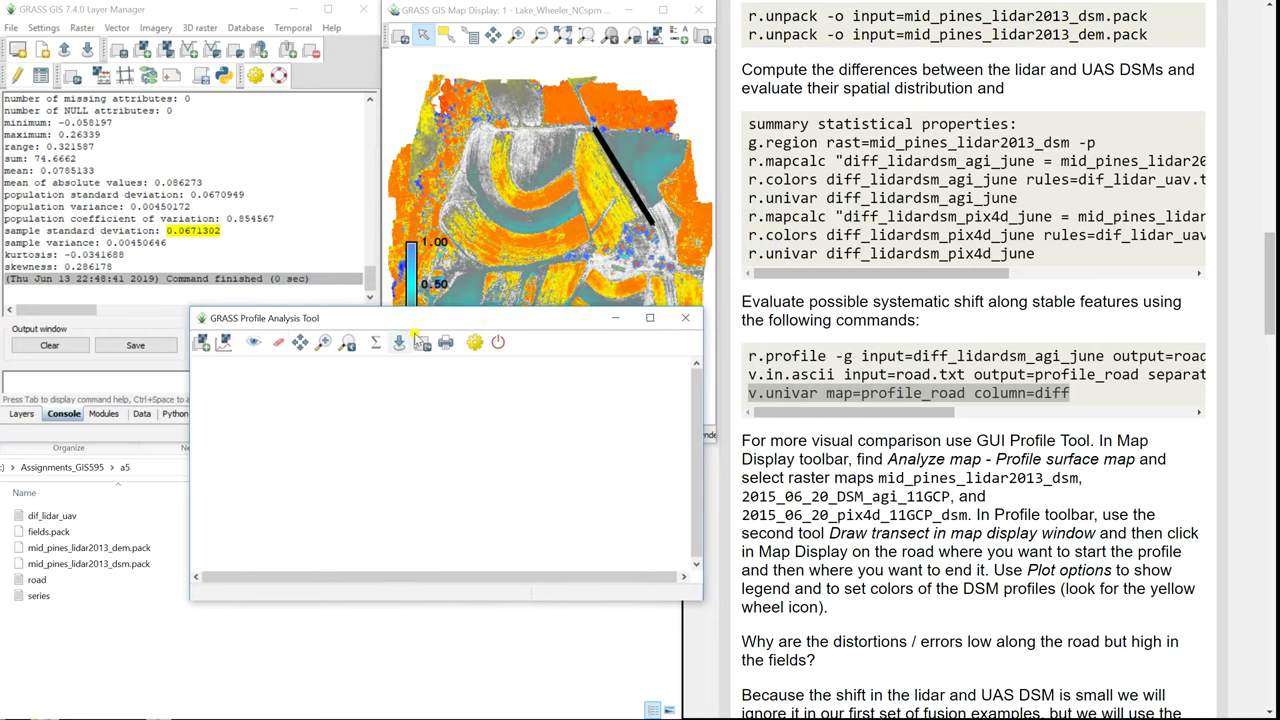
left_click(223, 343)
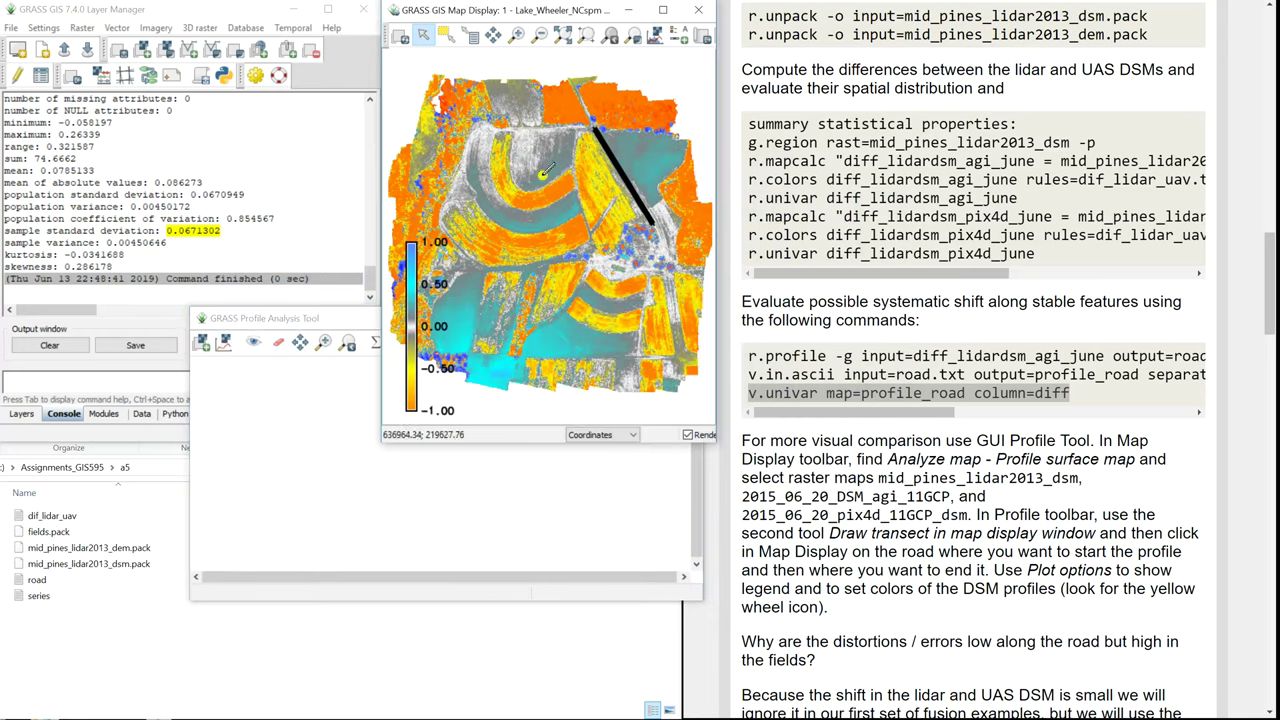
left_click(600, 126)
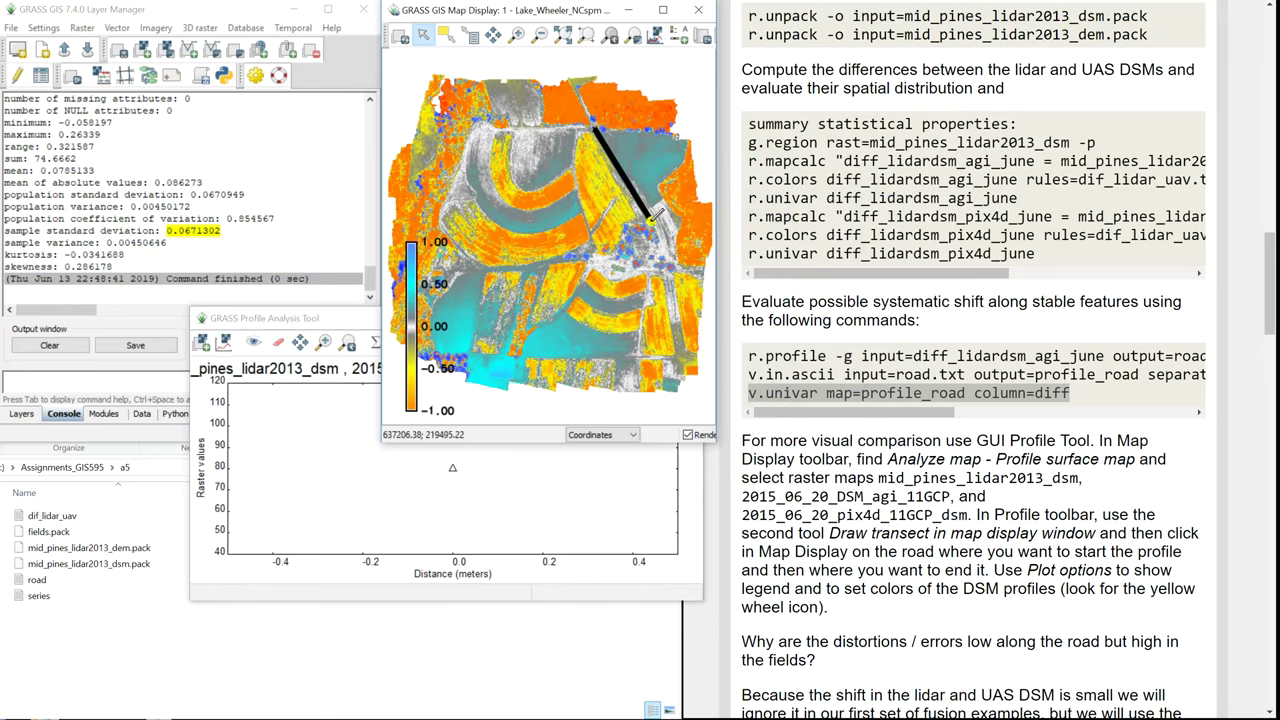
left_click(656, 214)
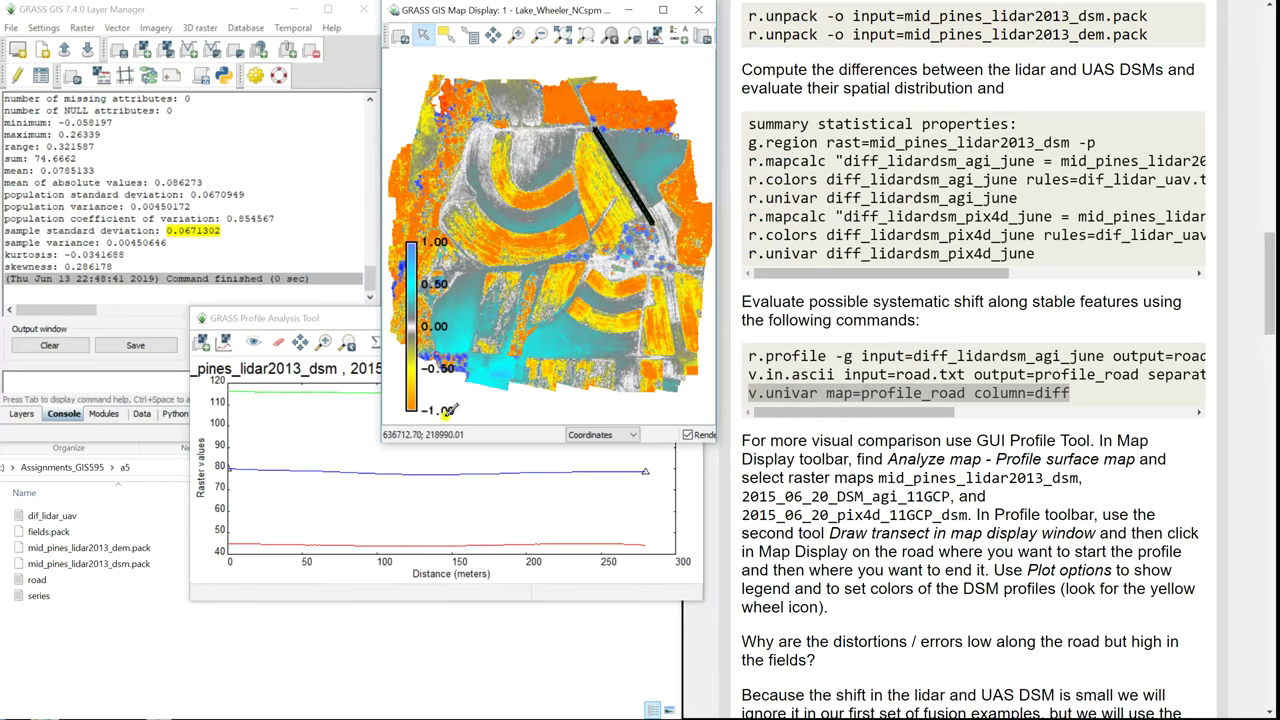
left_click(314, 320)
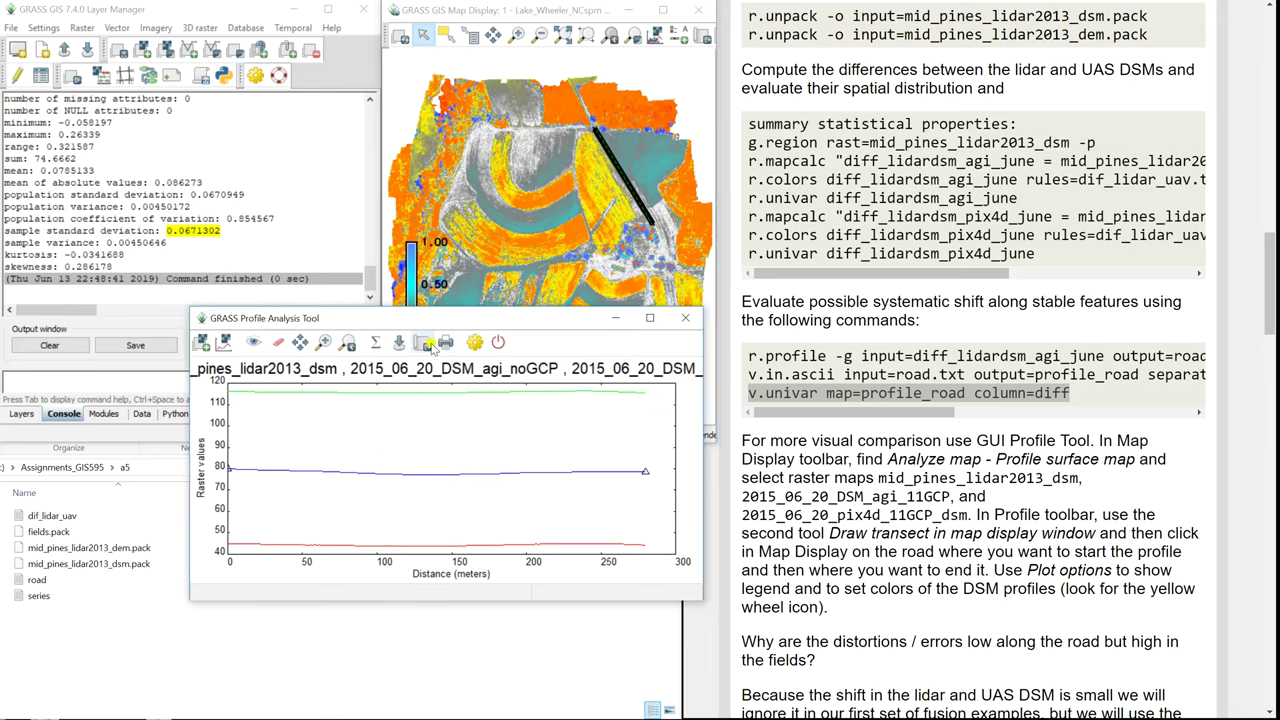
left_click(276, 346)
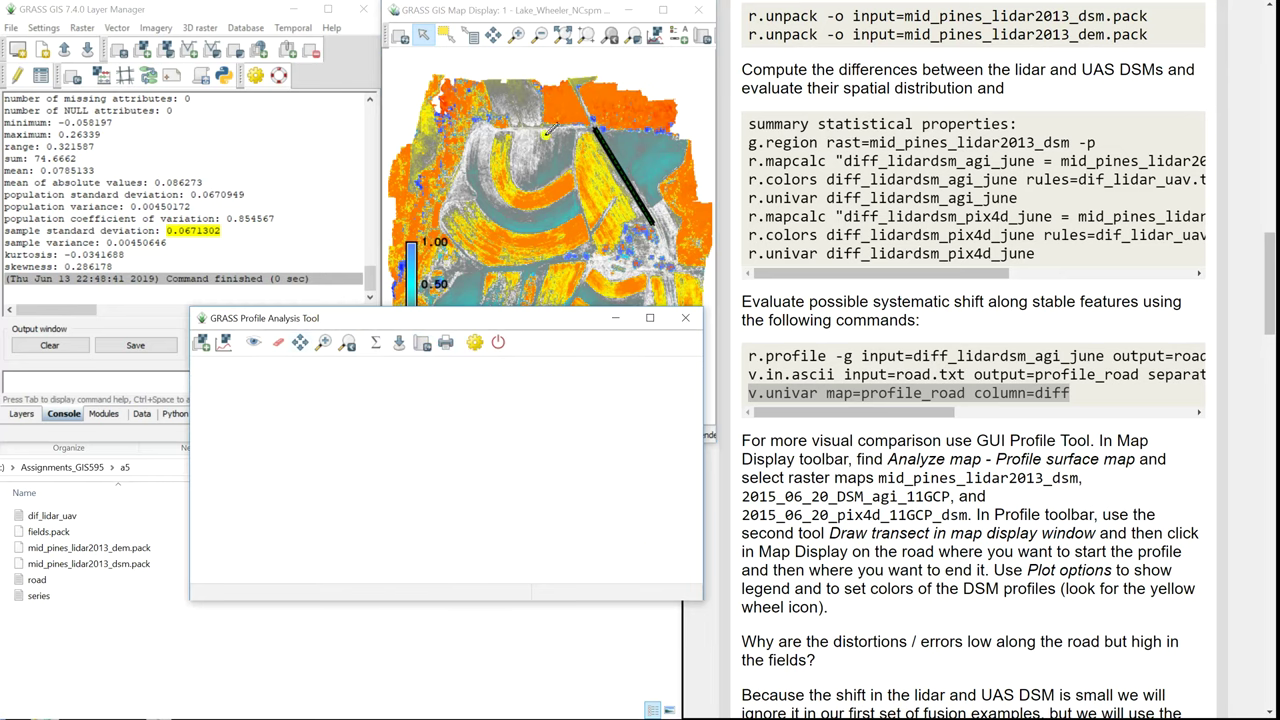
left_click(686, 318)
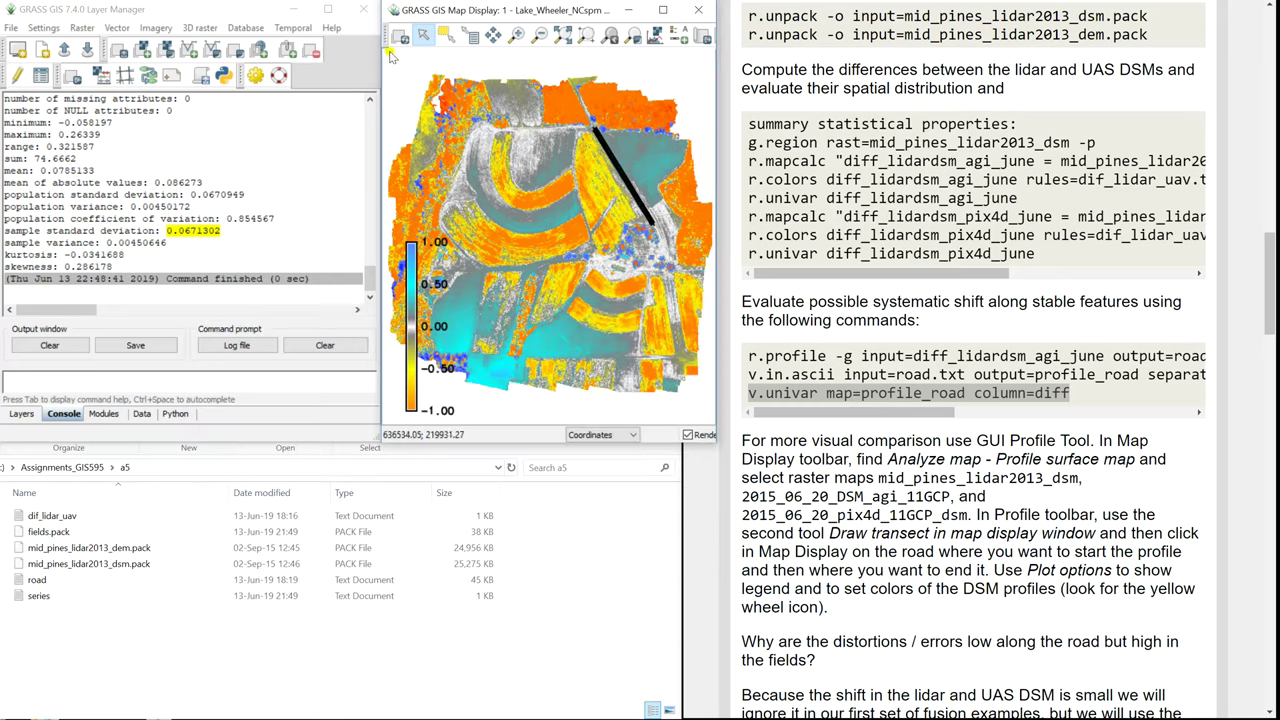
Restart the surface profile tool with the rasters 2015_06_20_DSM_agi_11GCP, 2015_06_20_DSM_pix4d_NoGCP and mid_pines_lidar2013_dsm
left_click(656, 35)
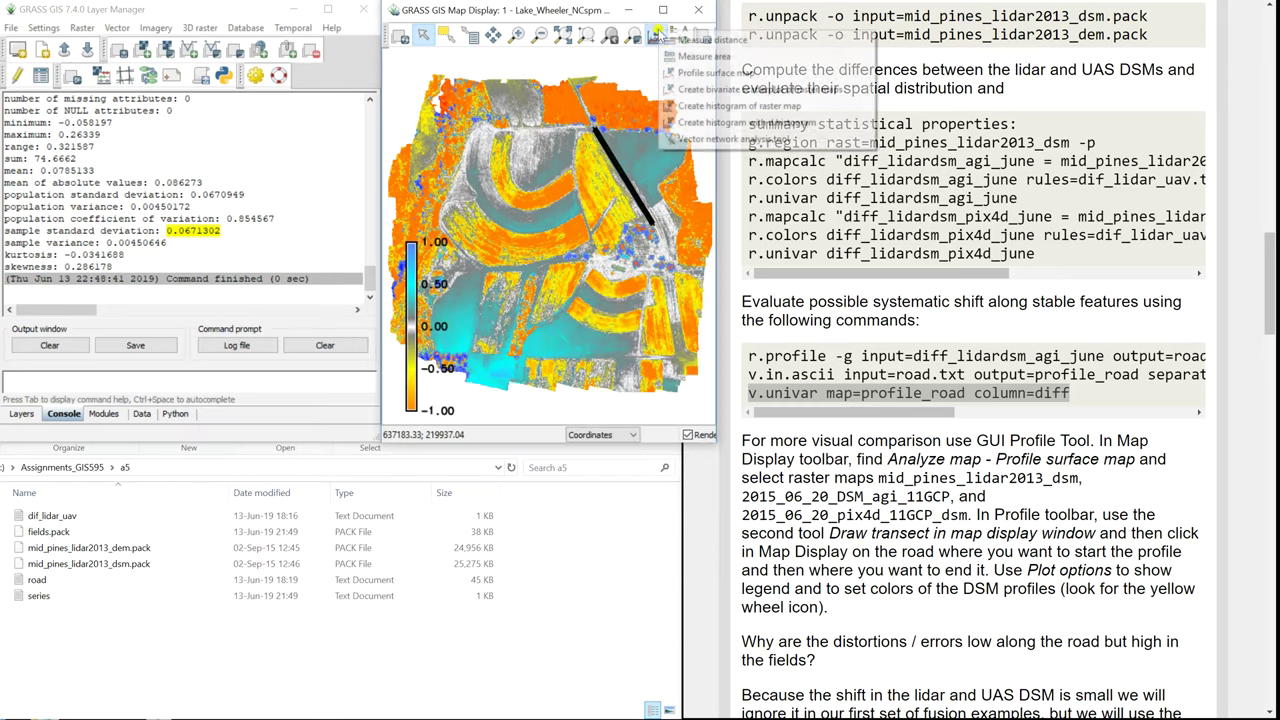
left_click(697, 73)
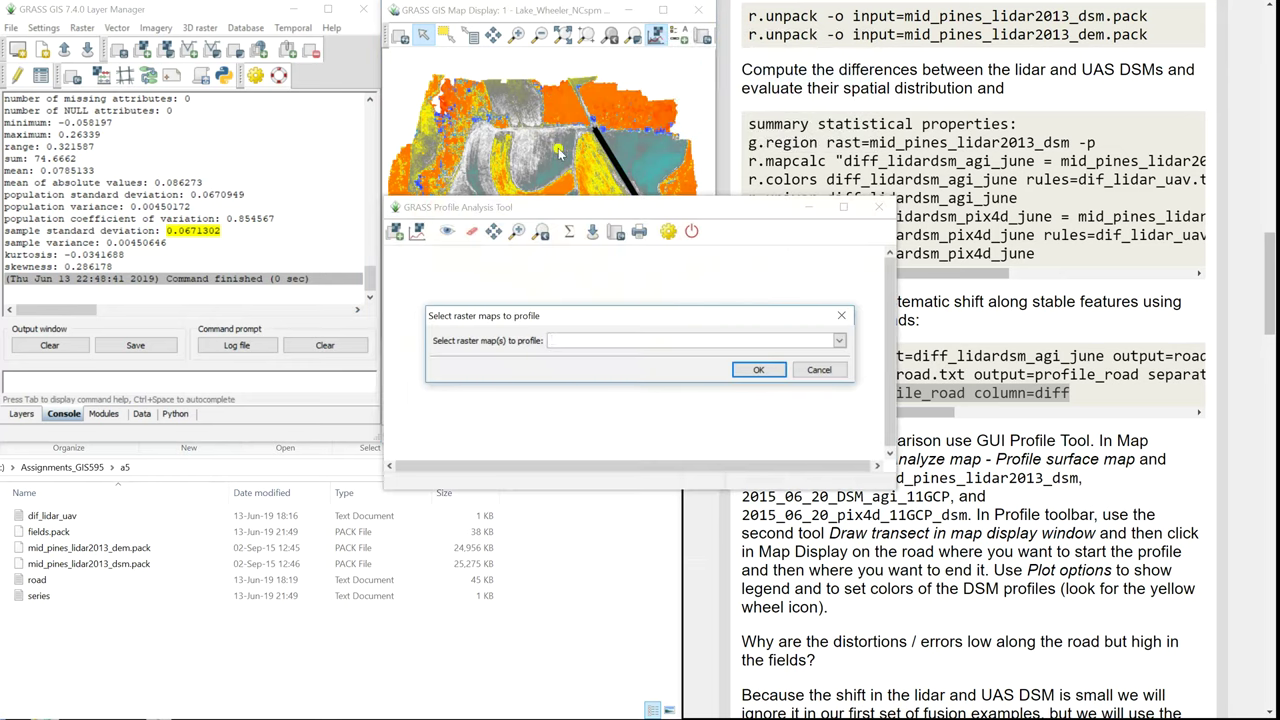
left_click(839, 341)
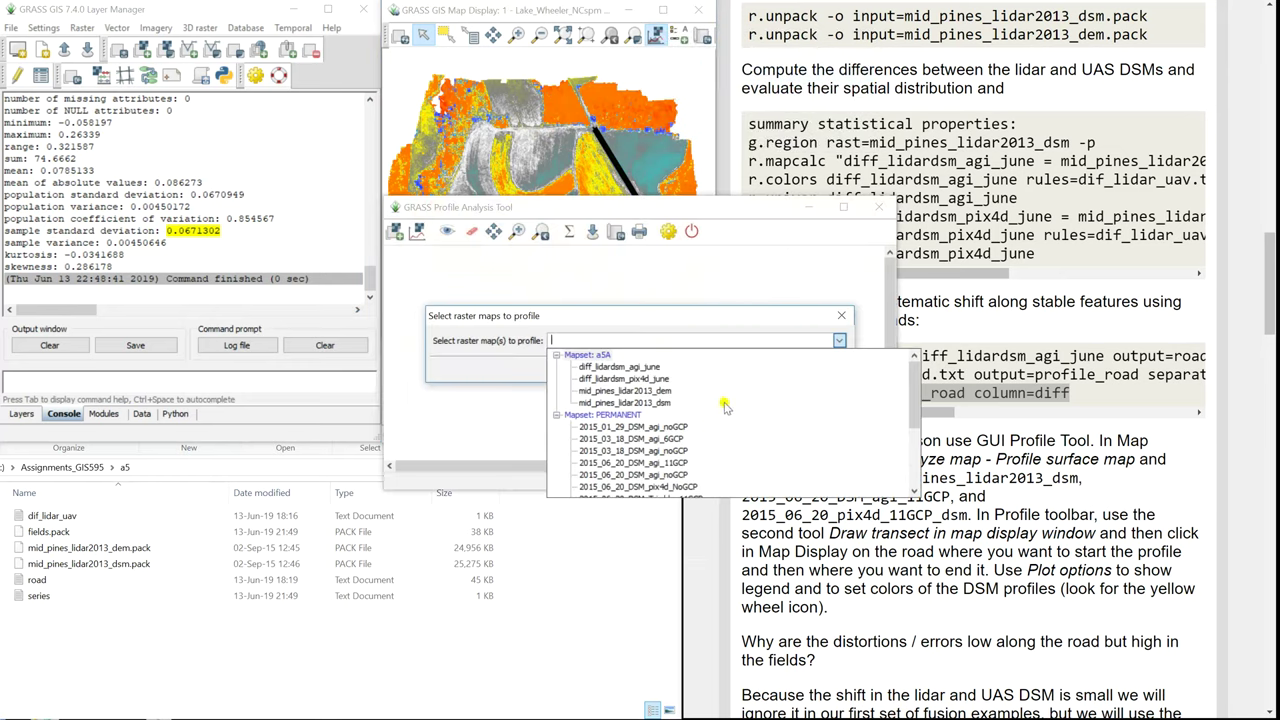
left_click(676, 463)
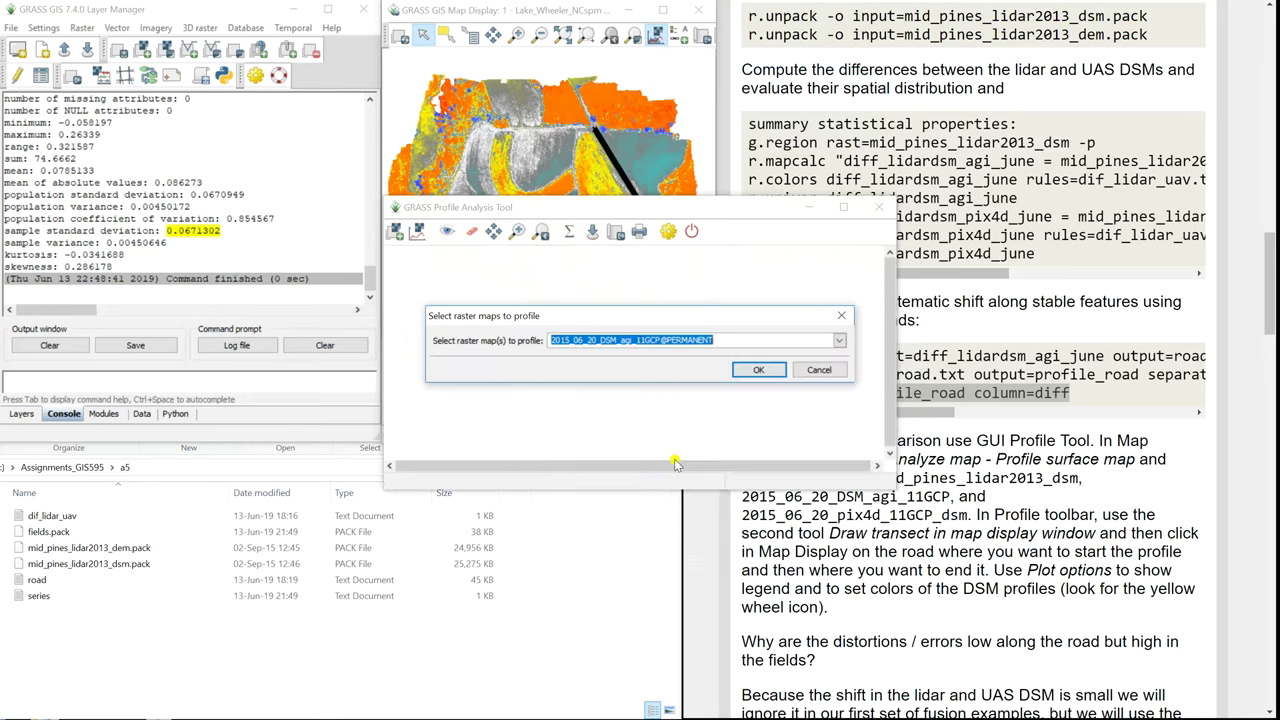
left_click(839, 341)
scroll(705, 440, "down", 1)
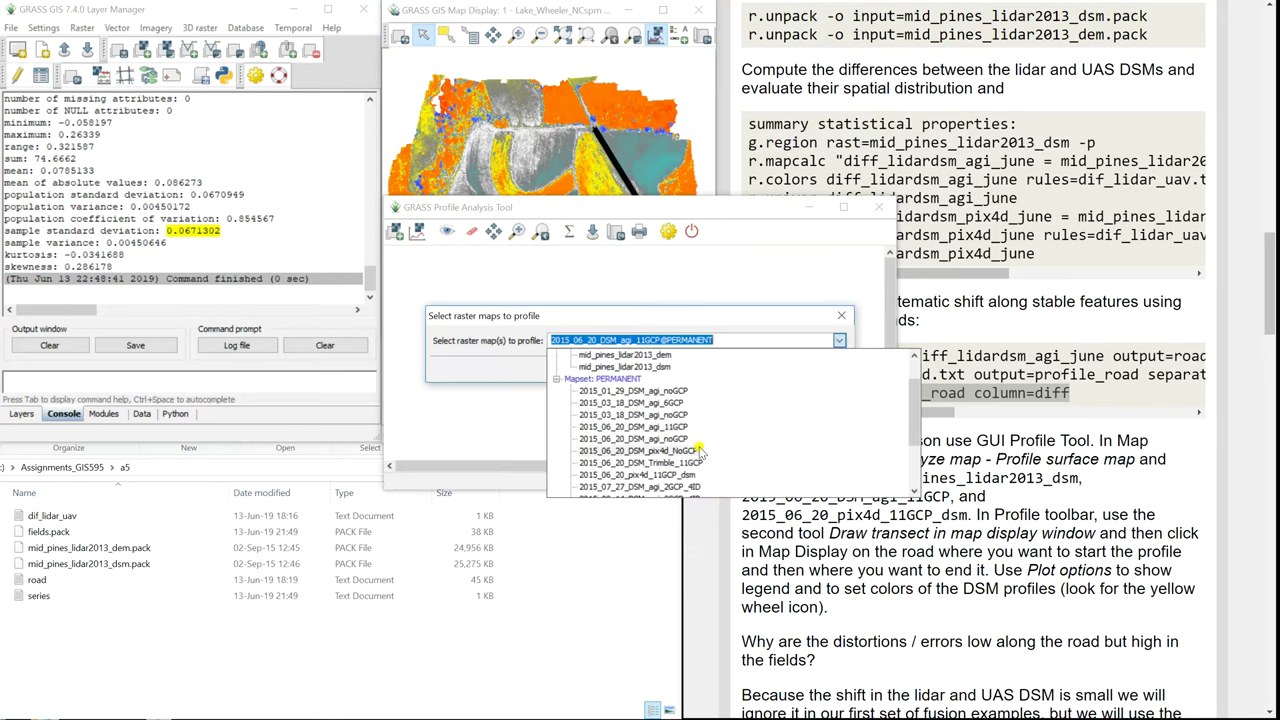
left_click(692, 456)
left_click(839, 341)
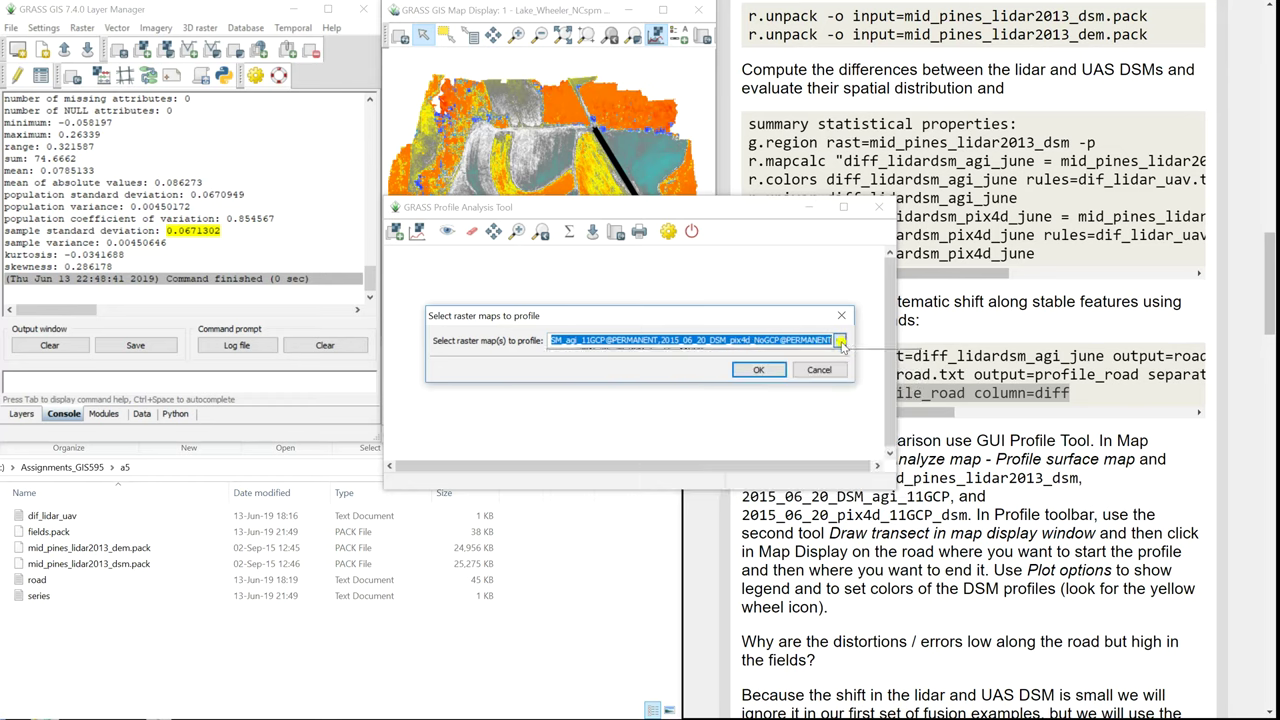
scroll(717, 424, "up", 1)
left_click(666, 402)
left_click(750, 371)
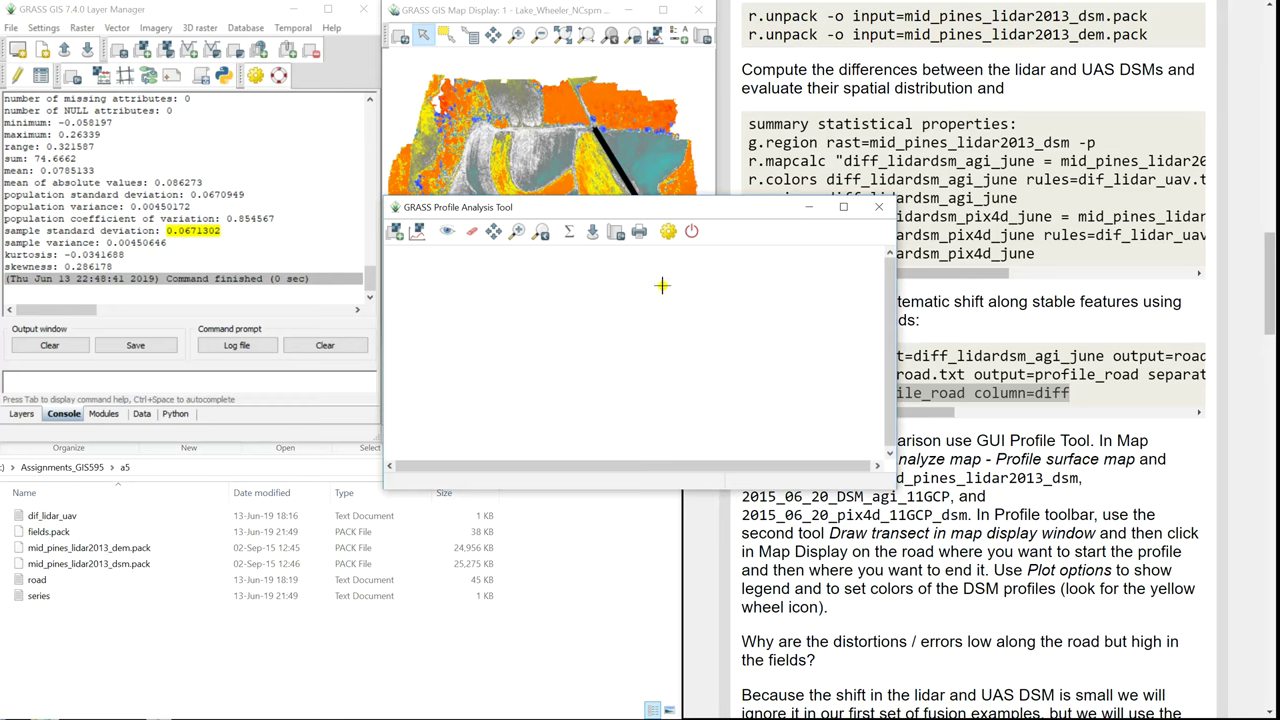
Draw a north-to-south transect about 370 m long across the fields and bring its profile plot into view
left_click(420, 237)
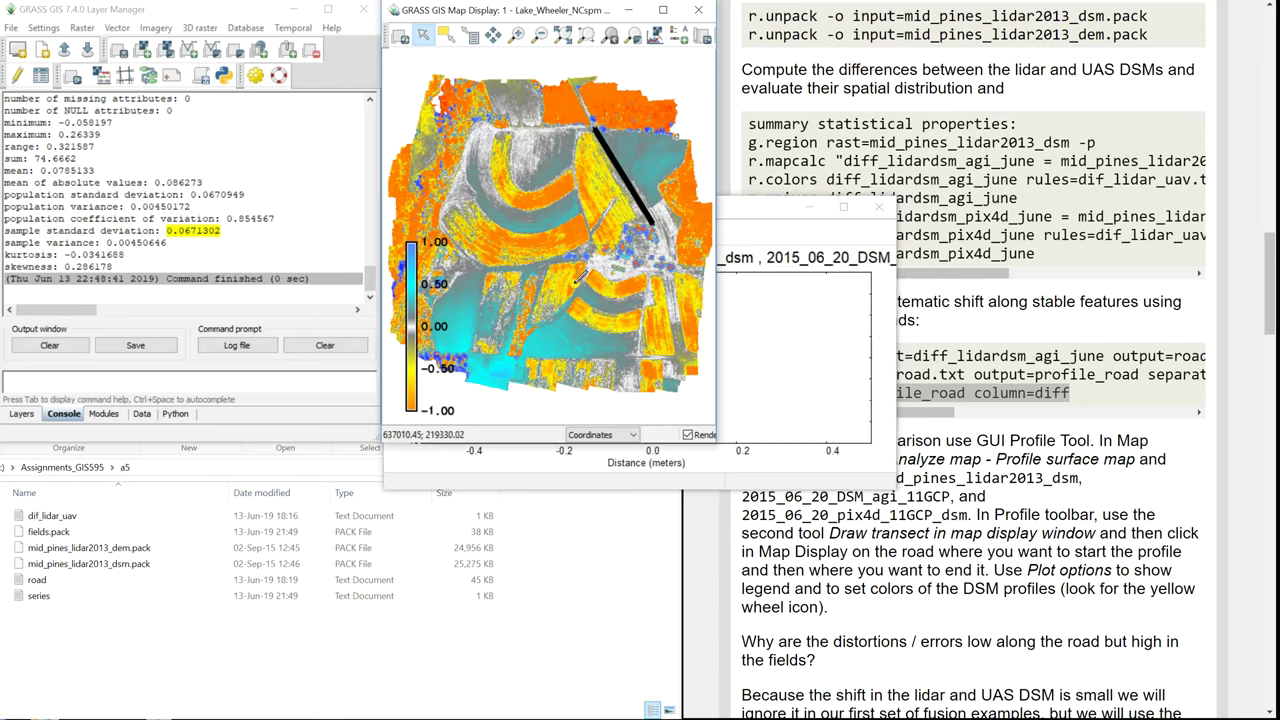
left_click(578, 312)
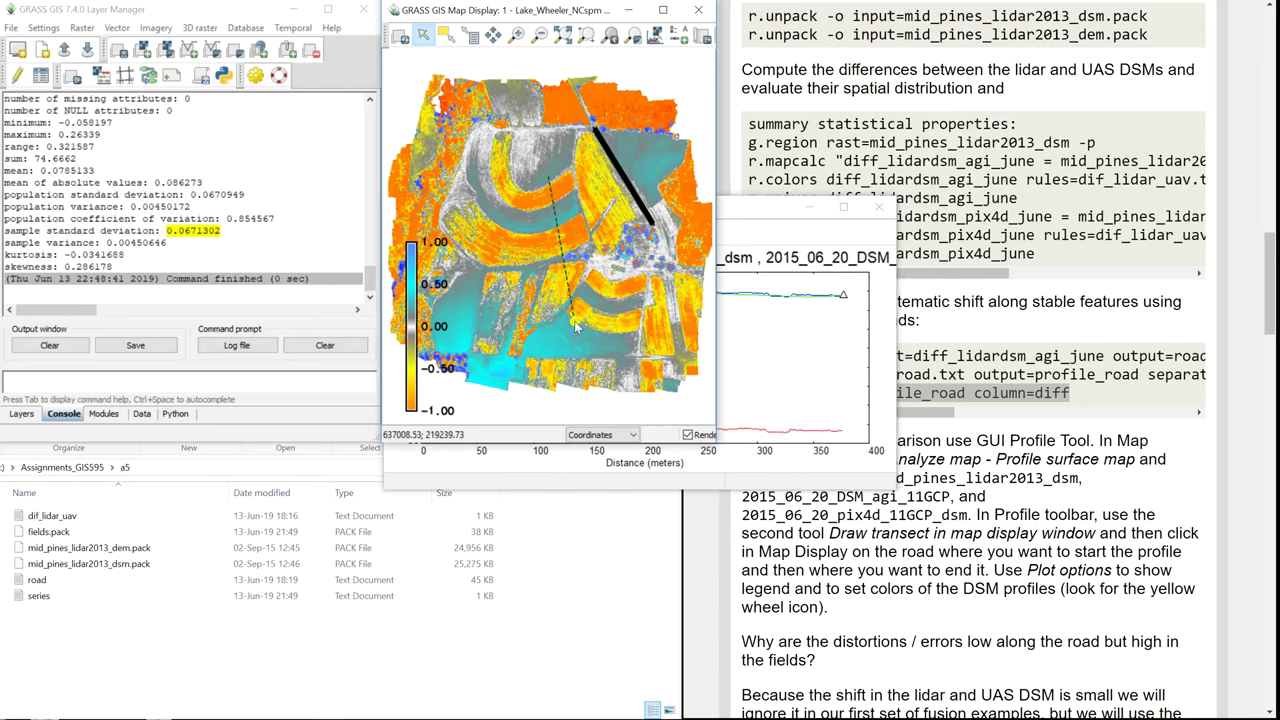
left_click(774, 212)
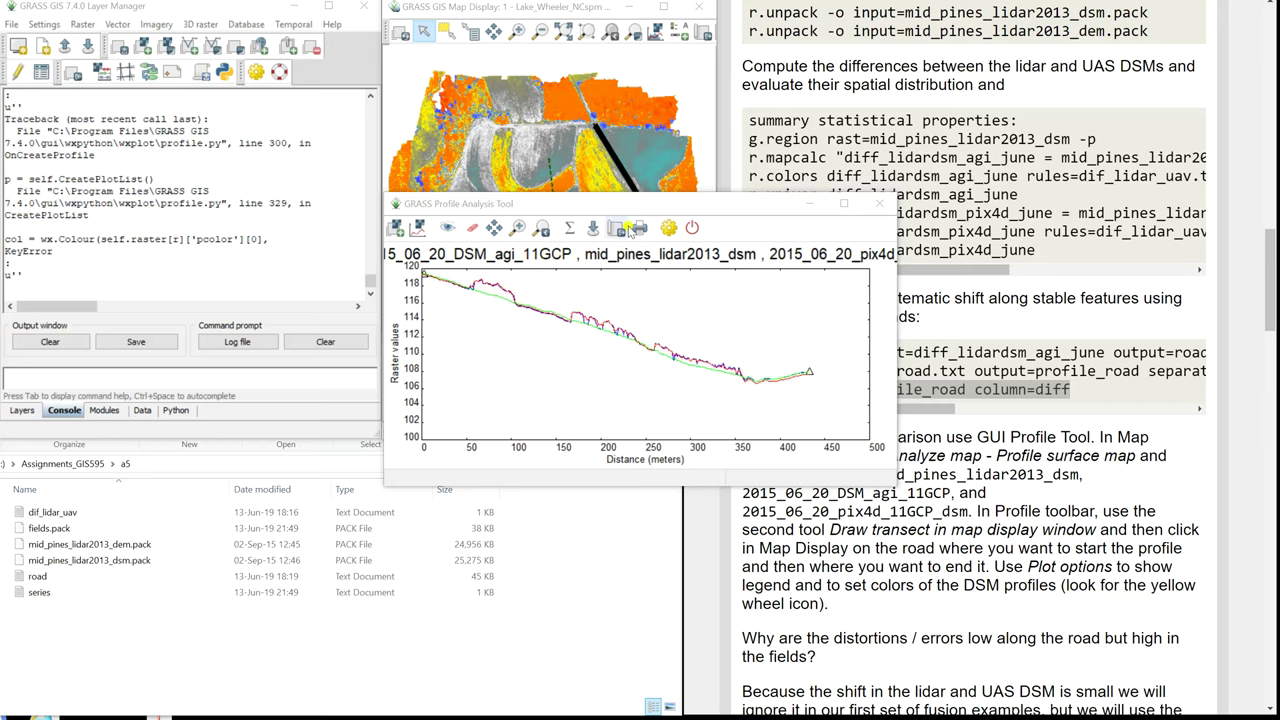
Close the profile tool and set the computational region to n=219720.9 s=219257.1 w=636762.9 e=637190.4 res=0.3, printing its settings
mouse_move(622, 208)
left_mouse_down()
mouse_move(633, 392)
mouse_move(638, 218)
left_mouse_up()
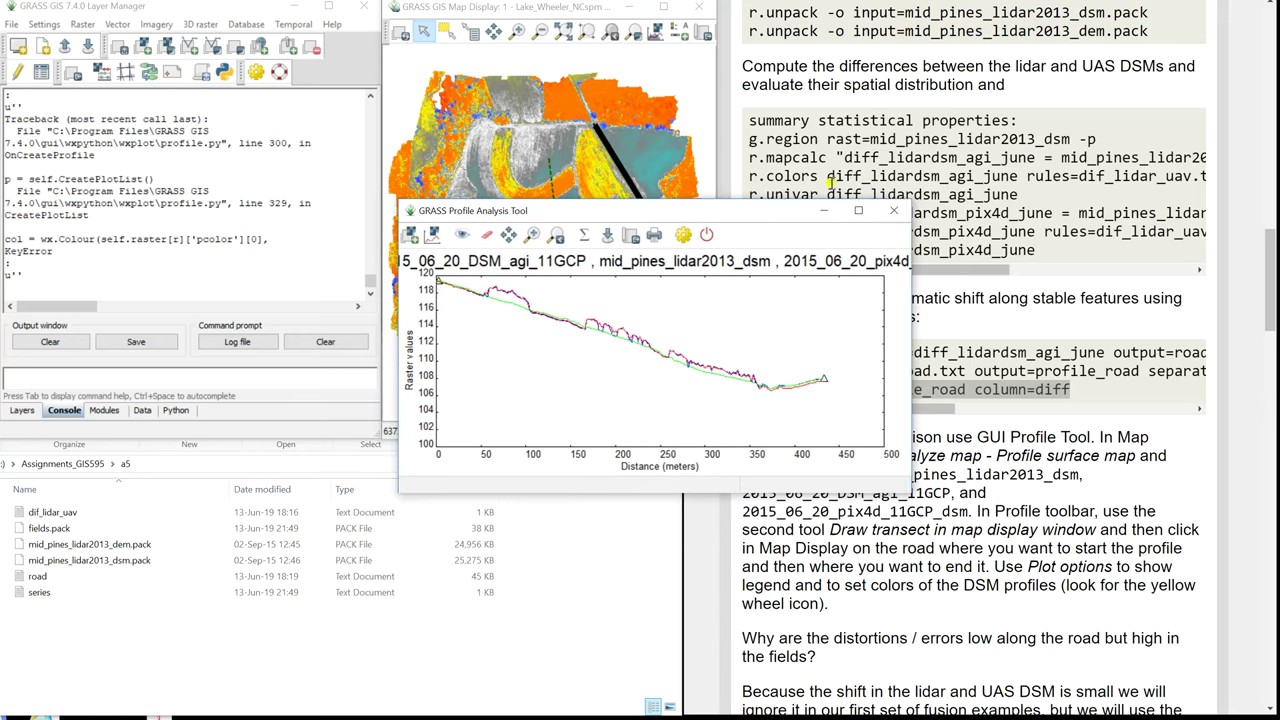
left_click(893, 210)
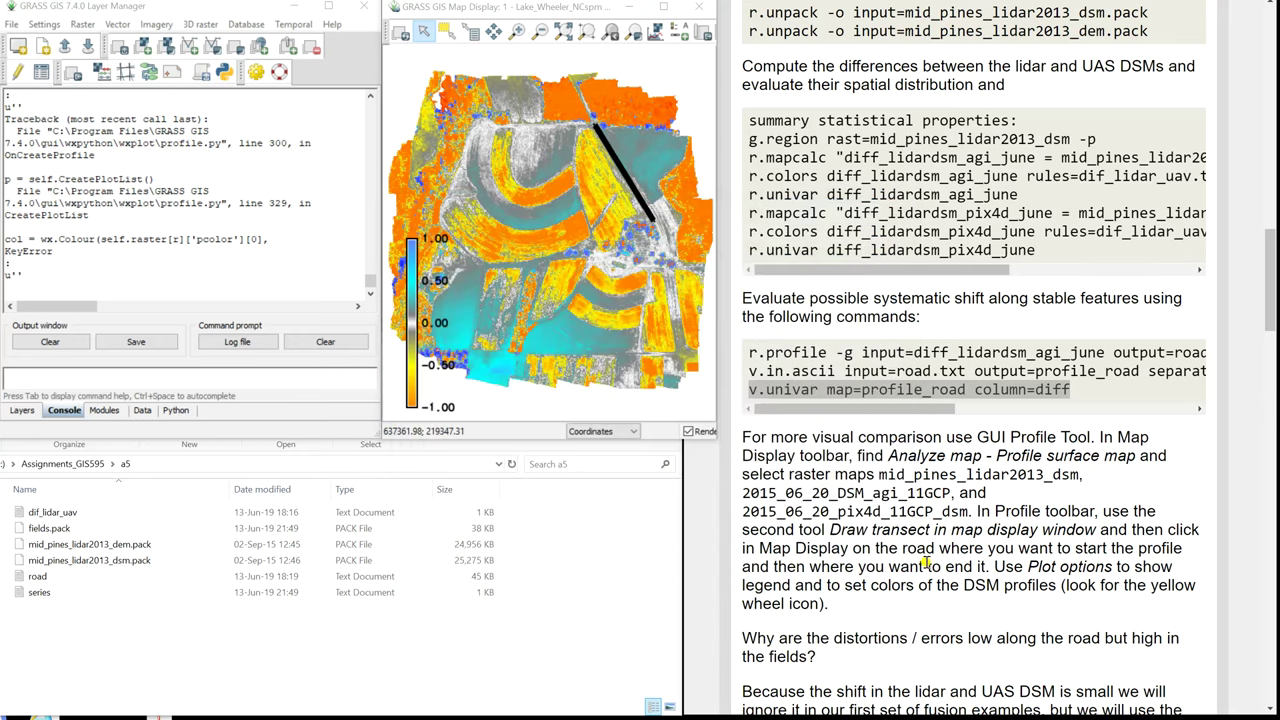
scroll(925, 565, "down", 3)
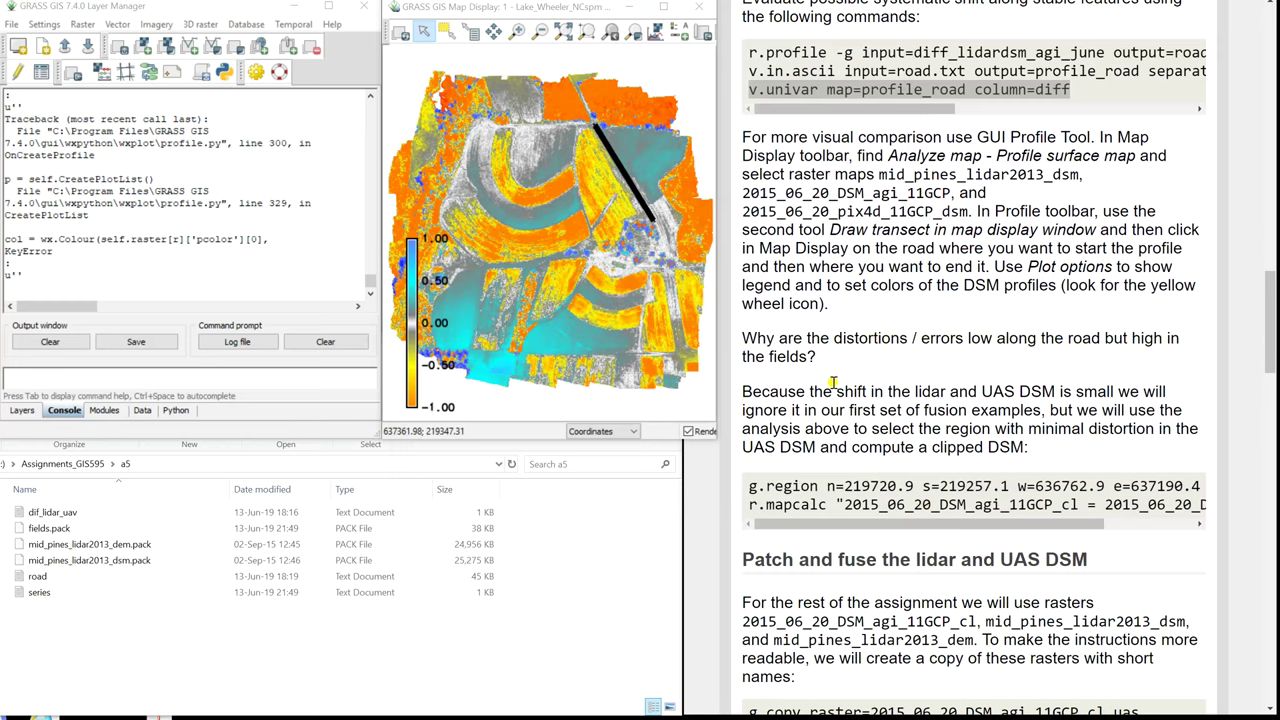
scroll(911, 408, "down", 3)
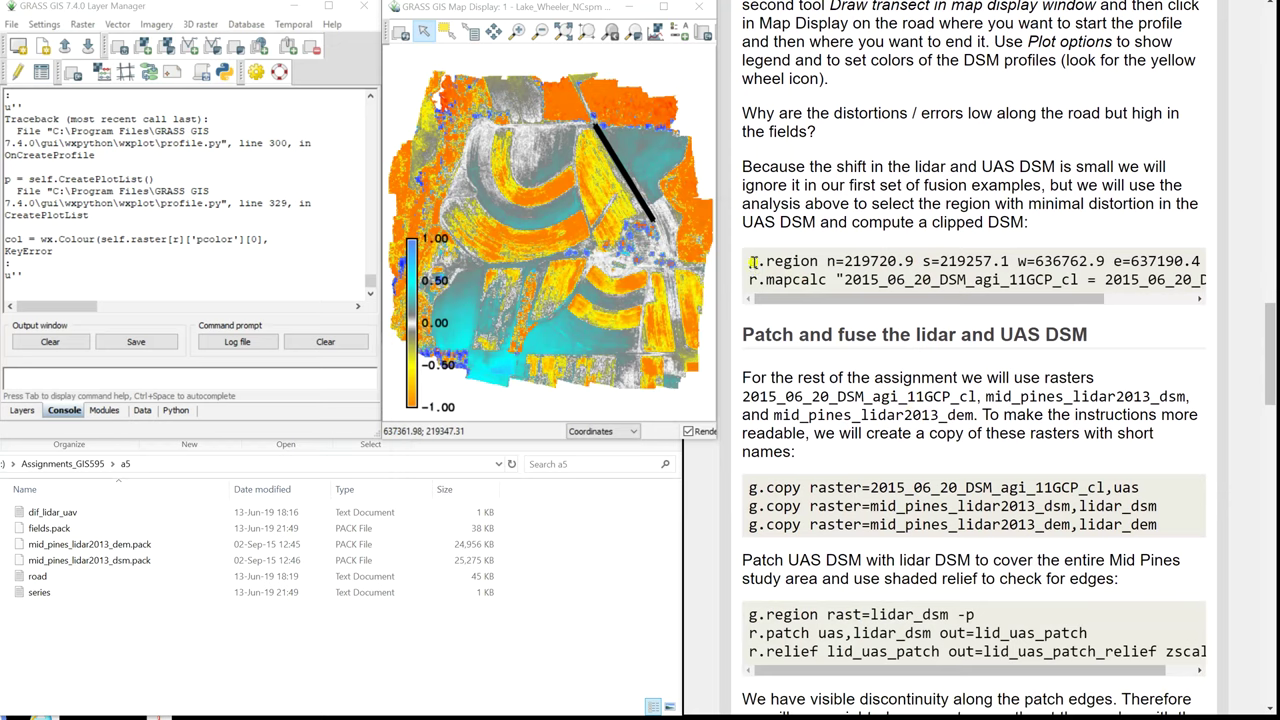
left_click_drag(750, 261, 1248, 268)
key("ctrl+c")
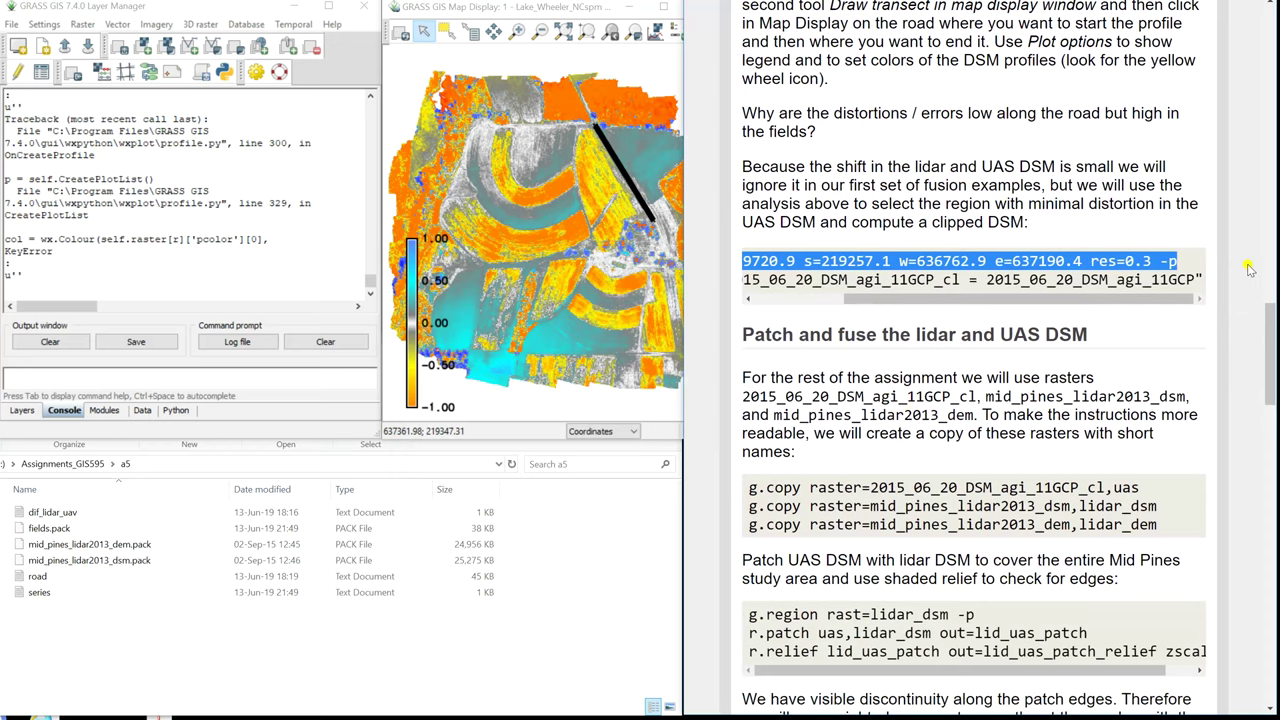
left_click(53, 376)
key("ctrl+v")
key("Return")
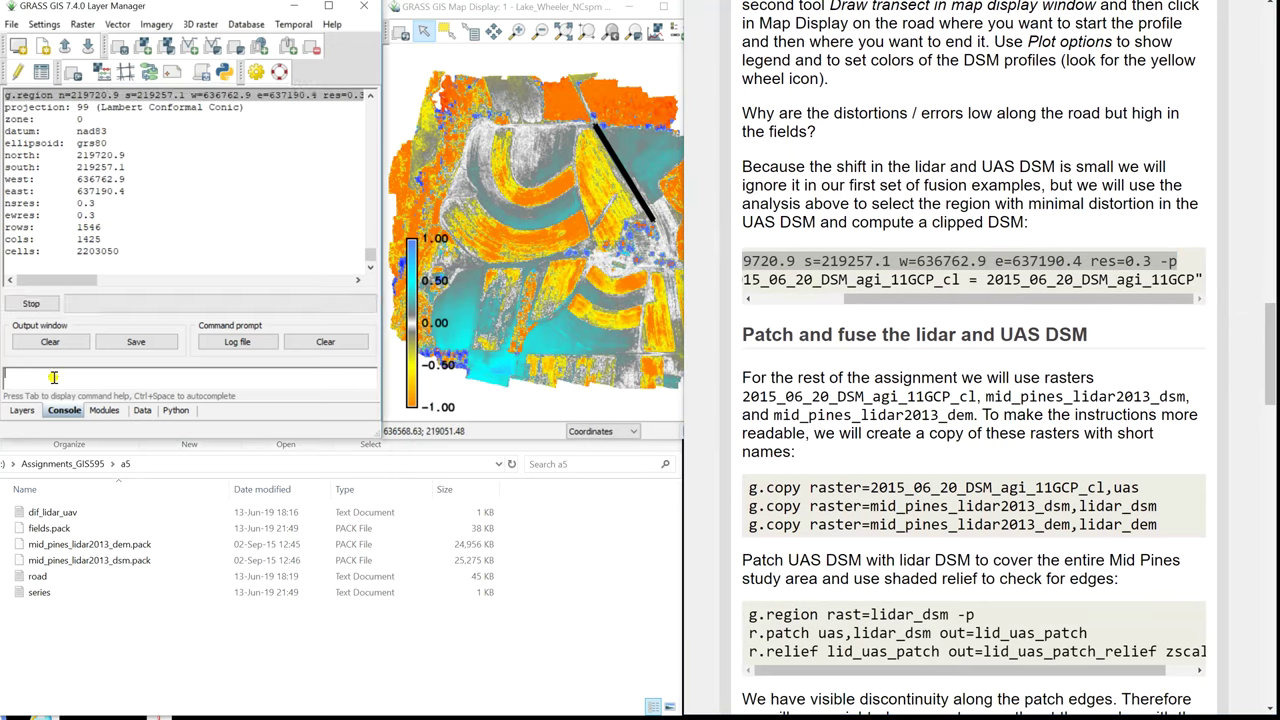
Compute the clipped DSM with r.mapcalc "2015_06_20_DSM_agi_11GCP_cl = 2015_06_20_DSM_agi_11GCP"
left_click_drag(893, 298, 1266, 291)
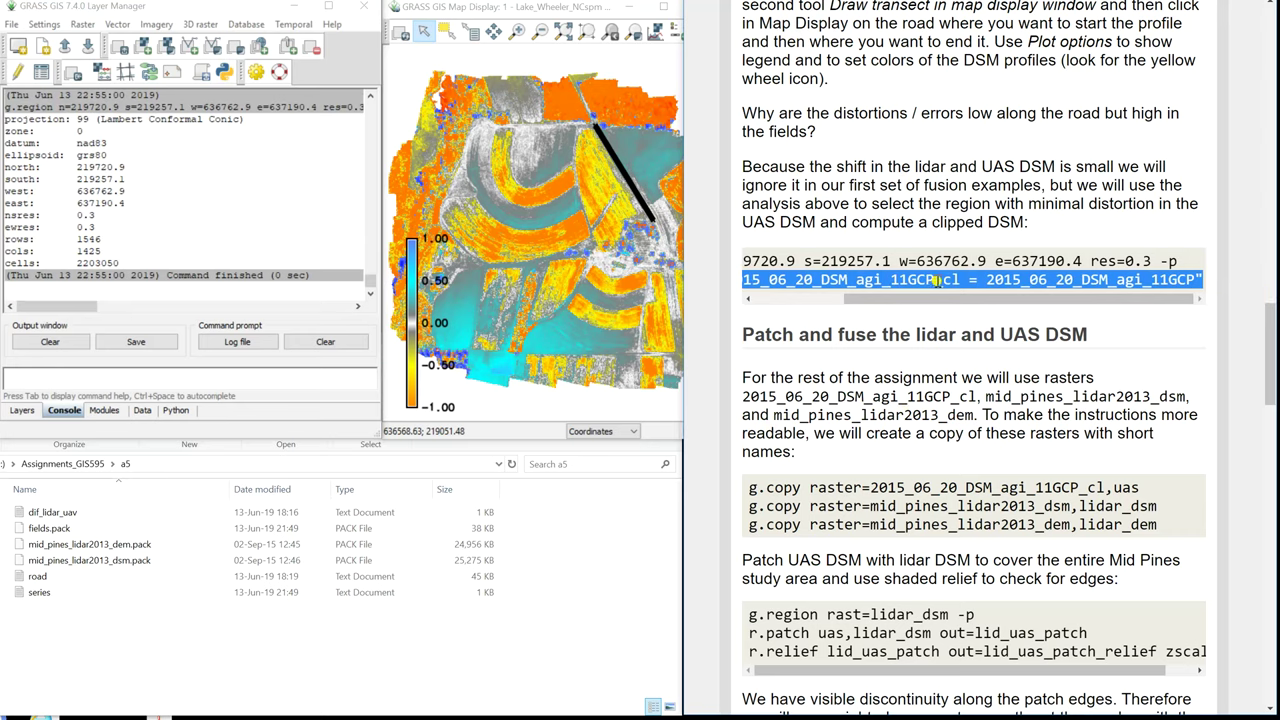
left_click_drag(958, 299, 805, 300)
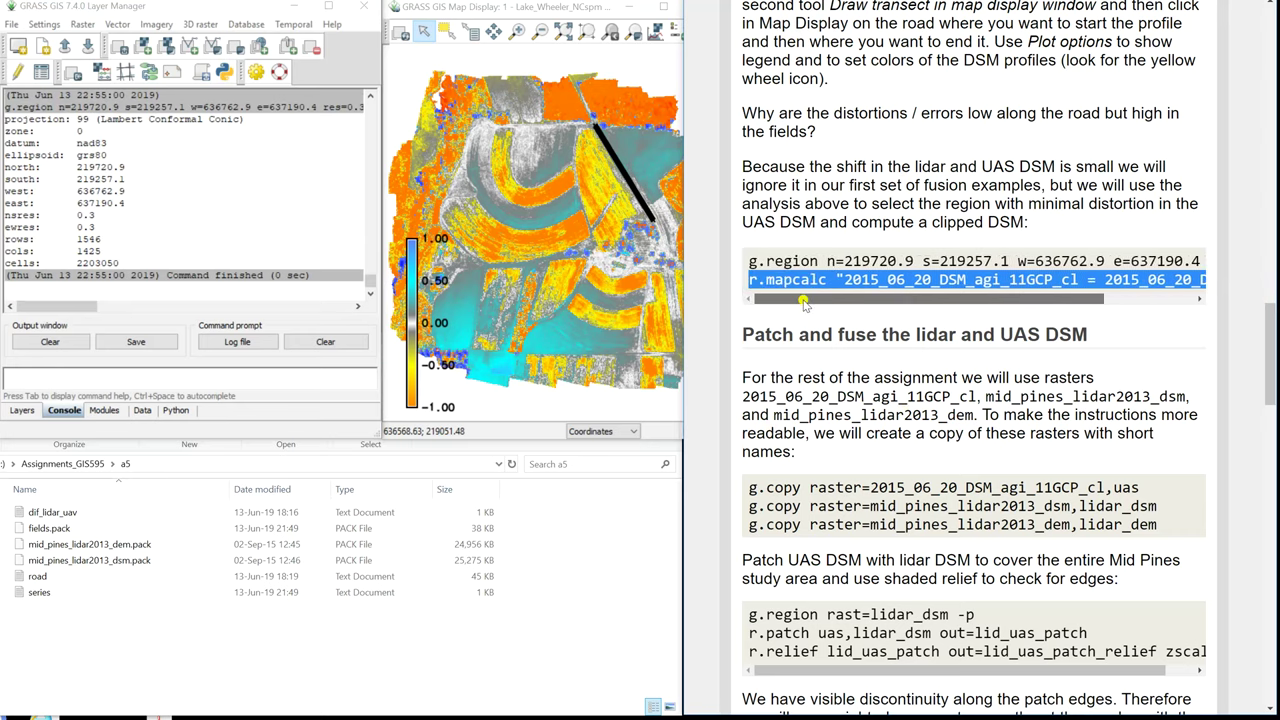
left_click(306, 380)
type("r.mapcalc \"2015_06_20_DSM_agi_11GCP_cl = 2015_06_20_DSM_agi_11GCP\"")
key("Return")
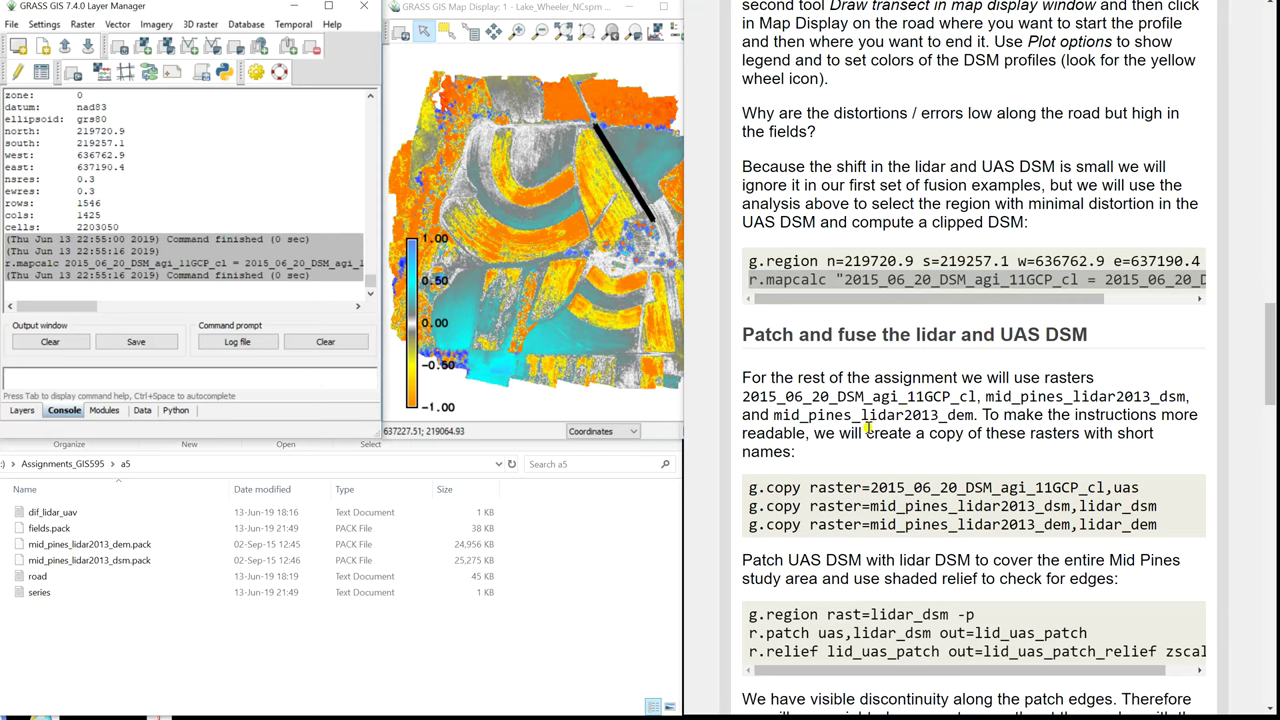
Add the clipped raster 2015_06_20_DSM_agi_11GCP_cl as a layer to the map display
scroll(905, 398, "down", 1)
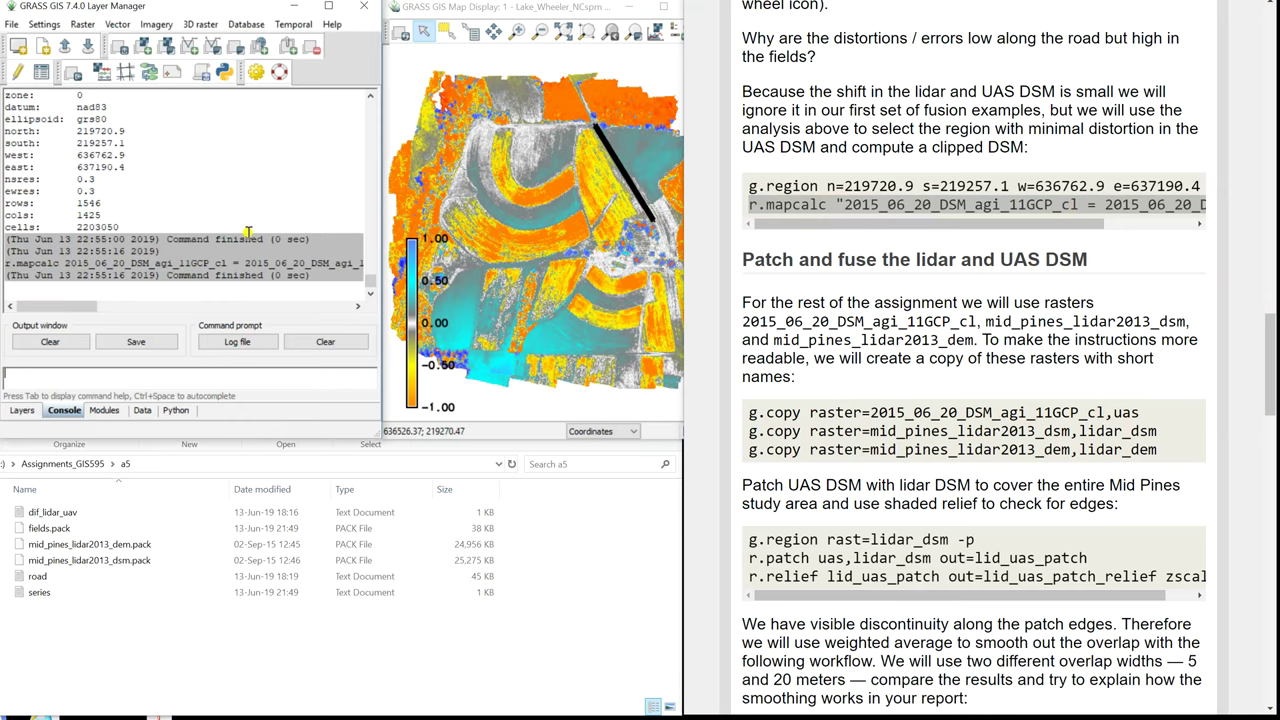
left_click(166, 47)
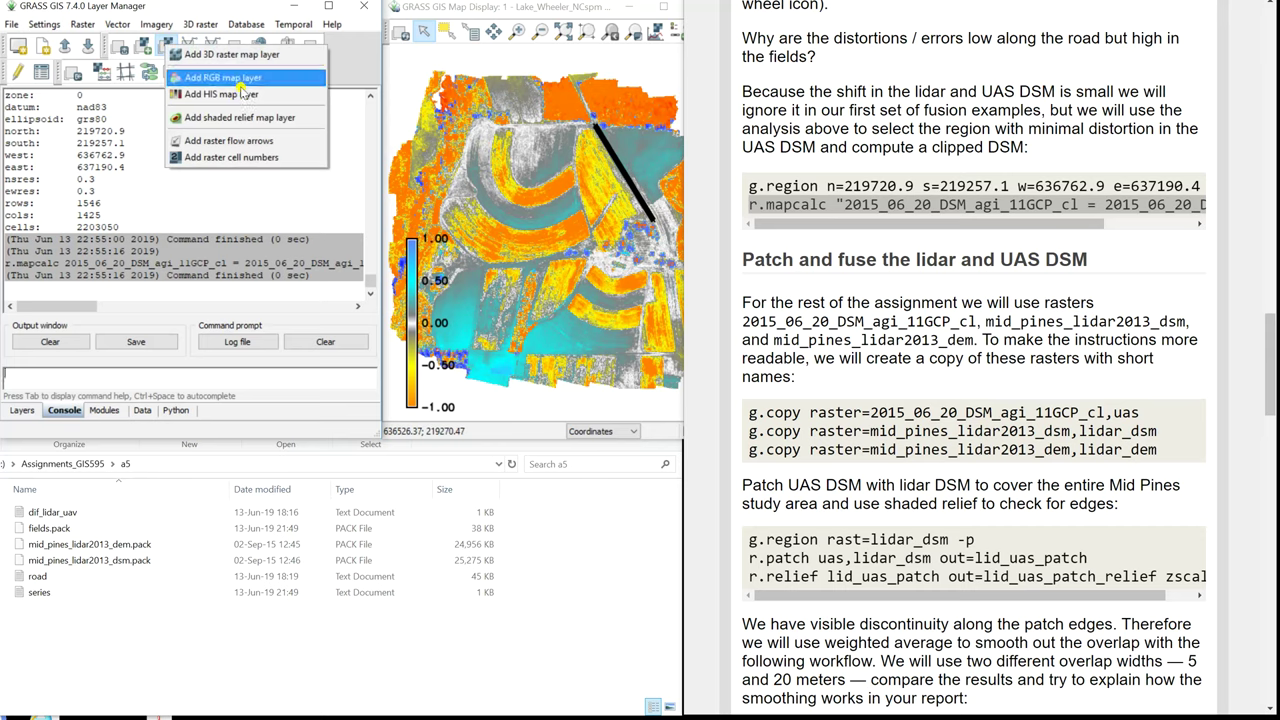
left_click(147, 48)
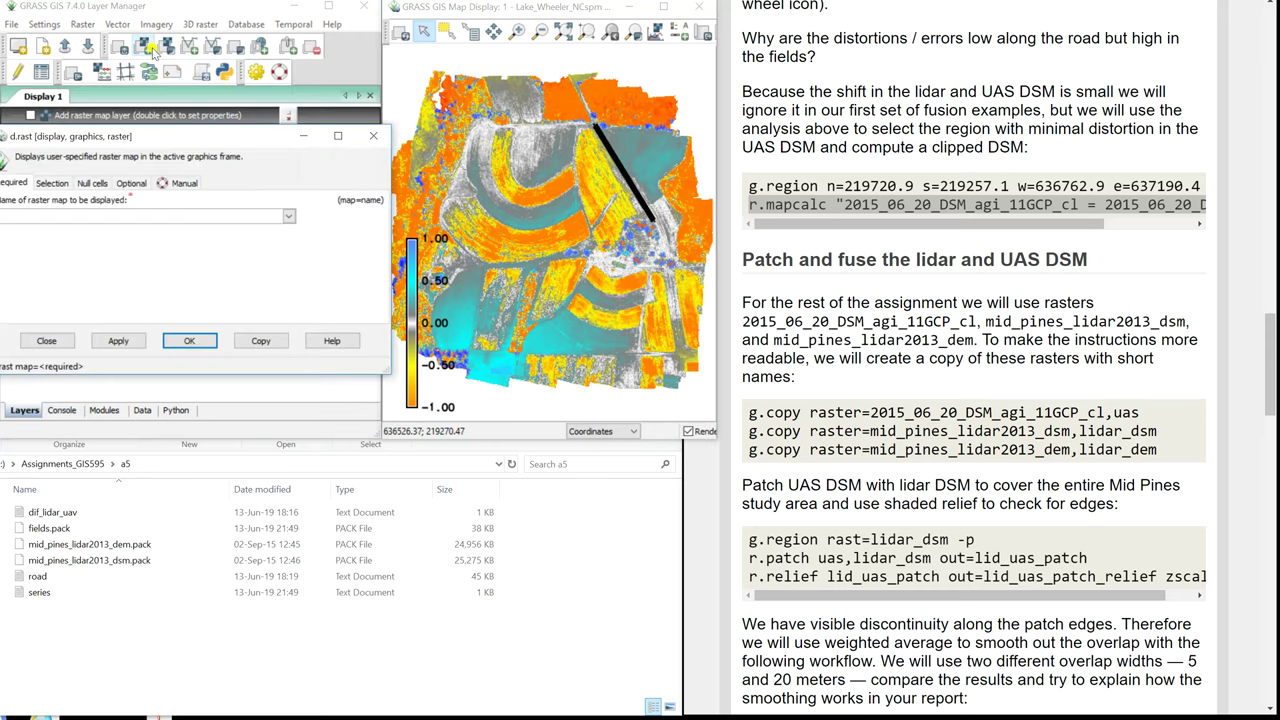
left_click(288, 217)
left_click(116, 248)
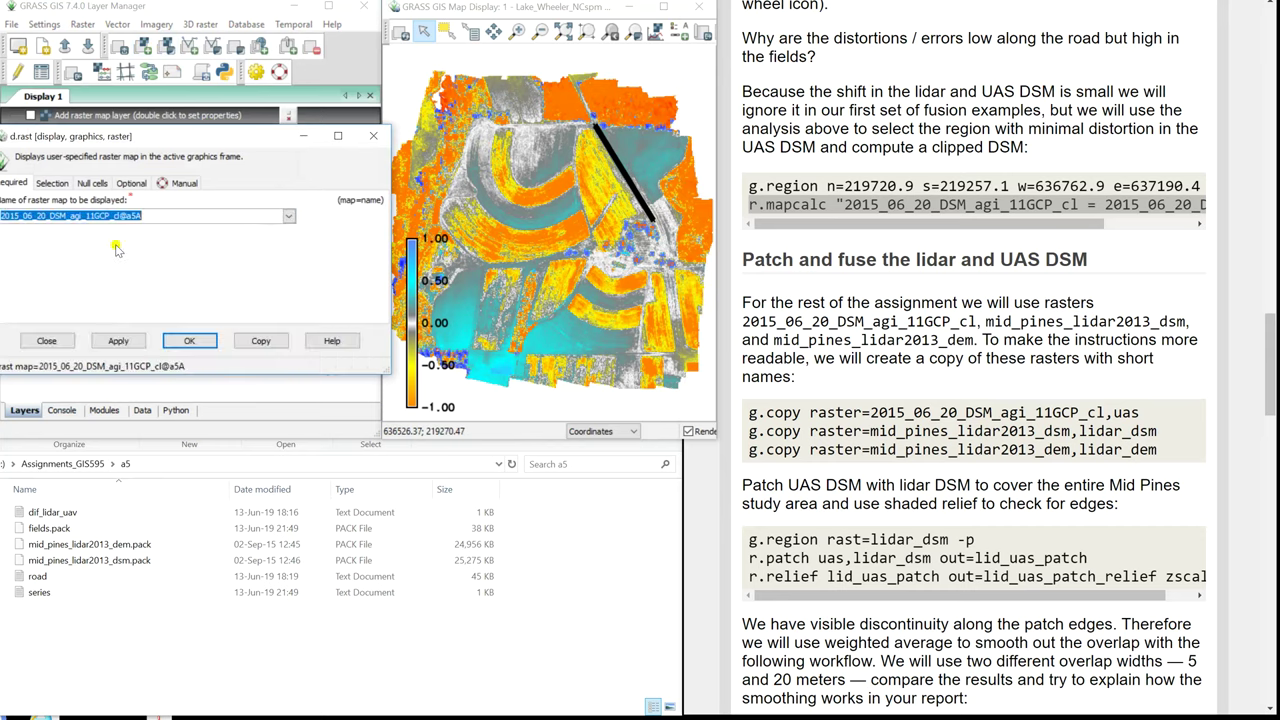
left_click(189, 340)
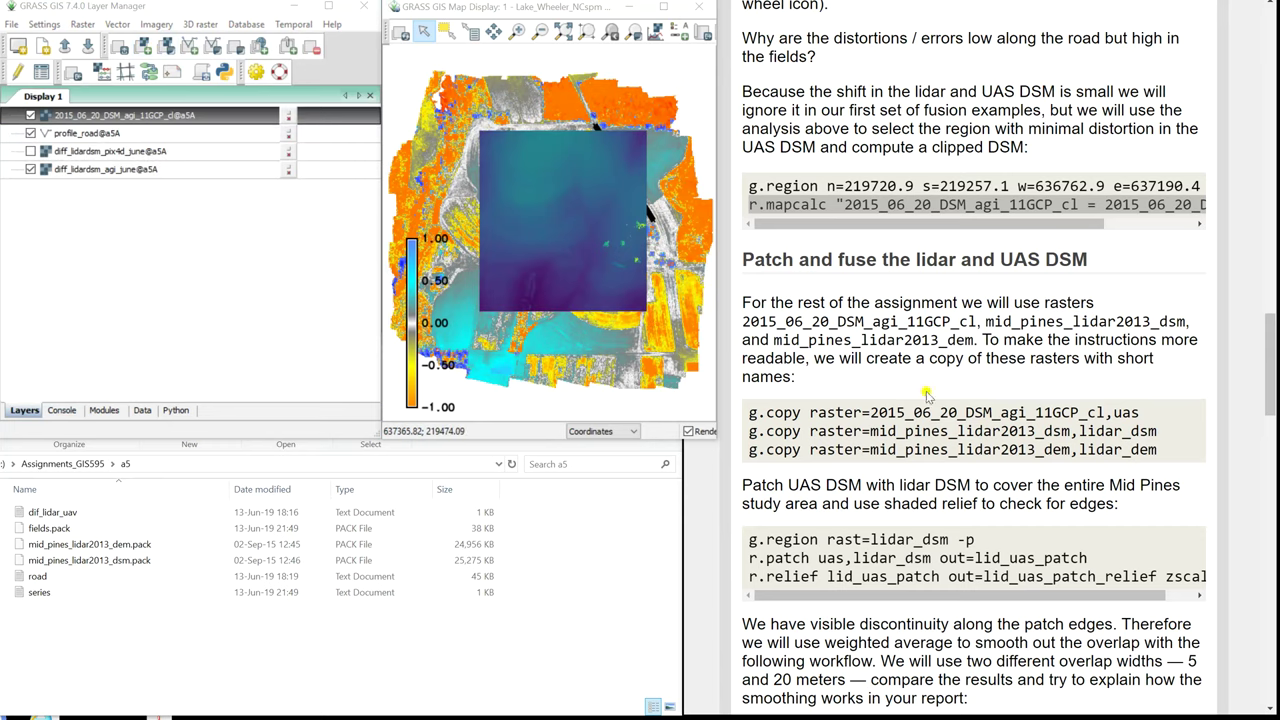
Copy the raster 2015_06_20_DSM_agi_11GCP_cl under the short name uas with g.copy
left_click(1140, 412)
left_click_drag(1140, 412, 706, 412)
key("ctrl+c")
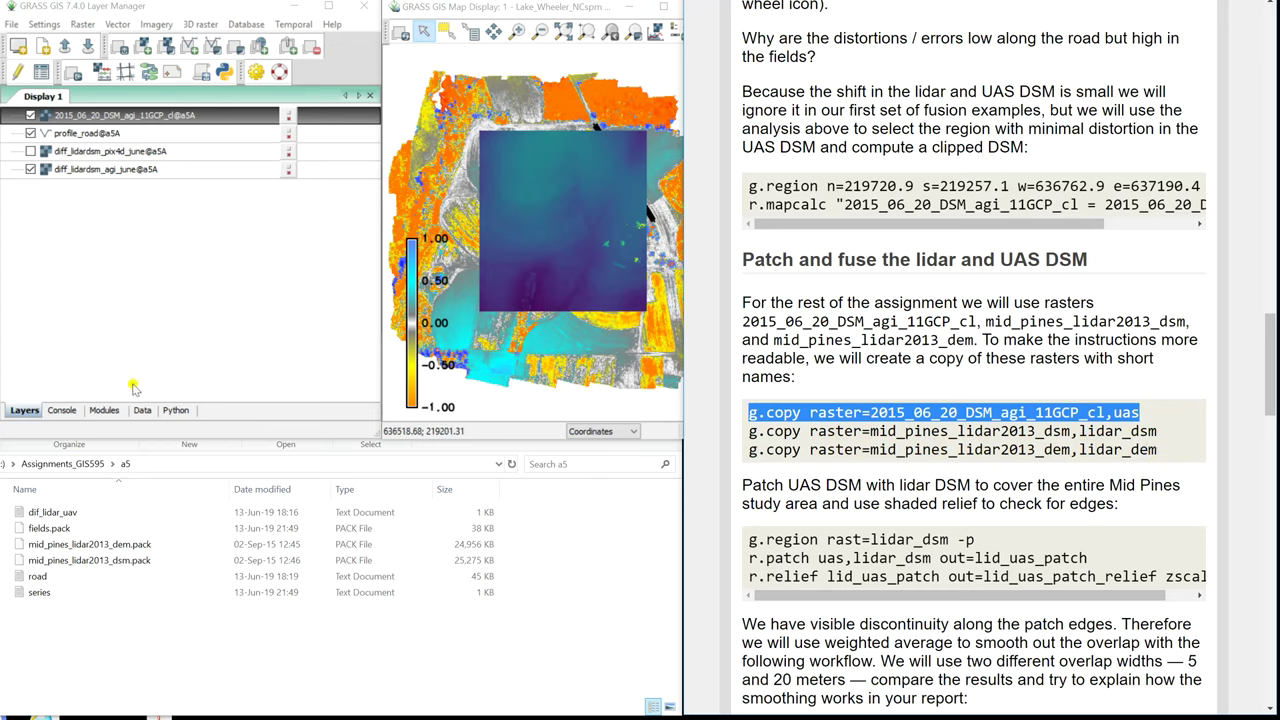
left_click(74, 406)
key("ctrl+v")
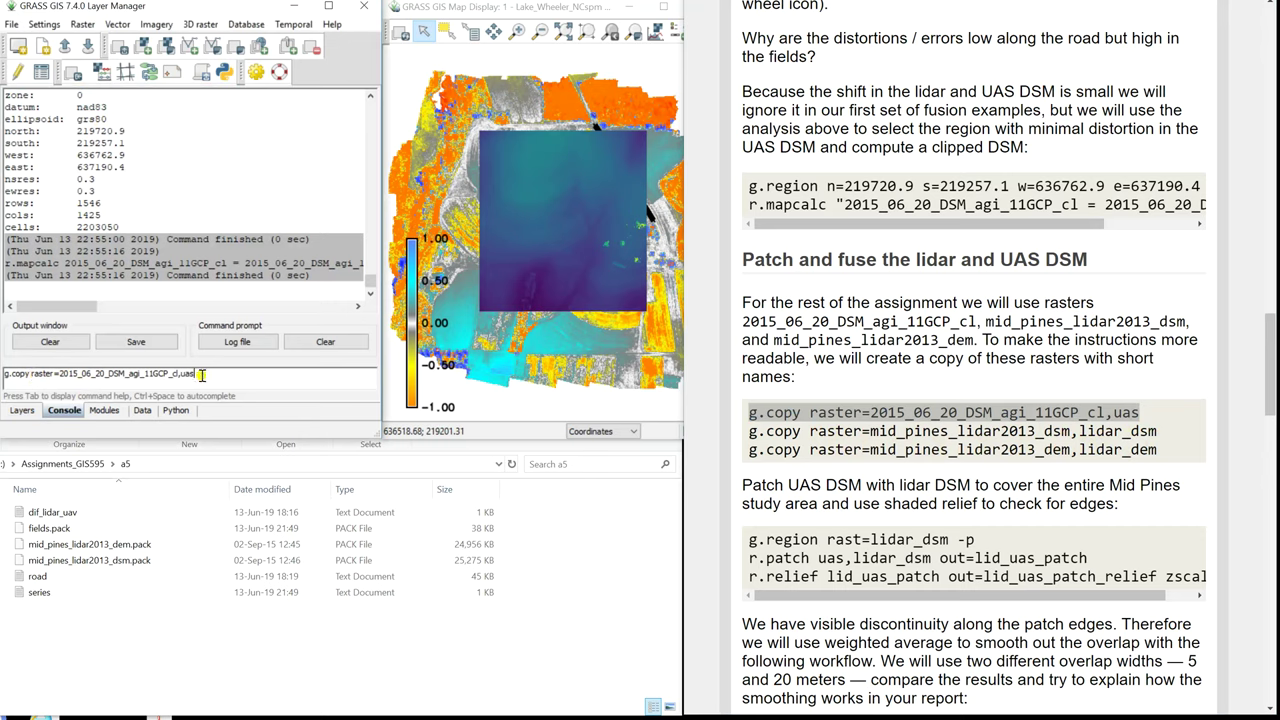
key("Return")
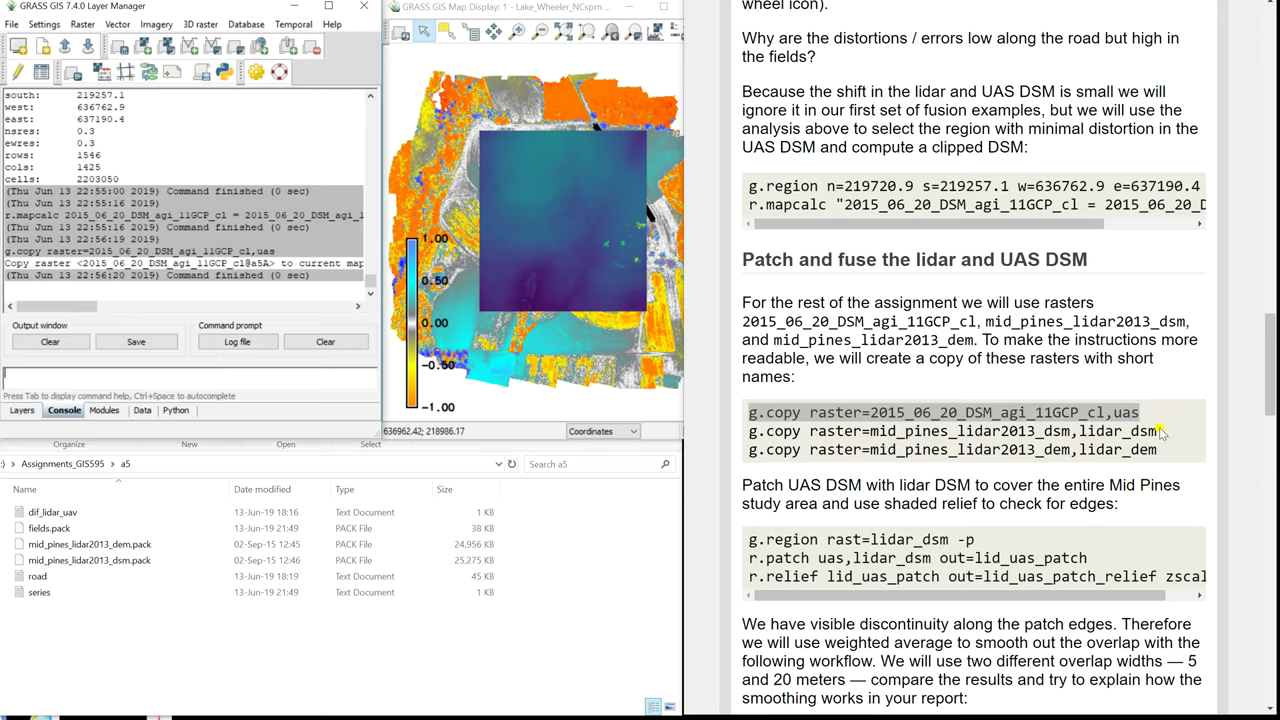
Copy the raster mid_pines_lidar2013_dsm under the short name lidar_dsm with g.copy
left_click_drag(1160, 432, 731, 428)
key("ctrl+c")
left_click(316, 380)
key("ctrl+v")
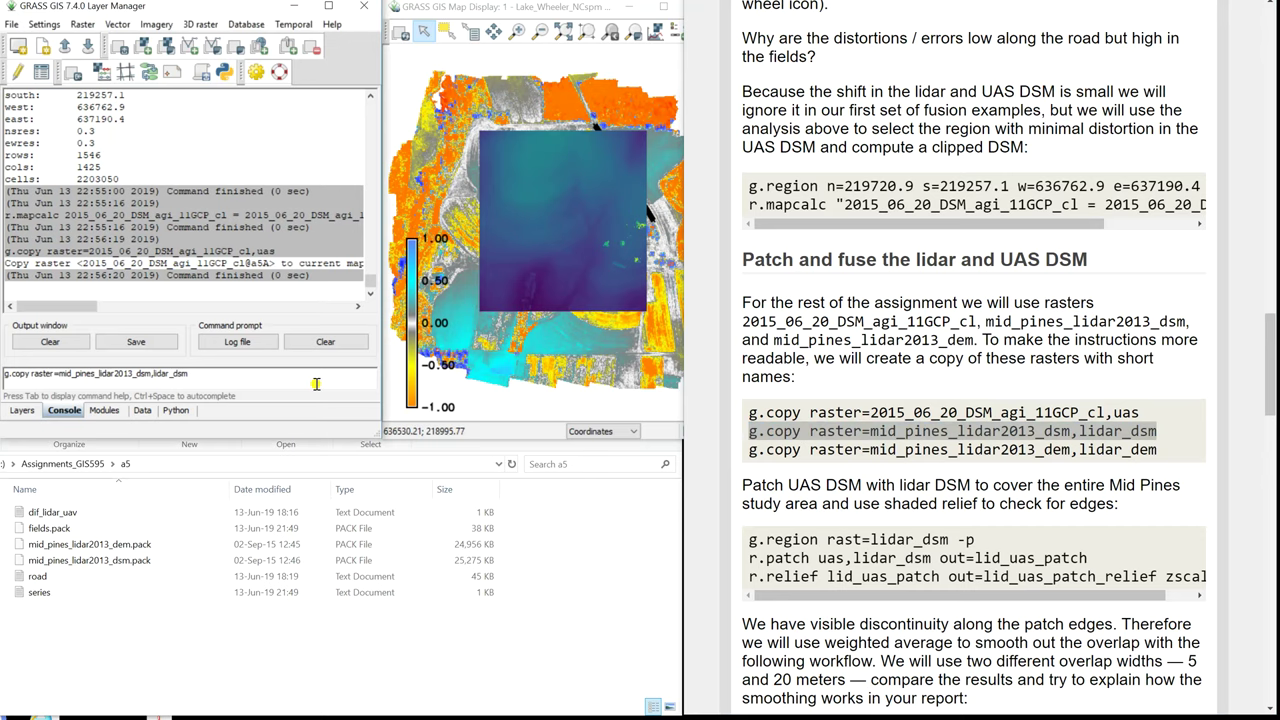
key("Return")
Copy the raster mid_pines_lidar2013_dem under the short name lidar_dem with g.copy
left_click_drag(1170, 450, 745, 453)
key("ctrl+c")
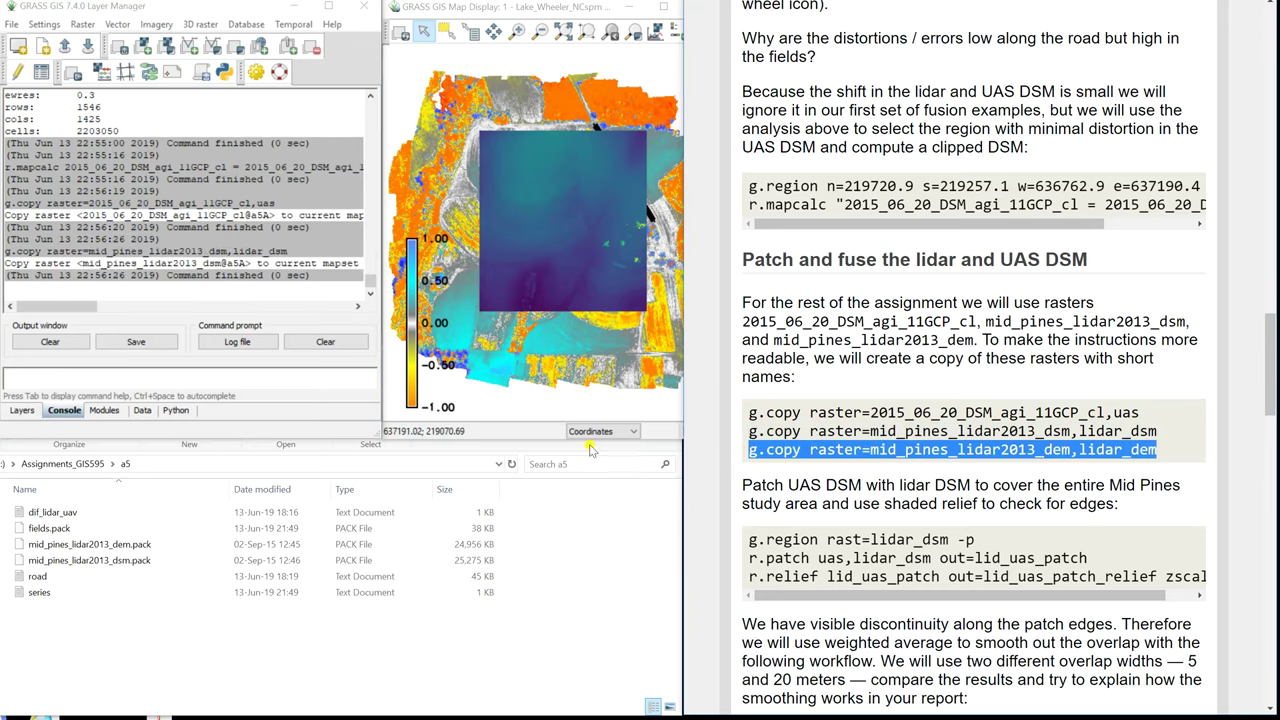
left_click(329, 378)
key("ctrl+v")
key("Return")
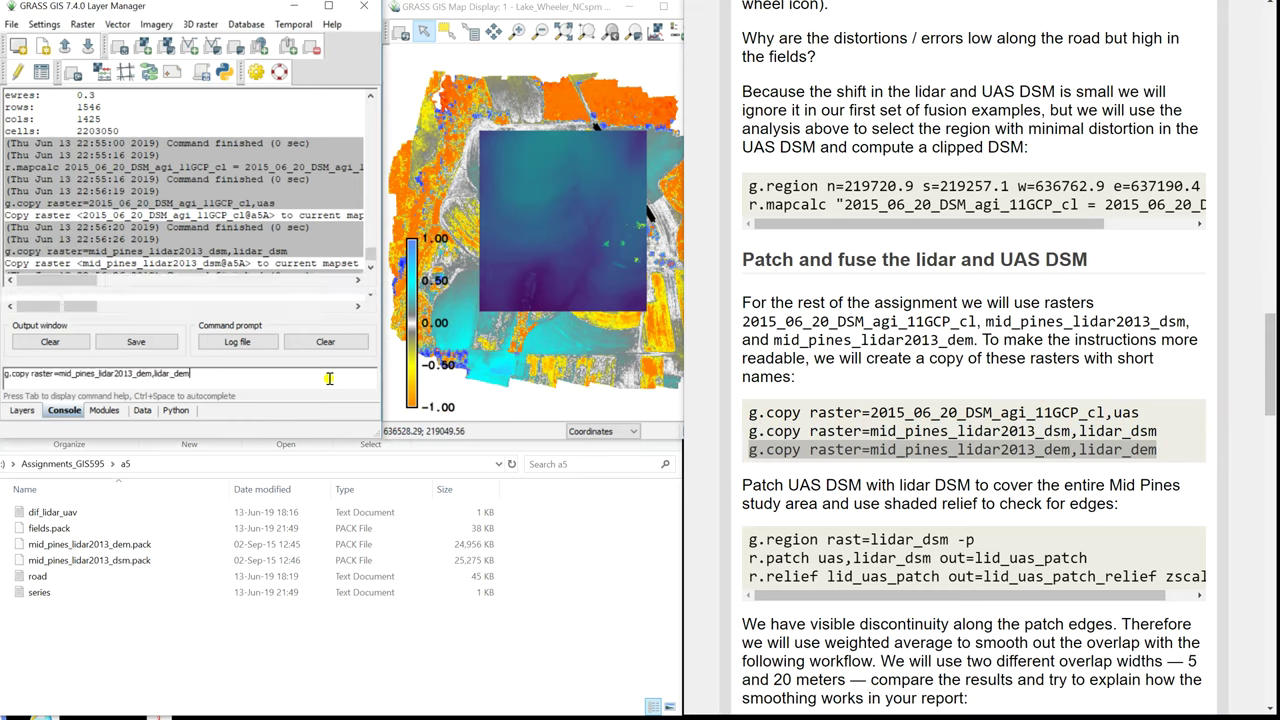
Set the computational region to the extent of raster lidar_dsm with g.region and print its settings
left_click_drag(983, 540, 735, 541)
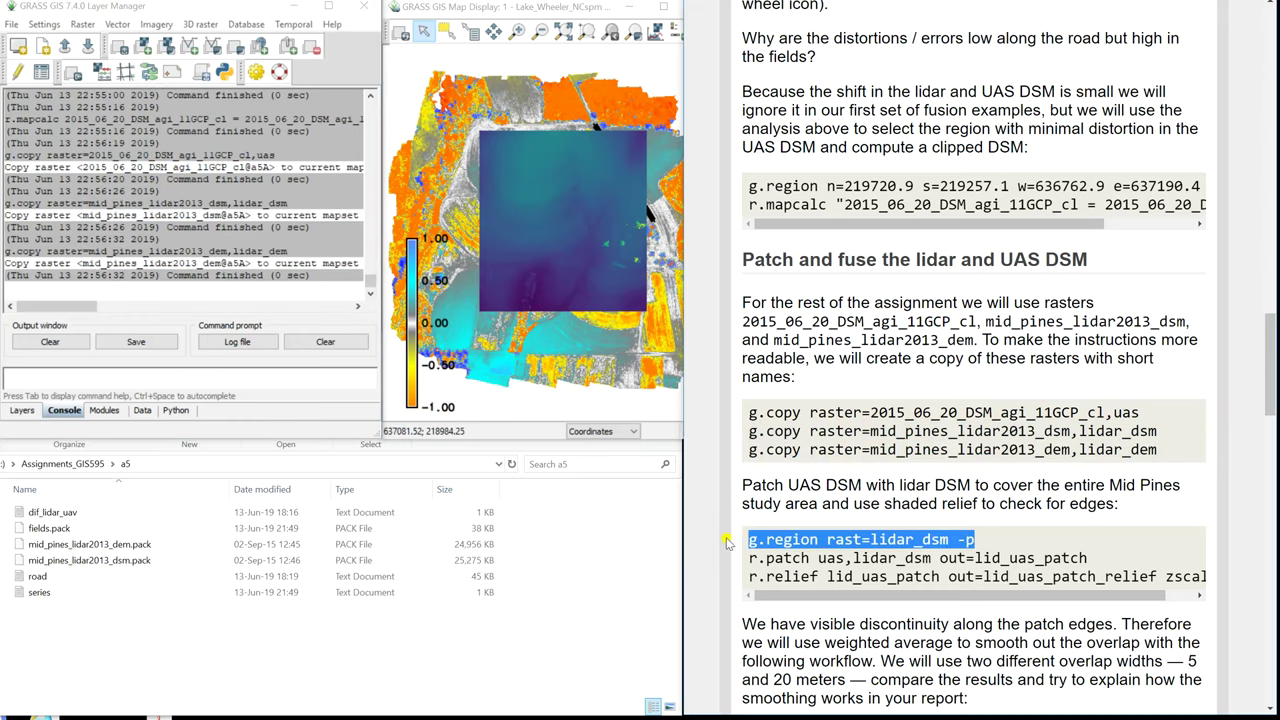
key("ctrl+c")
left_click(335, 376)
key("ctrl+v")
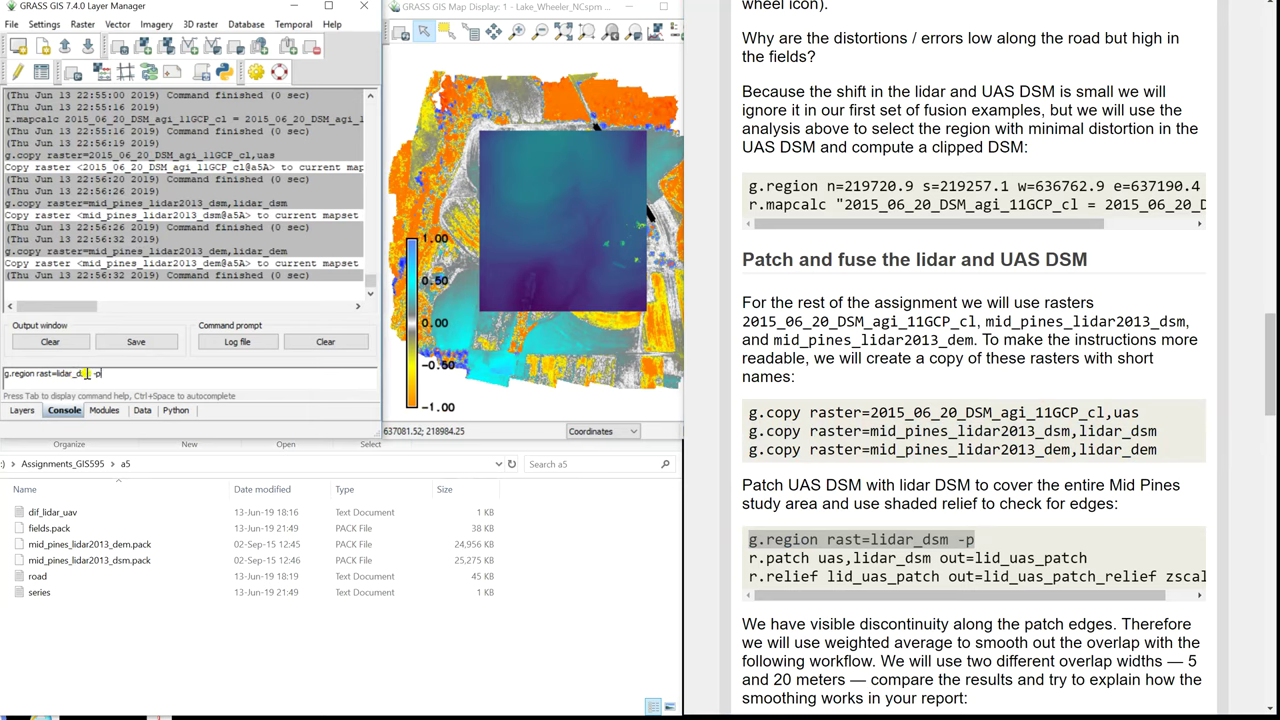
key("Return")
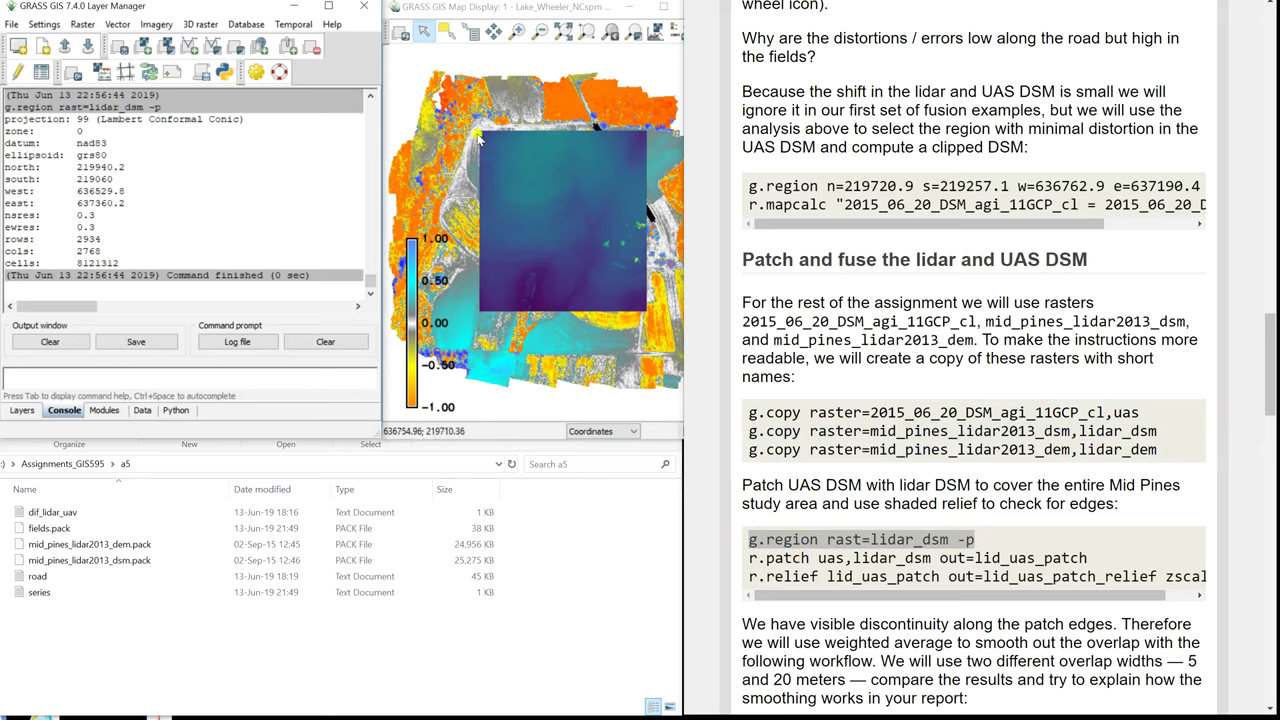
left_click(530, 310)
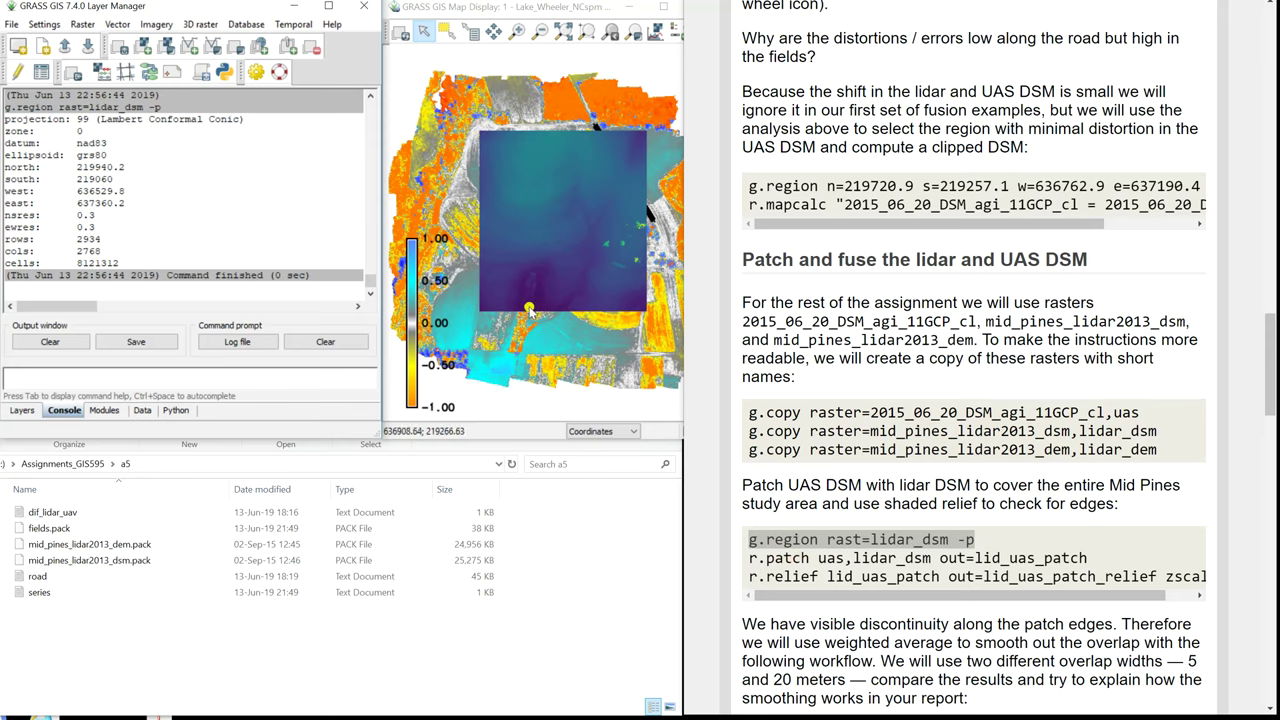
left_click(632, 297)
Patch the rasters uas and lidar_dsm into the output raster lid_uas_patch with r.patch
left_click_drag(1087, 560, 744, 562)
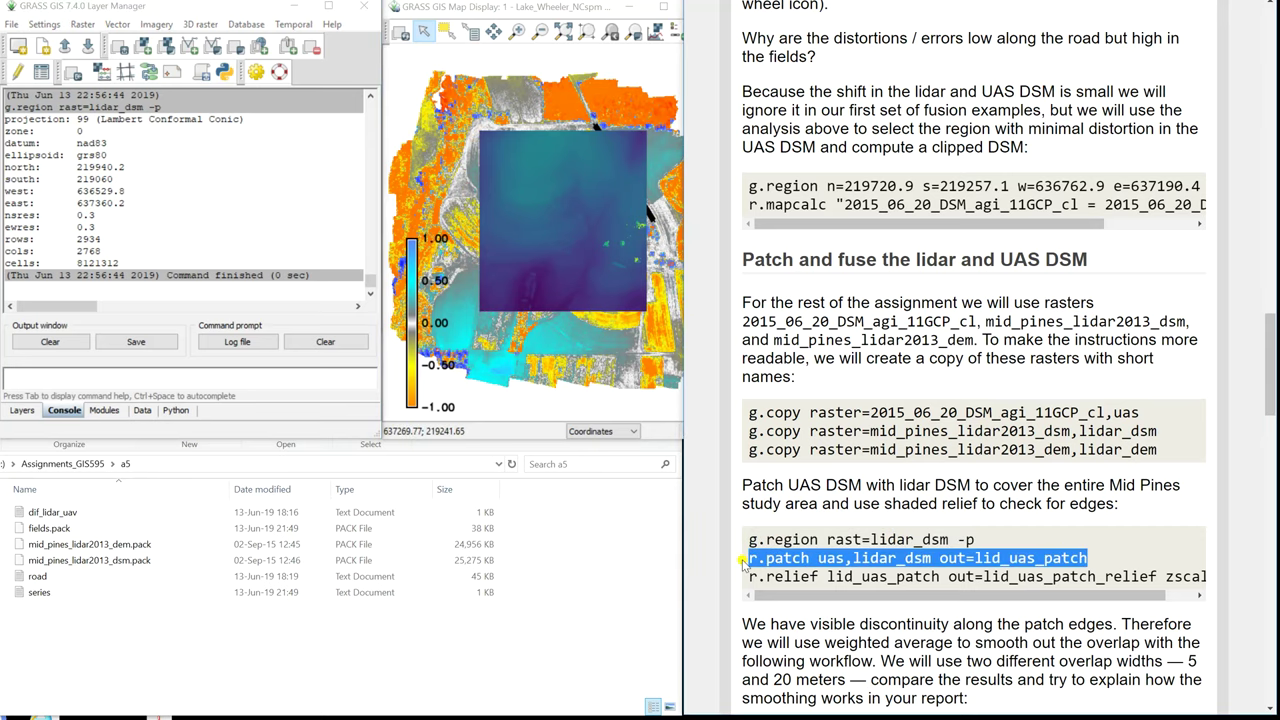
left_click(266, 378)
key("ctrl+v")
key("Return")
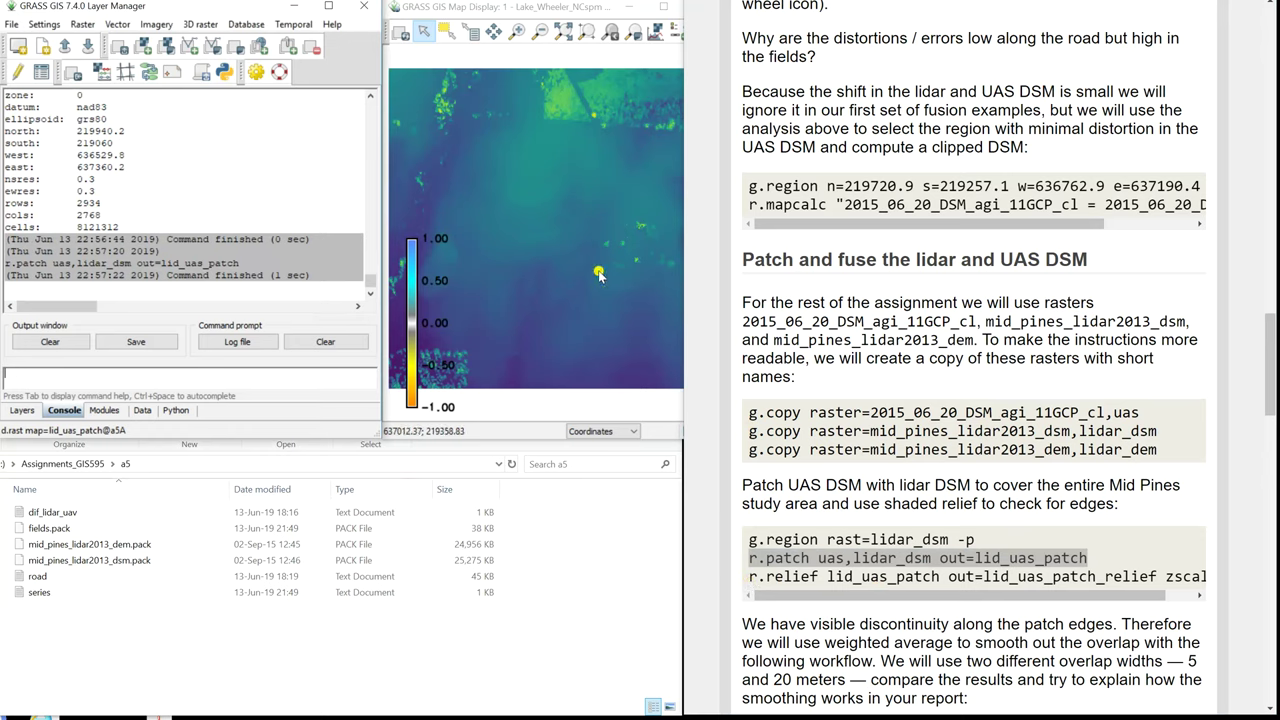
Compute the shaded relief lid_uas_patch_relief from lid_uas_patch with zscale=5 and examine the patch's western edge up close
left_click(749, 578)
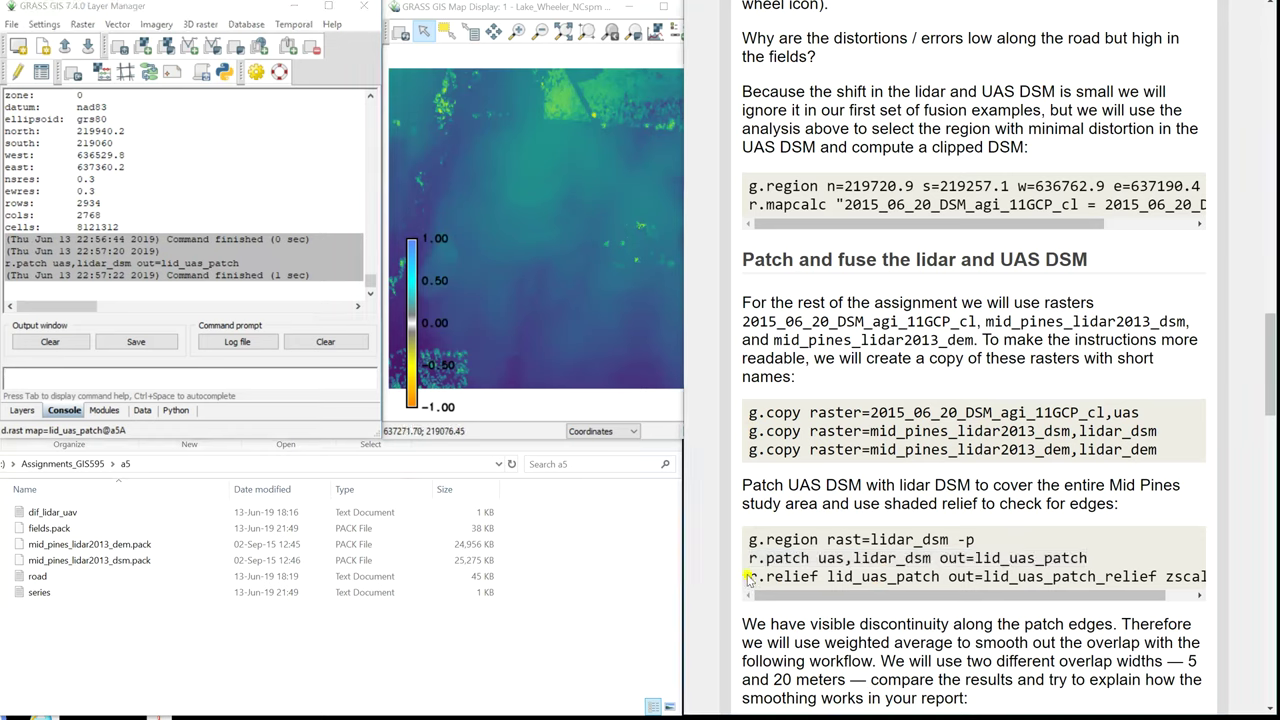
left_click_drag(749, 578, 1217, 582)
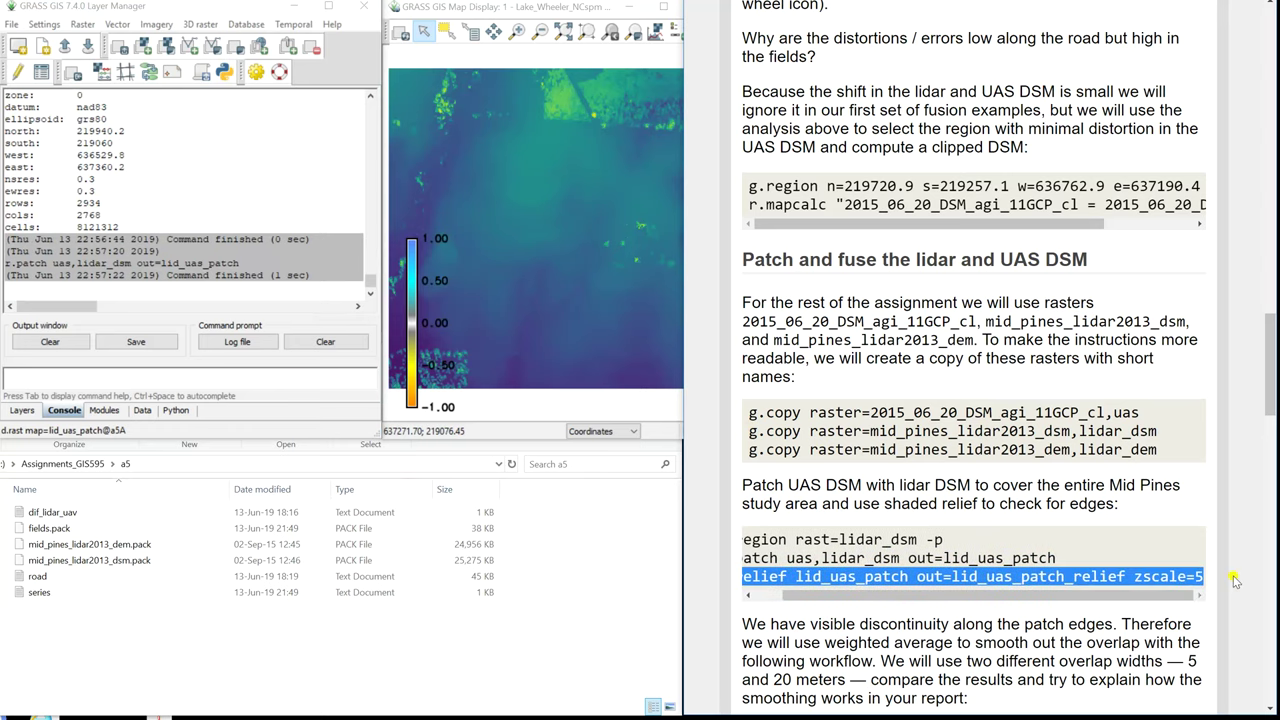
key("ctrl+c")
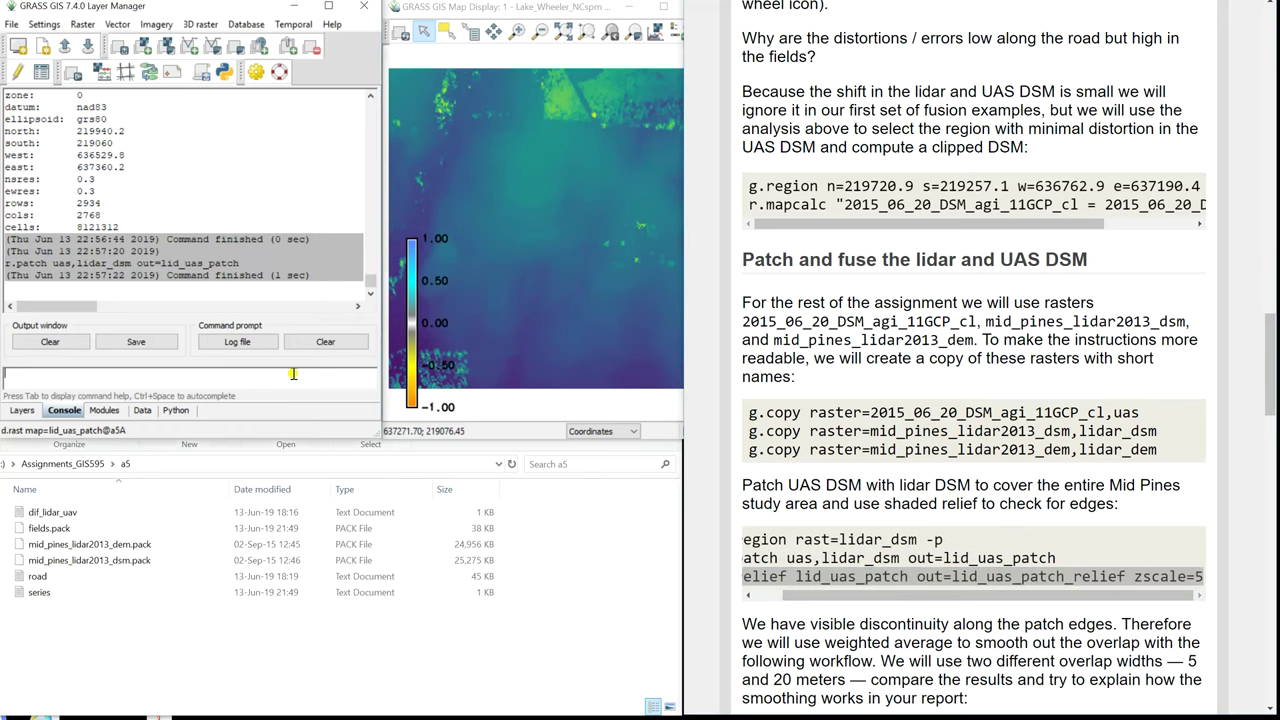
left_click(293, 374)
key("ctrl+v")
key("Return")
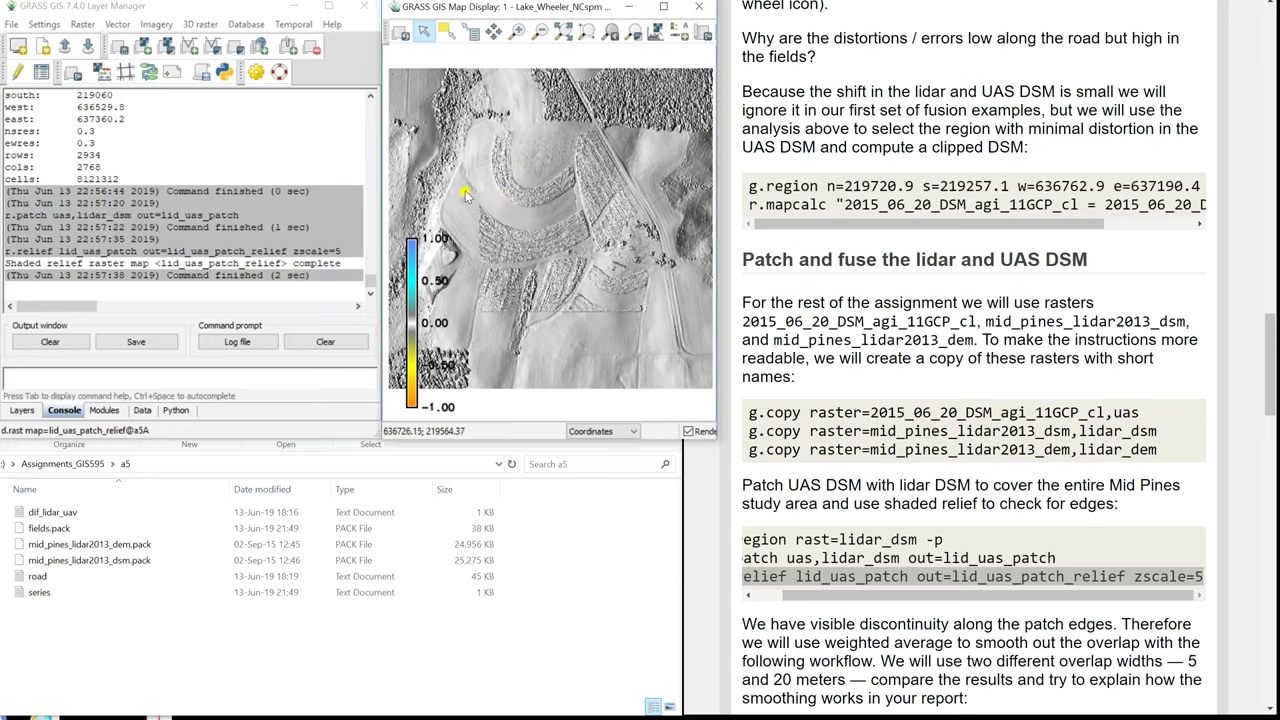
left_click(520, 32)
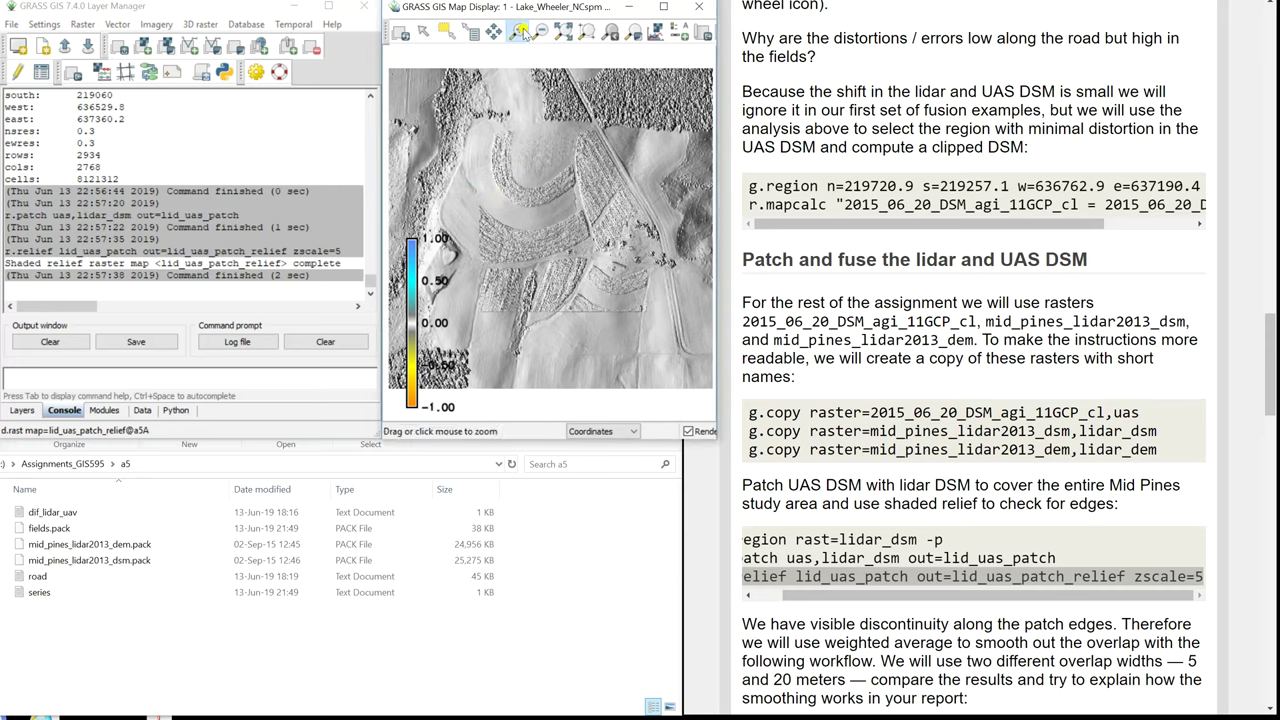
left_click_drag(462, 185, 502, 229)
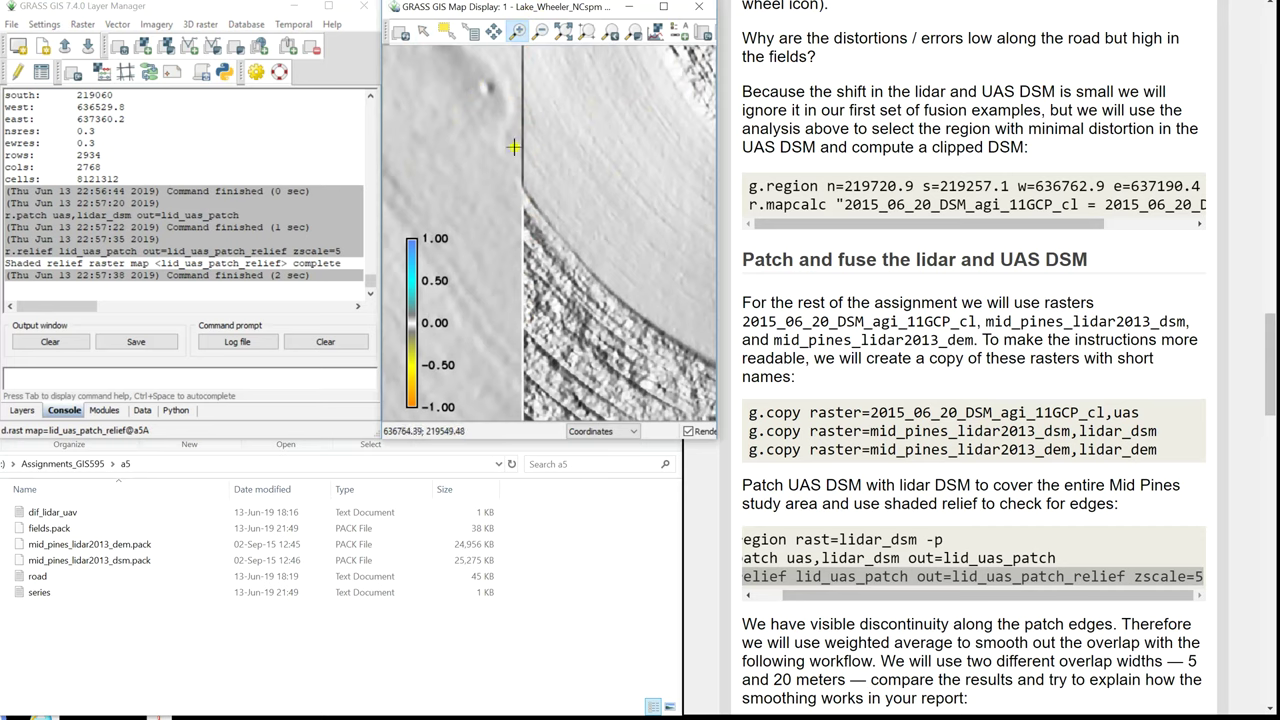
Compute the raster distance from the uas raster by running r.grow.distance -n input=uas distance=distance
triple_click(878, 577)
left_click_drag(810, 598, 777, 606)
scroll(823, 560, "down", 5)
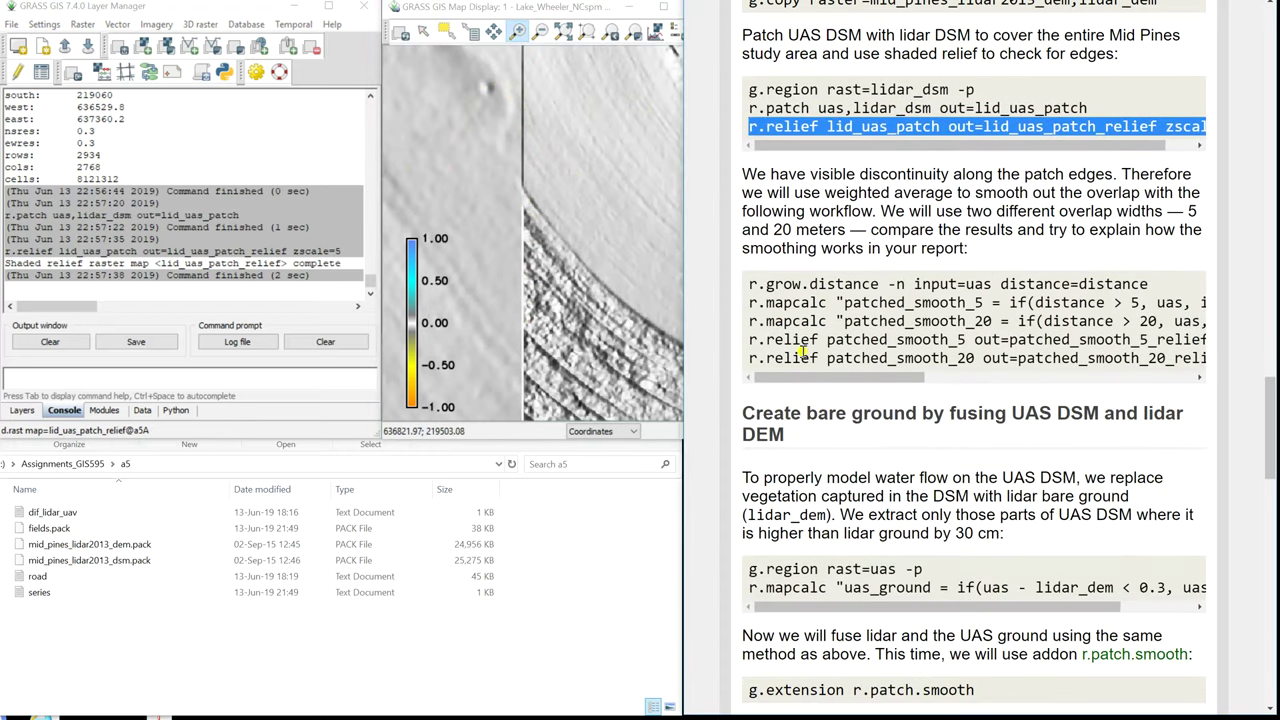
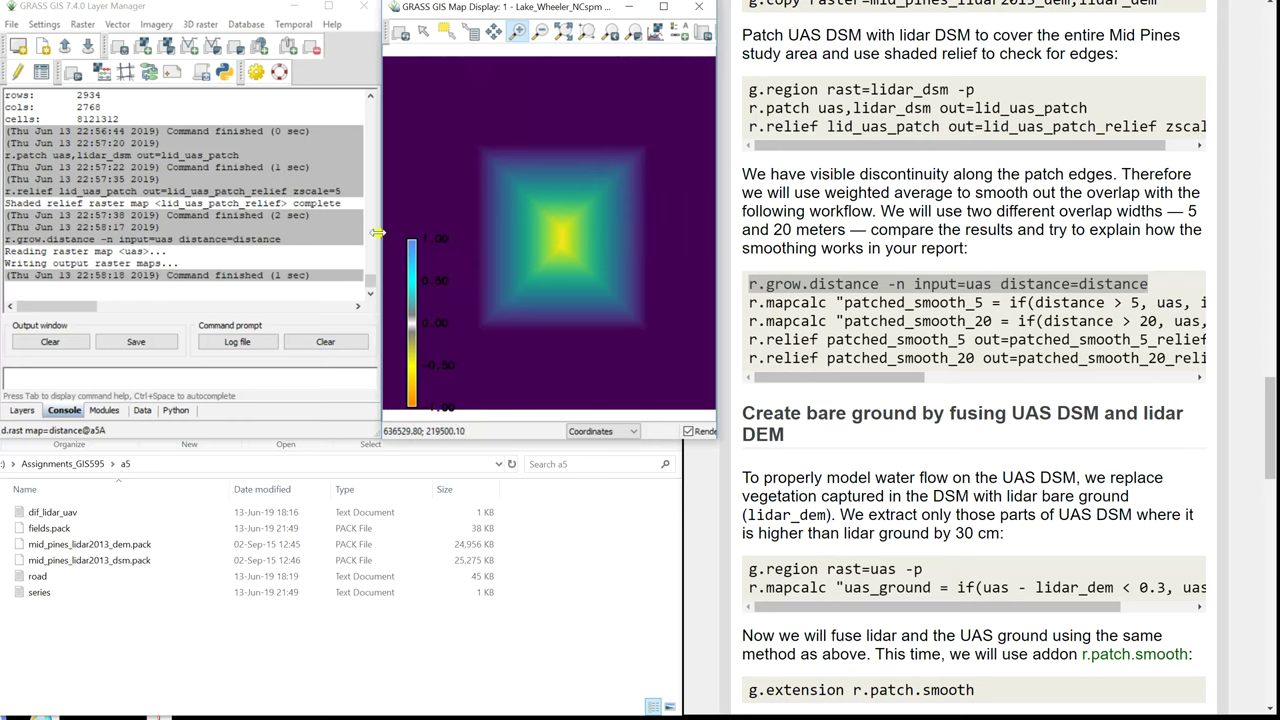
Compute patched_smooth_5 with the assignment's r.mapcalc expression, blending uas and lidar_dsm by distance/5 across a 5 m overlap
left_click(748, 308)
left_click_drag(748, 302, 992, 302)
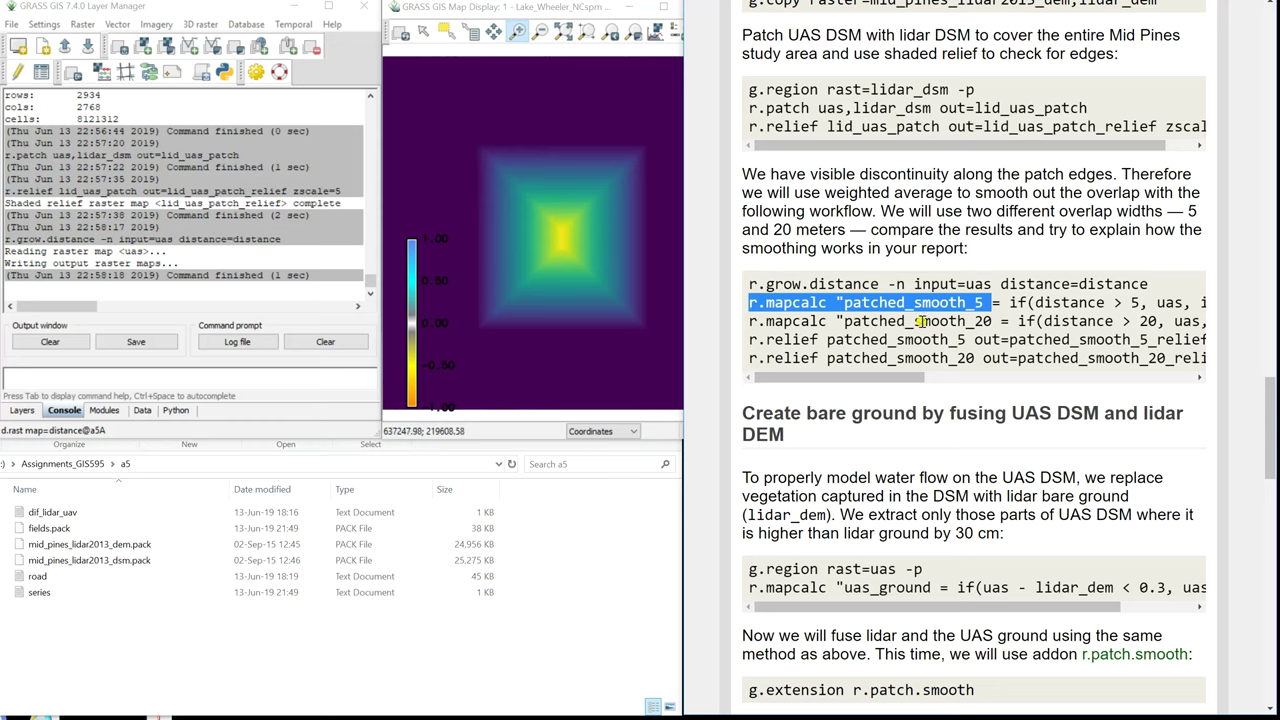
left_click_drag(752, 321, 1246, 321)
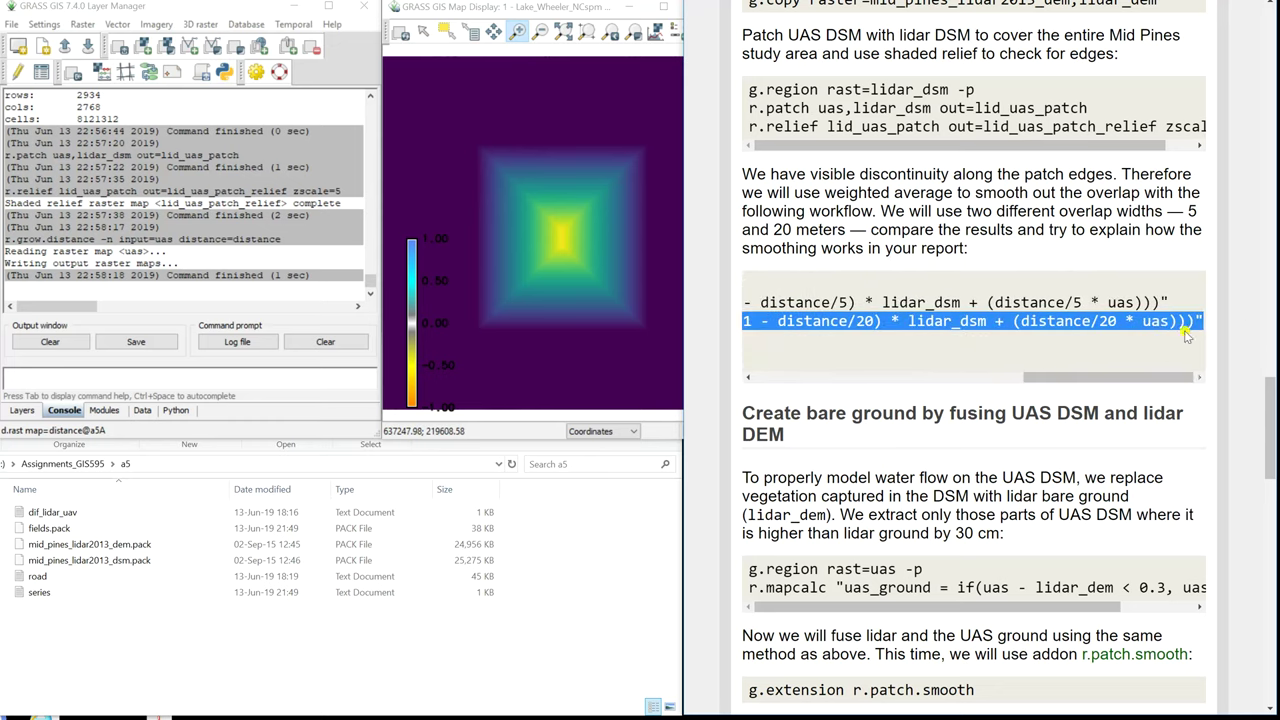
left_click(1166, 297)
left_click_drag(1172, 299, 576, 308)
key("ctrl+c")
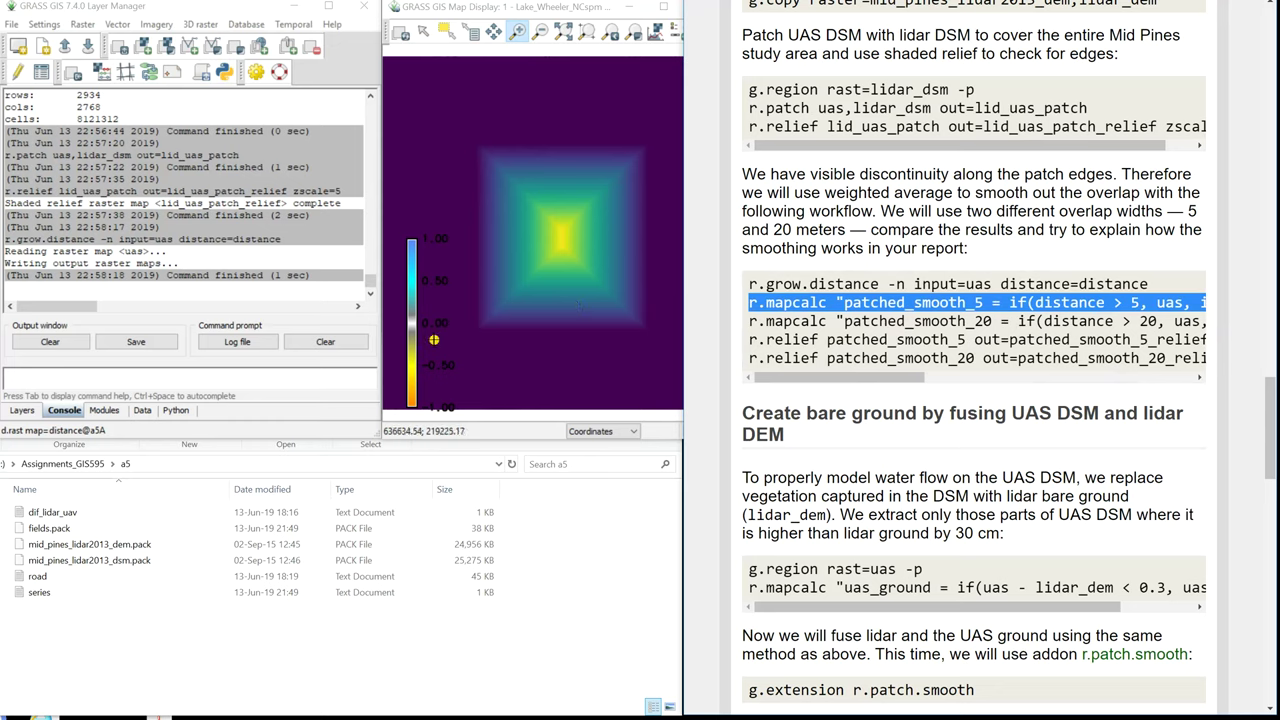
left_click(306, 371)
key("ctrl+v")
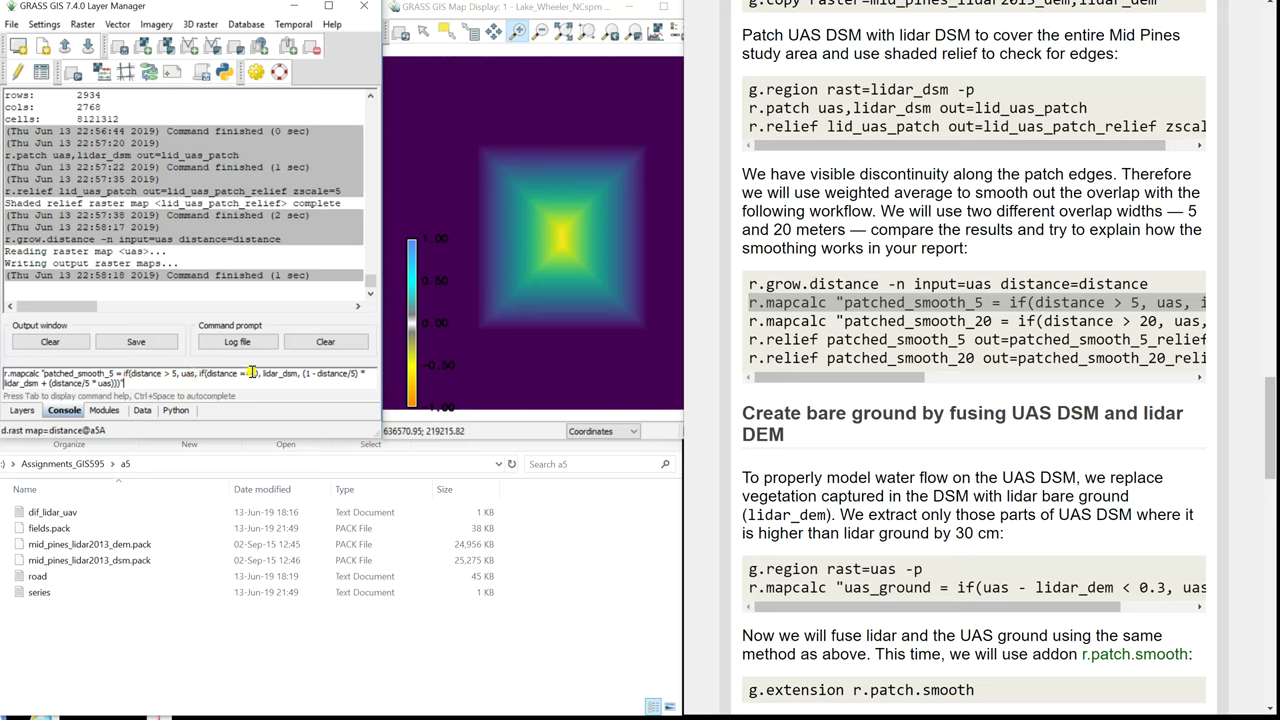
type("0,")
key("Return")
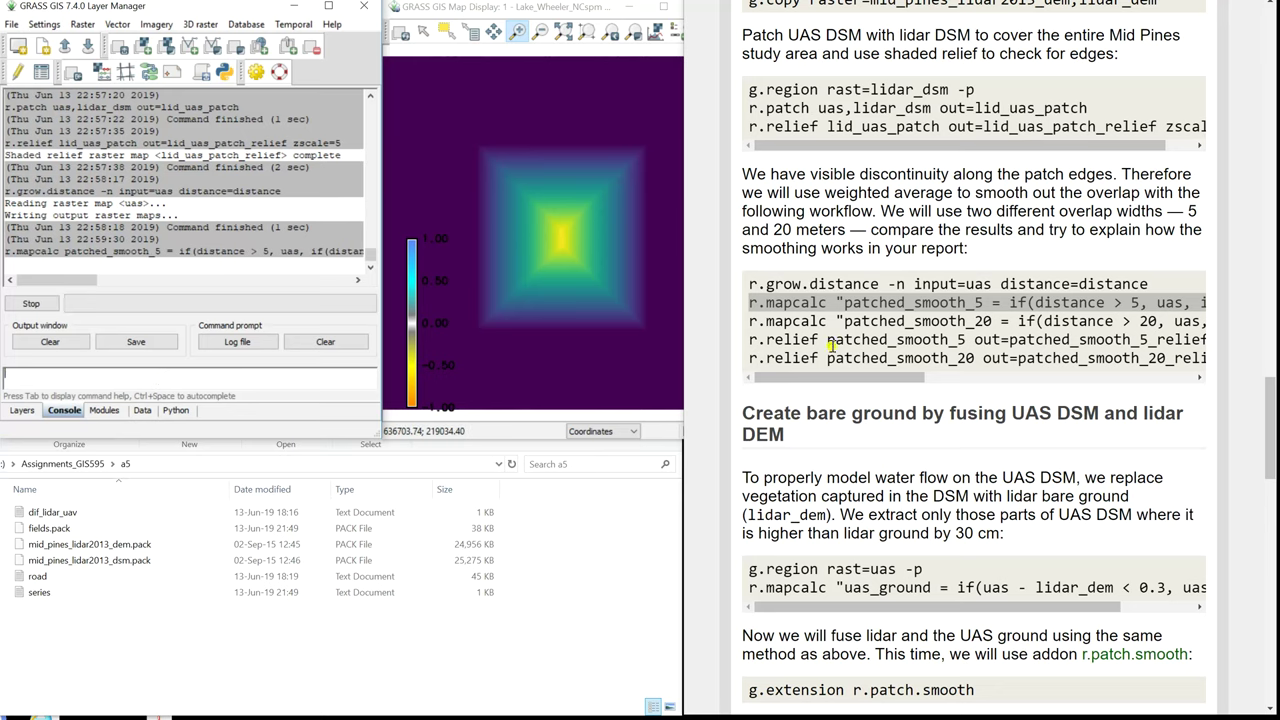
Compute patched_smooth_20 with the assignment's r.mapcalc expression, blending uas and lidar_dsm by distance/20 across a 20 m overlap
left_click_drag(752, 321, 1268, 321)
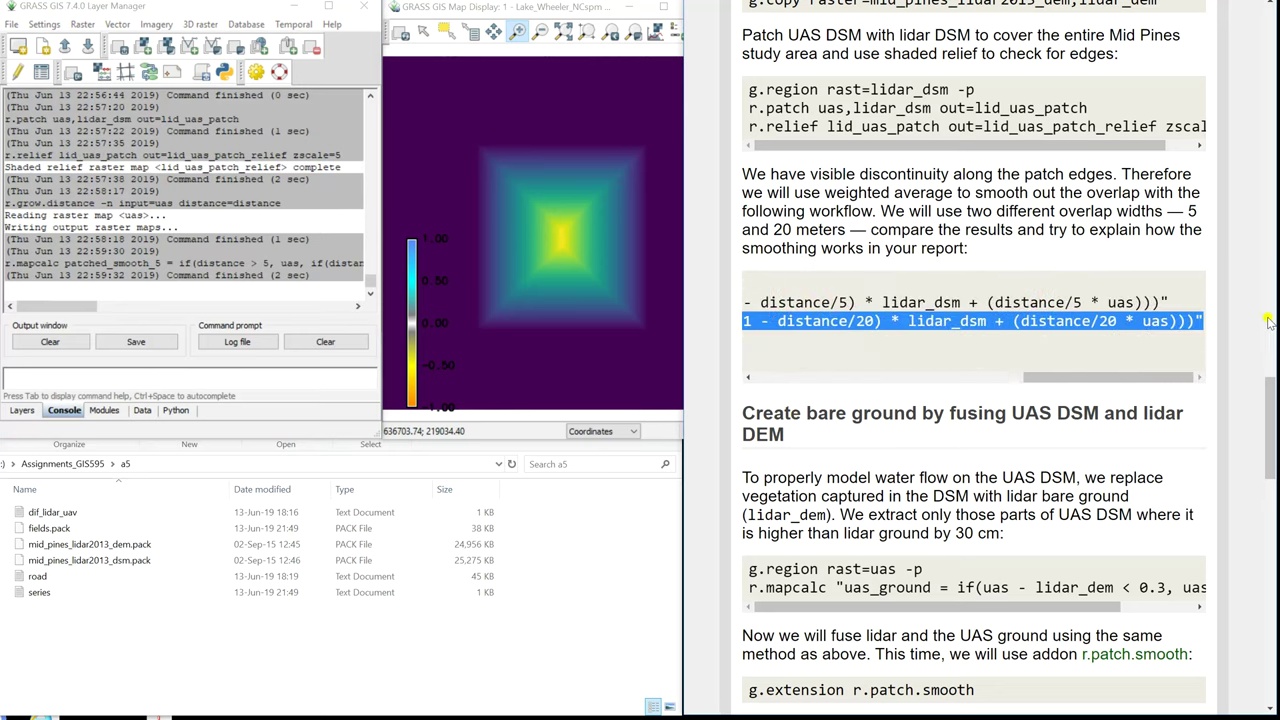
key("ctrl+c")
left_click(170, 382)
key("ctrl+v")
key("Return")
Compute the shaded relief patched_smooth_5_relief from patched_smooth_5 with zscale=5 and examine the western patch edge up close
left_click_drag(1056, 413, 718, 418)
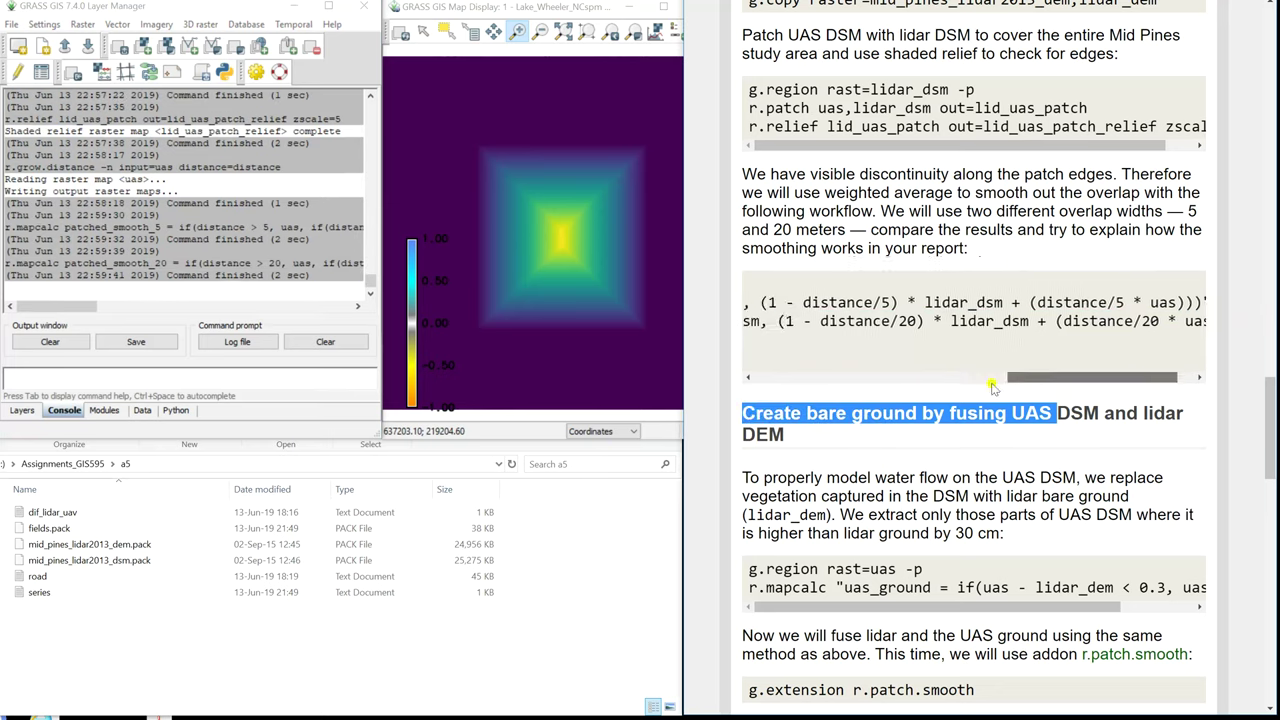
scroll(755, 348, "left", 10)
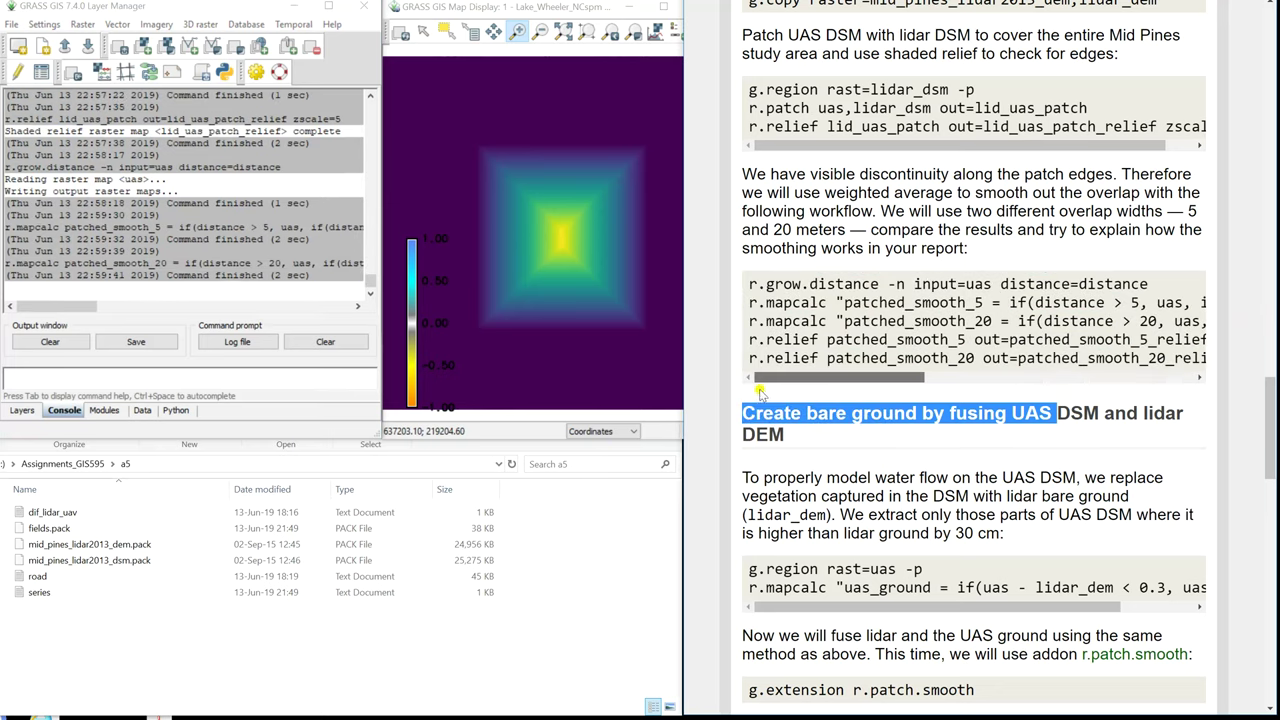
left_click_drag(750, 343, 1256, 345)
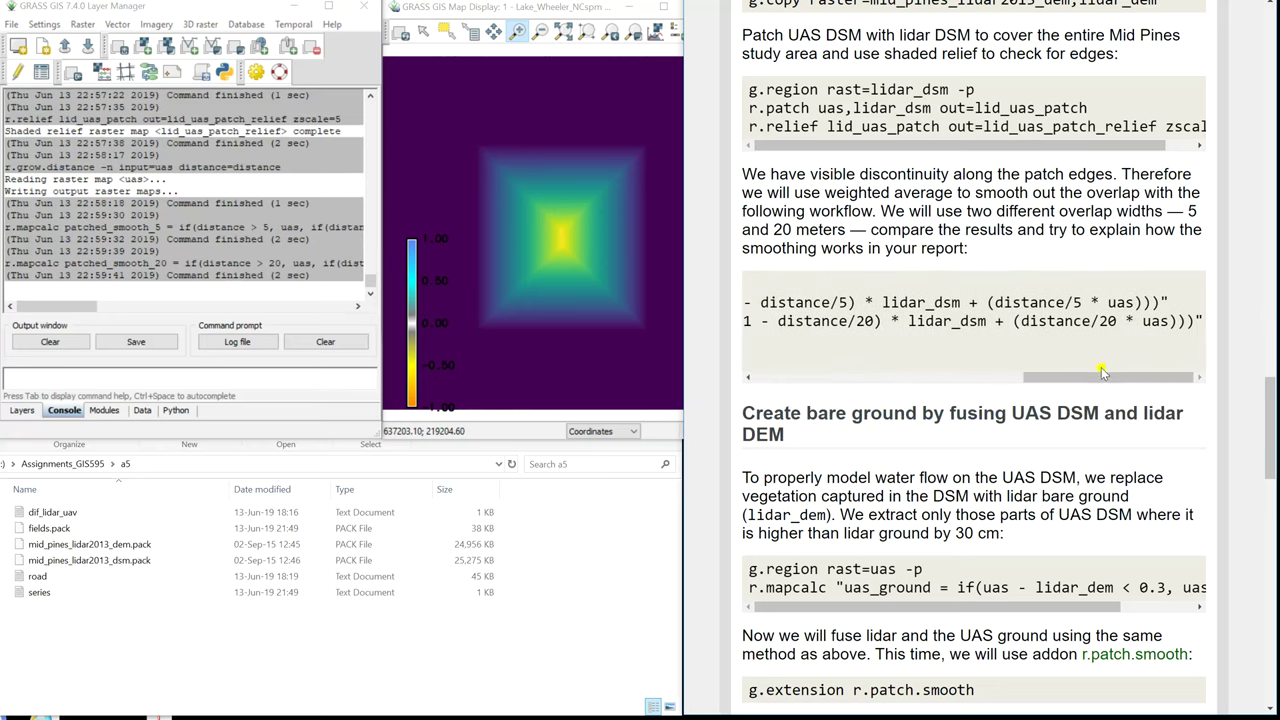
left_click(125, 380)
key("ctrl+v")
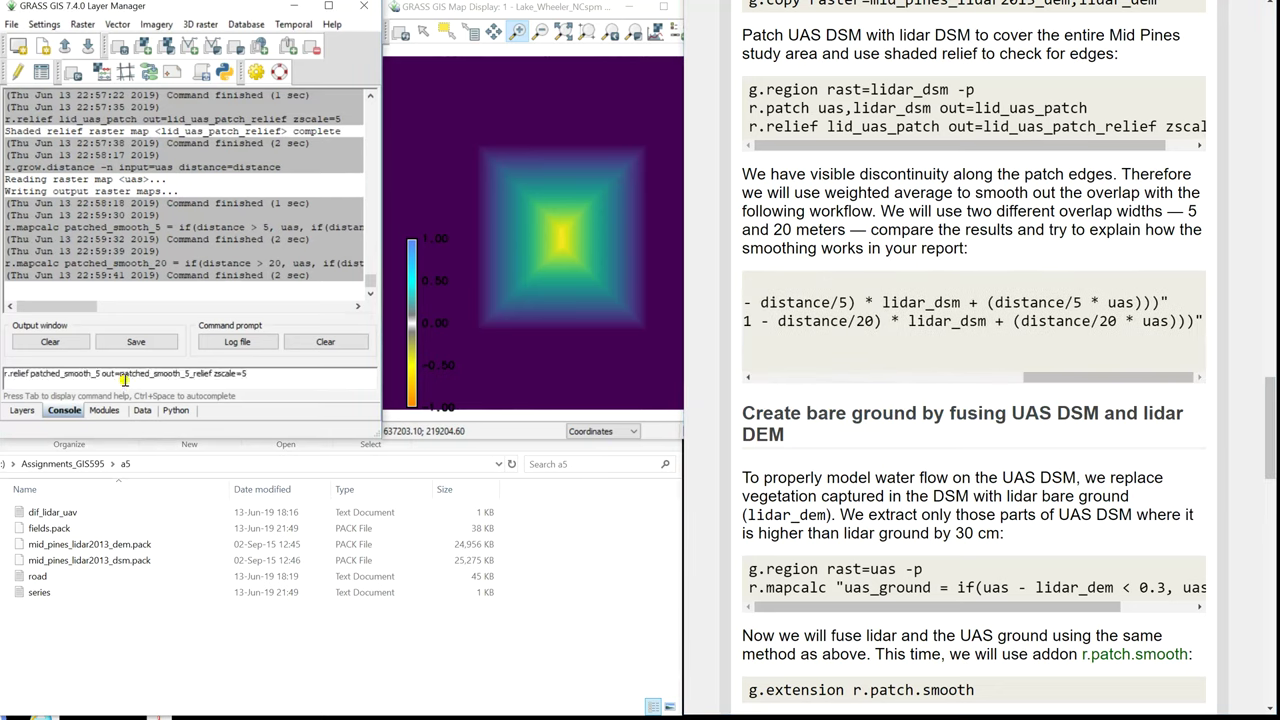
key("Return")
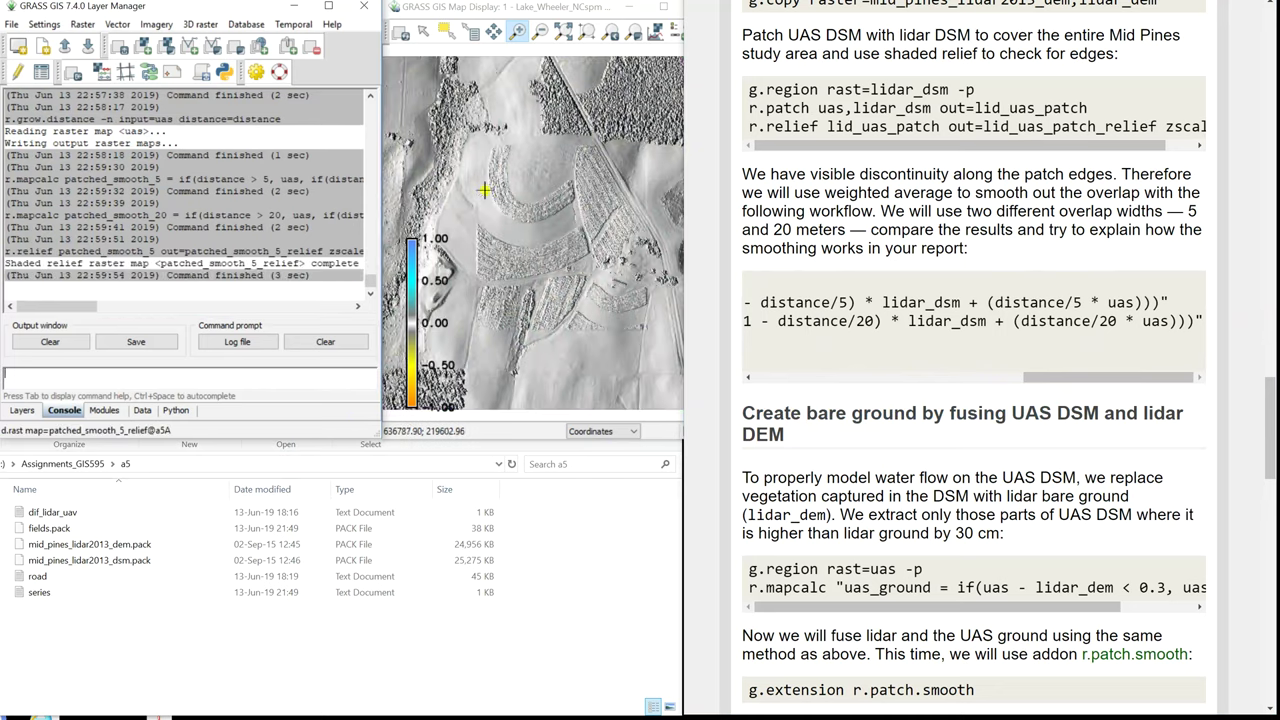
left_click_drag(464, 208, 497, 248)
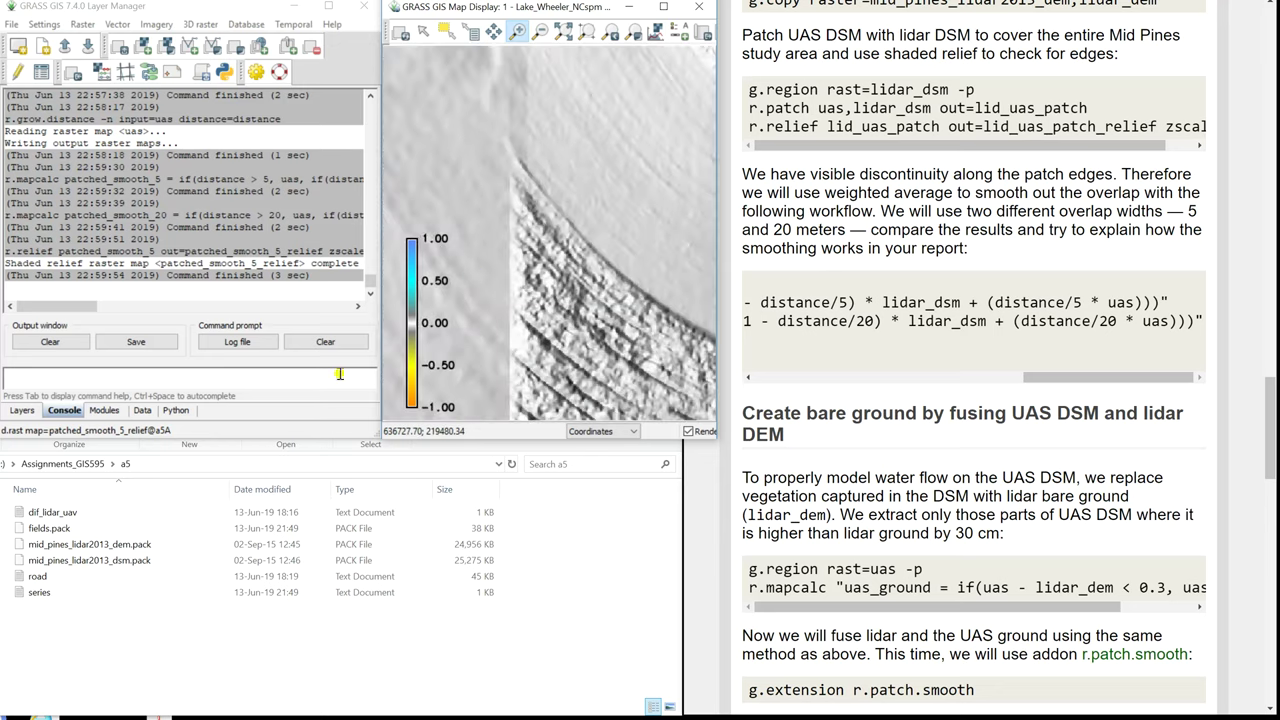
Compute the shaded relief patched_smooth_20_relief from patched_smooth_20 with zscale=5
left_click_drag(1035, 340, 1240, 362)
left_click(22, 410)
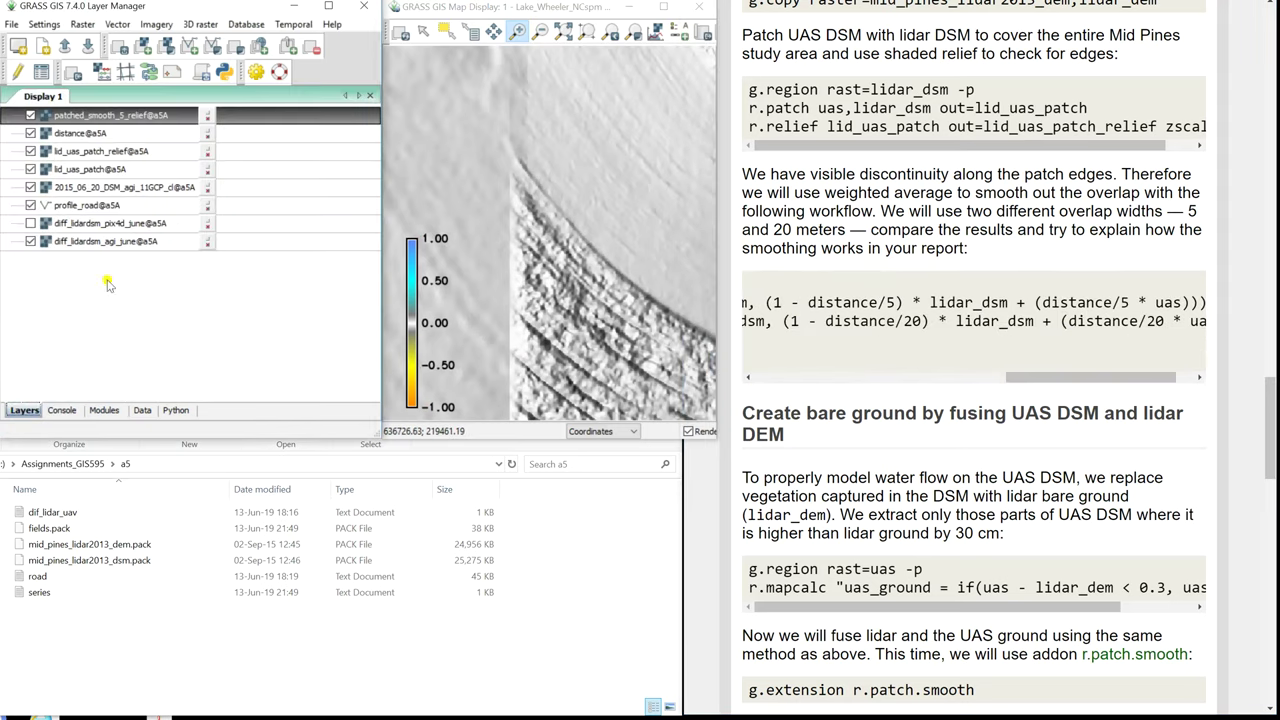
left_click(62, 410)
left_click(73, 380)
key("ctrl+v")
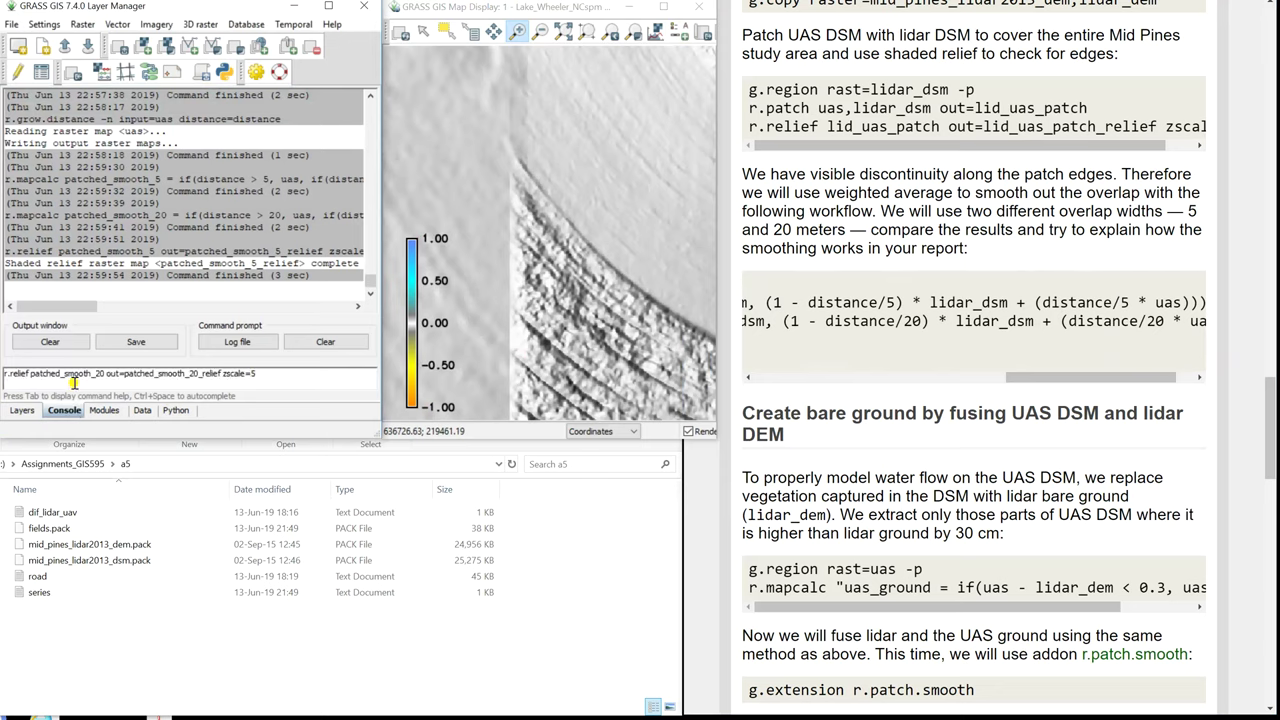
key("Return")
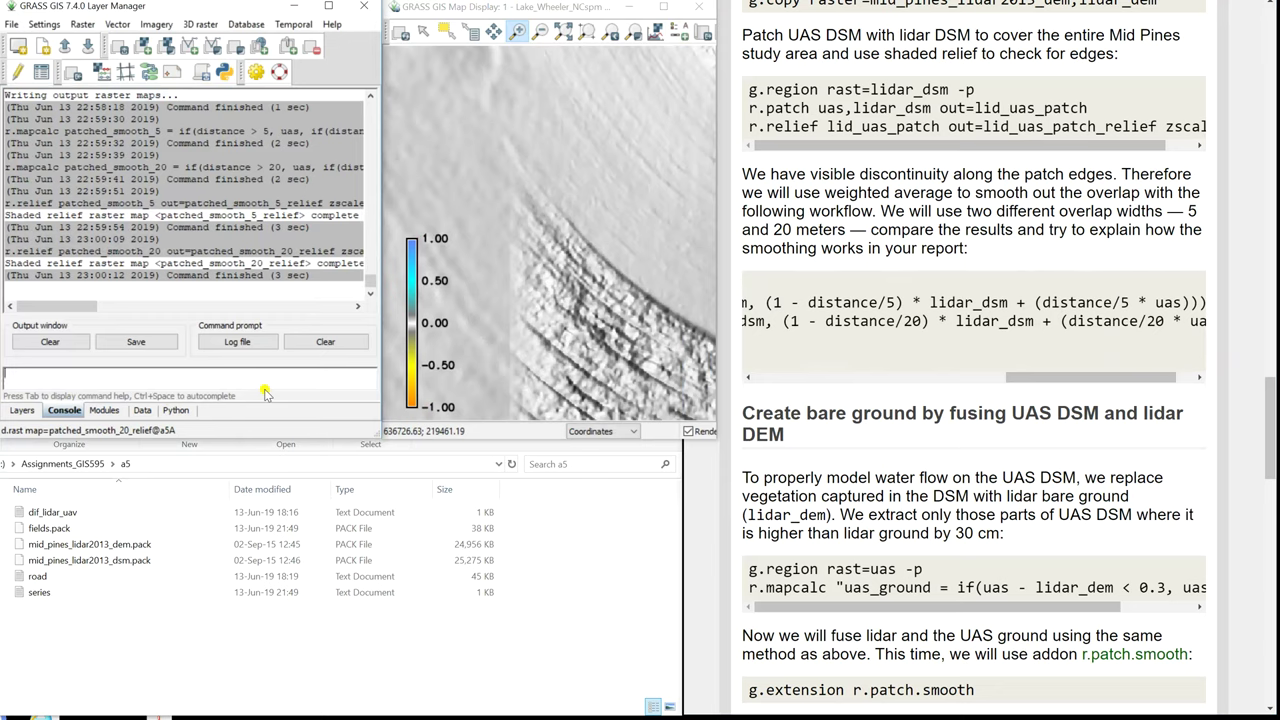
With the distance layer hidden, compare patched_smooth_20_relief, patched_smooth_5_relief and lid_uas_patch_relief at the patch edge by toggling the upper two layers' visibility
left_click(24, 409)
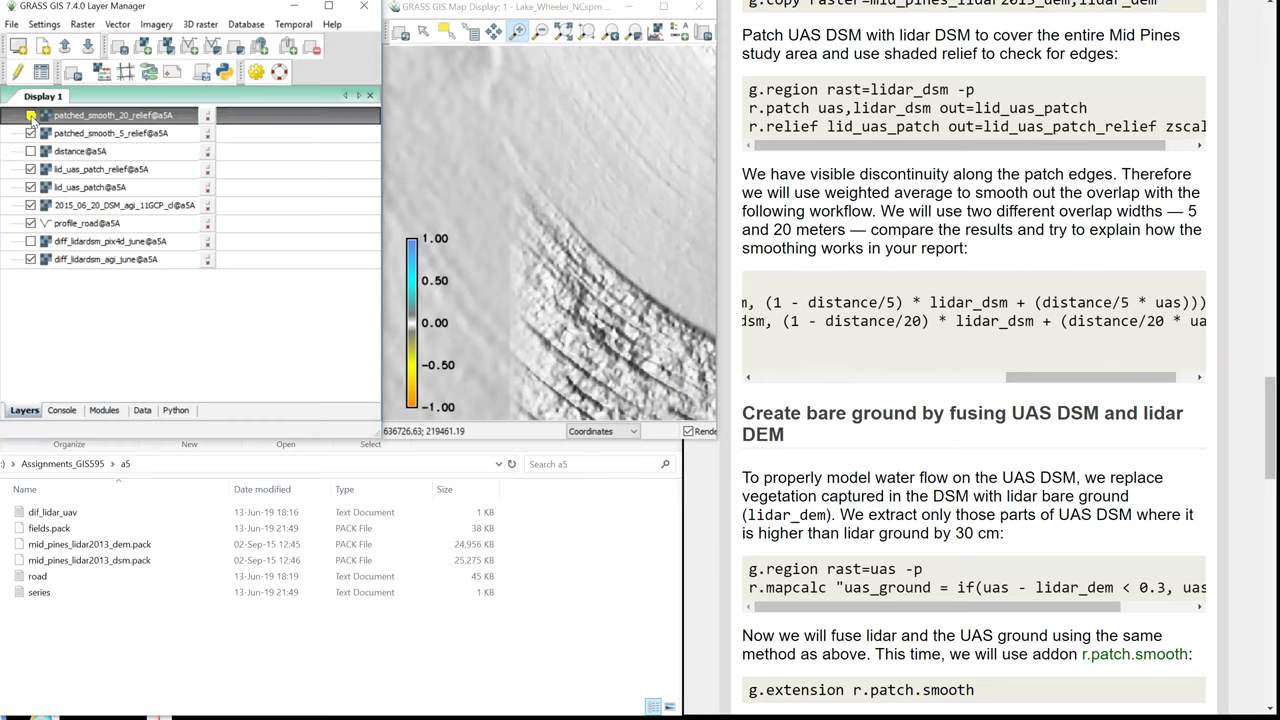
left_click(31, 116)
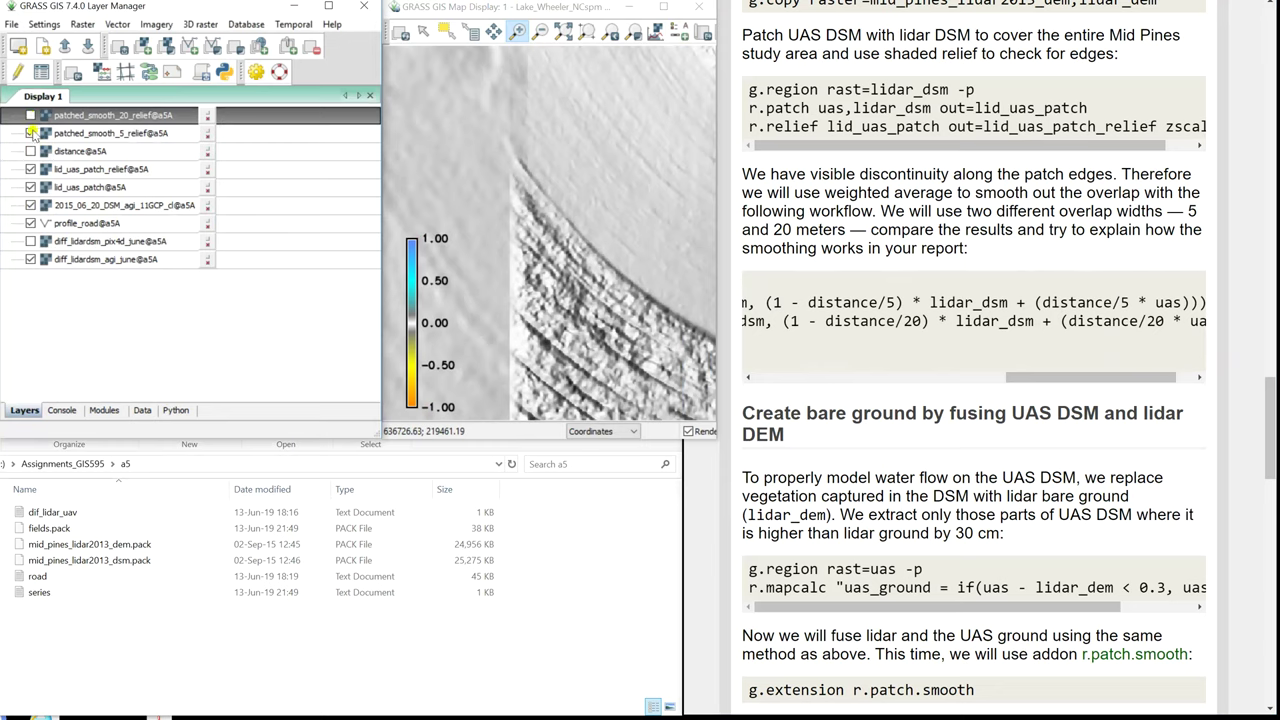
left_click(31, 134)
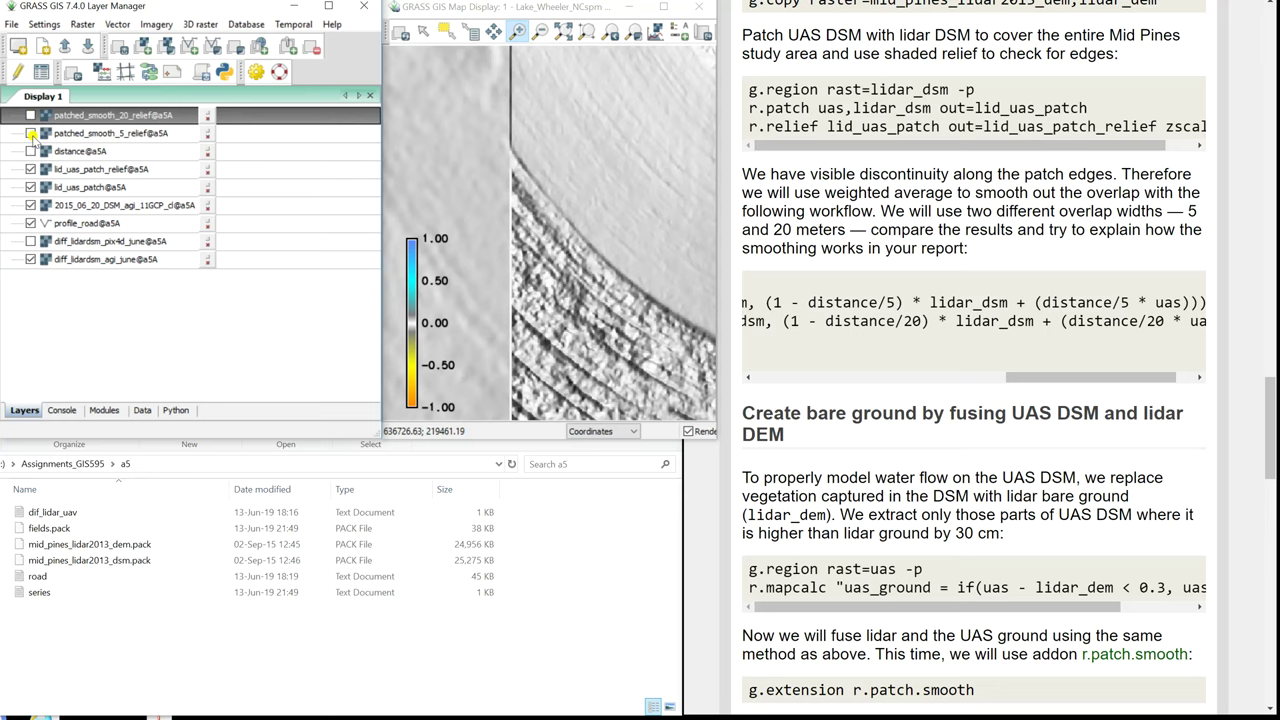
left_click(31, 134)
left_click(30, 116)
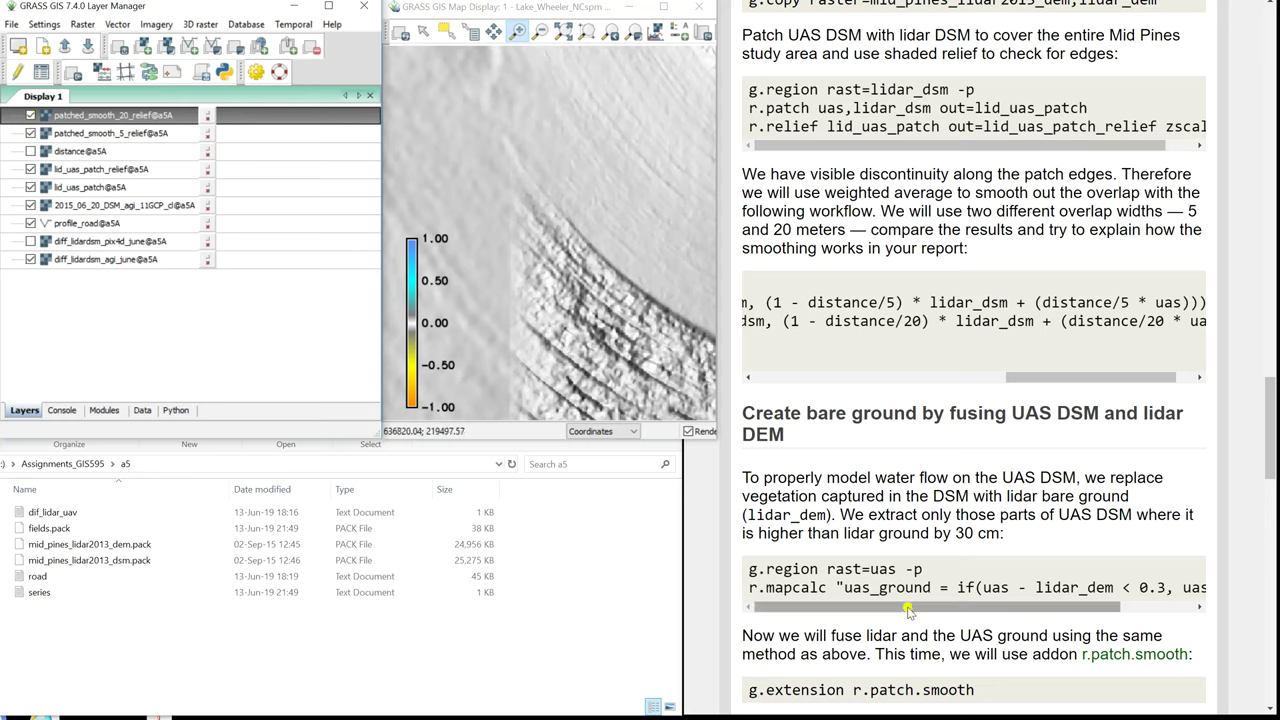
Set the computational region to the extent of raster uas with g.region and print its settings
scroll(914, 568, "down", 3)
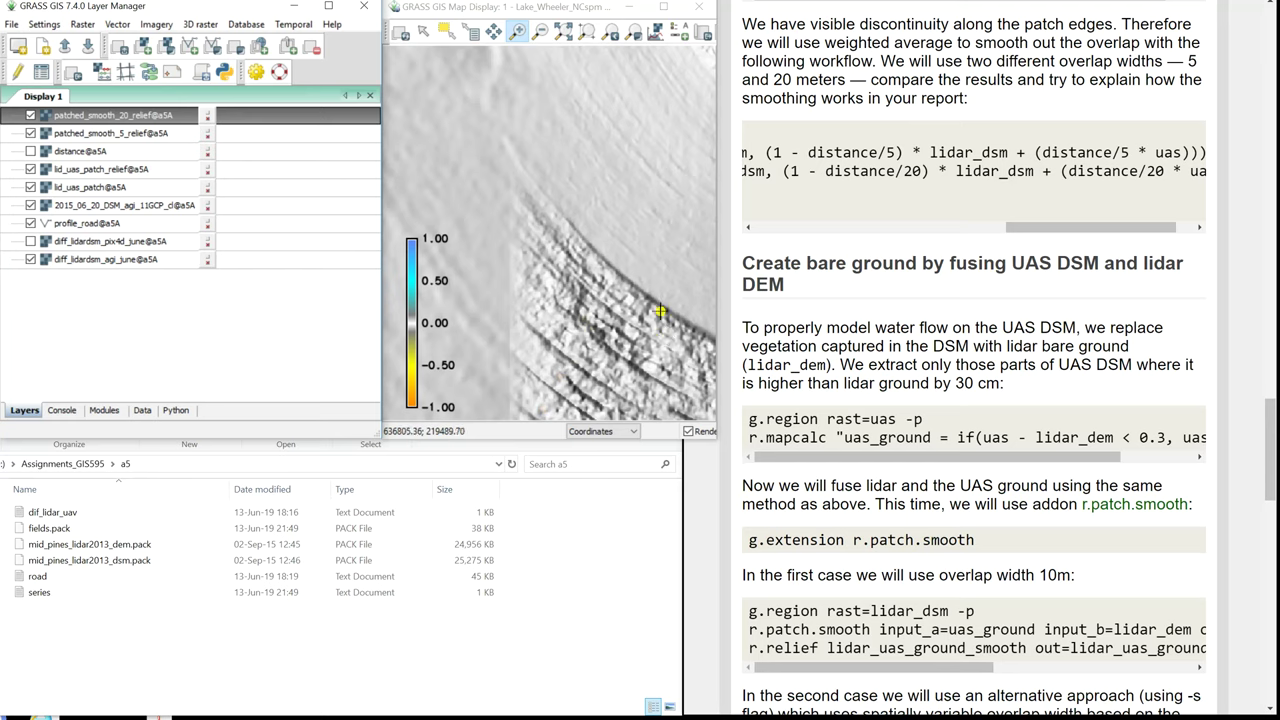
left_click(928, 420)
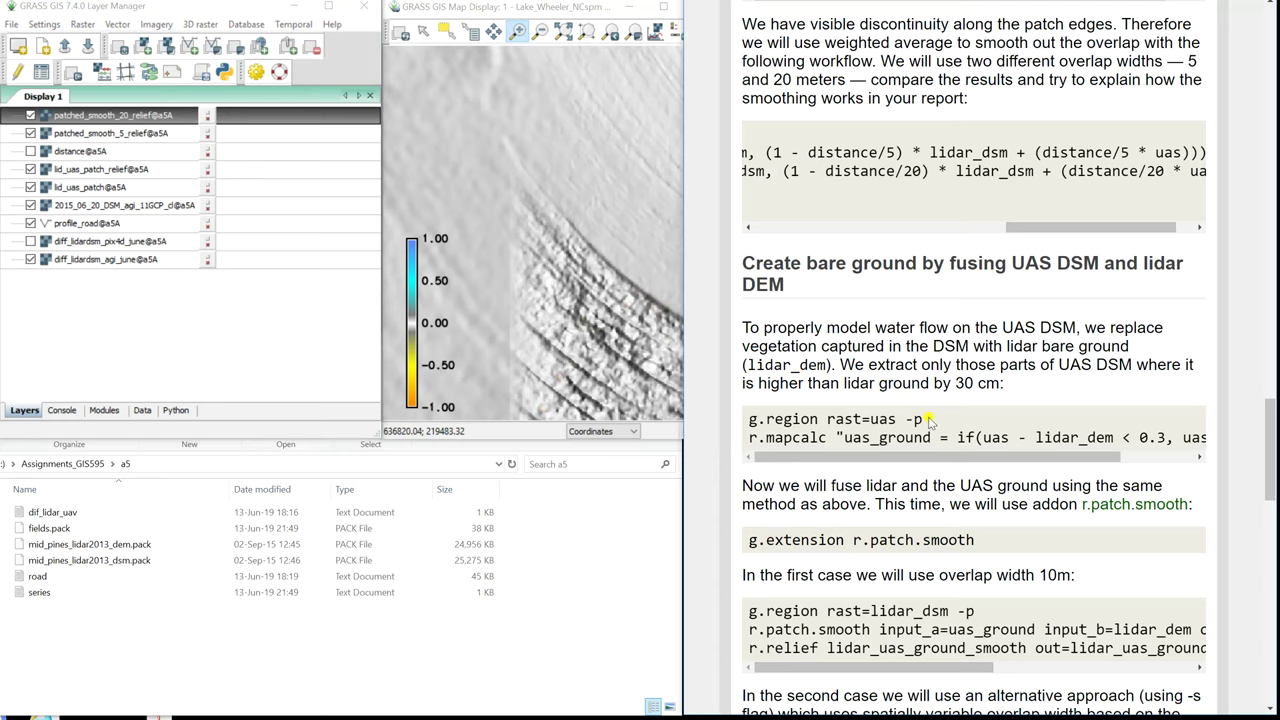
left_click_drag(928, 420, 733, 427)
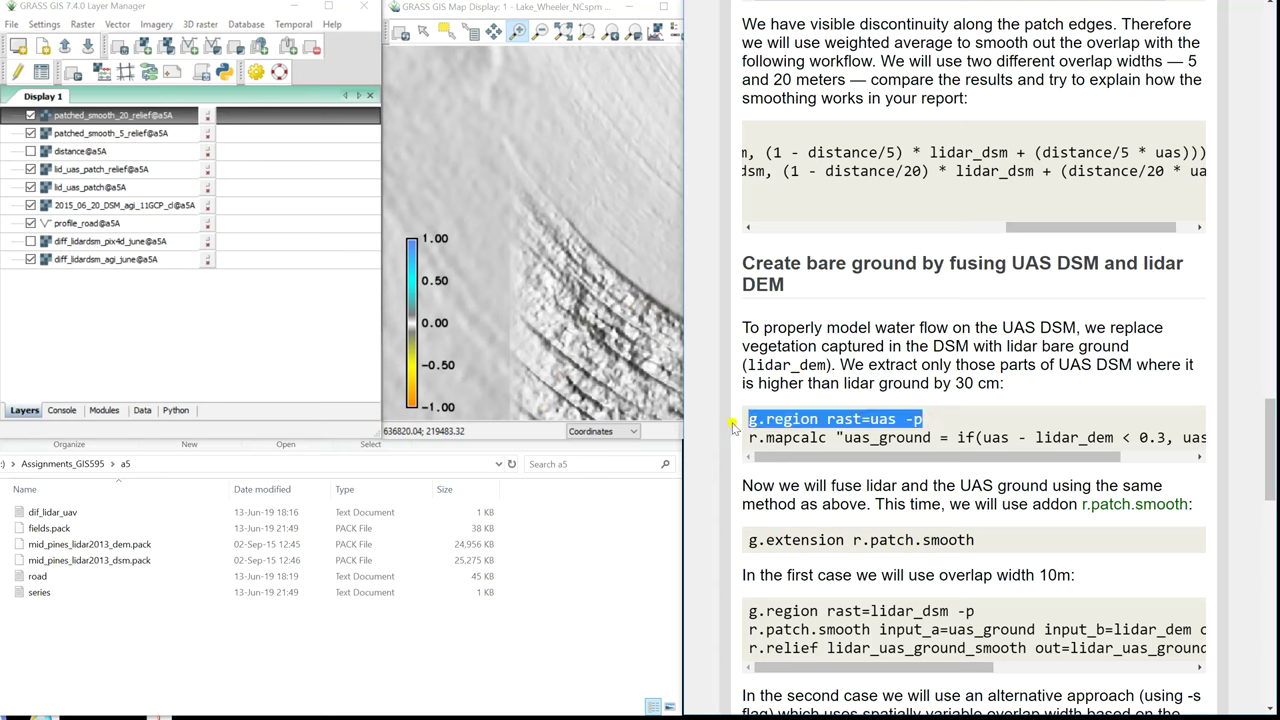
left_click(62, 410)
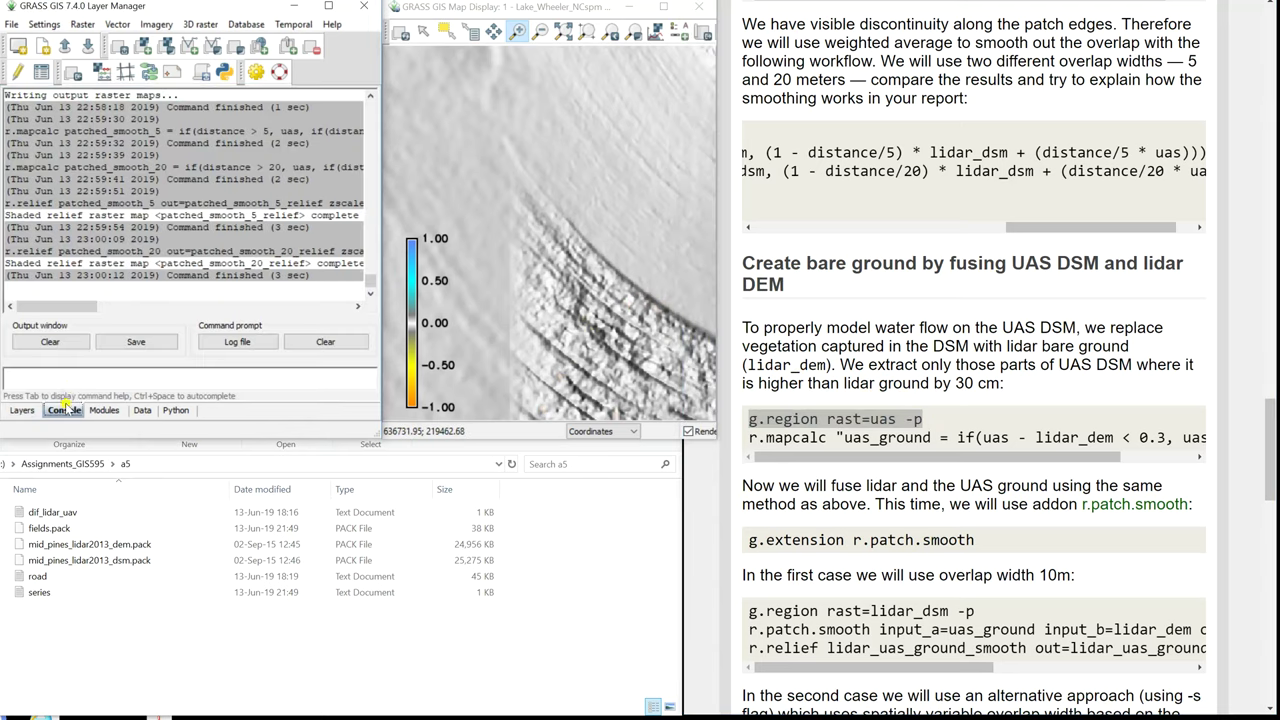
left_click(74, 376)
key("ctrl+v")
key("Return")
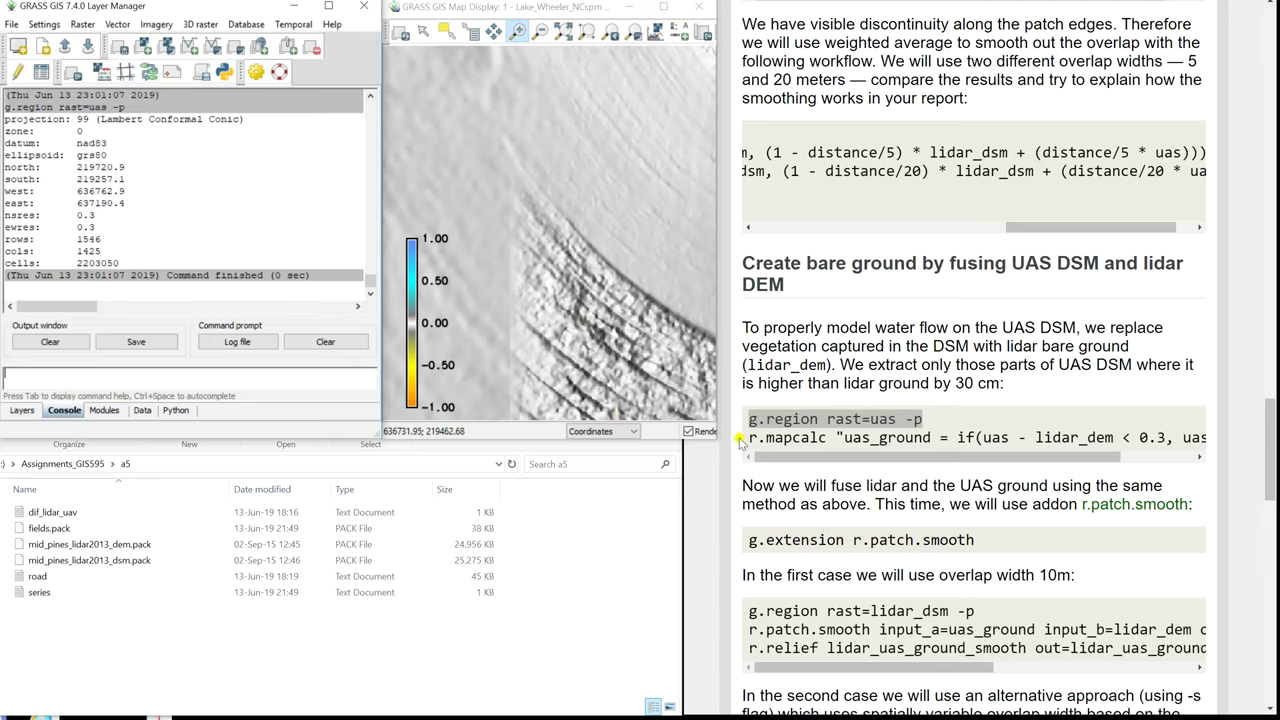
Extract the bare-ground raster by running r.mapcalc "uas_ground = if(uas - lidar_dem < 0.3, uas, null())"
left_click_drag(748, 442, 1217, 437)
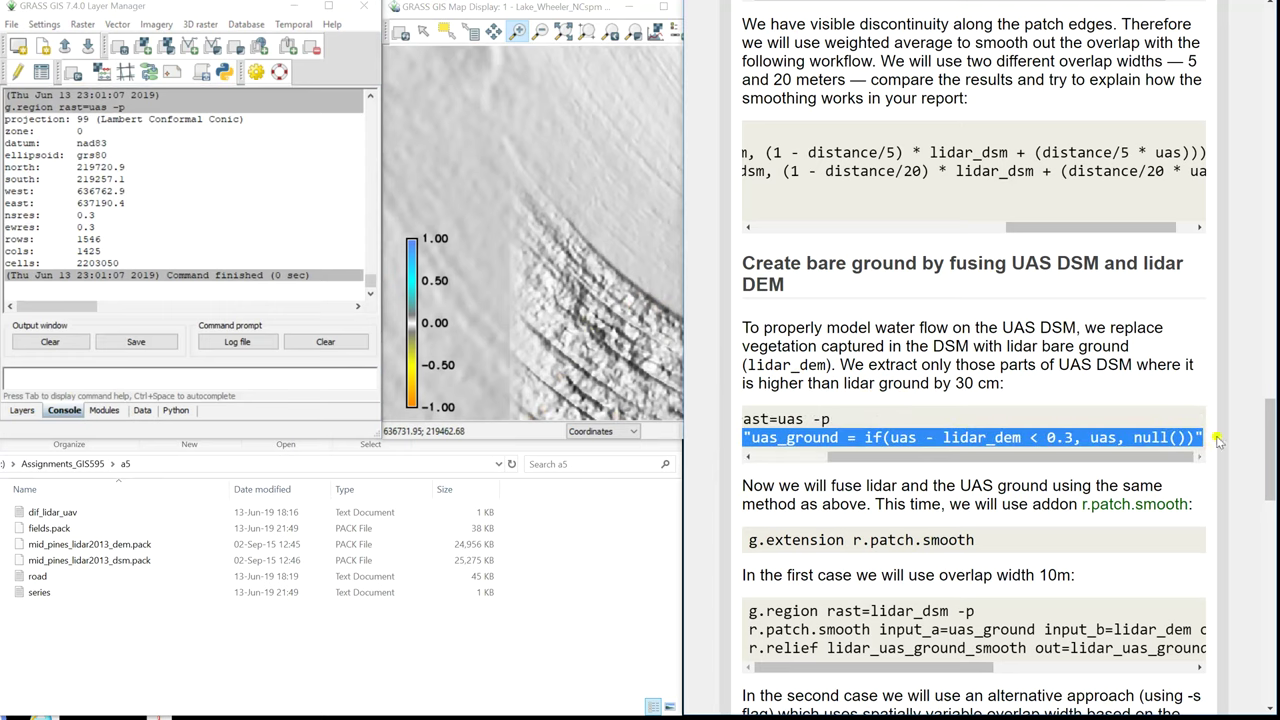
key("ctrl+c")
left_click(249, 380)
key("ctrl+v")
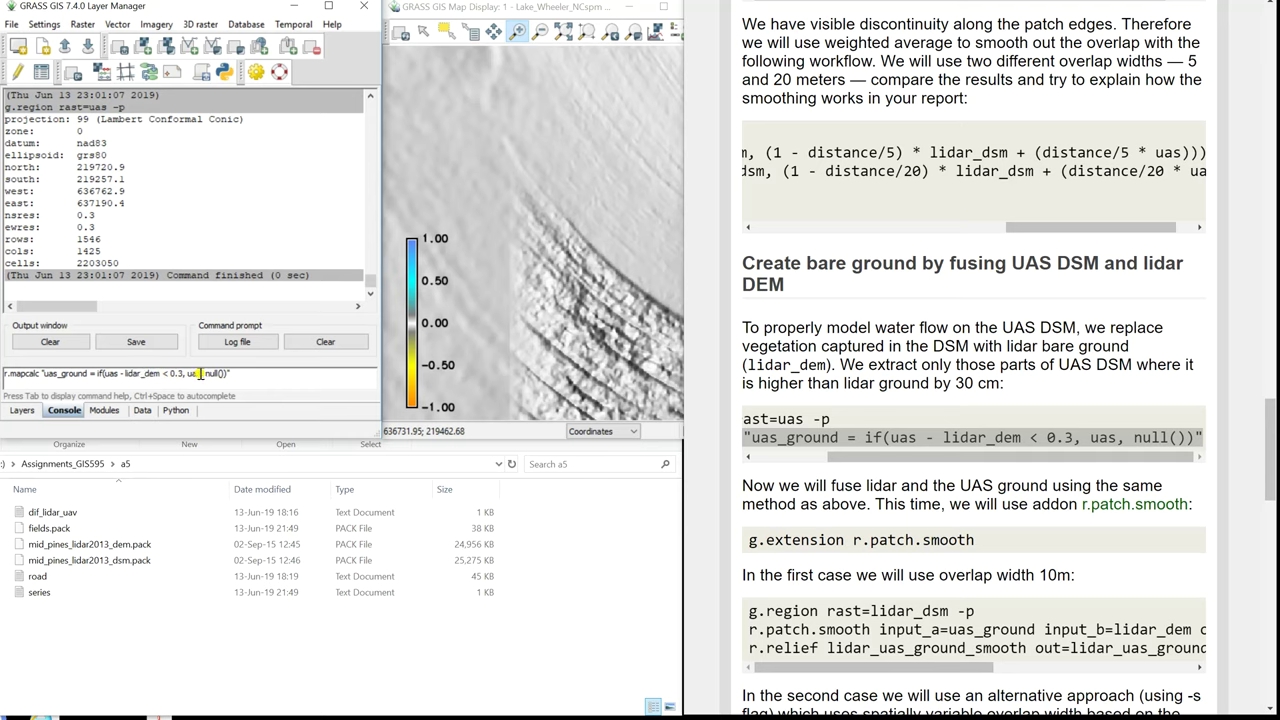
left_click(226, 373)
key("Return")
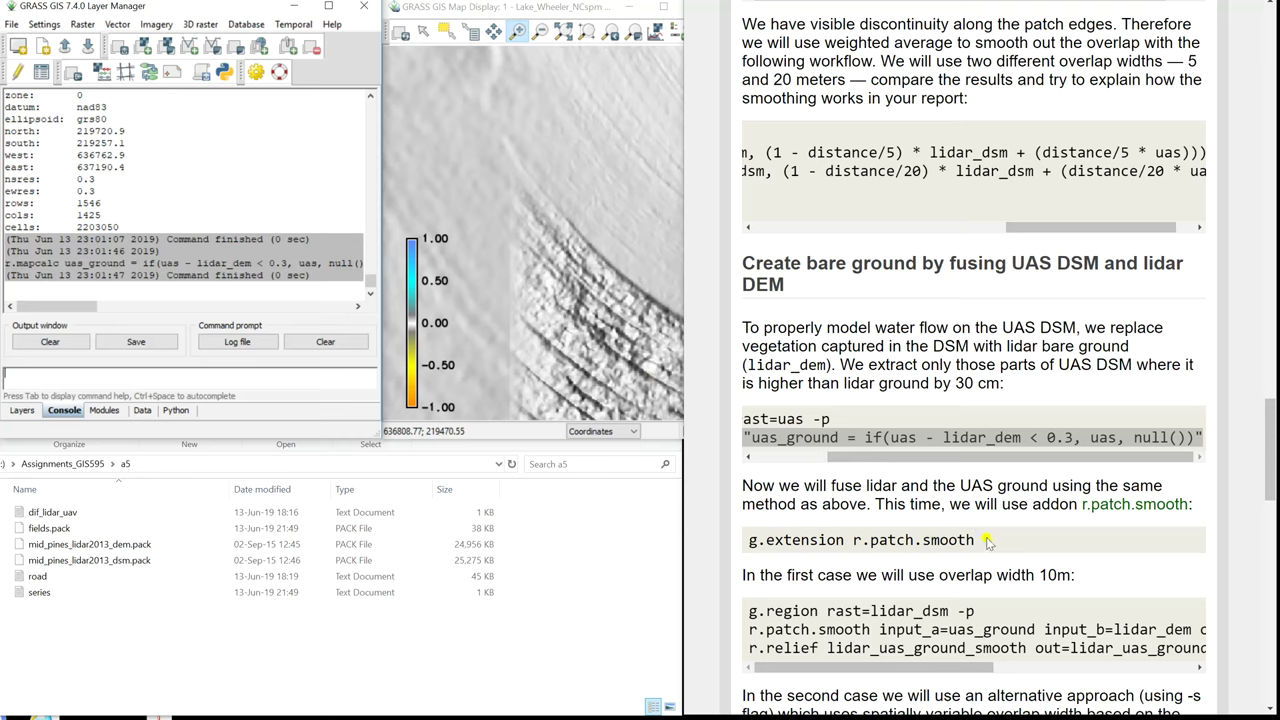
Install the r.patch.smooth addon with g.extension
left_click_drag(987, 541, 736, 548)
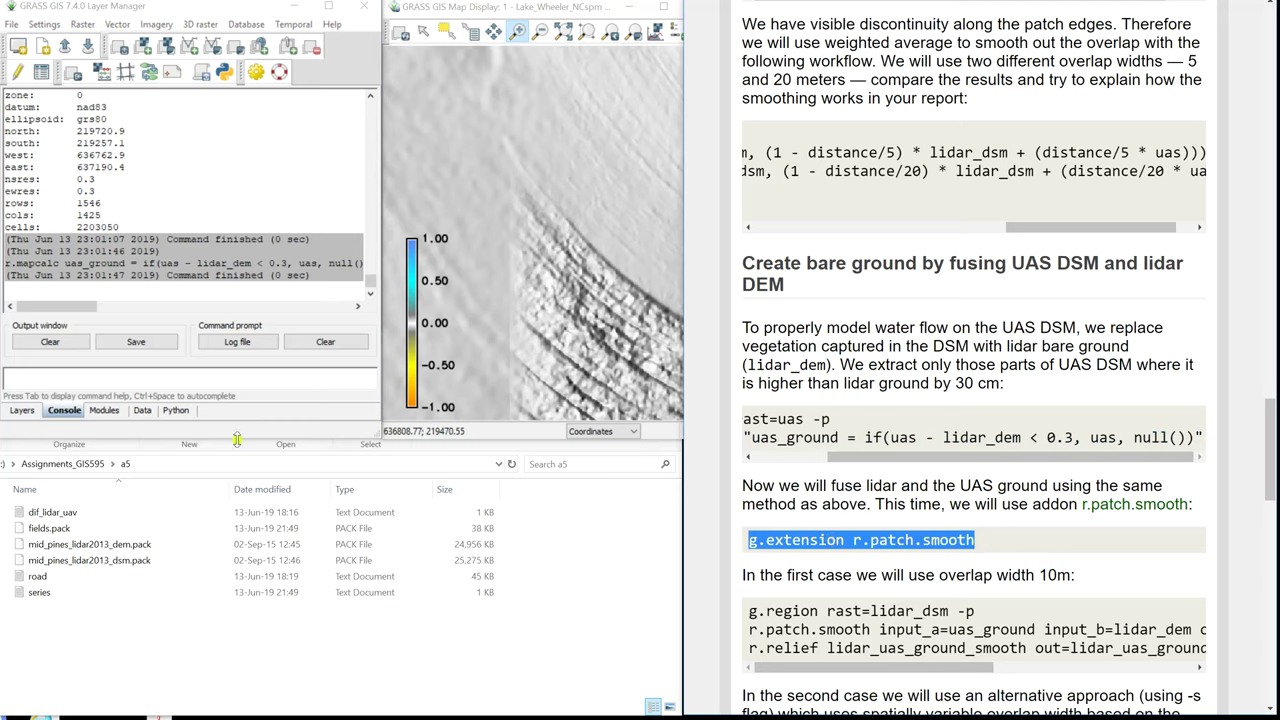
left_click(218, 382)
key("ctrl+v")
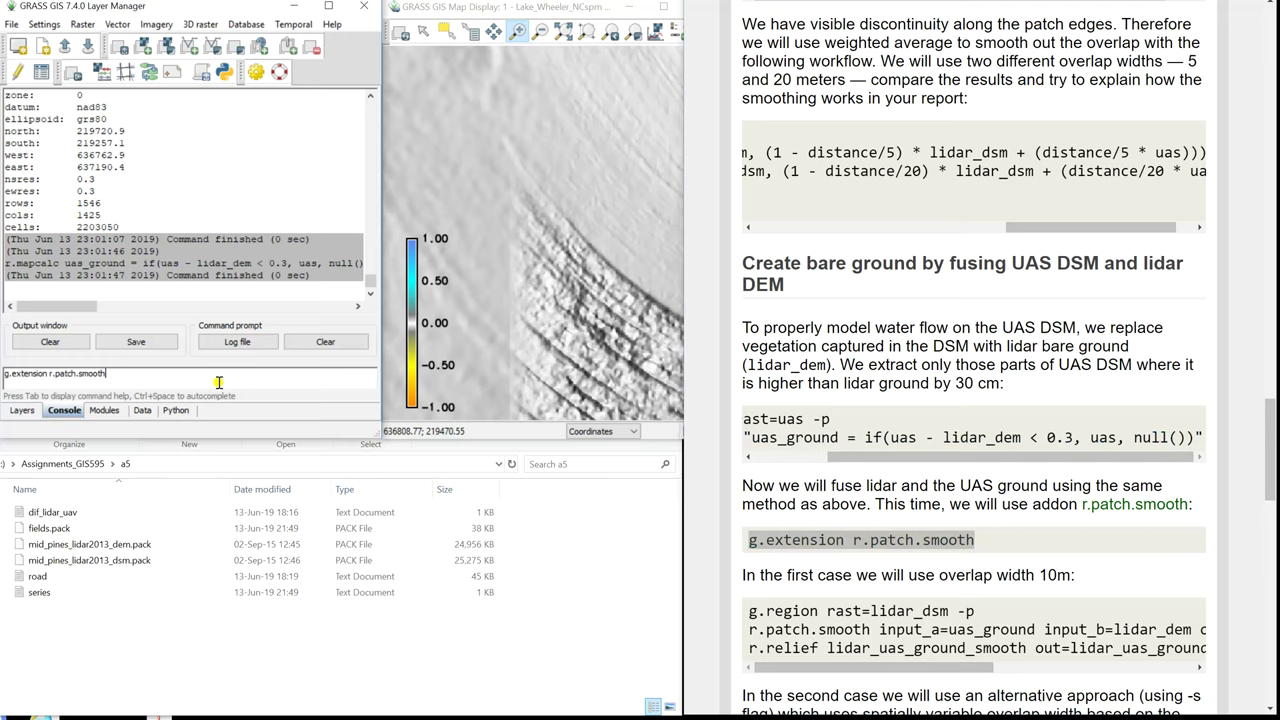
key("Return")
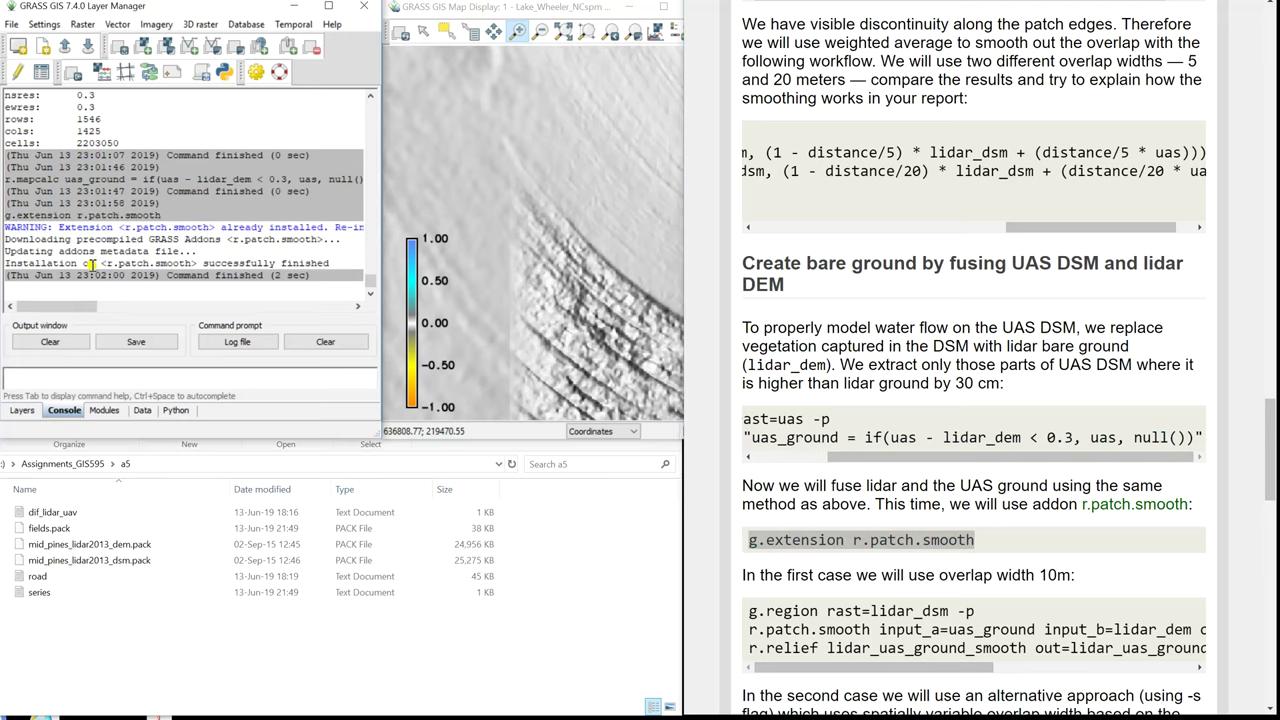
Set the computational region back to the extent of raster lidar_dsm with g.region -p
scroll(832, 535, "down", 2)
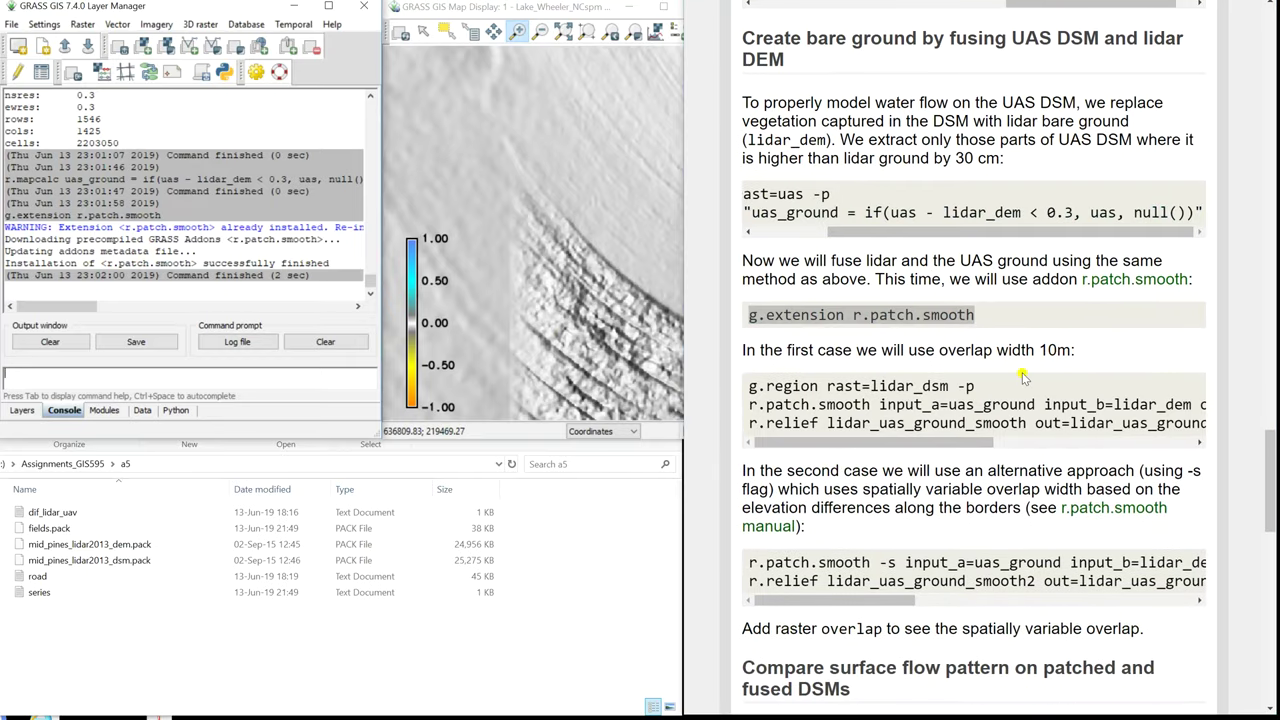
left_click_drag(978, 389, 730, 390)
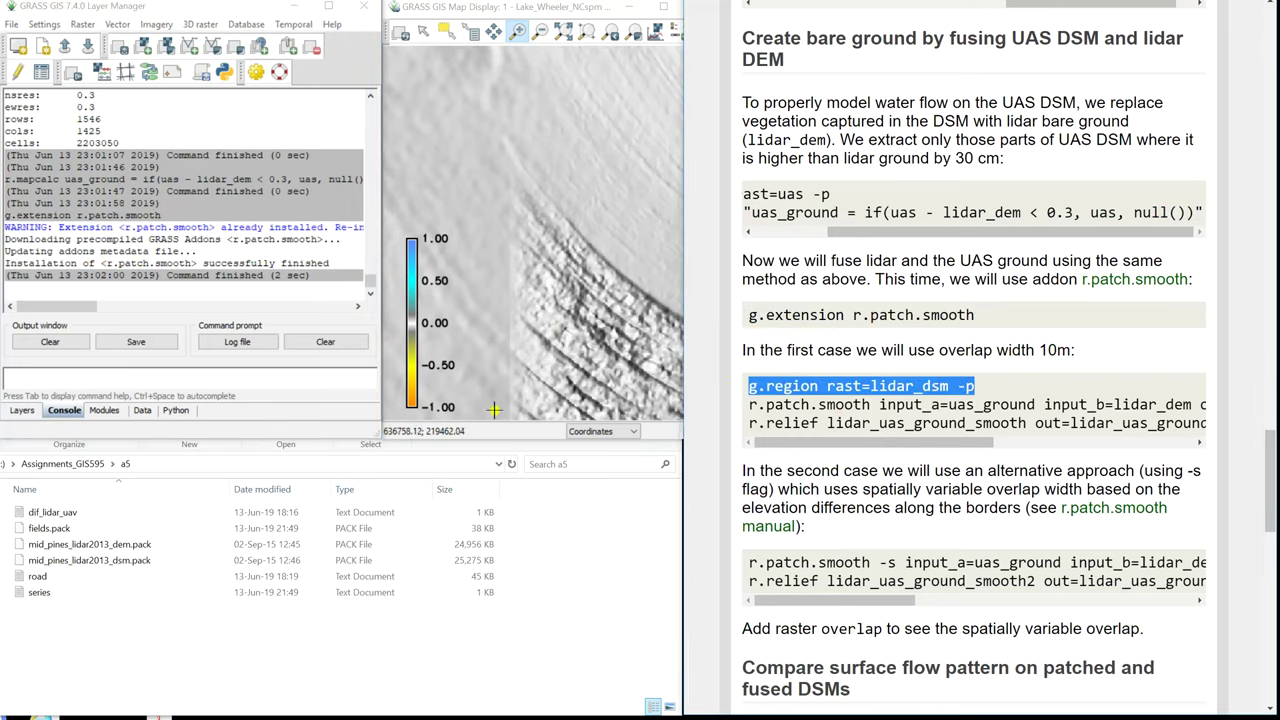
left_click(344, 385)
key("ctrl+v")
key("Return")
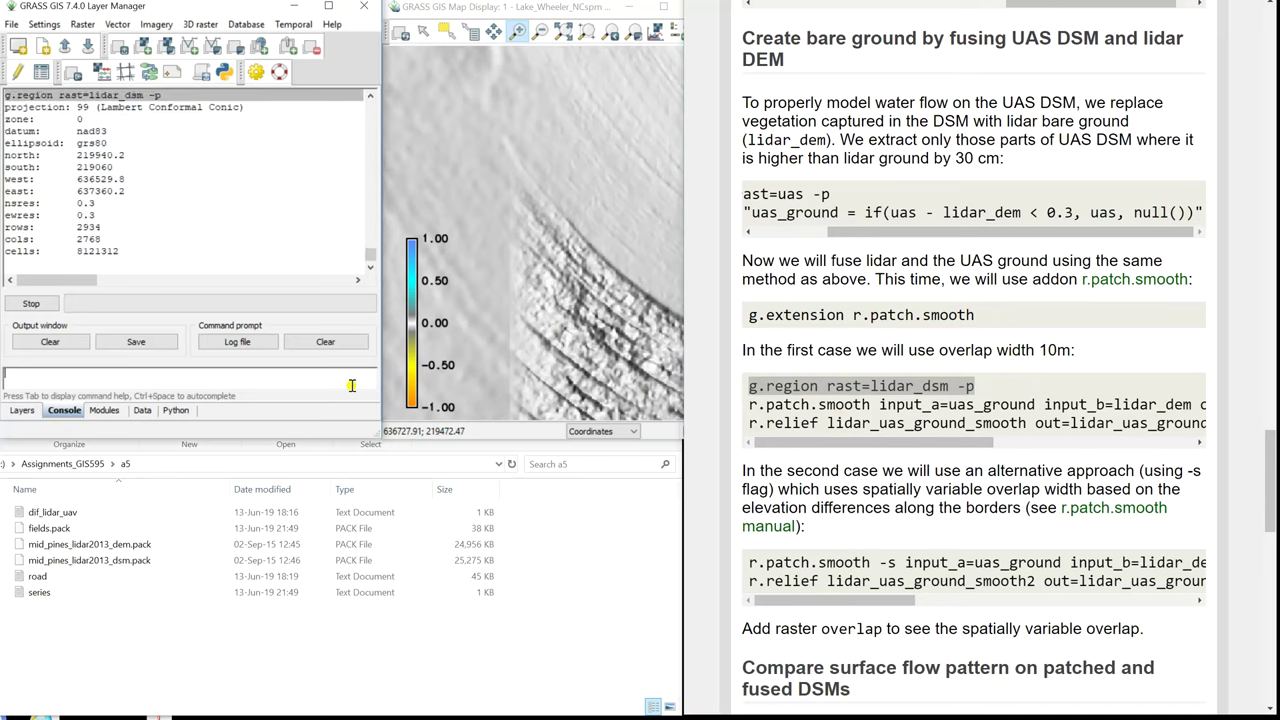
Fuse the UAS ground and lidar DEM by running r.patch.smooth input_a=uas_ground input_b=lidar_dem output=lidar_uas_ground_smooth smooth_dist=10
left_click_drag(750, 405, 1197, 405)
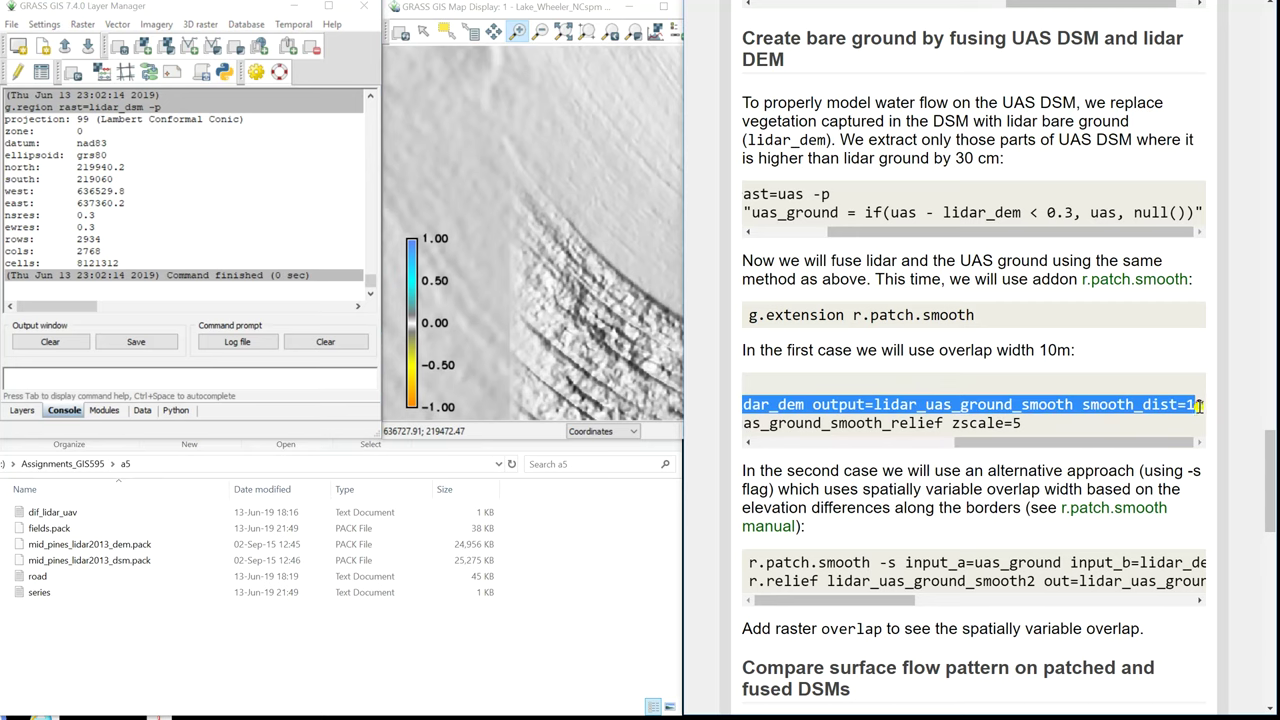
key("ctrl+c")
left_click(312, 380)
key("ctrl+v")
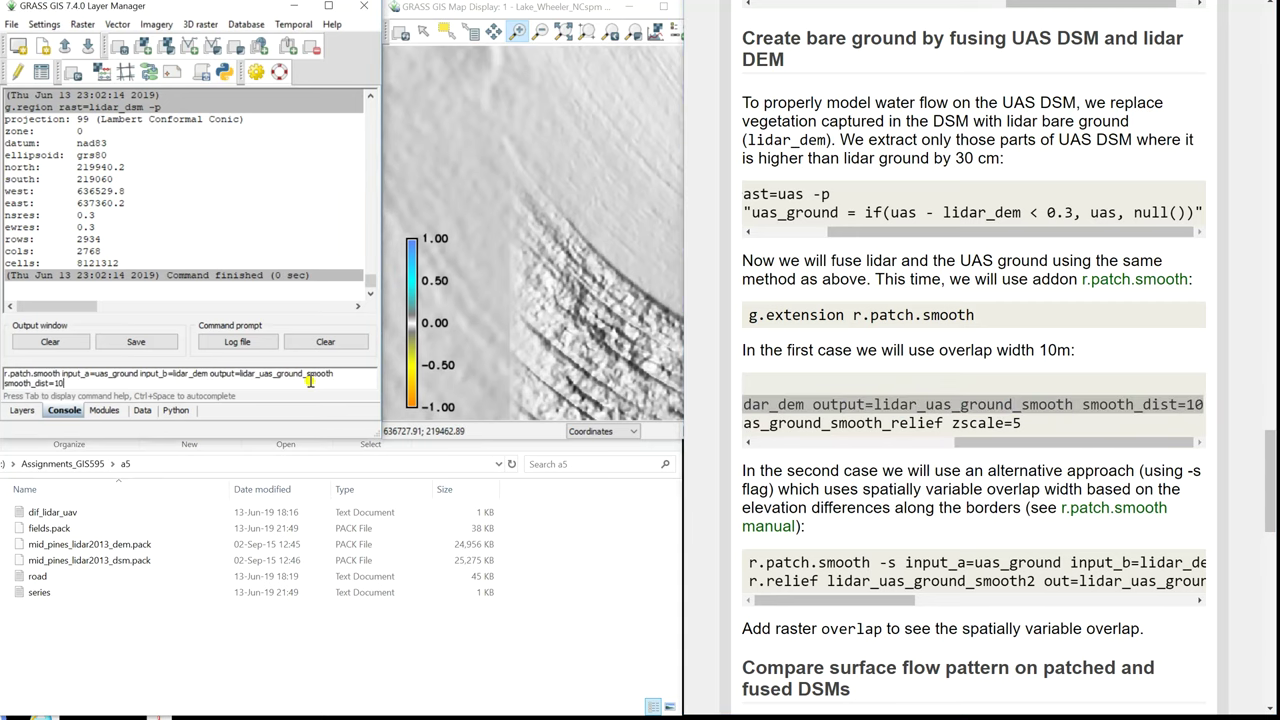
key("Return")
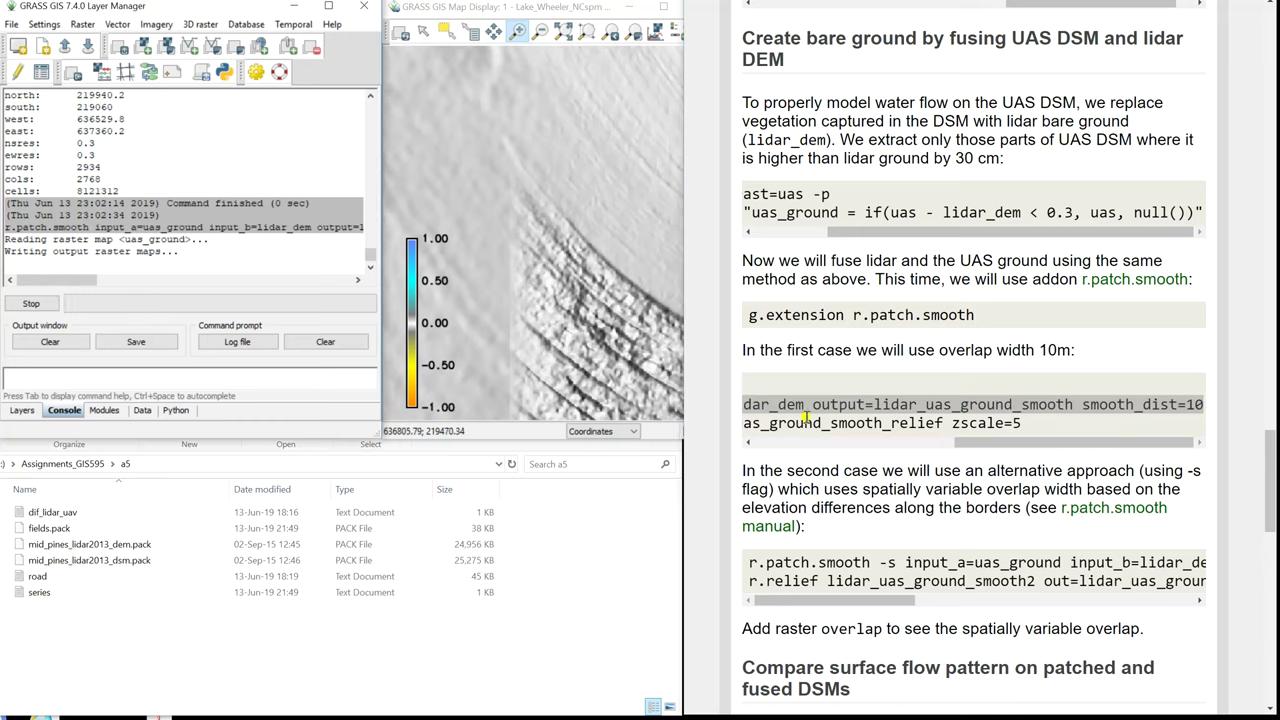
Create the shaded relief of the fused ground by running r.relief lidar_uas_ground_smooth out=lidar_uas_ground_smooth_relief zscale=5
left_click_drag(1021, 423, 700, 428)
key("ctrl+c")
left_click(331, 378)
key("ctrl+v")
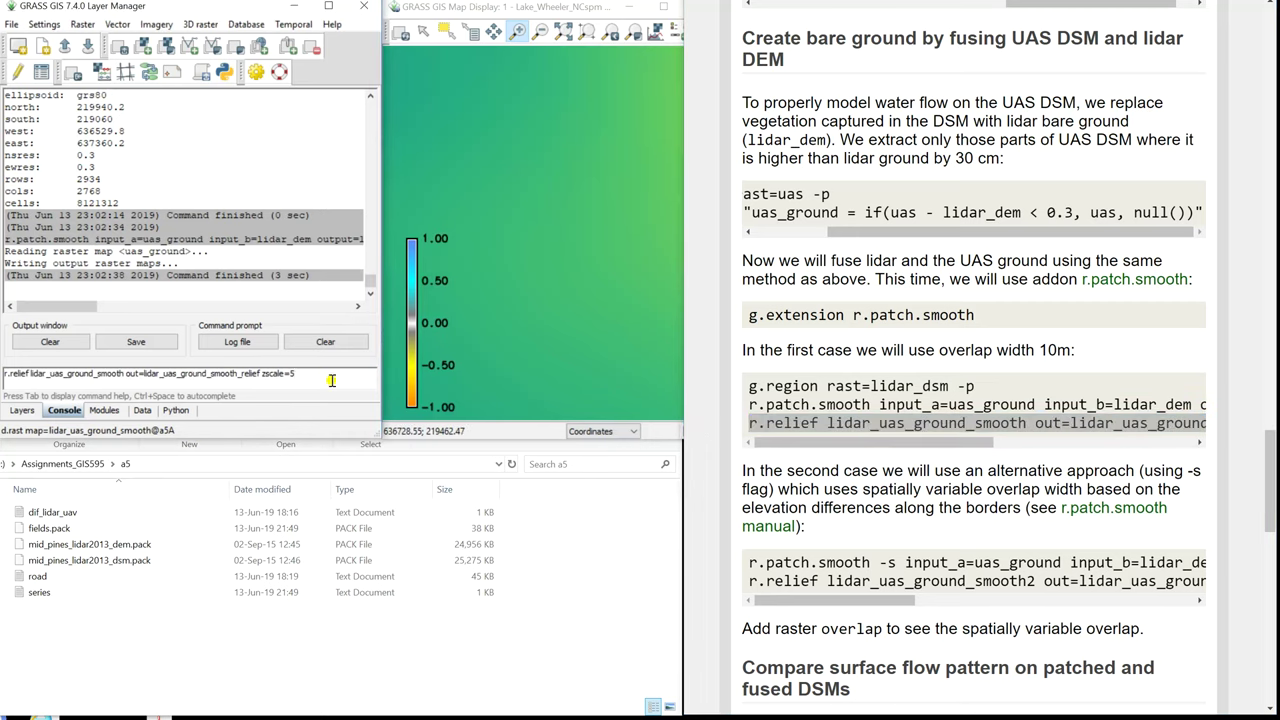
key("Return")
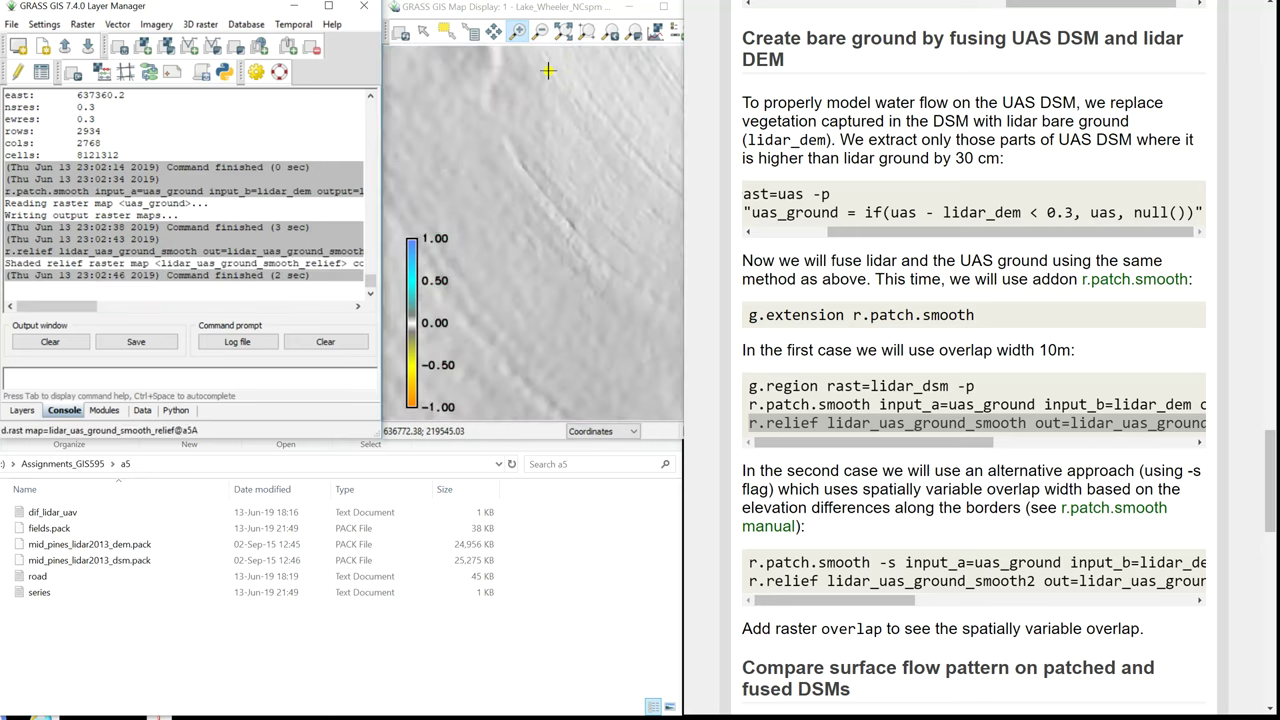
Hide the lidar_uas_ground_smooth layer and compare lidar_uas_ground_smooth_relief with the patched relief beneath it, leaving the fused relief displayed
left_click(6, 411)
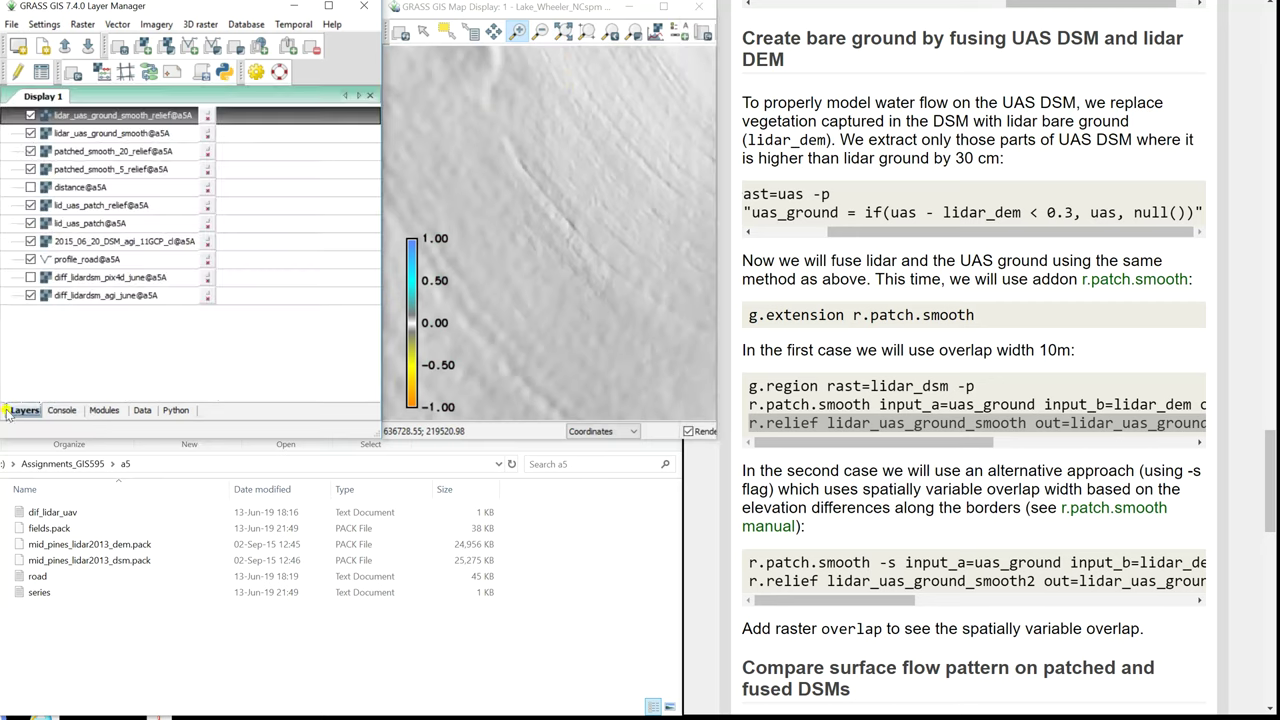
left_click(31, 116)
left_click(31, 116)
left_click(31, 134)
left_click(31, 116)
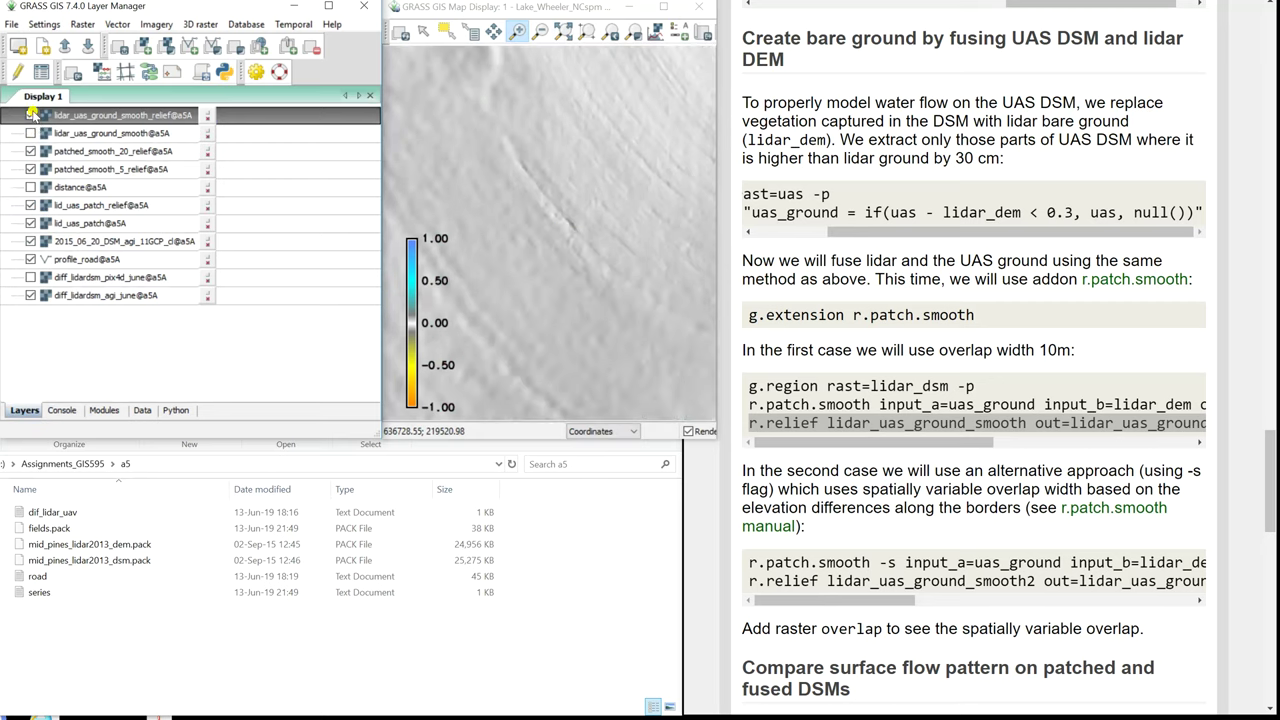
left_click(31, 116)
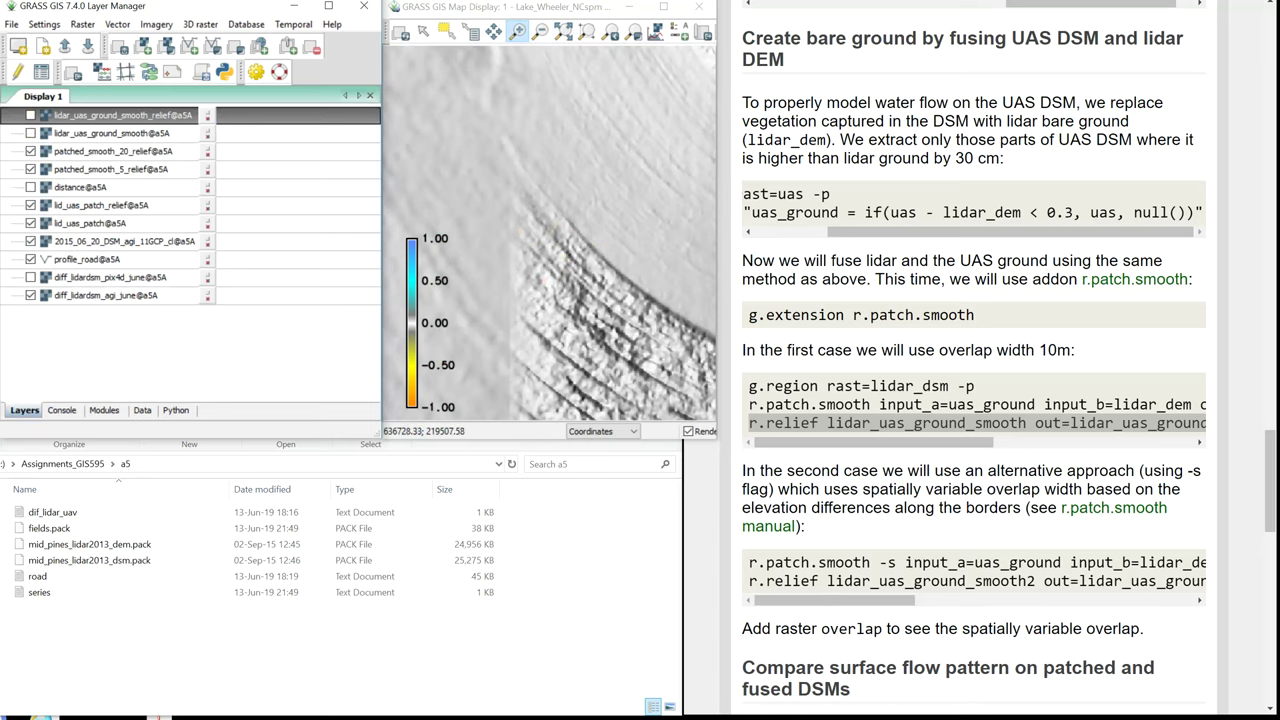
left_click(30, 116)
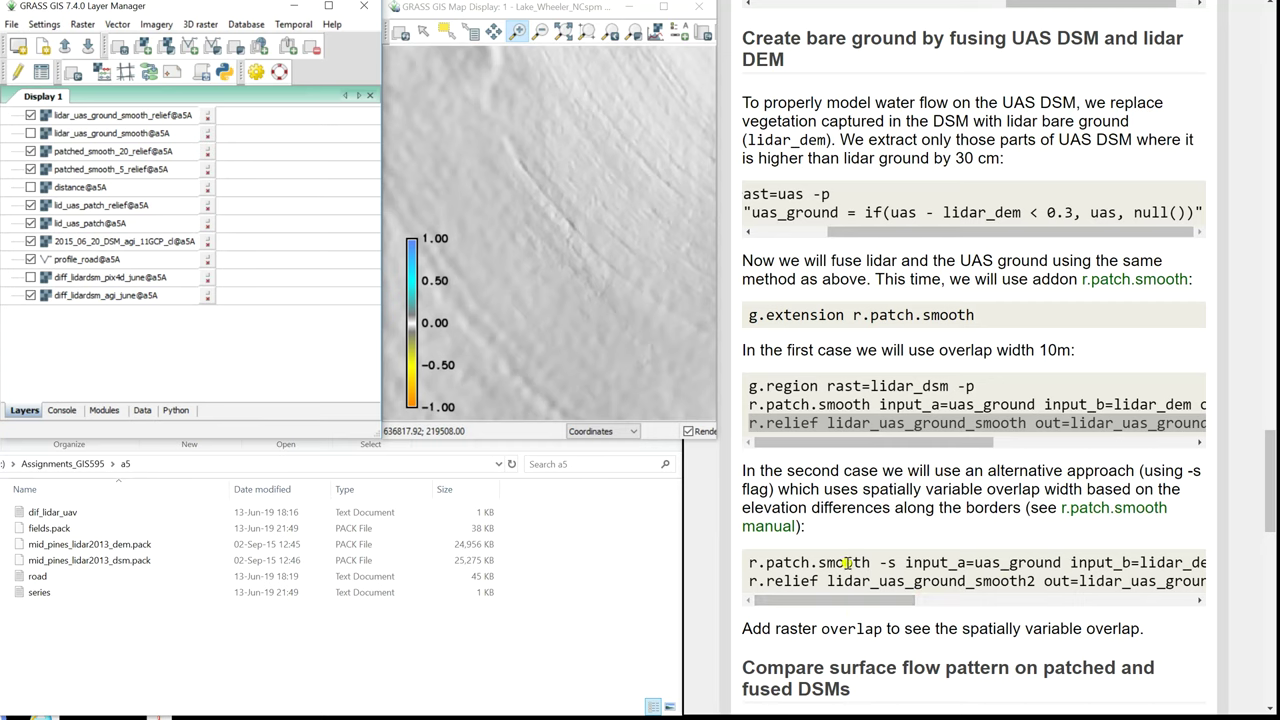
Fuse the rasters with spatially variable overlap by running r.patch.smooth -s input_a=uas_ground input_b=lidar_dem output=lidar_uas_ground_smooth2 overlap=overlap transition_angle=1.3 parallel_smoothing=13
left_click_drag(894, 564, 887, 565)
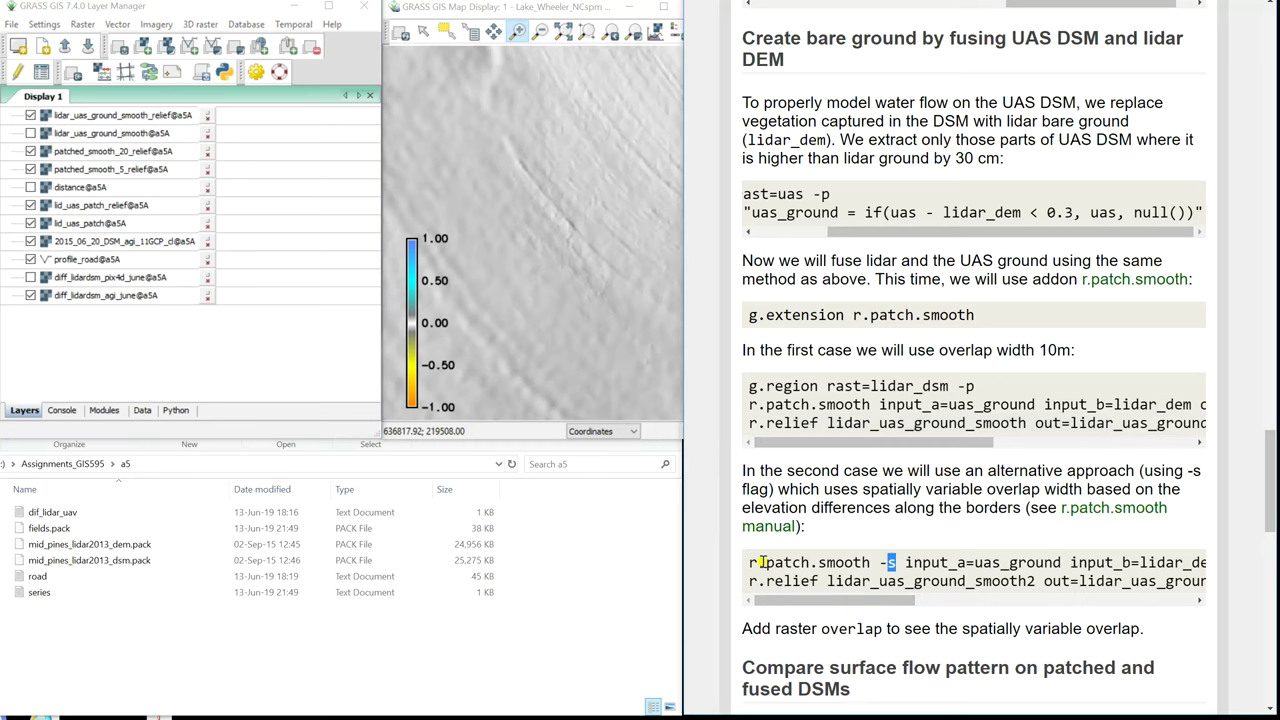
left_click_drag(748, 562, 1275, 567)
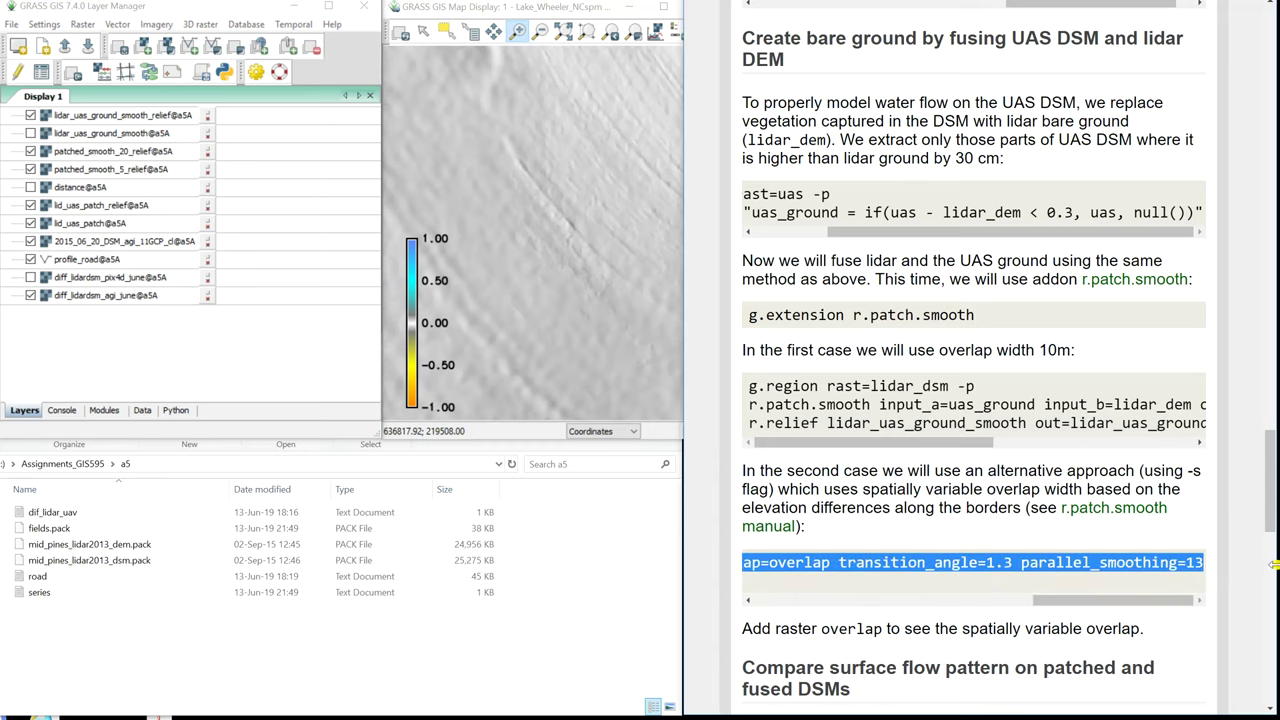
left_click(79, 390)
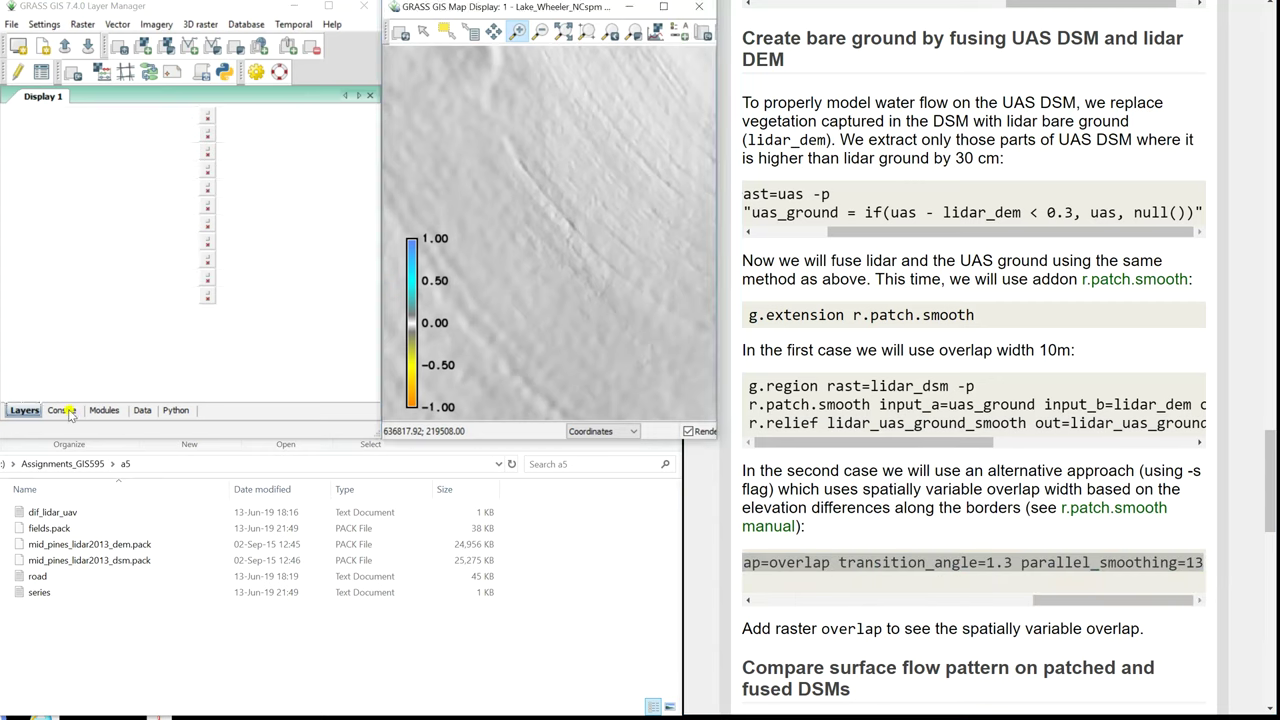
left_click(62, 410)
left_click(70, 383)
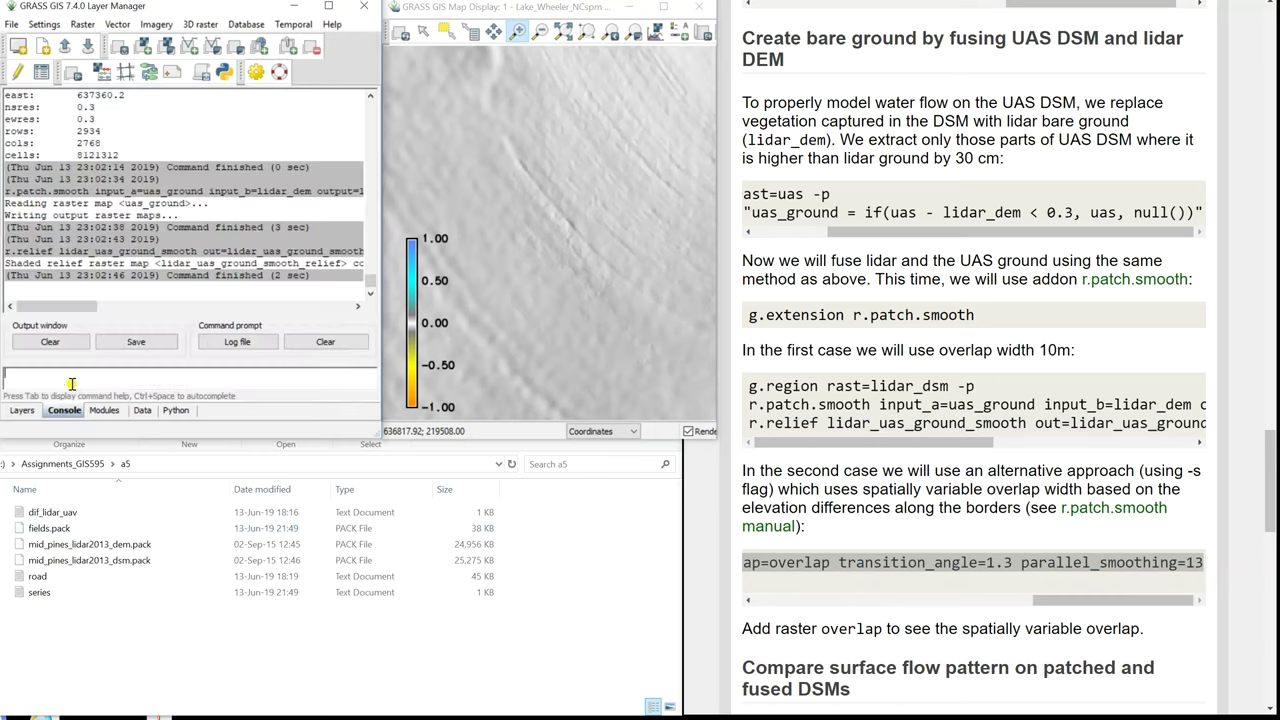
key("ctrl+v")
key("Return")
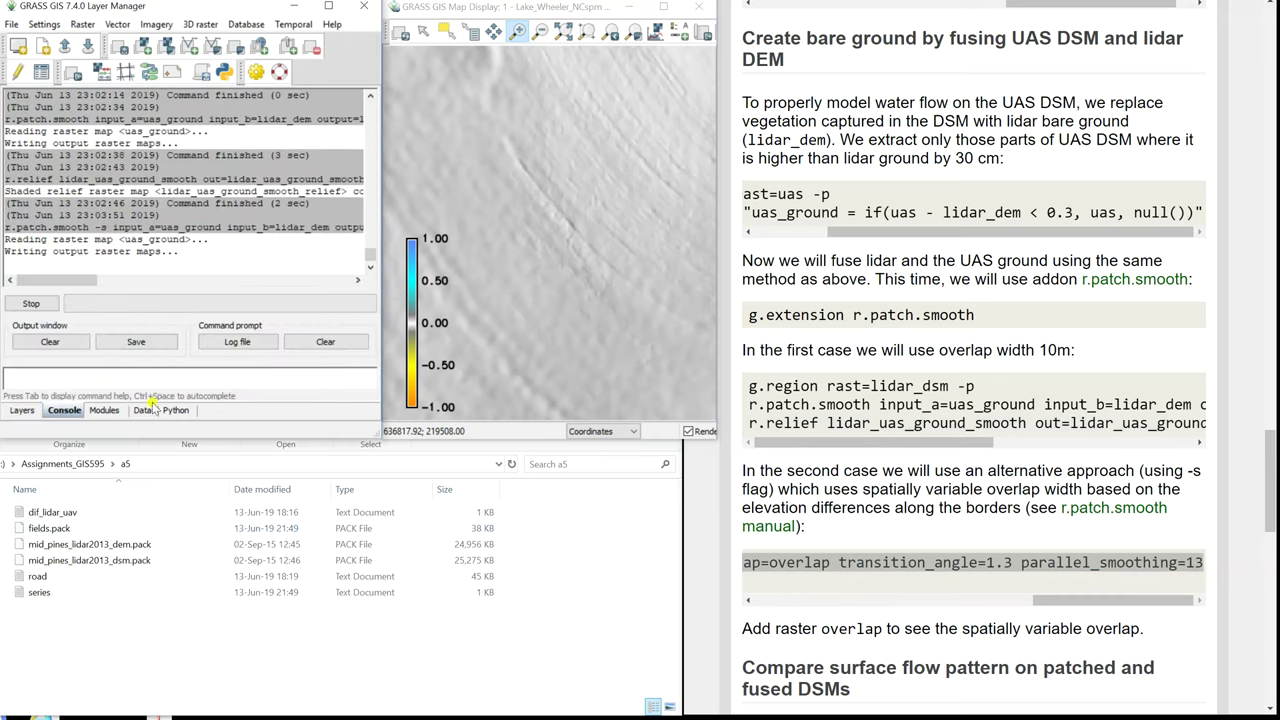
Create the shaded relief of the second fusion by running r.relief lidar_uas_ground_smooth2 out=lidar_uas_ground_smooth2_relief zscale=5
left_click_drag(1030, 601, 1218, 582)
left_click(750, 581)
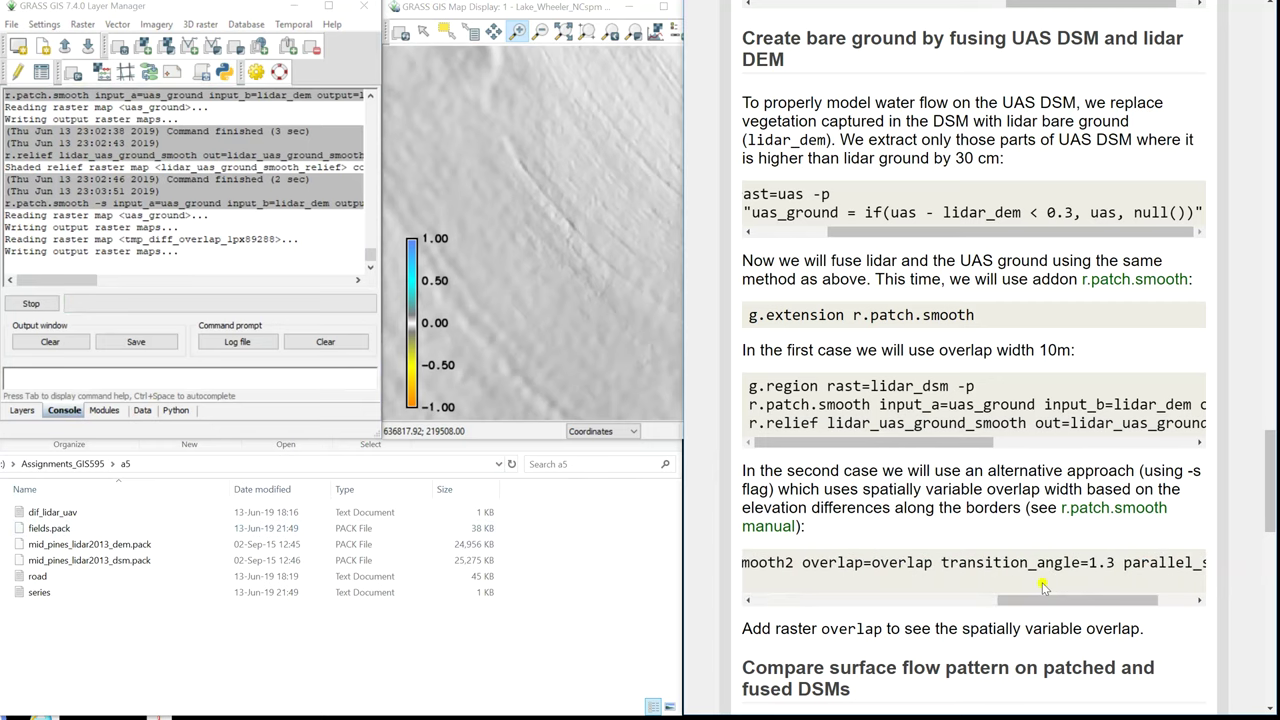
left_click(85, 378)
key("ctrl+v")
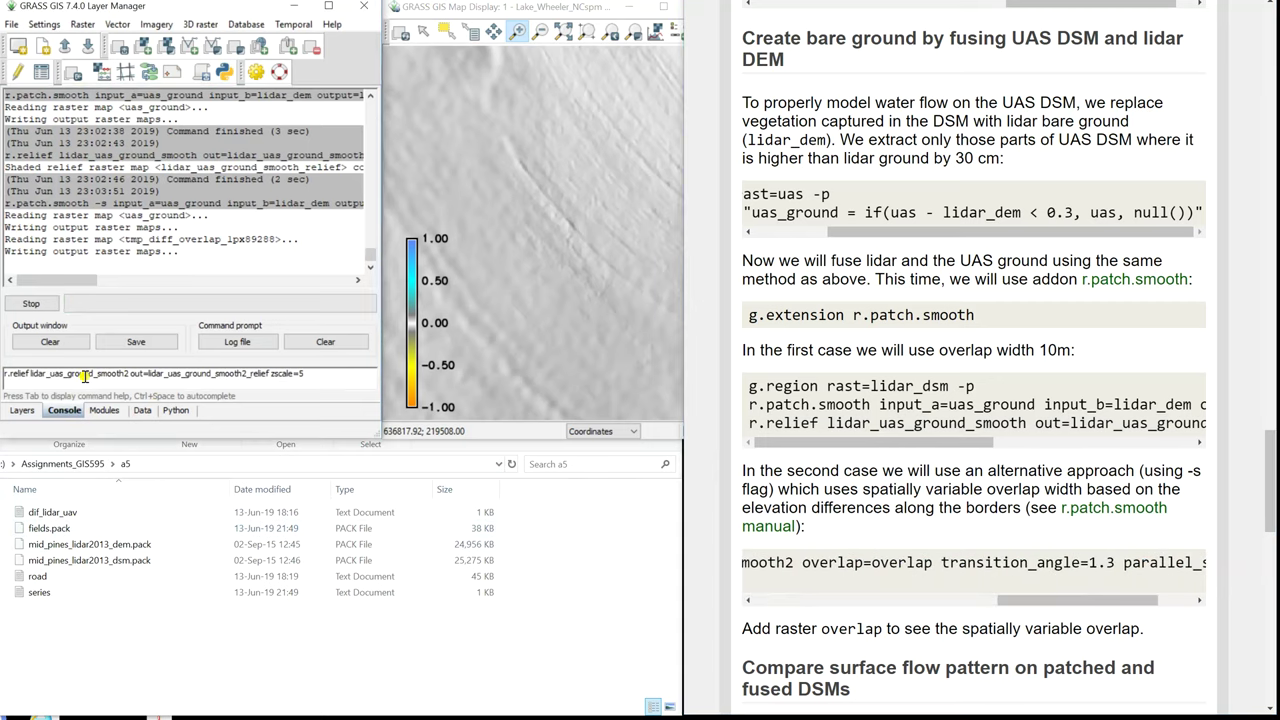
key("Return")
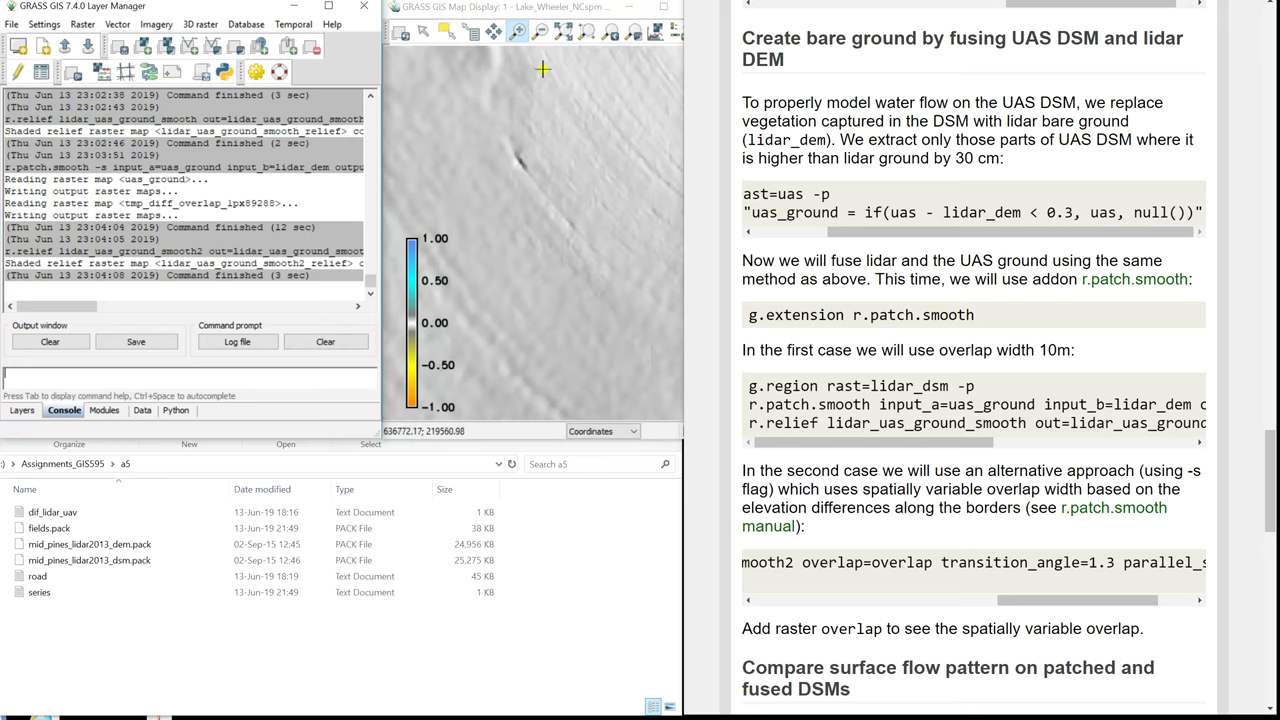
Compare the two fused ground reliefs over a wider area, hiding lidar_uas_ground_smooth2_relief, overlap and lidar_uas_ground_smooth2
left_click(552, 28)
left_click(569, 166)
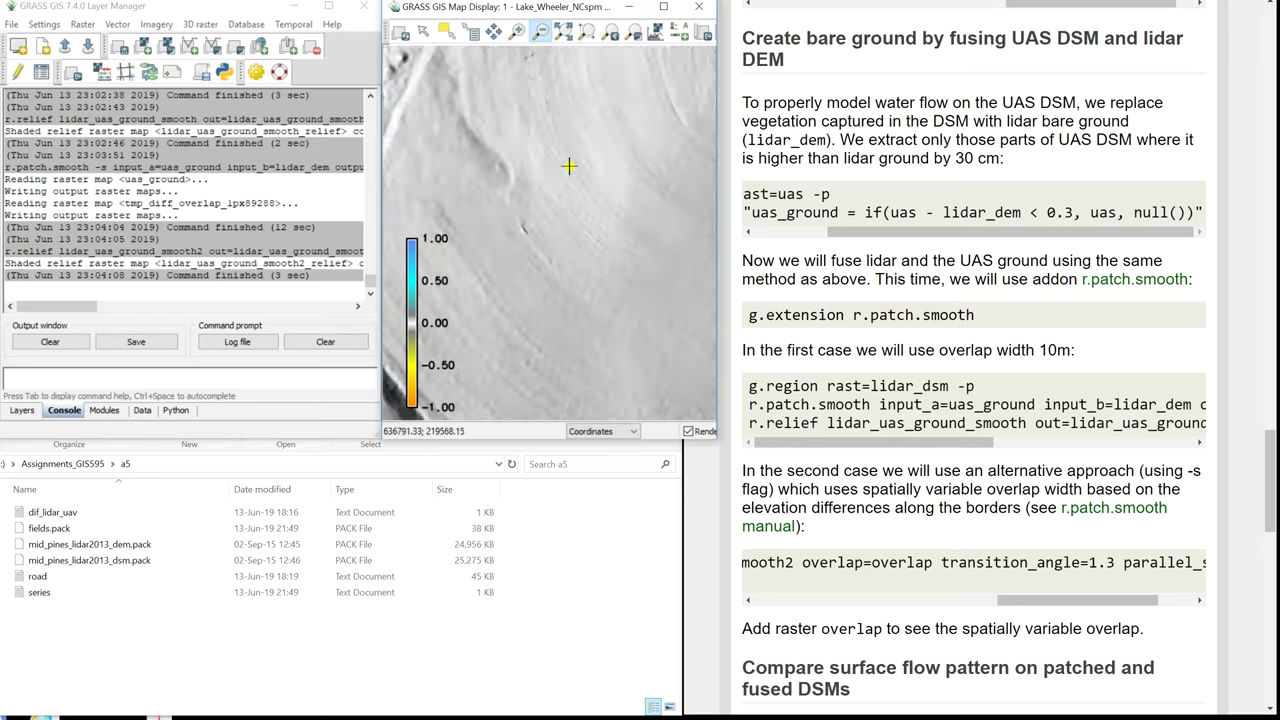
left_click(569, 166)
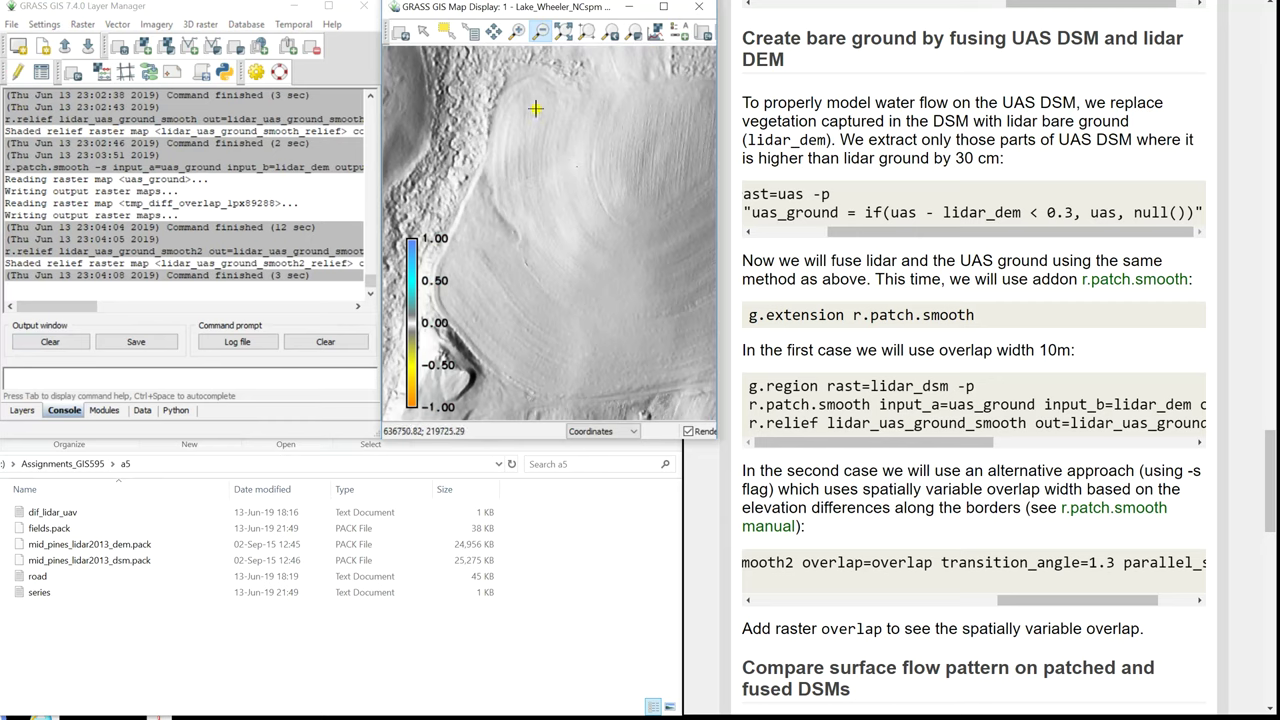
left_click(24, 410)
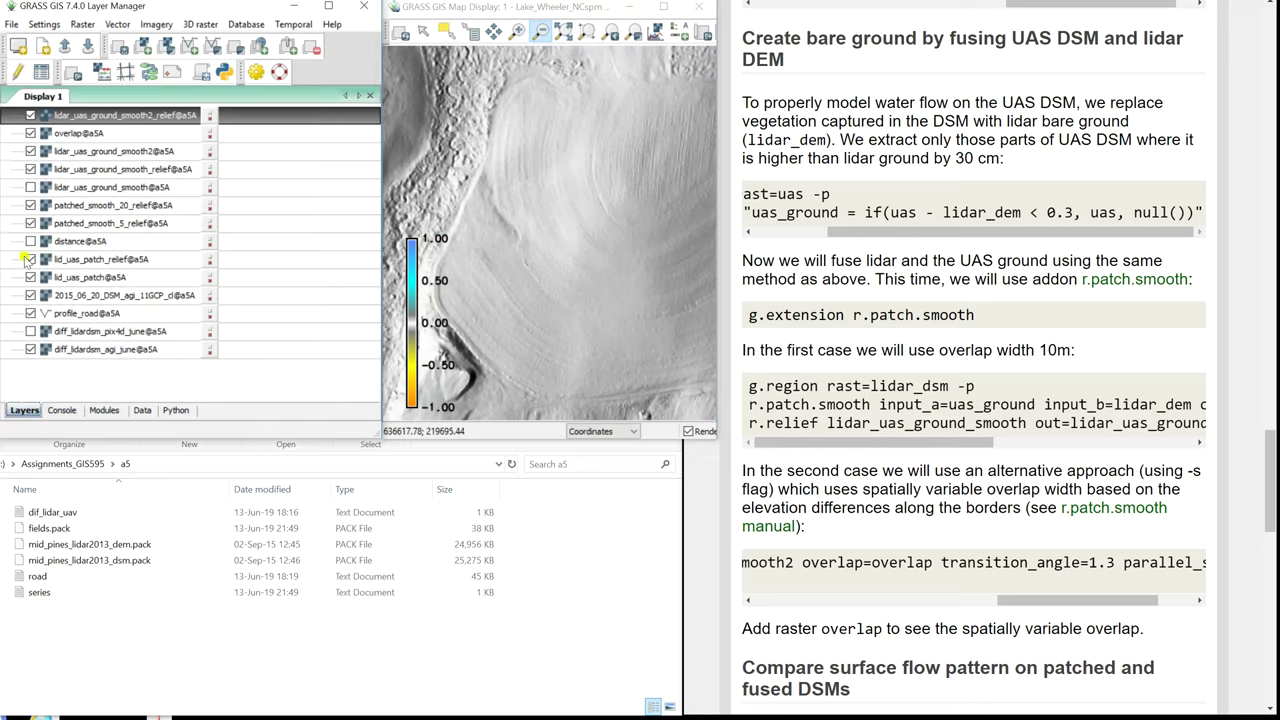
left_click(29, 116)
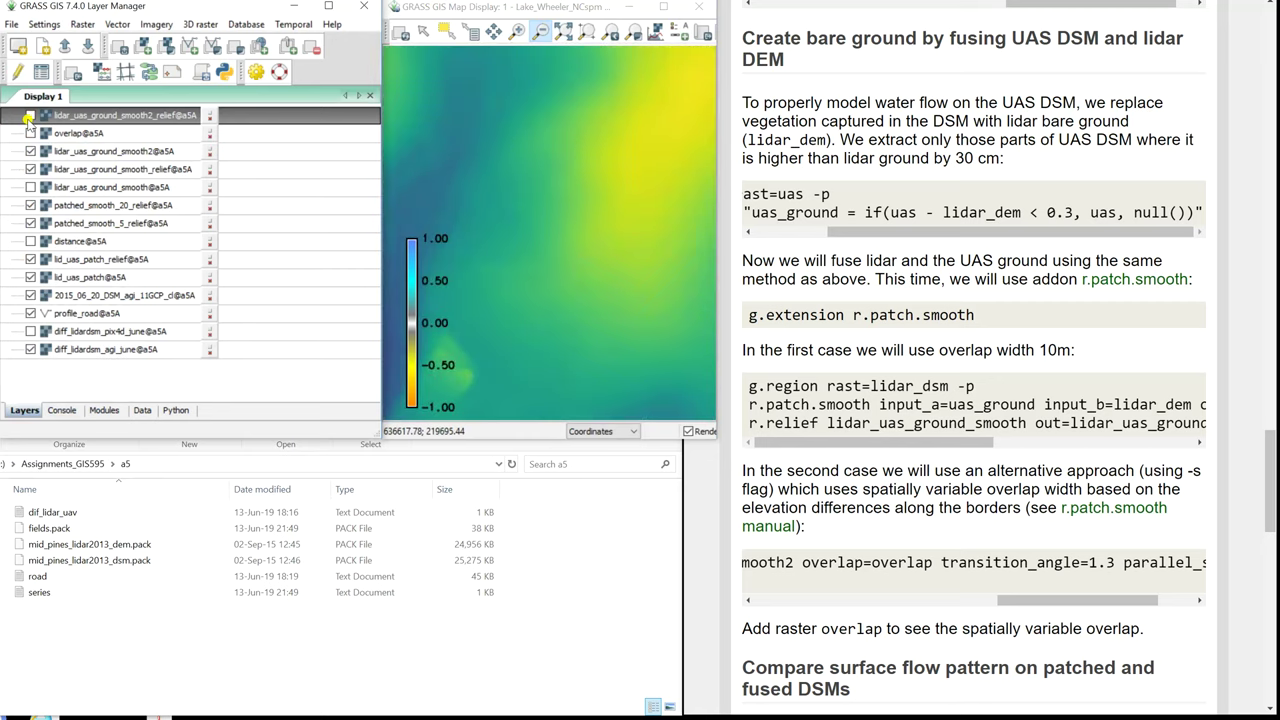
left_click(30, 133)
left_click(30, 152)
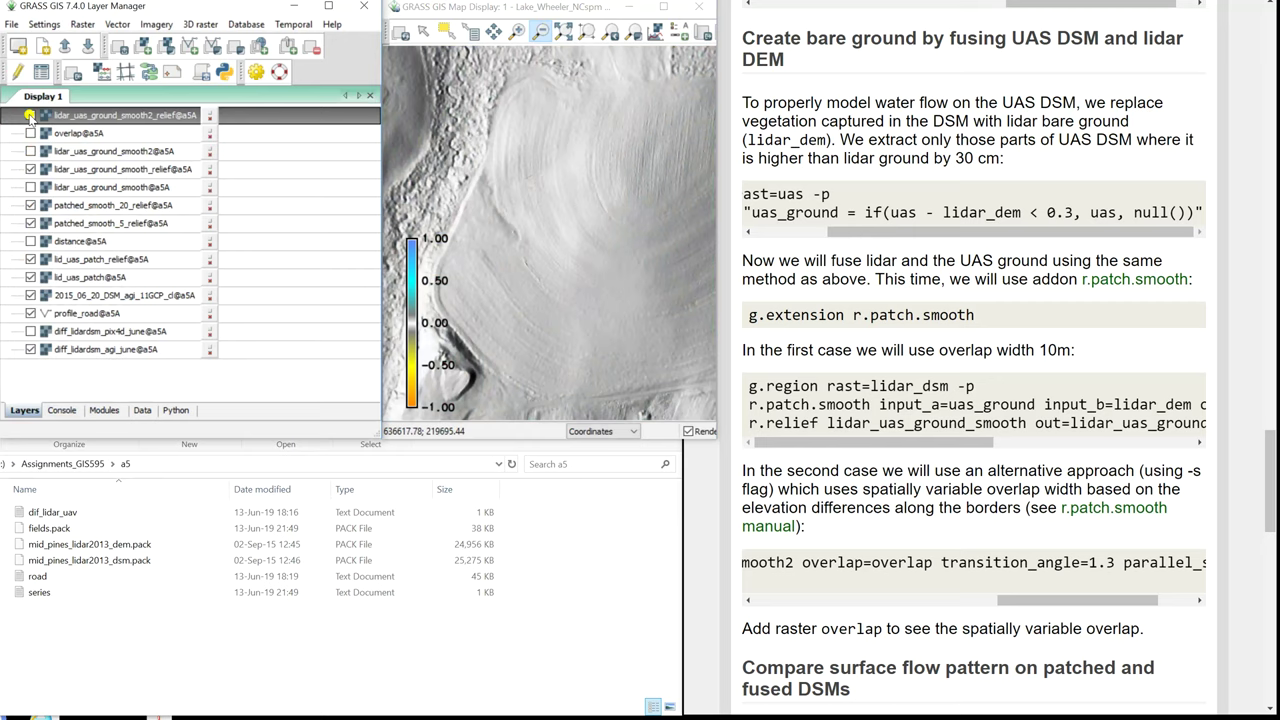
left_click(29, 116)
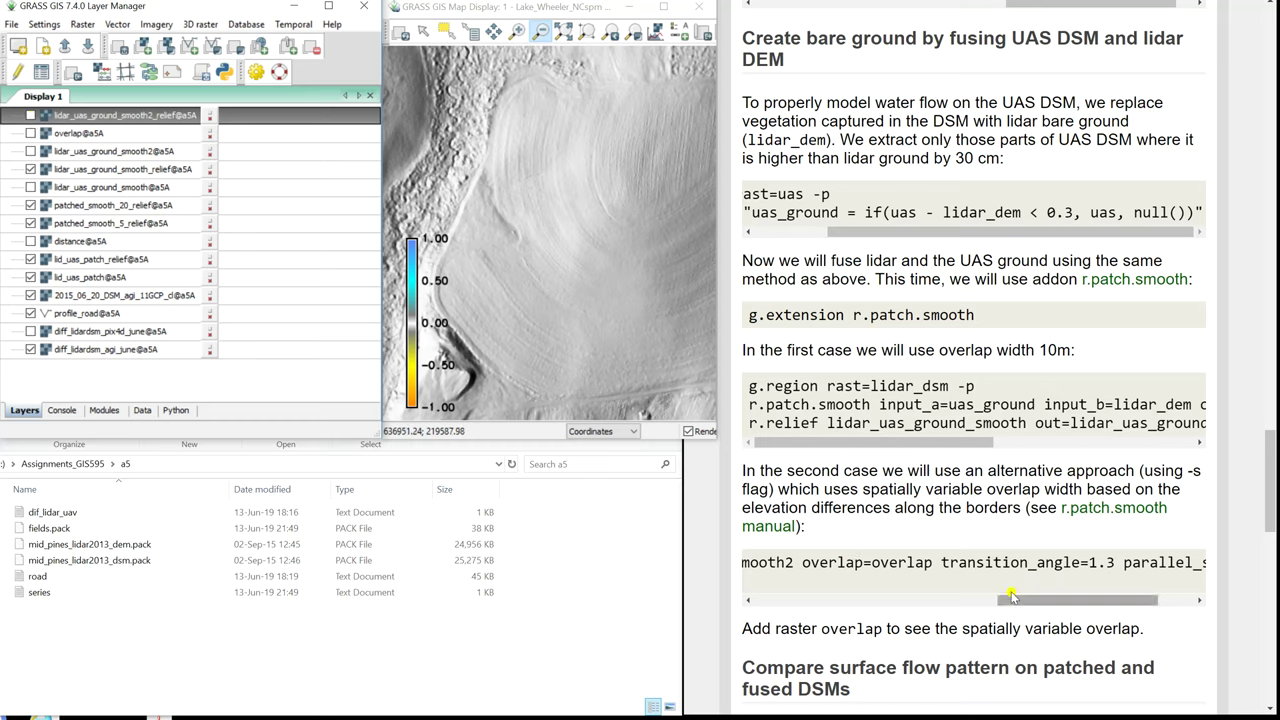
Set the computational region for the watershed analysis by running g.region rast=lidar_dem -p
left_click_drag(1052, 590, 795, 612)
scroll(824, 605, "down", 1)
scroll(824, 605, "down", 4)
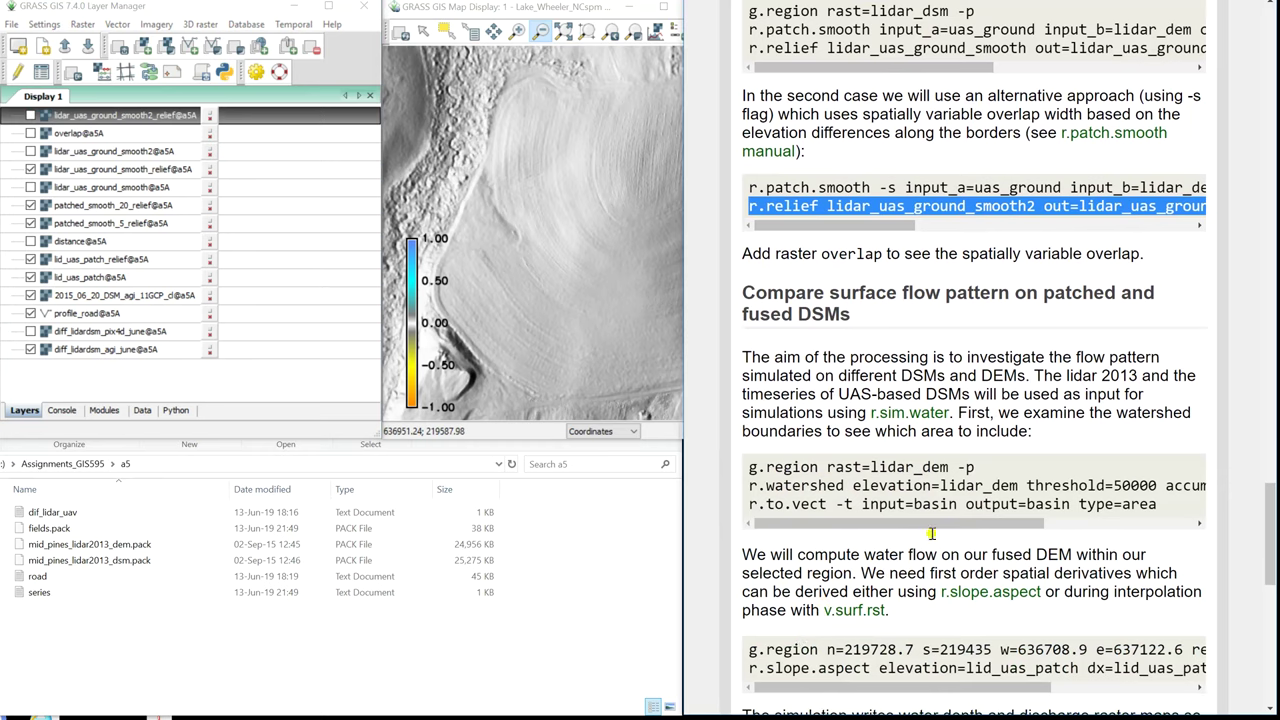
left_click_drag(975, 470, 697, 472)
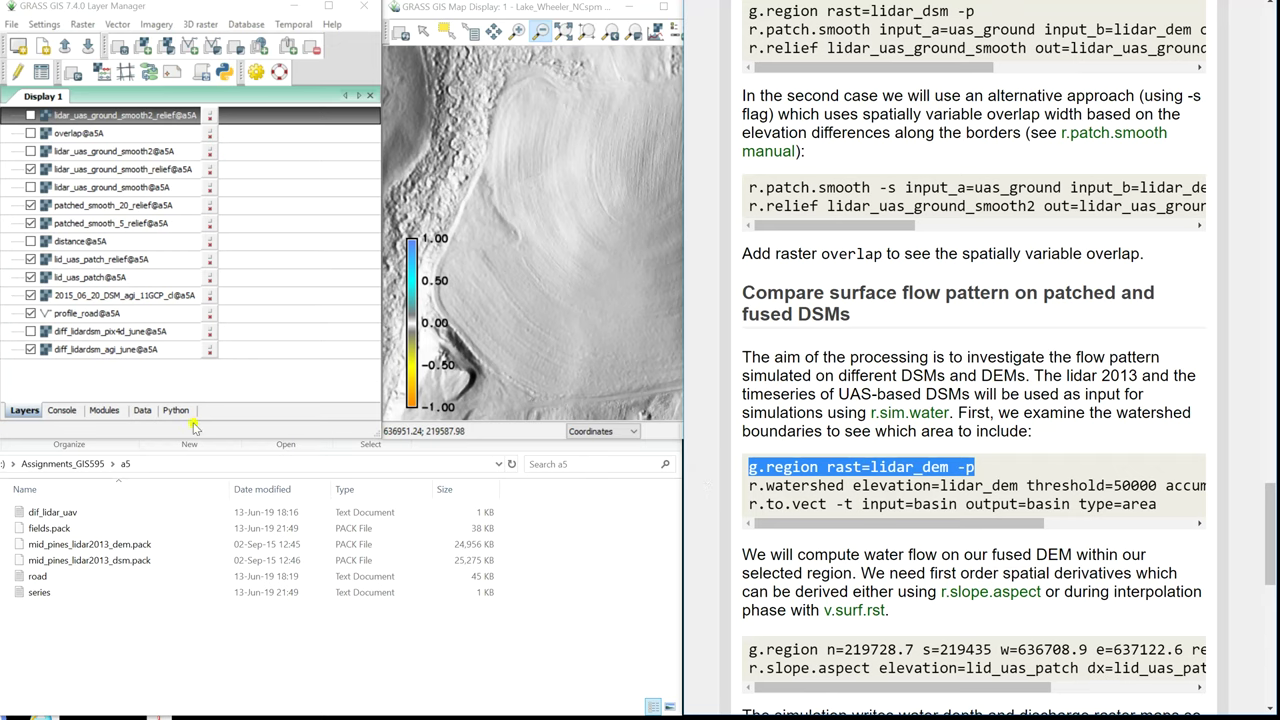
left_click(62, 412)
left_click(62, 410)
left_click(66, 380)
key("ctrl+v")
key("Return")
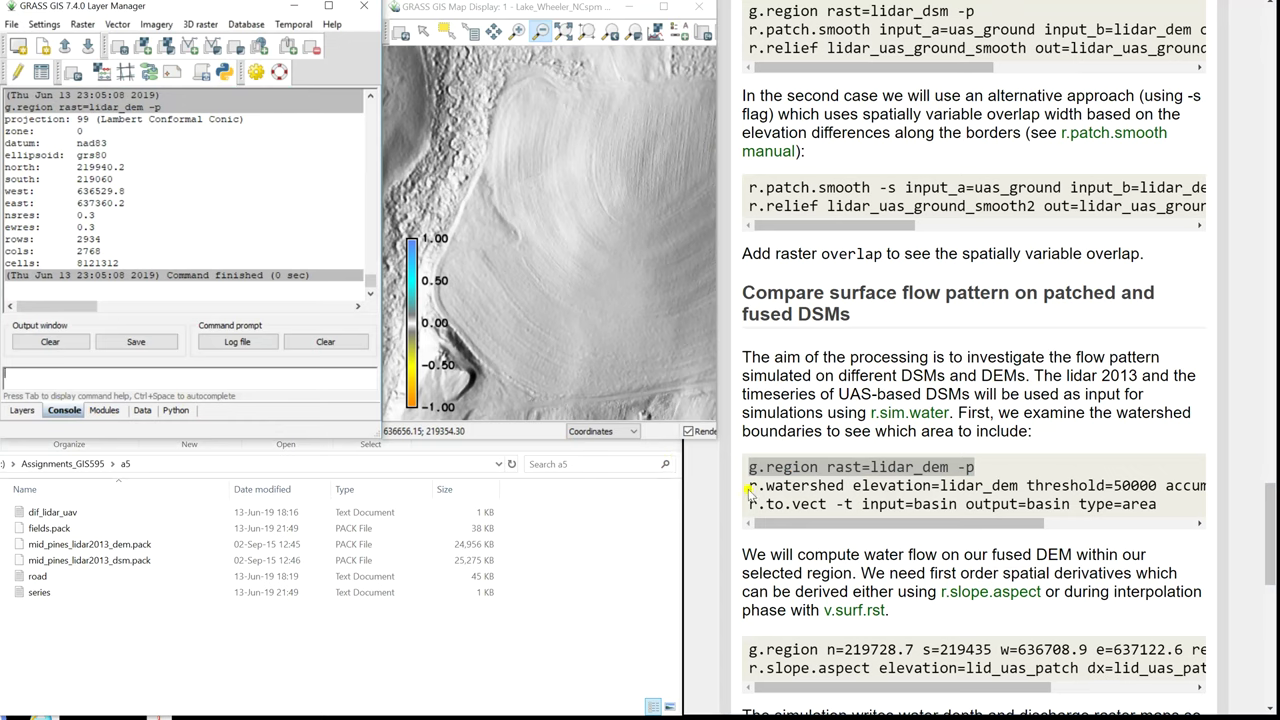
Derive flow accumulation and basins from the lidar DEM by running r.watershed elevation=lidar_dem threshold=50000 accumulation=flowacc basin=basin
left_click_drag(750, 486, 1220, 489)
key("ctrl+c")
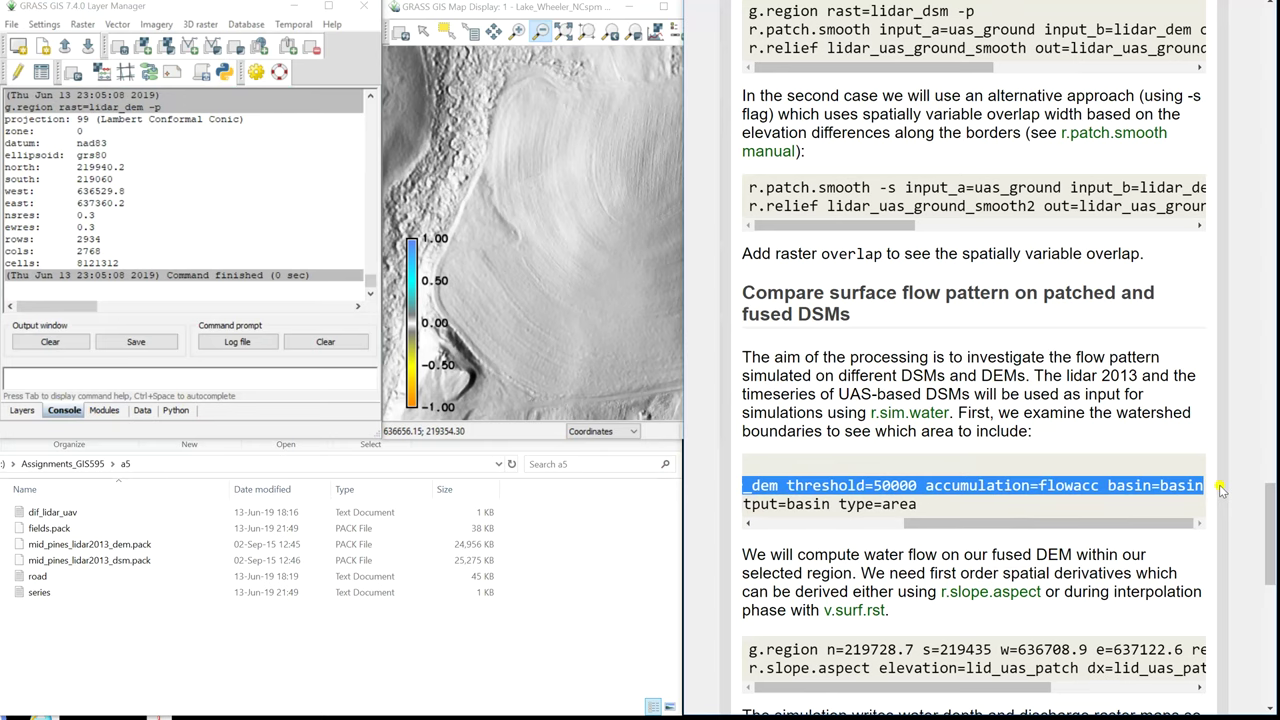
left_click(170, 377)
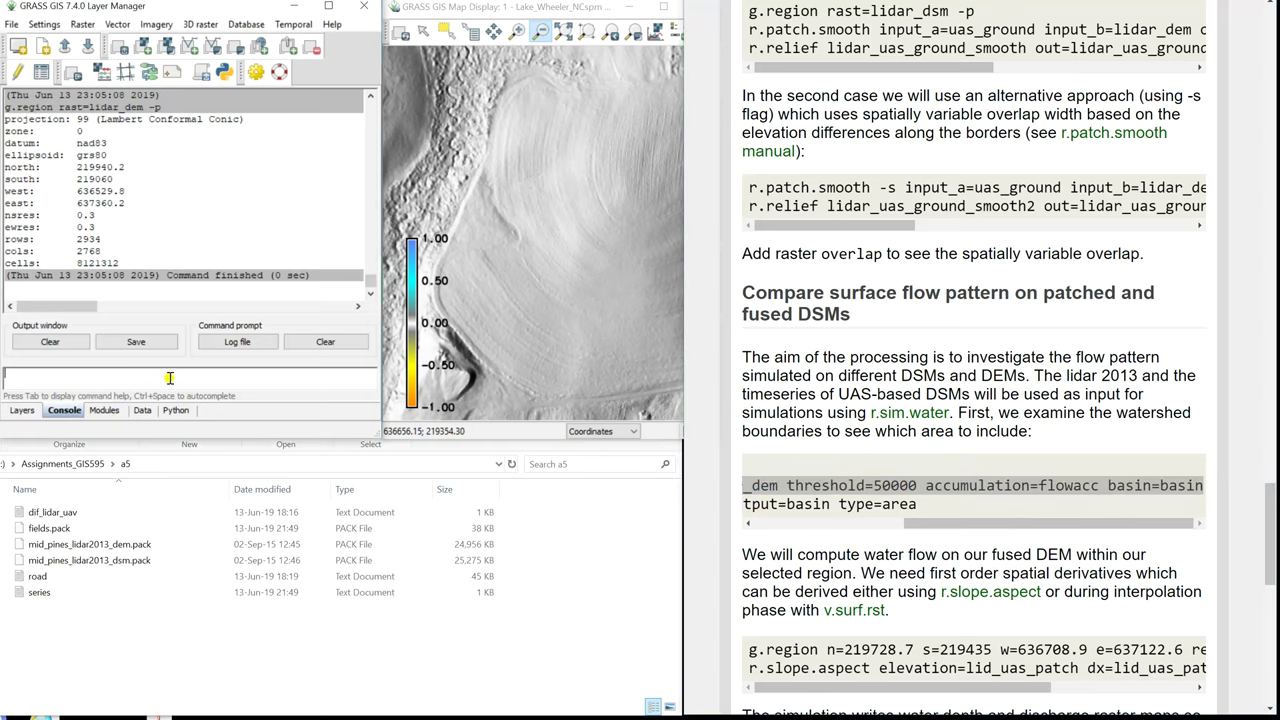
key("ctrl+v")
key("Return")
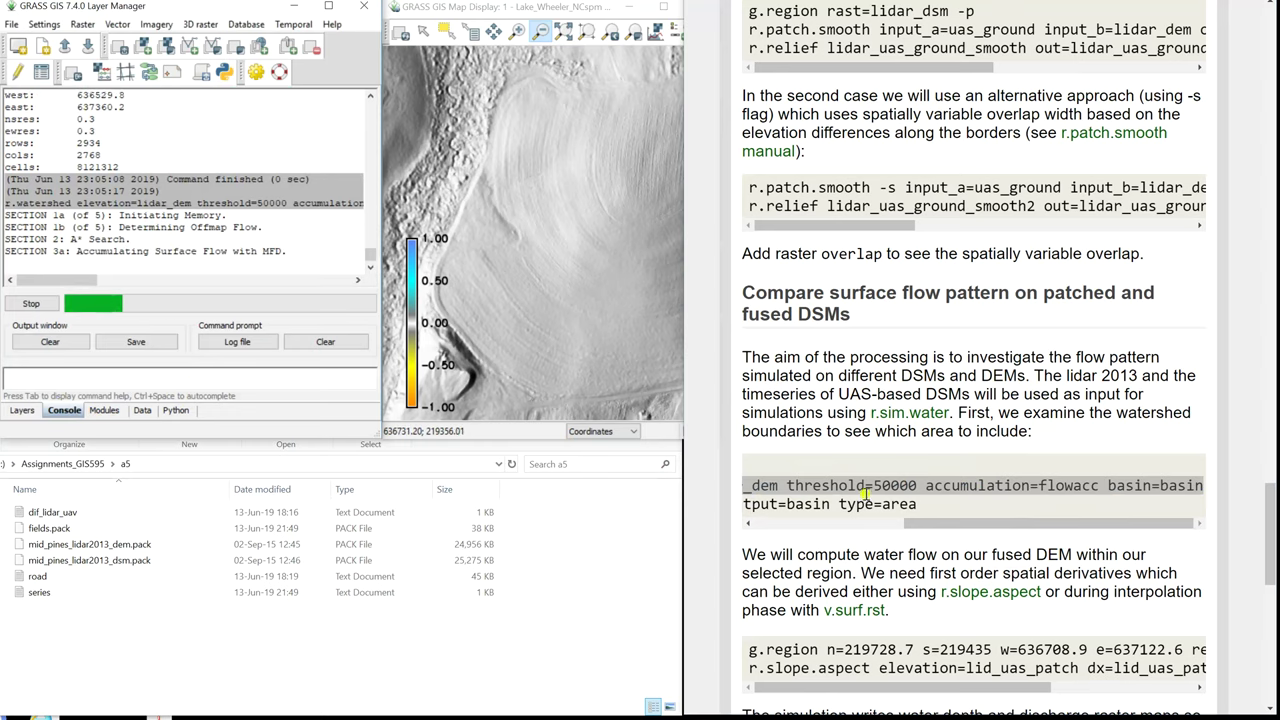
Convert the basin raster to vector areas by running r.to.vect -t input=basin output=basin type=area
left_click(921, 527)
left_click_drag(921, 527, 766, 527)
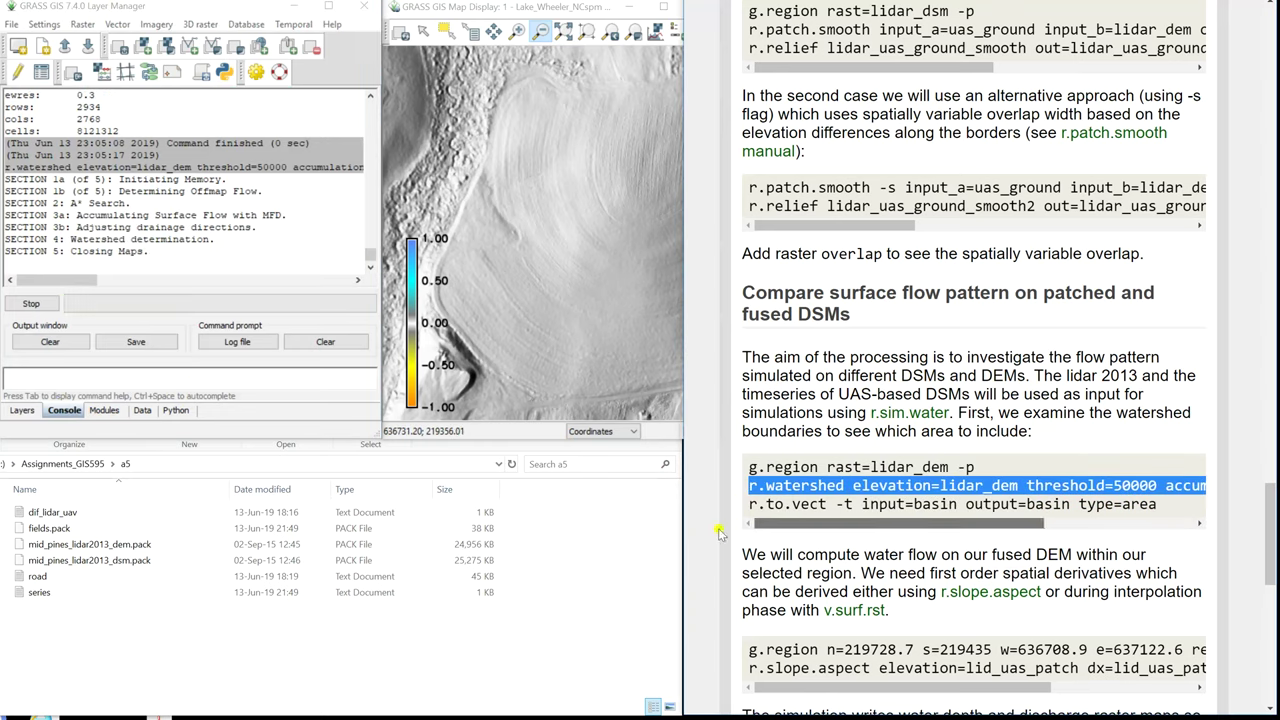
left_click(747, 506)
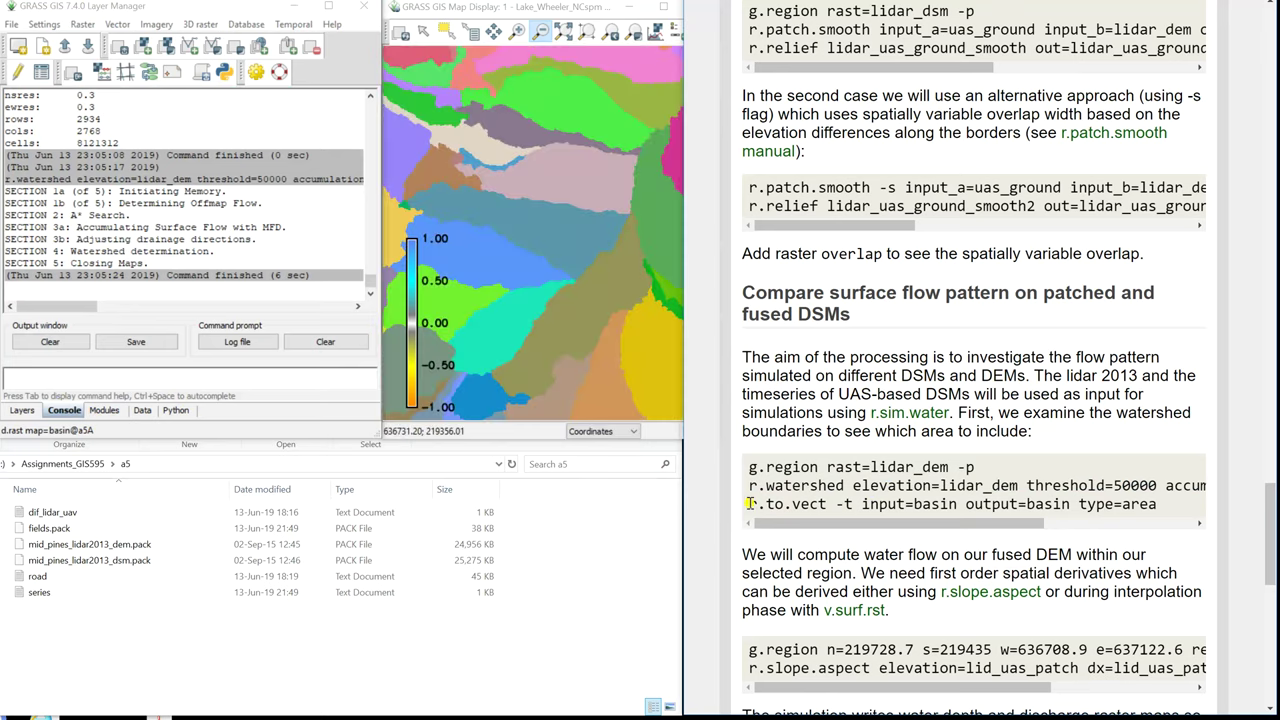
left_click_drag(747, 504, 1162, 504)
key("ctrl+c")
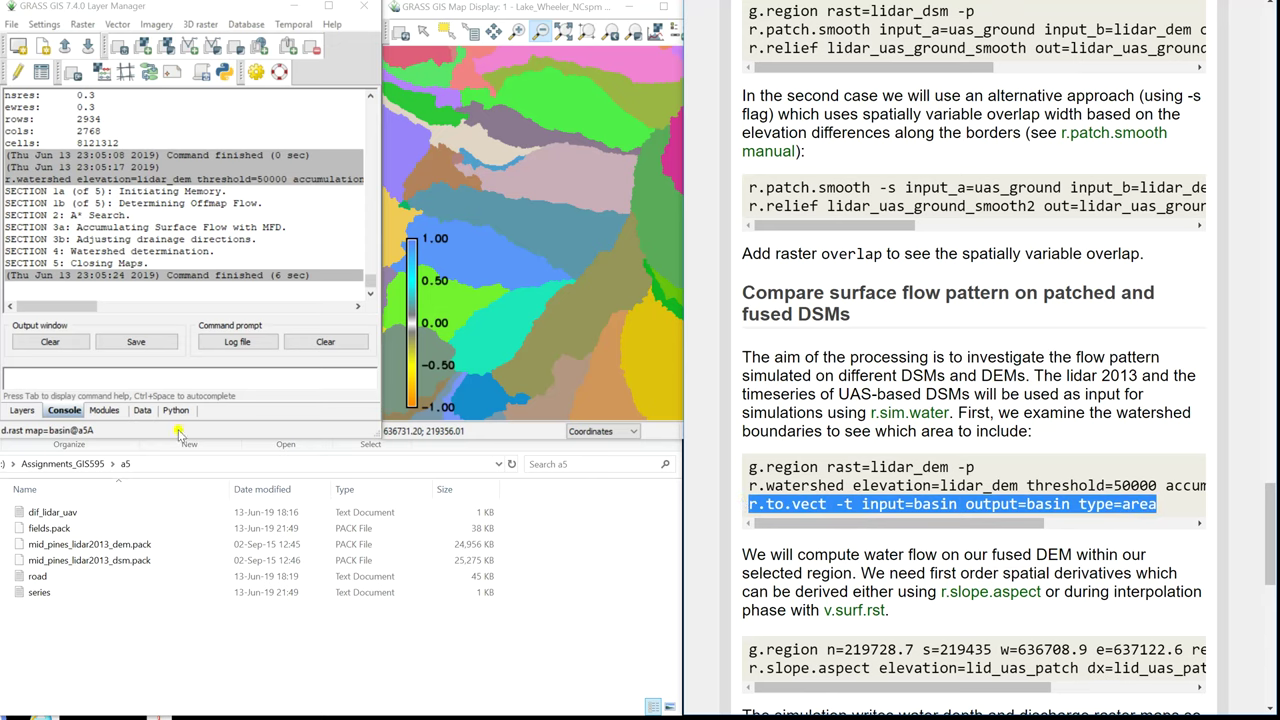
left_click(118, 373)
key("ctrl+v")
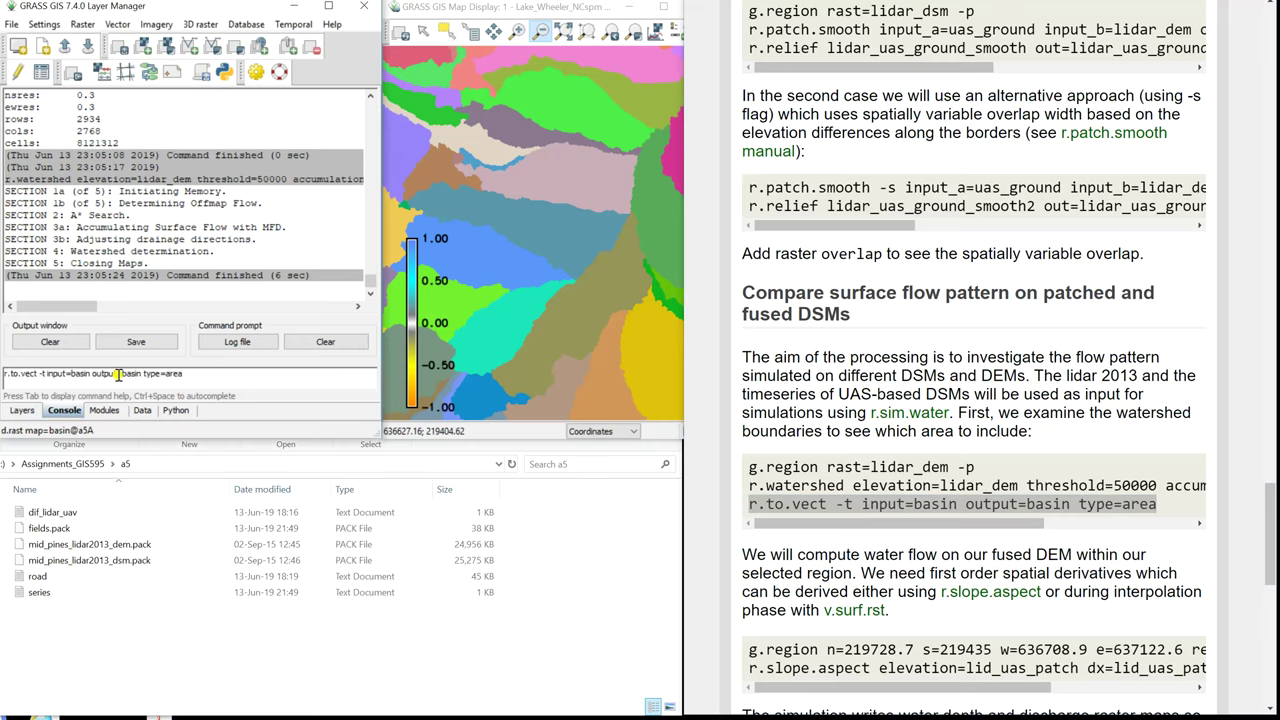
key("Return")
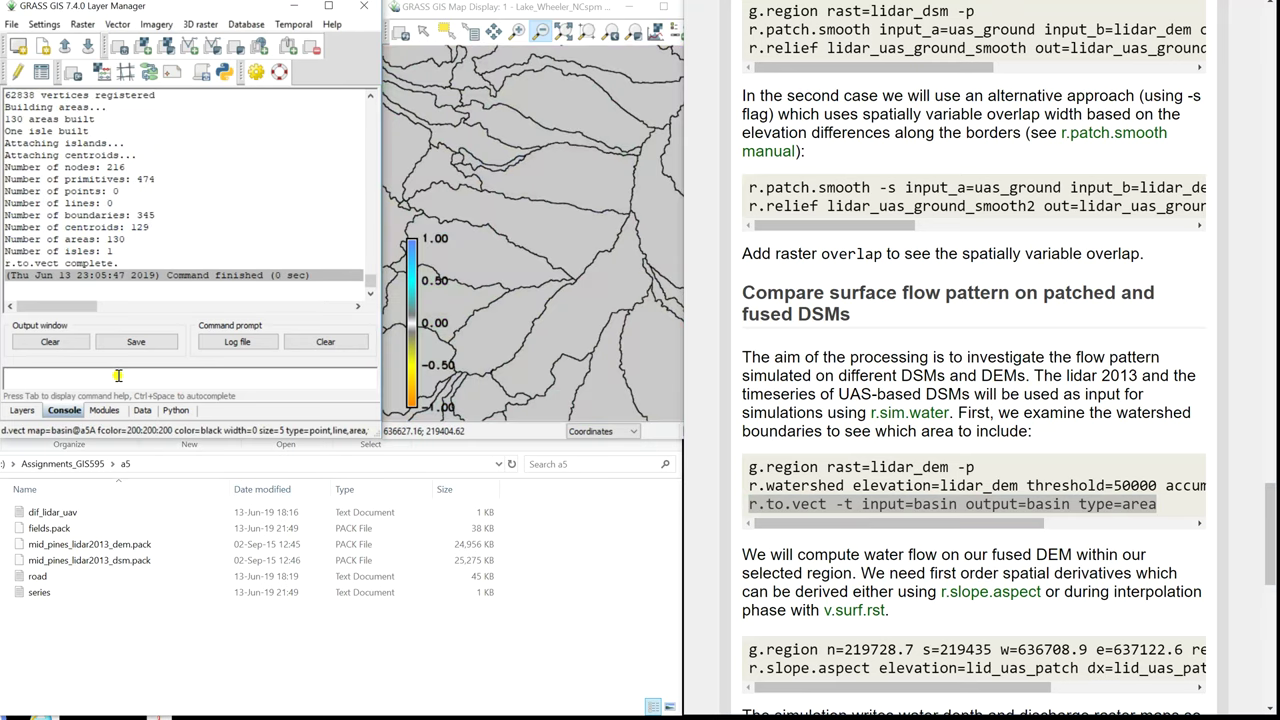
scroll(812, 458, "down", 3)
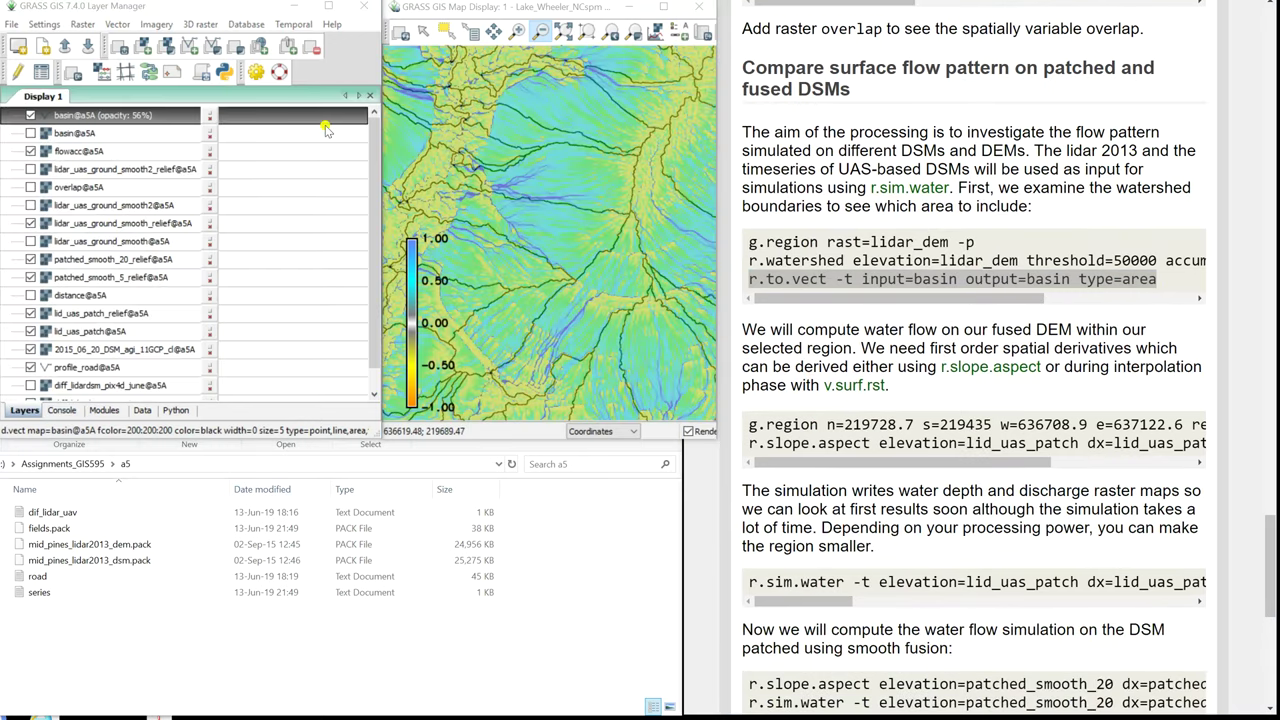
key("Delete")
right_click(155, 117)
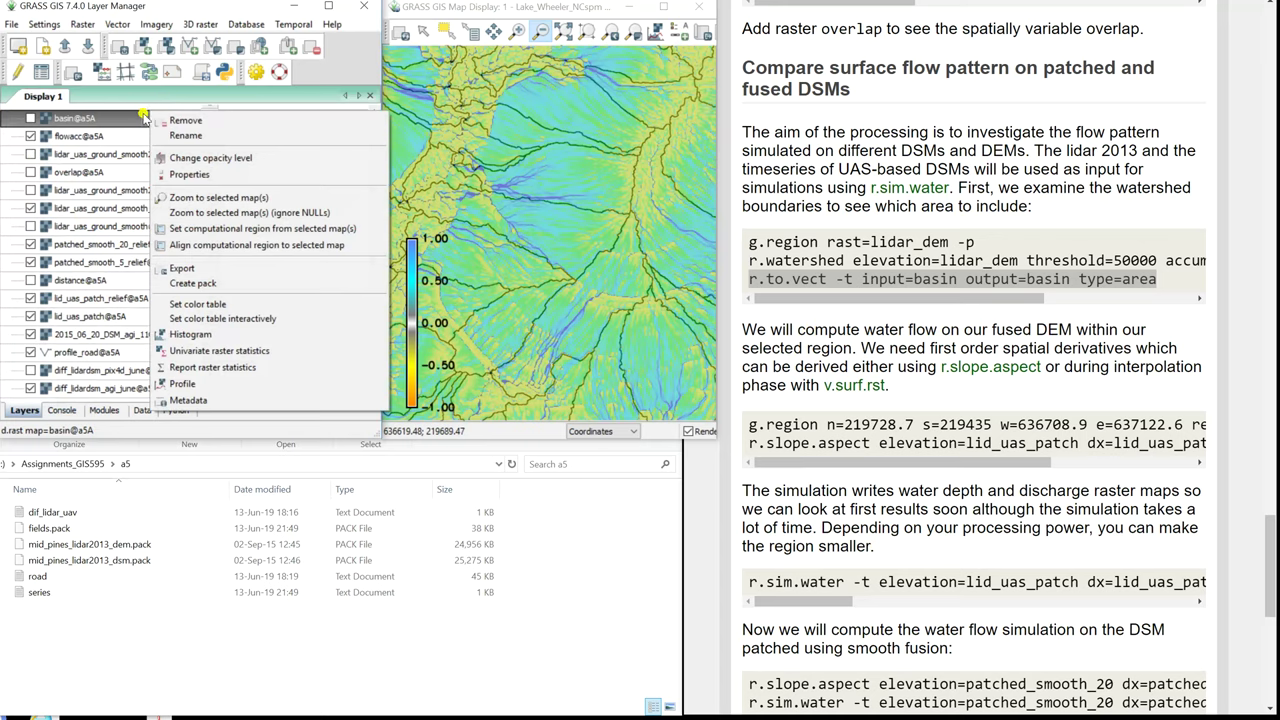
left_click(200, 158)
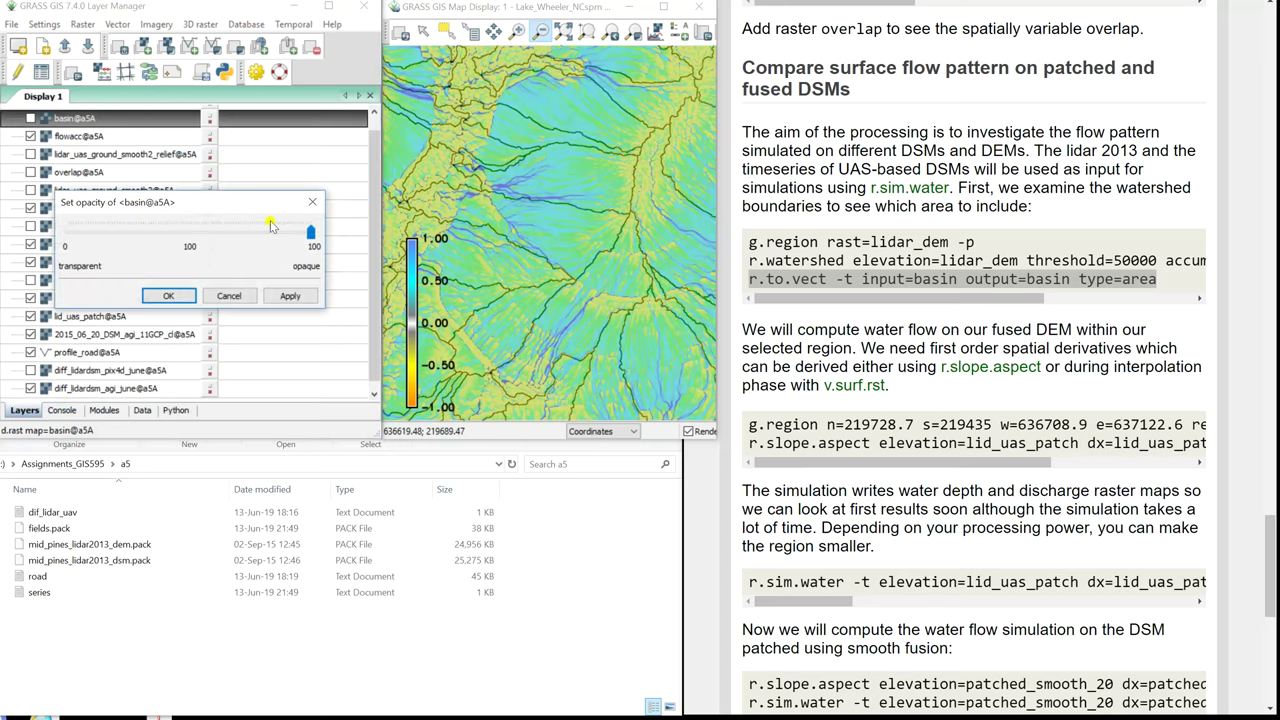
left_click(236, 296)
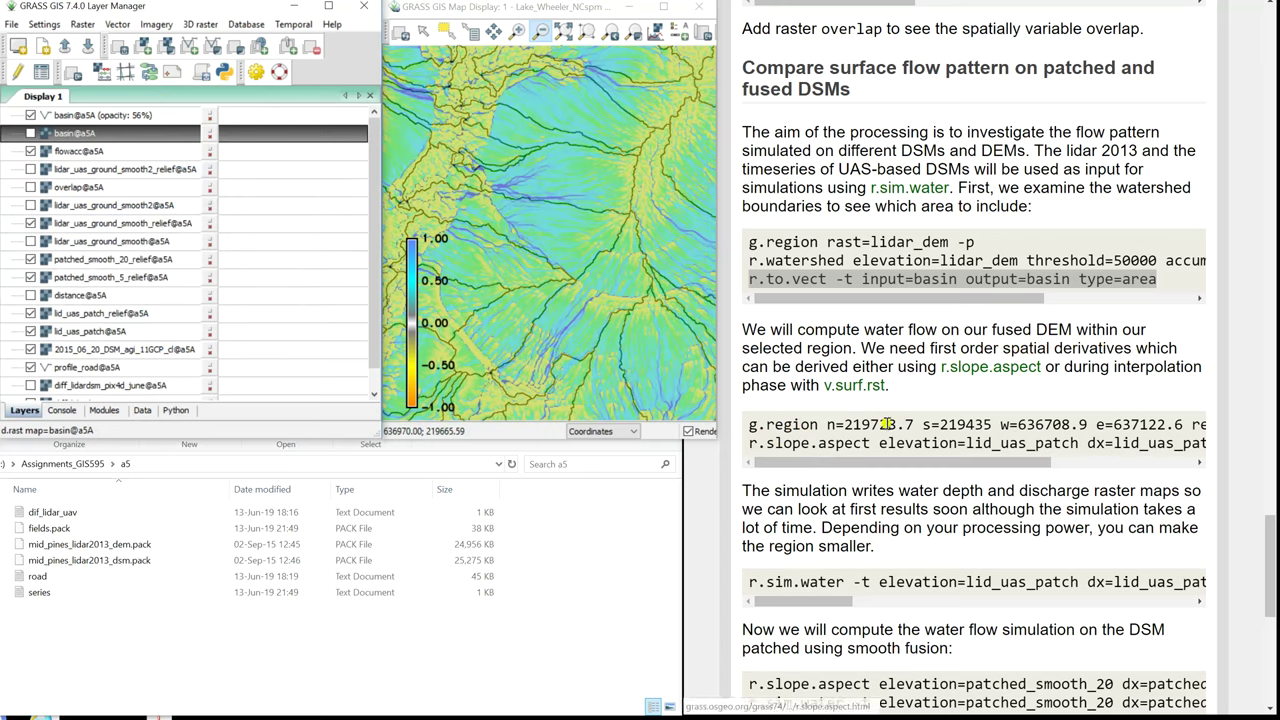
Set the computational region for the flow simulation by running g.region n=219728.7 s=219435 w=636708.9 e=637122.6 res=0.3 -pa
left_click_drag(747, 424, 1262, 427)
key("ctrl+c")
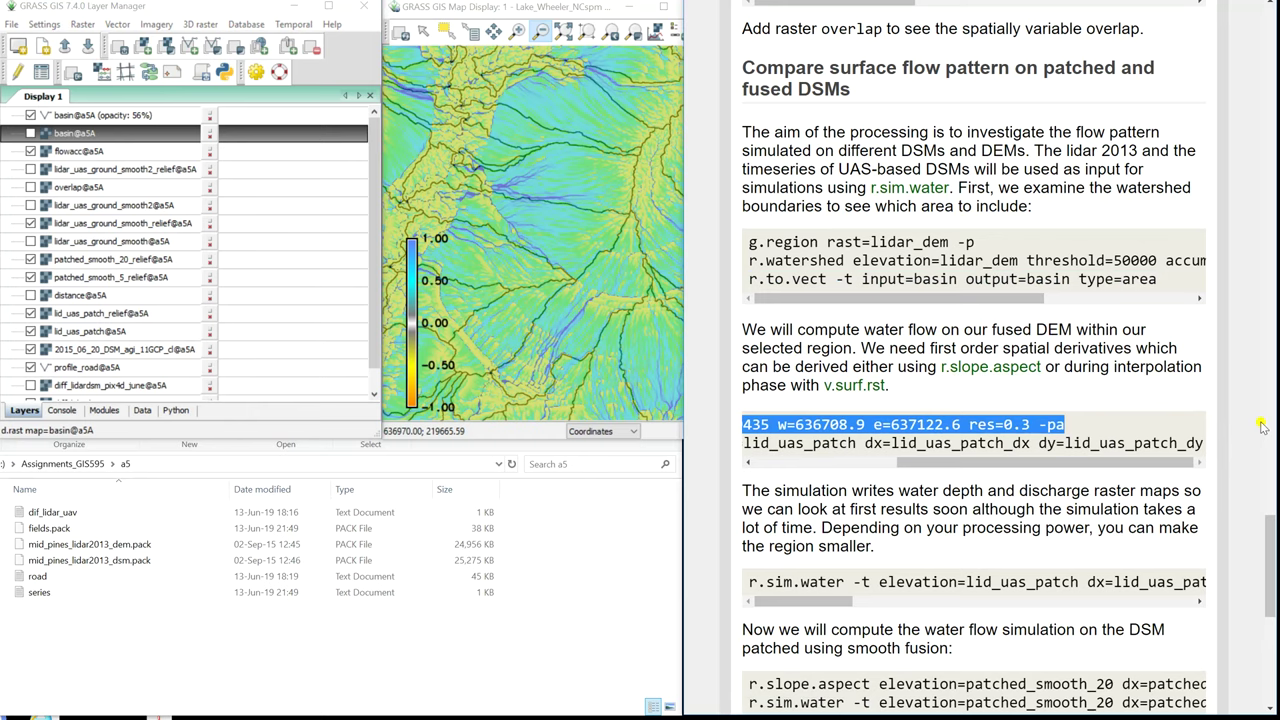
left_click(76, 412)
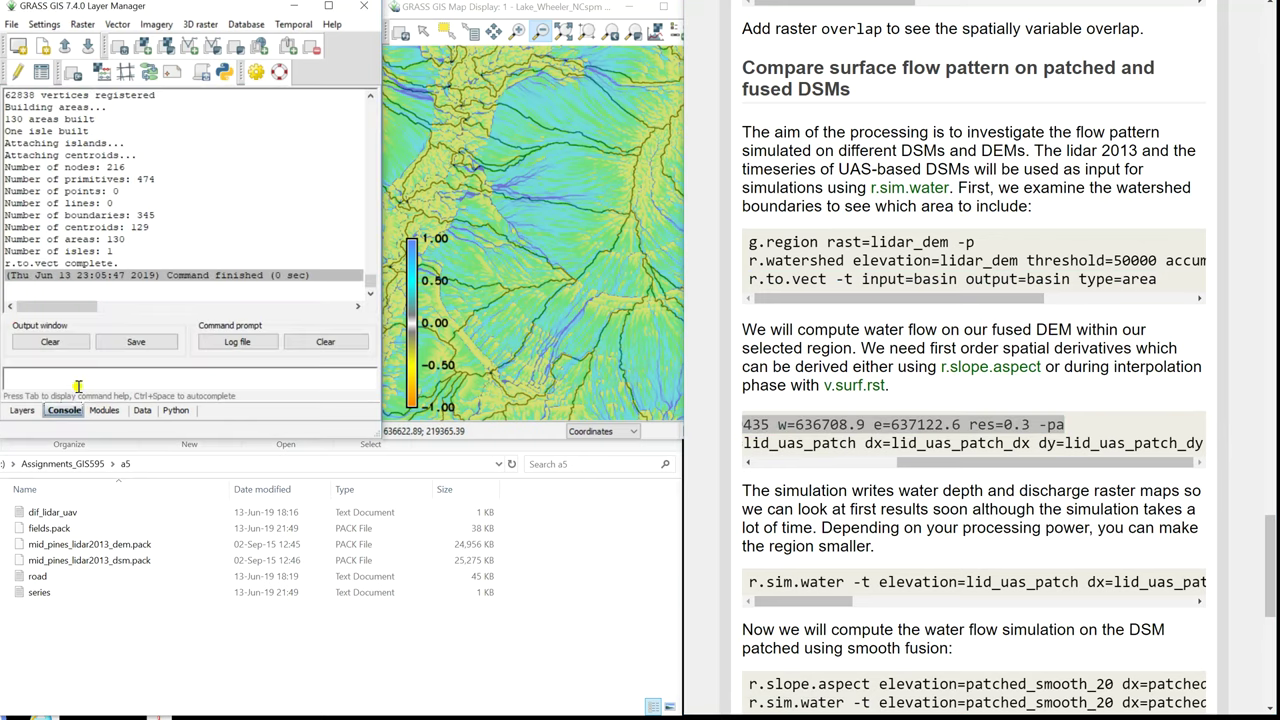
left_click(77, 386)
key("ctrl+v")
key("Return")
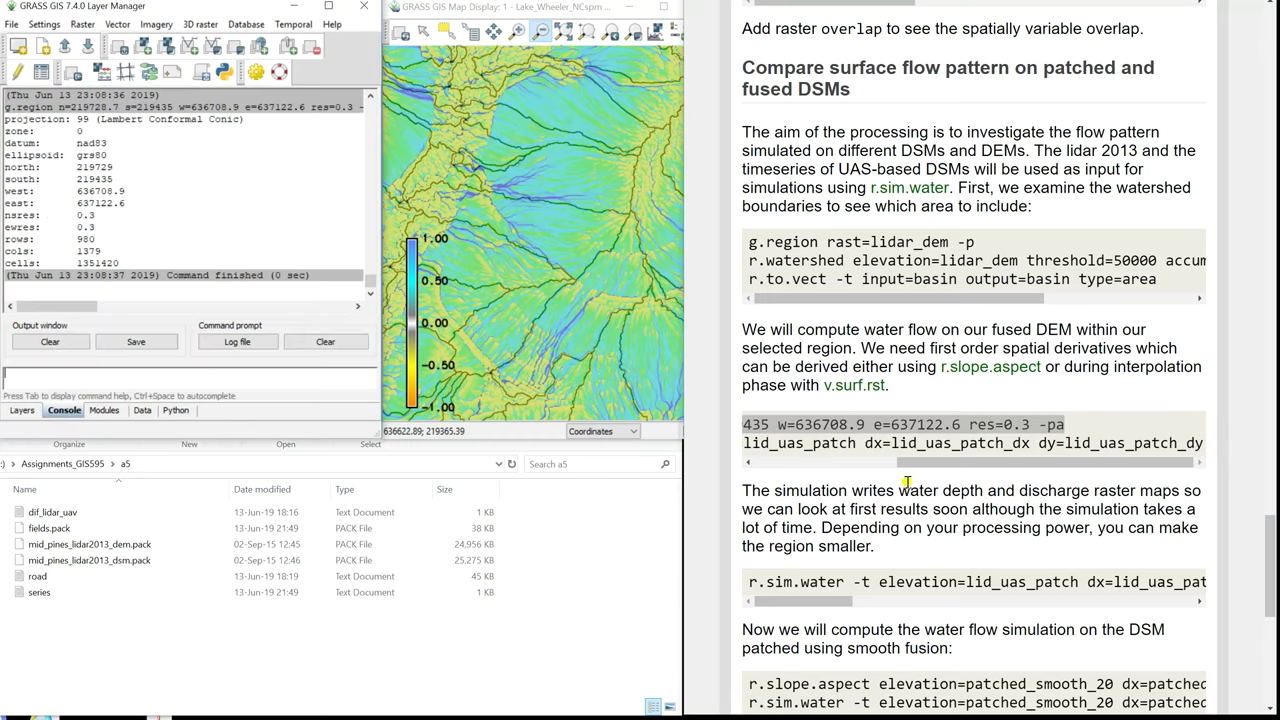
Compute the first-order derivatives of the fused DEM by running r.slope.aspect elevation=lid_uas_patch dx=lid_uas_patch_dx dy=lid_uas_patch_dy
left_click_drag(905, 462, 728, 468)
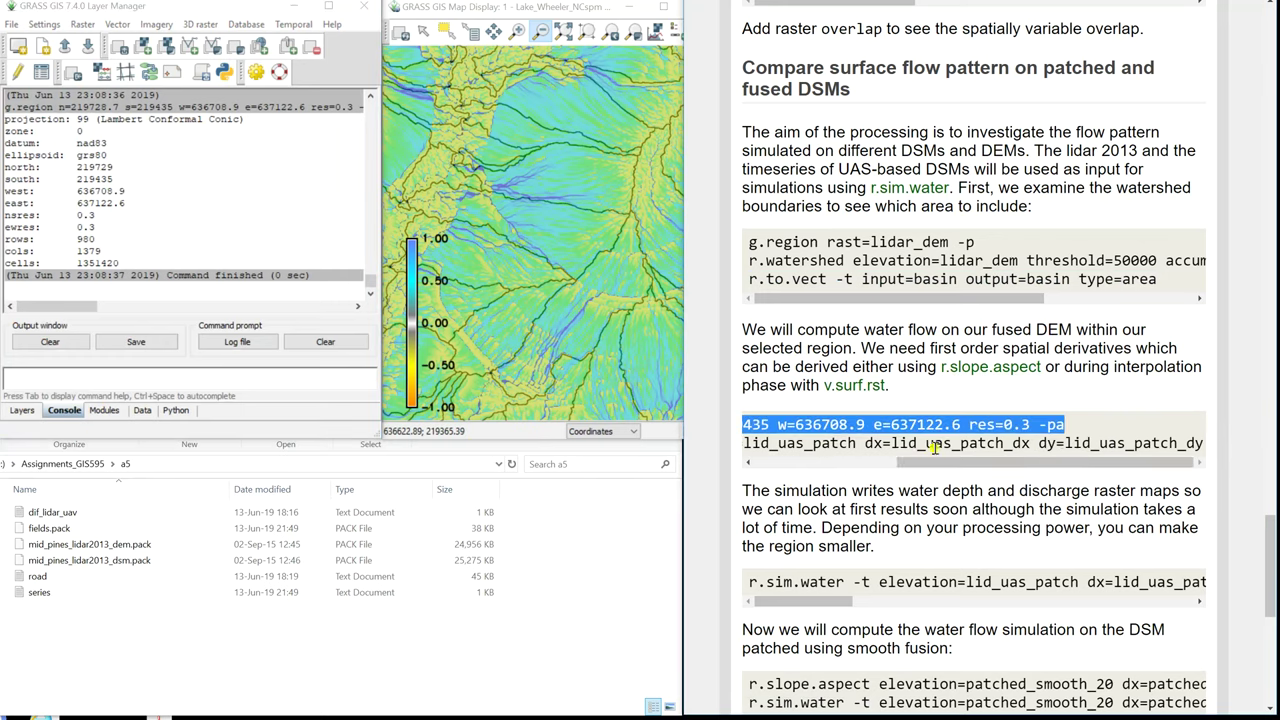
left_click(757, 463)
left_click_drag(748, 446, 1262, 448)
key("ctrl+c")
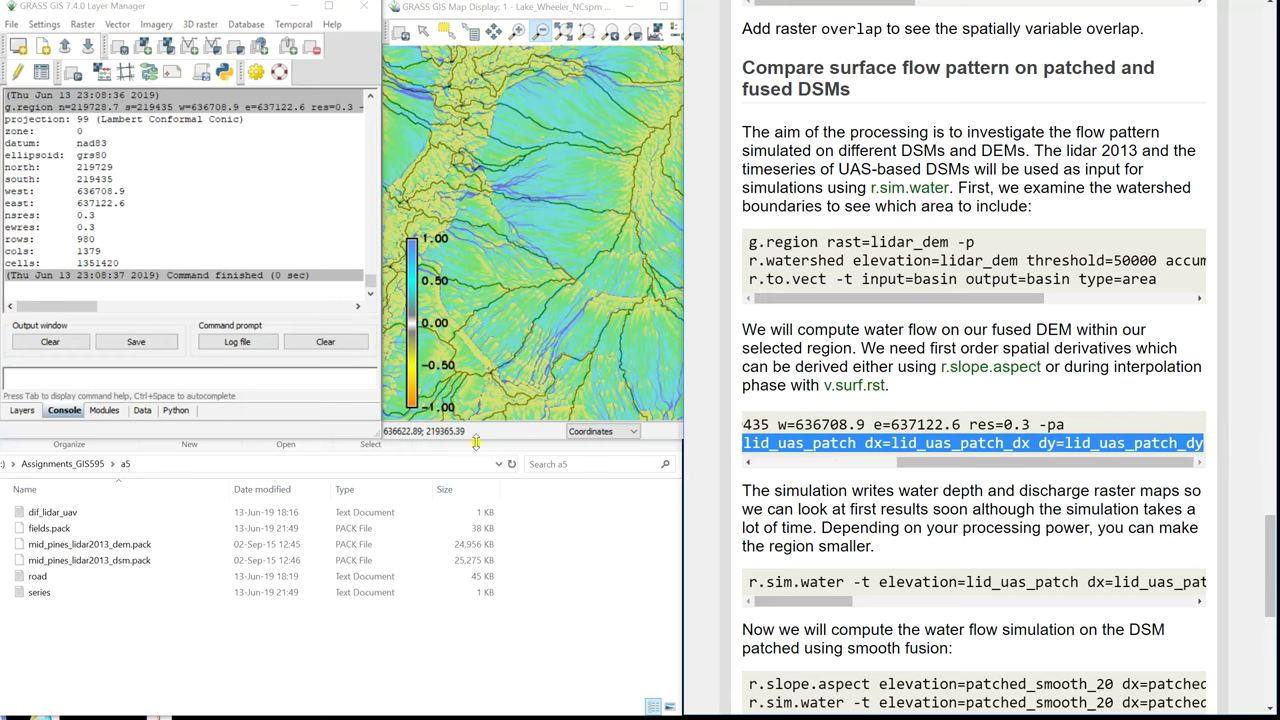
left_click(314, 379)
key("ctrl+v")
key("Return")
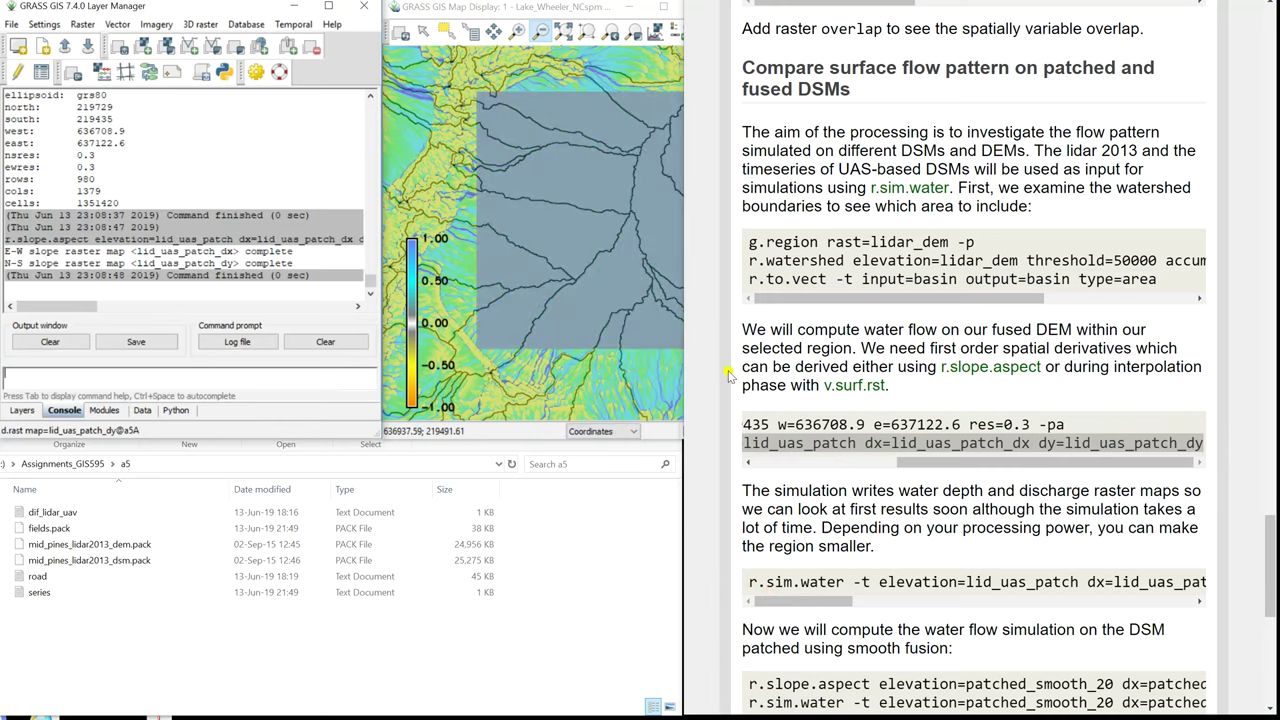
Simulate water flow on lid_uas_patch with r.sim.water -t, using rain_value=30, man_value=0.15, nwalkers=100000, output_step=1, depth=lid_uas_patch_depth and discharge=lid_uas_patch_disch
left_click_drag(749, 582, 1255, 585)
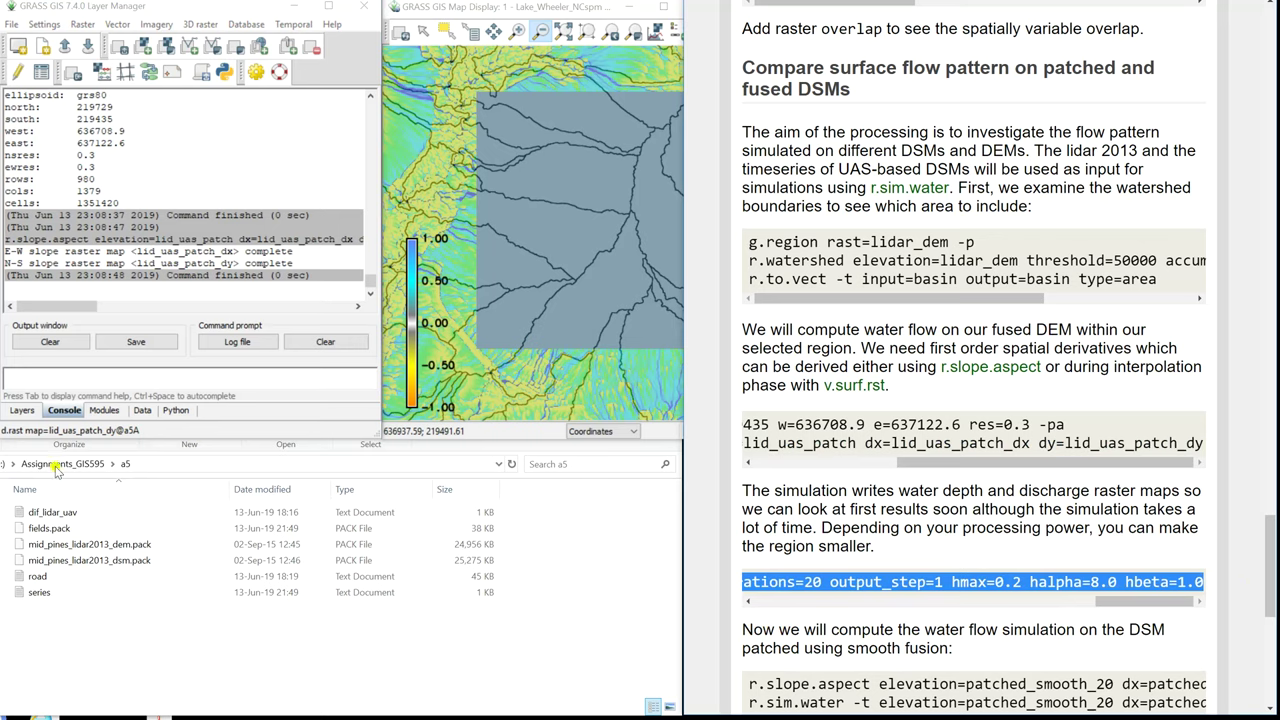
left_click(86, 373)
key("ctrl+v")
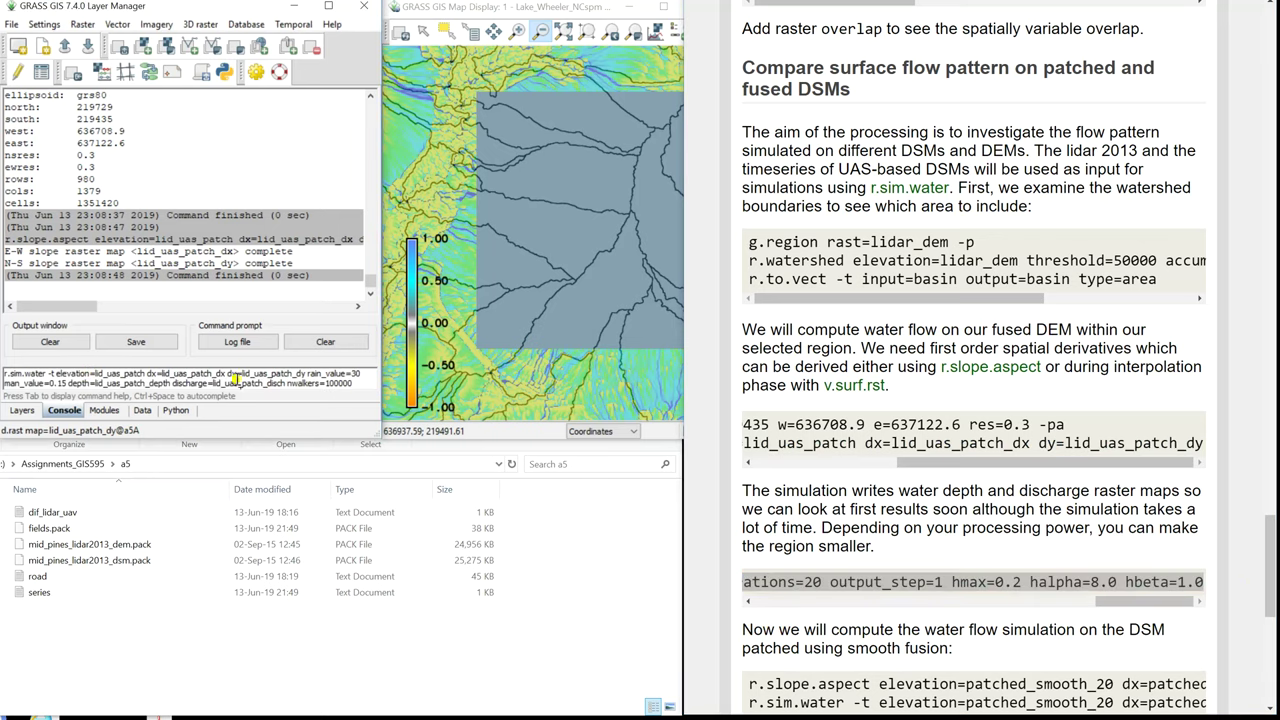
left_click_drag(228, 372, 185, 370)
left_click(230, 372)
scroll(357, 381, "down", 1)
key("Return")
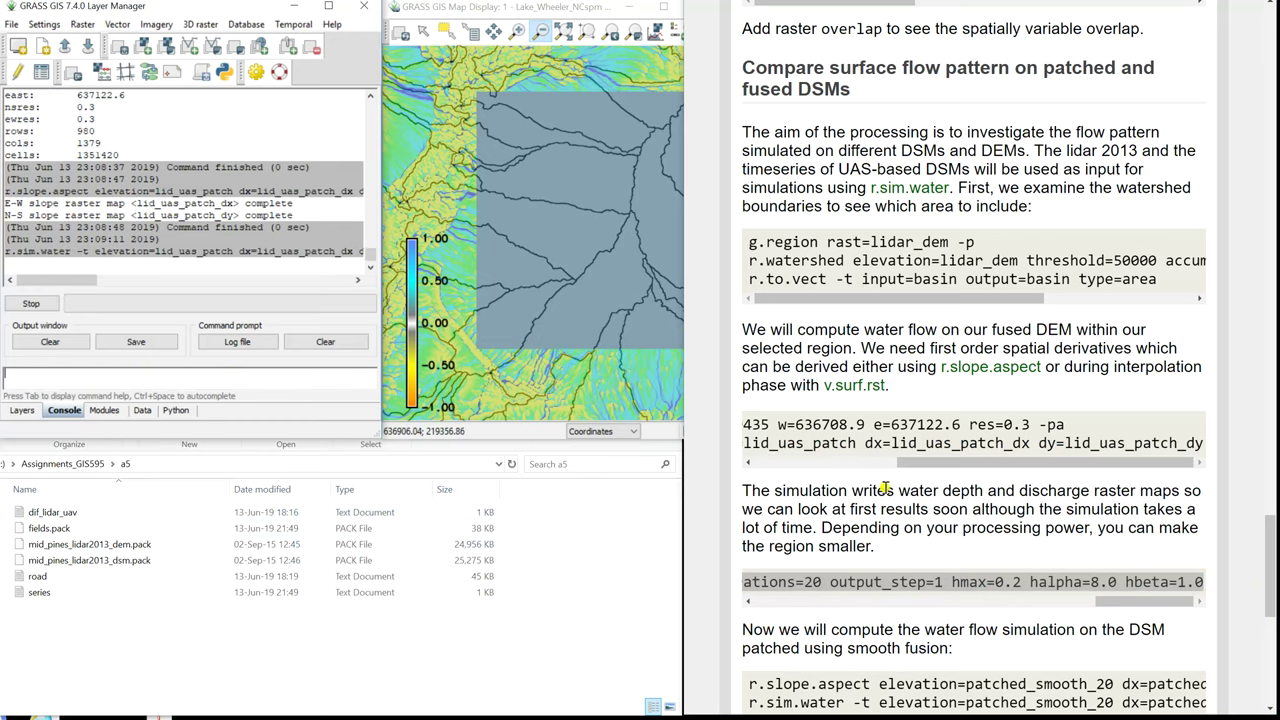
left_click_drag(1105, 601, 735, 610)
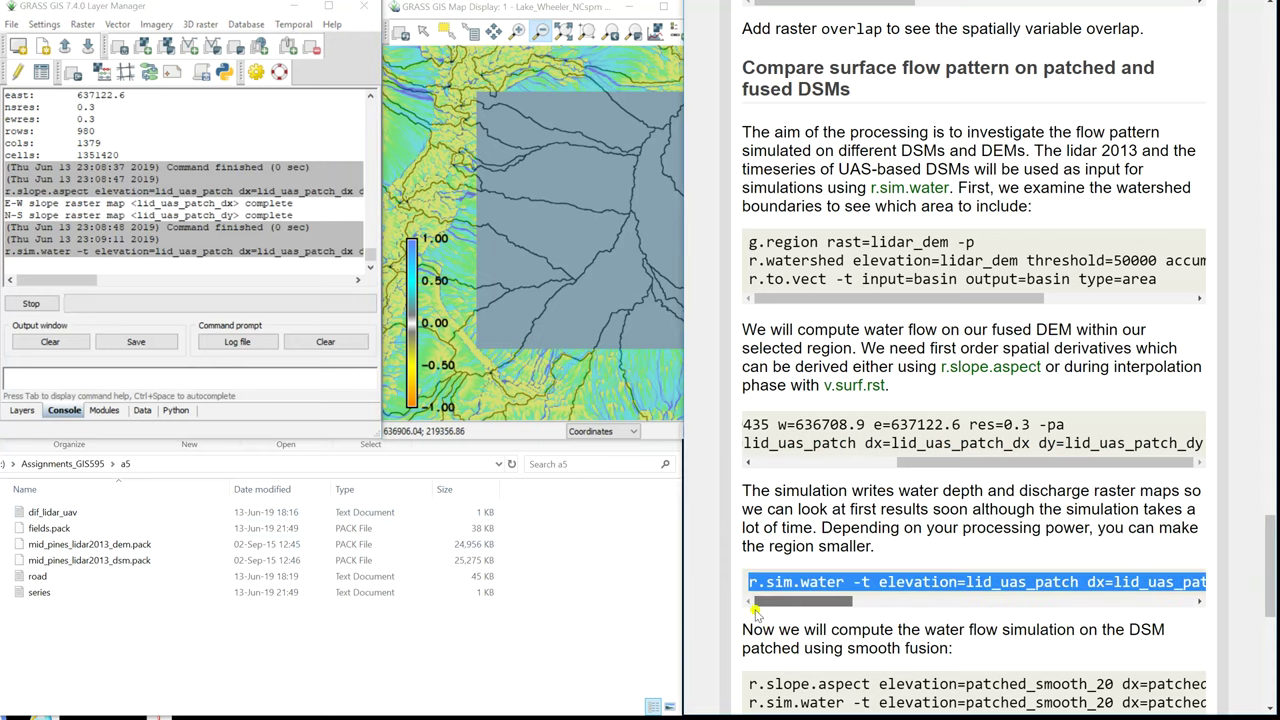
left_click(773, 580)
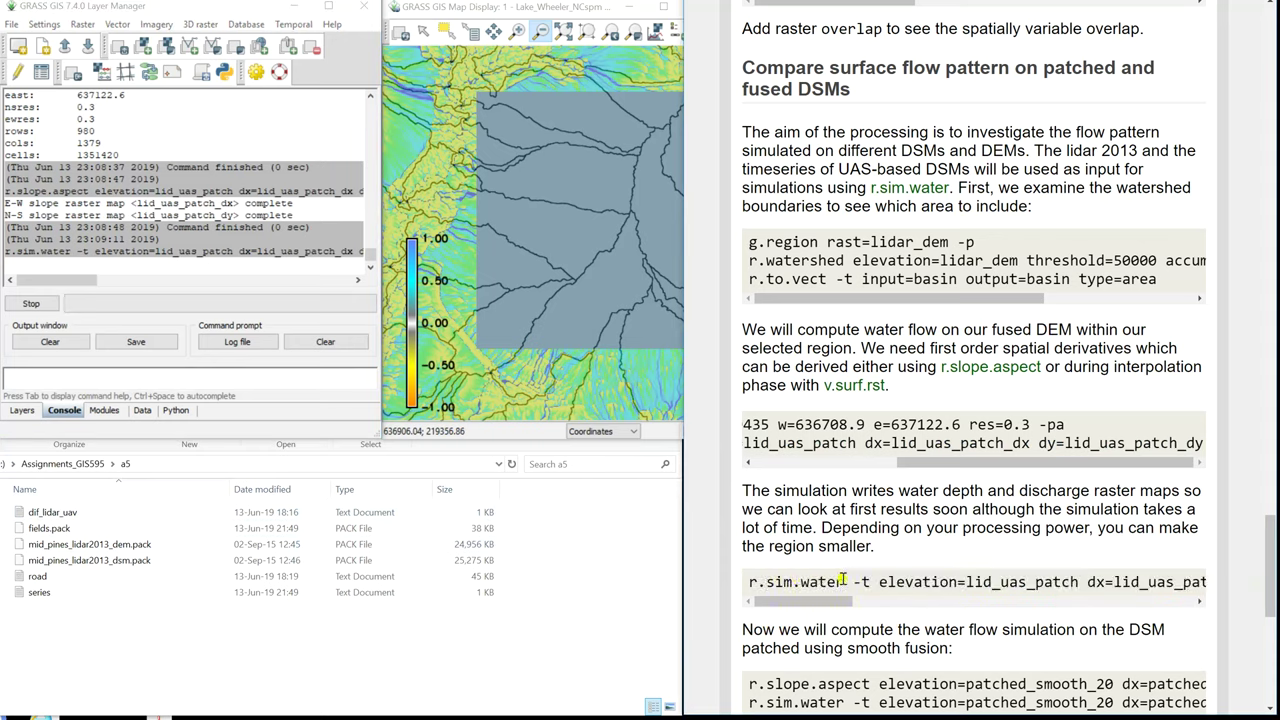
scroll(845, 580, "down", 3)
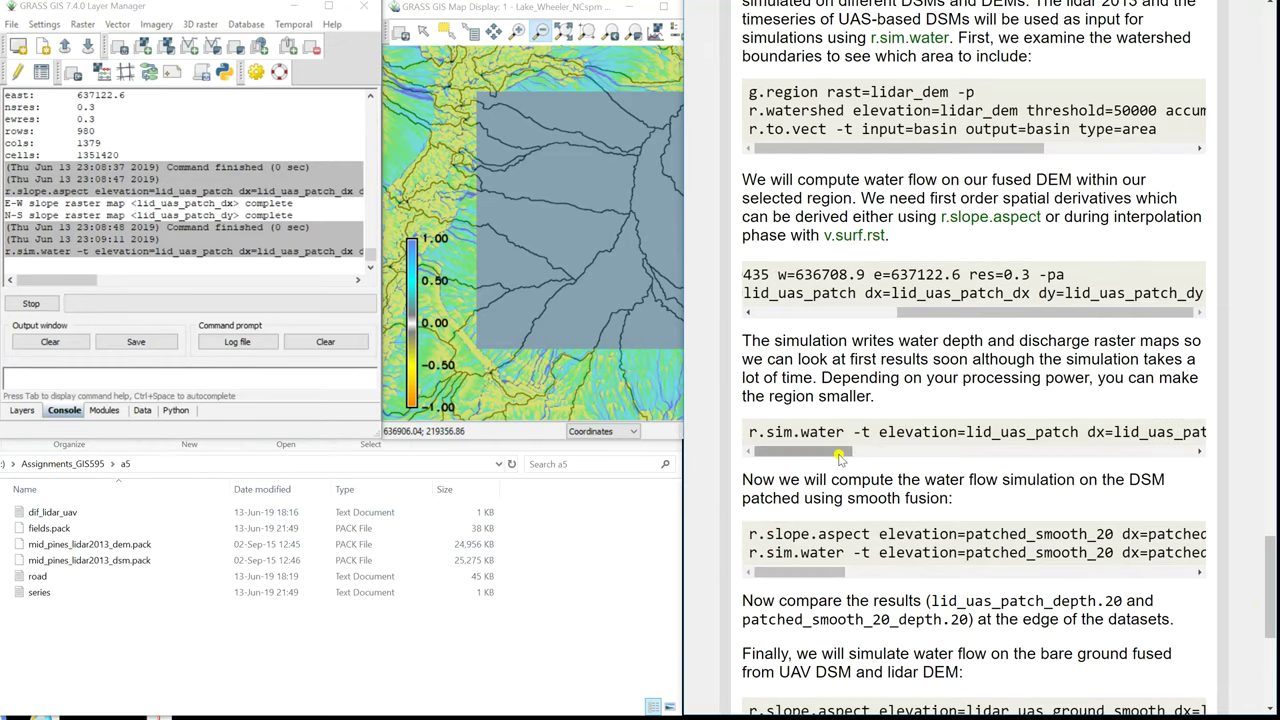
left_click_drag(841, 452, 883, 452)
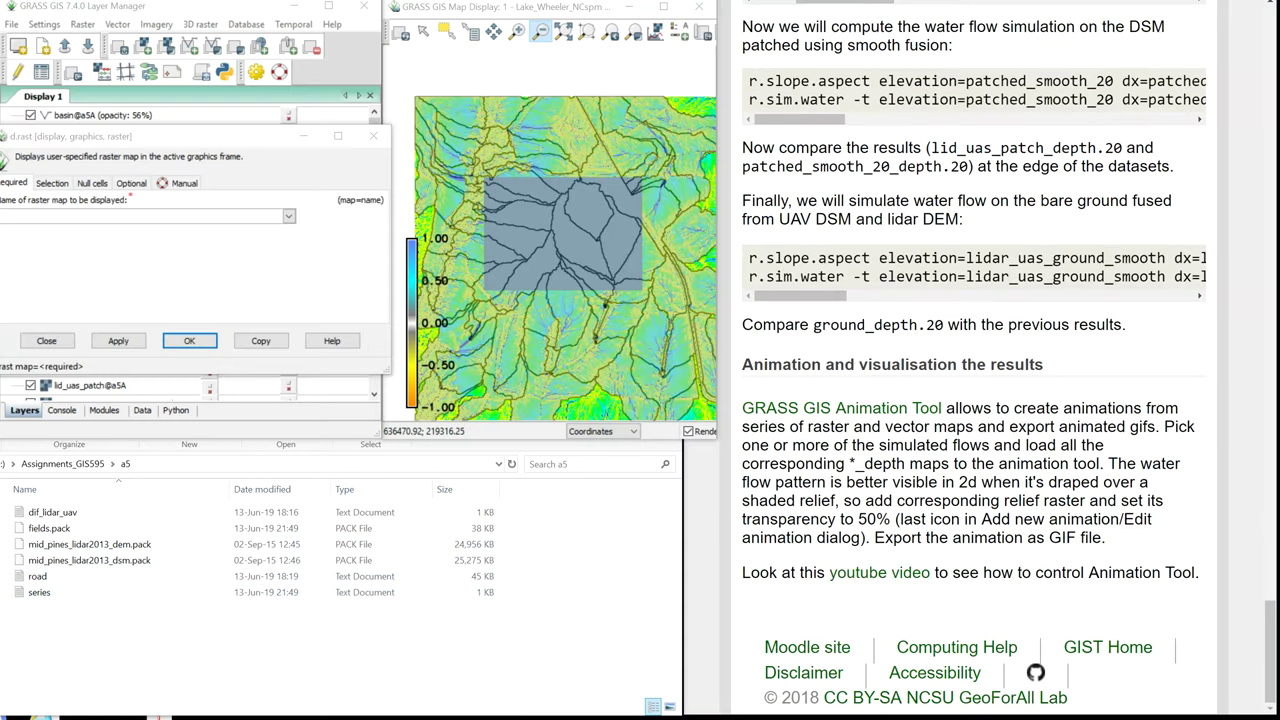
Add the simulated water depth raster lid_uas_patch_depth.20 to the map display and inspect its flow pattern up close
left_click(373, 136)
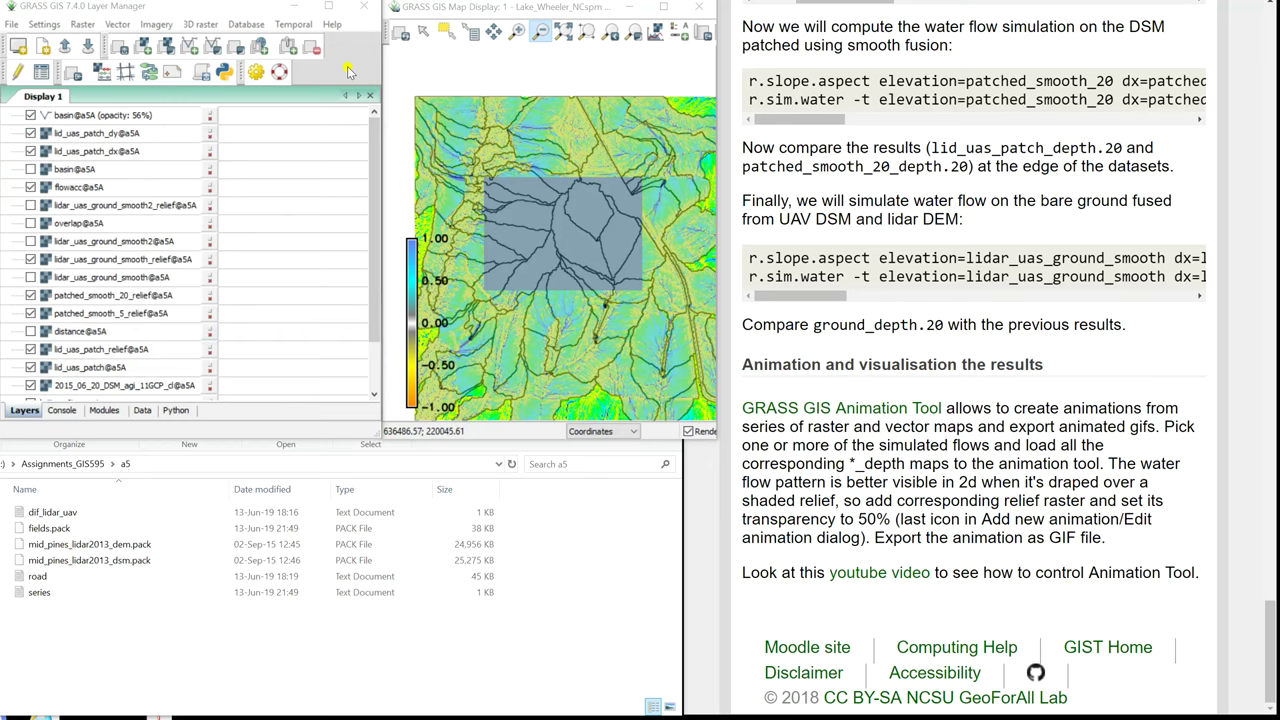
left_click(145, 48)
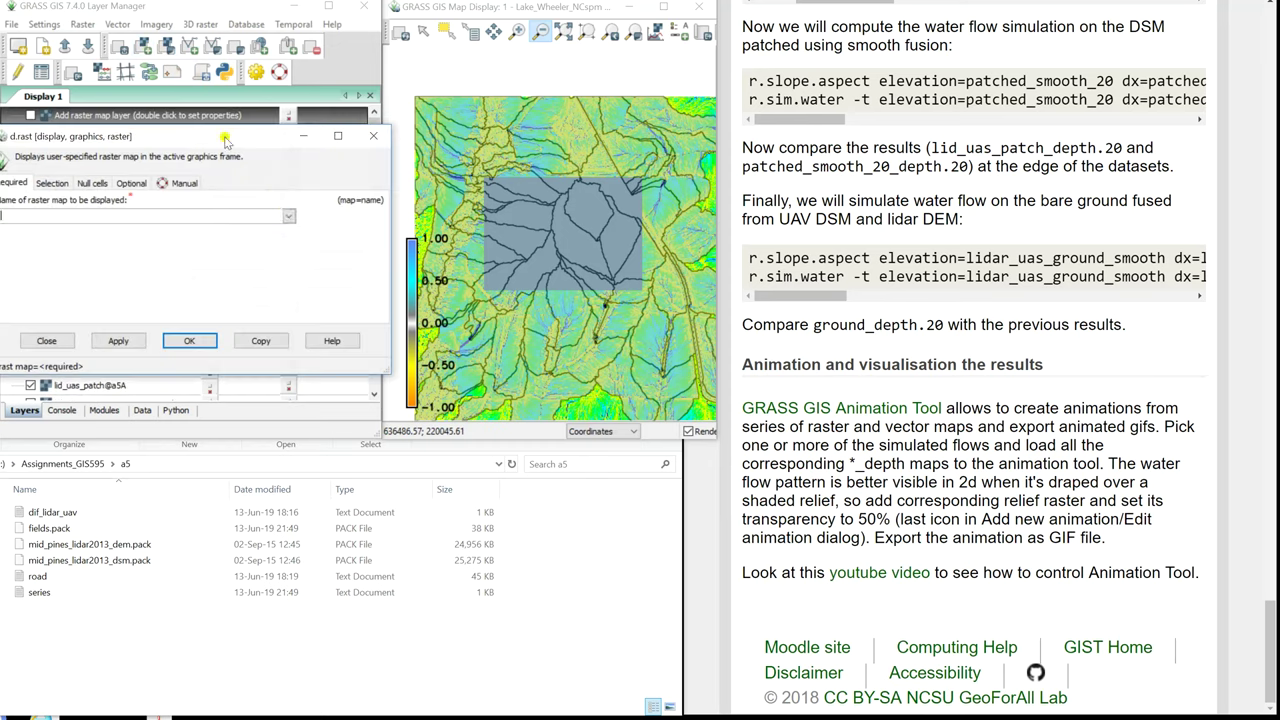
left_click(288, 216)
scroll(268, 280, "down", 6)
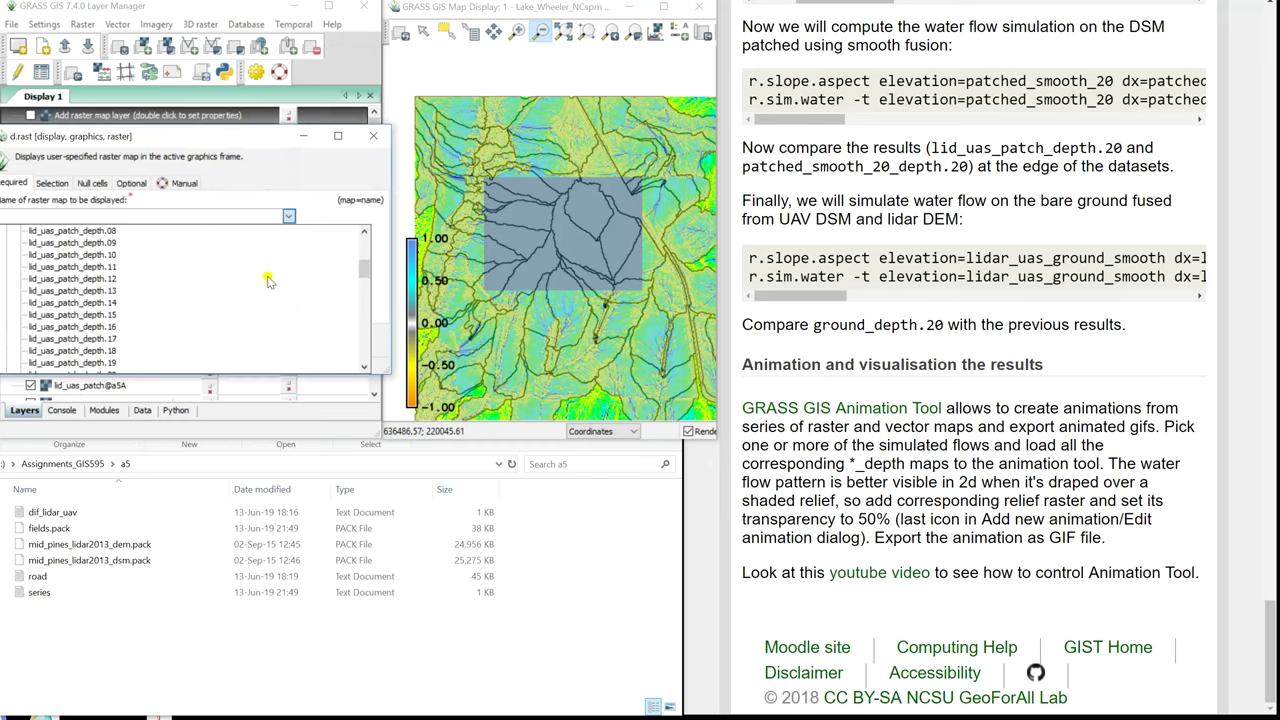
scroll(268, 280, "down", 2)
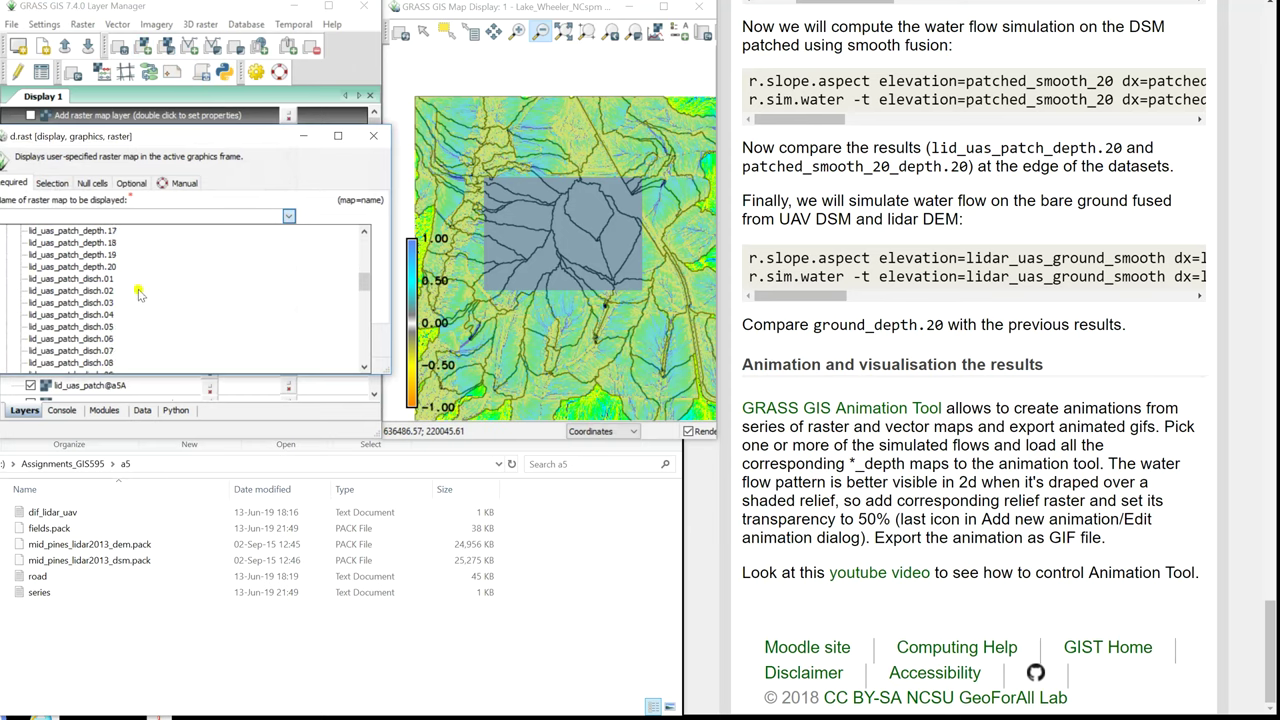
left_click(108, 267)
left_click(198, 338)
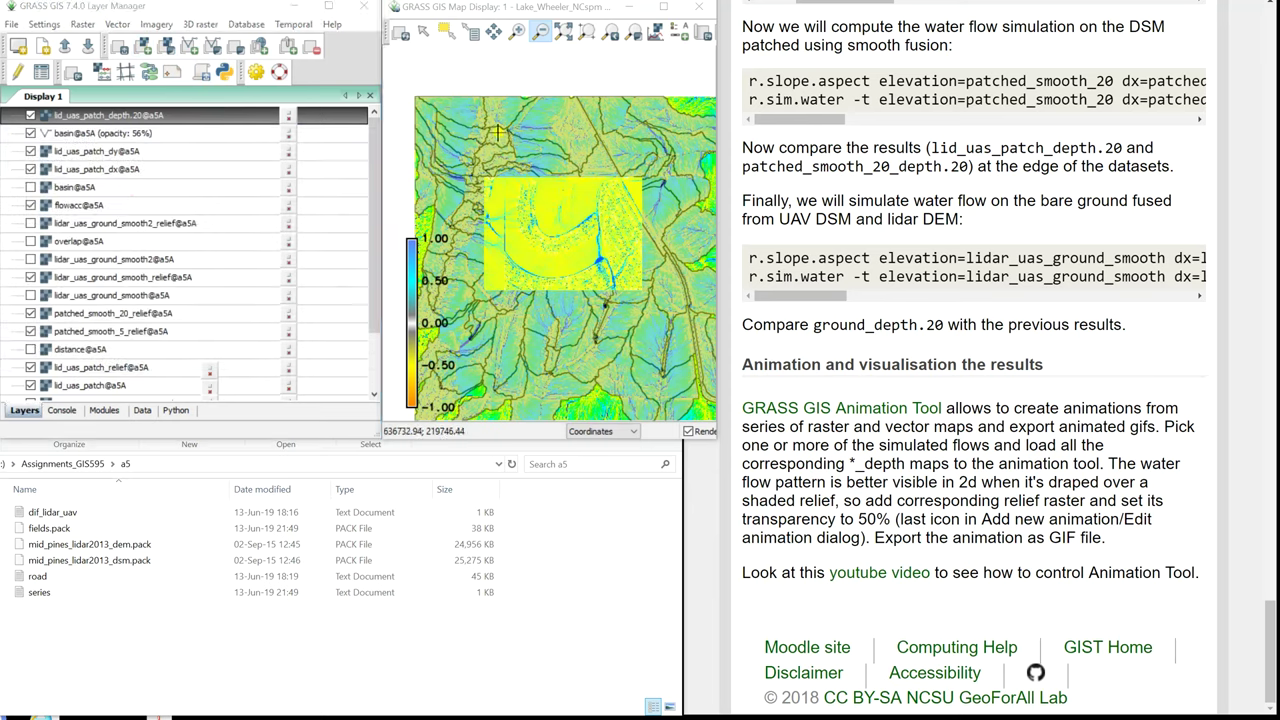
left_click_drag(484, 176, 648, 287)
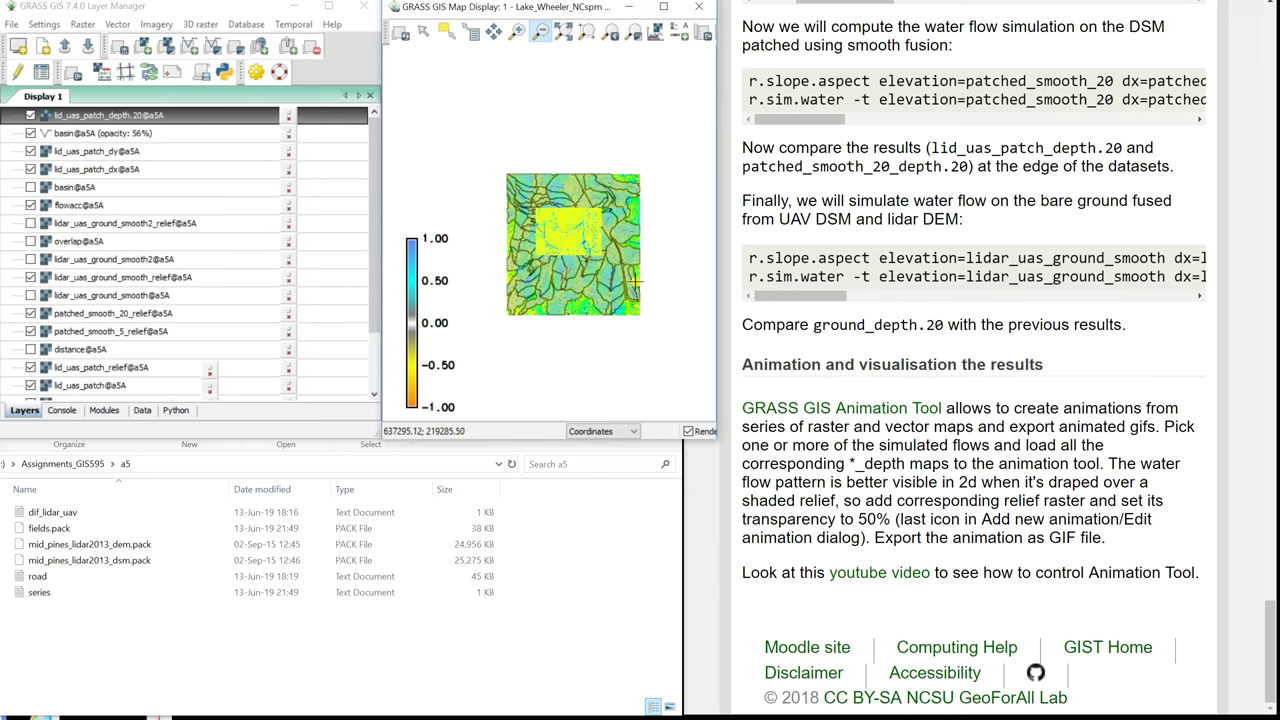
left_click(517, 32)
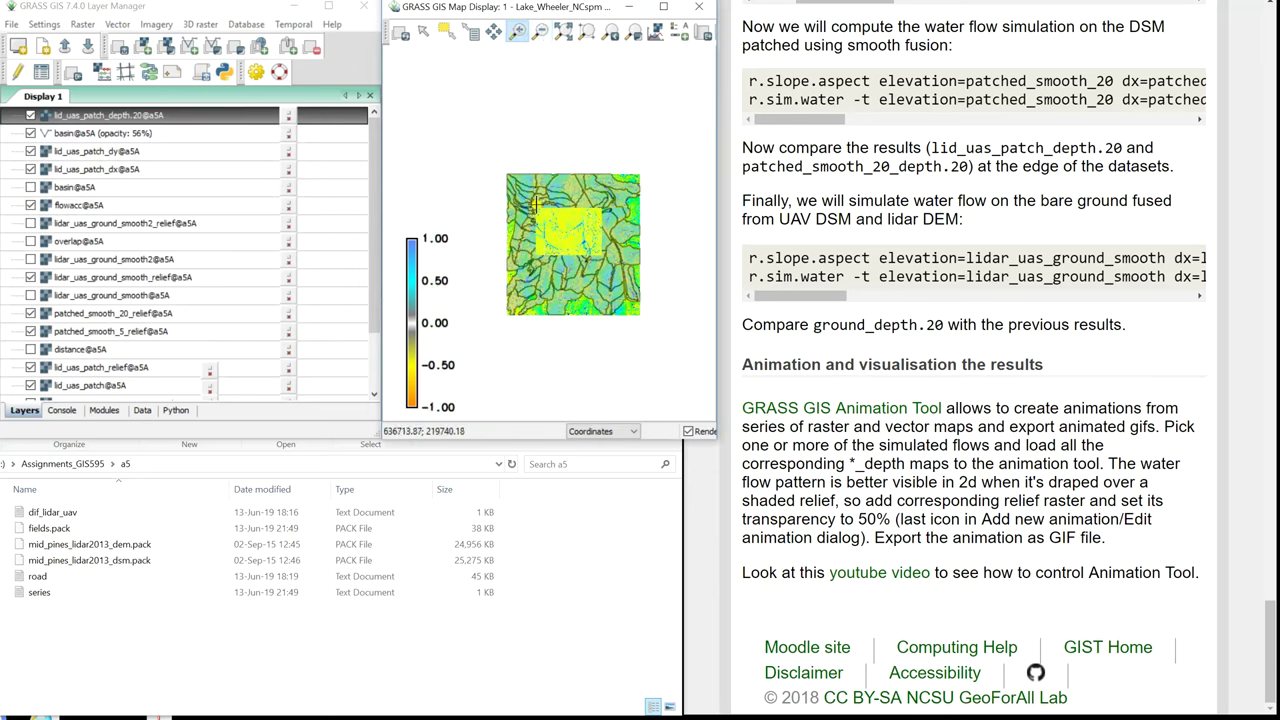
left_click_drag(534, 206, 604, 258)
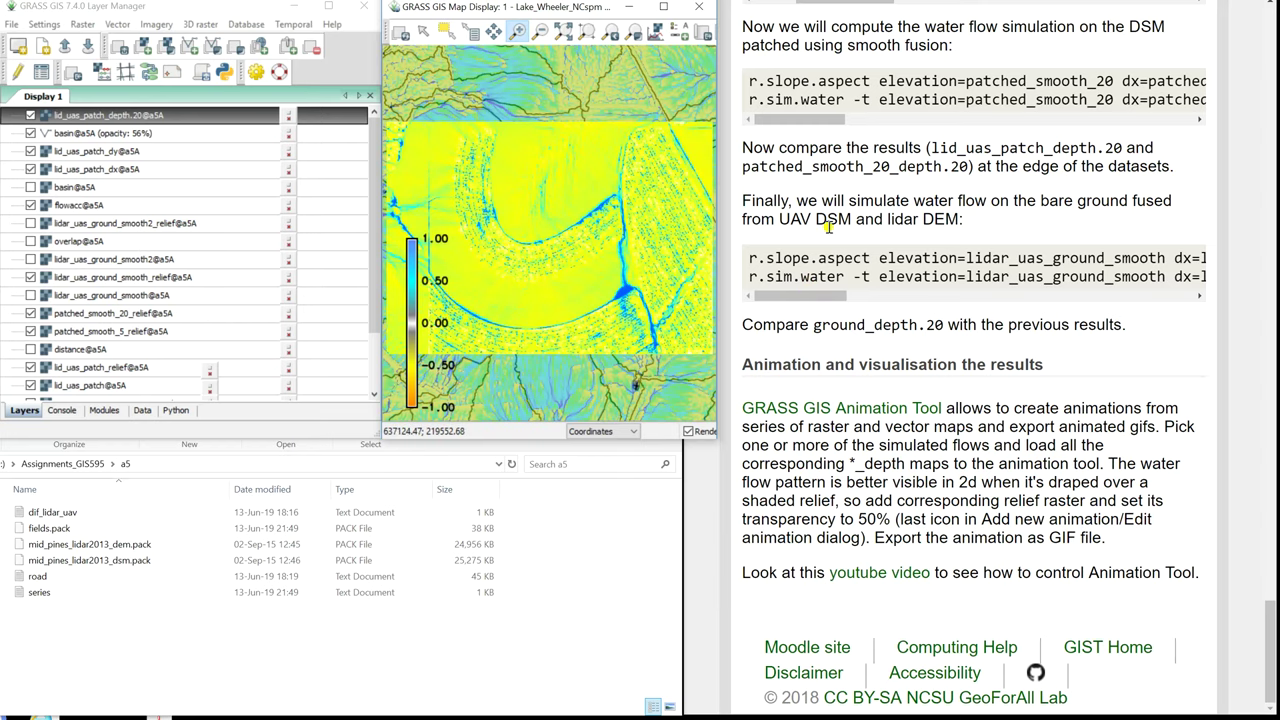
Compute the derivatives of the smoothly fused DSM by running r.slope.aspect elevation=patched_smooth_20 dx=patched_smooth_20_dx dy=patched_smooth_20_dy
scroll(830, 232, "up", 3)
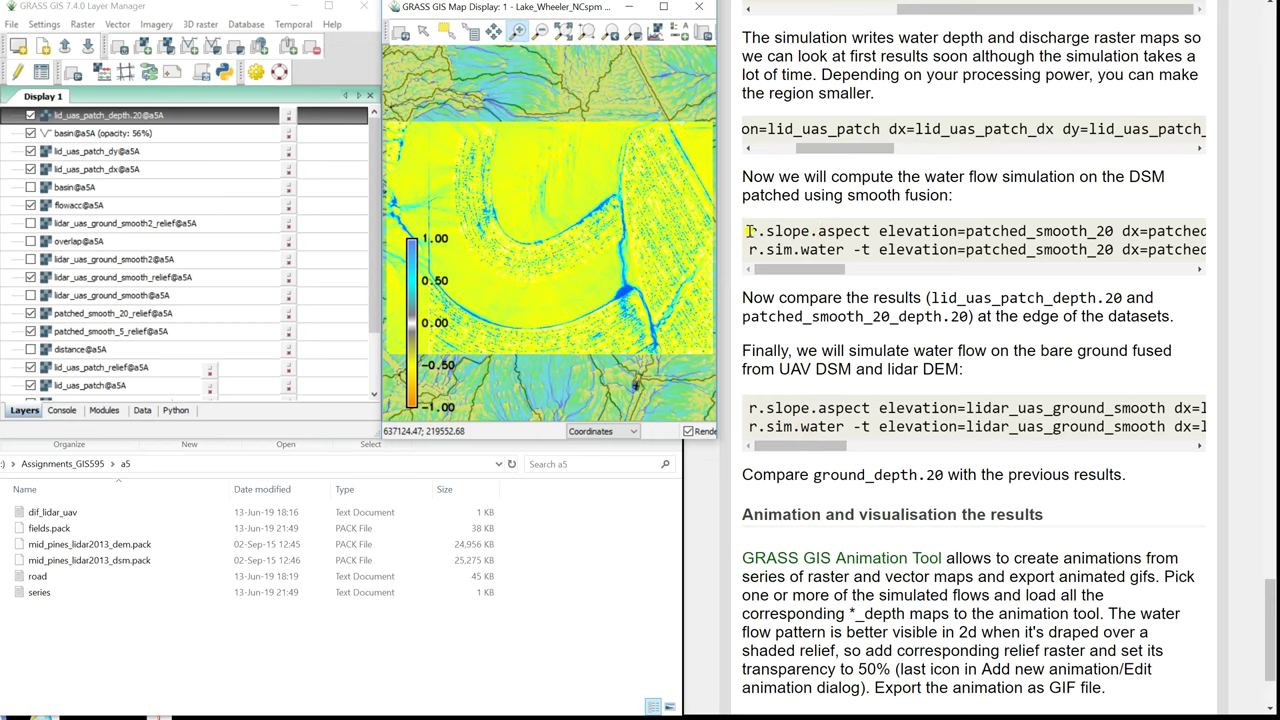
left_click_drag(751, 231, 1110, 237)
key("ctrl+c")
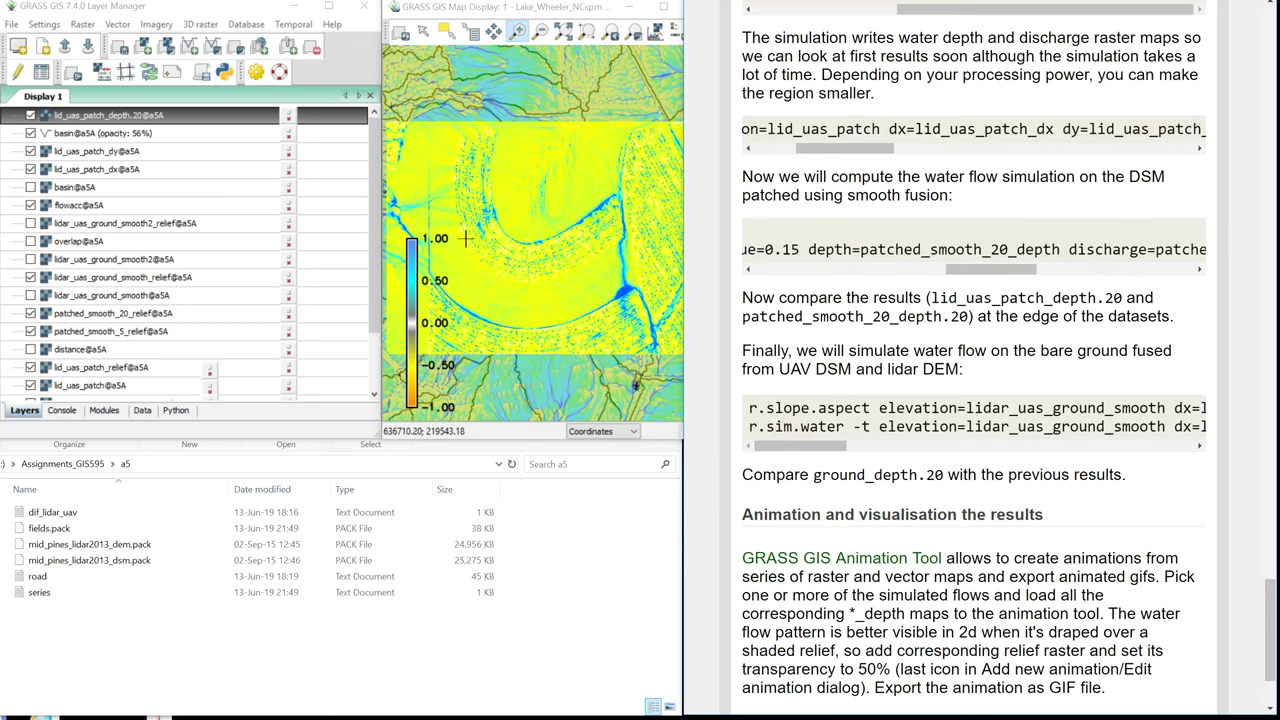
left_click(62, 410)
left_click(101, 380)
key("ctrl+v")
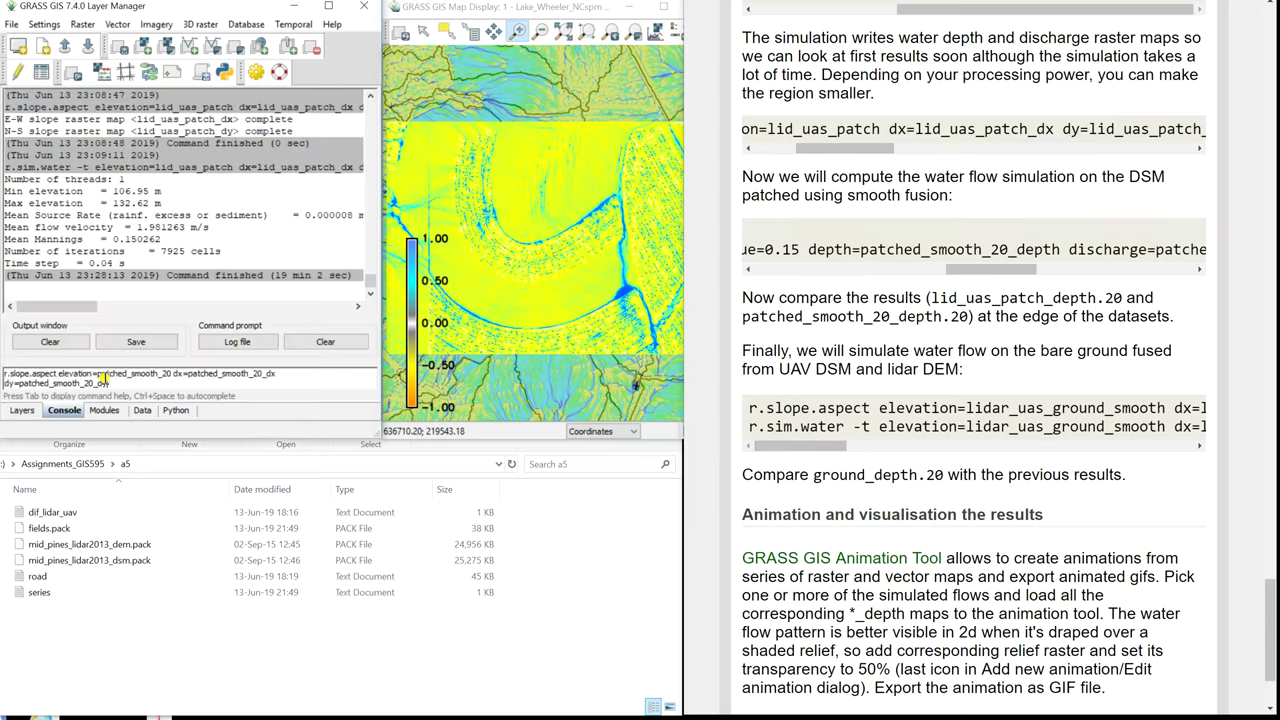
key("Return")
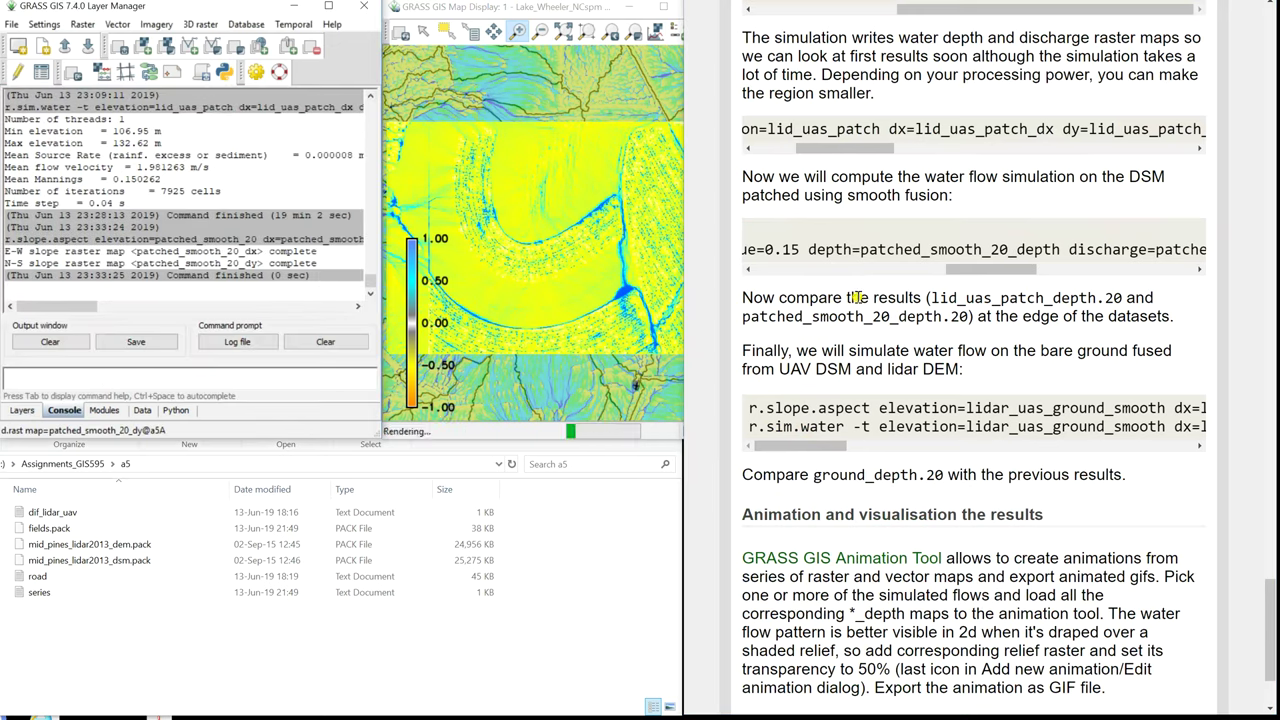
Simulate water flow on patched_smooth_20 with r.sim.water -t, using rain_value=30, man_value=0.15, depth=patched_smooth_20_depth, output_step=1, hmax=0.2, halpha=8.0 and hbeta=1.0
left_click_drag(957, 277, 1240, 254)
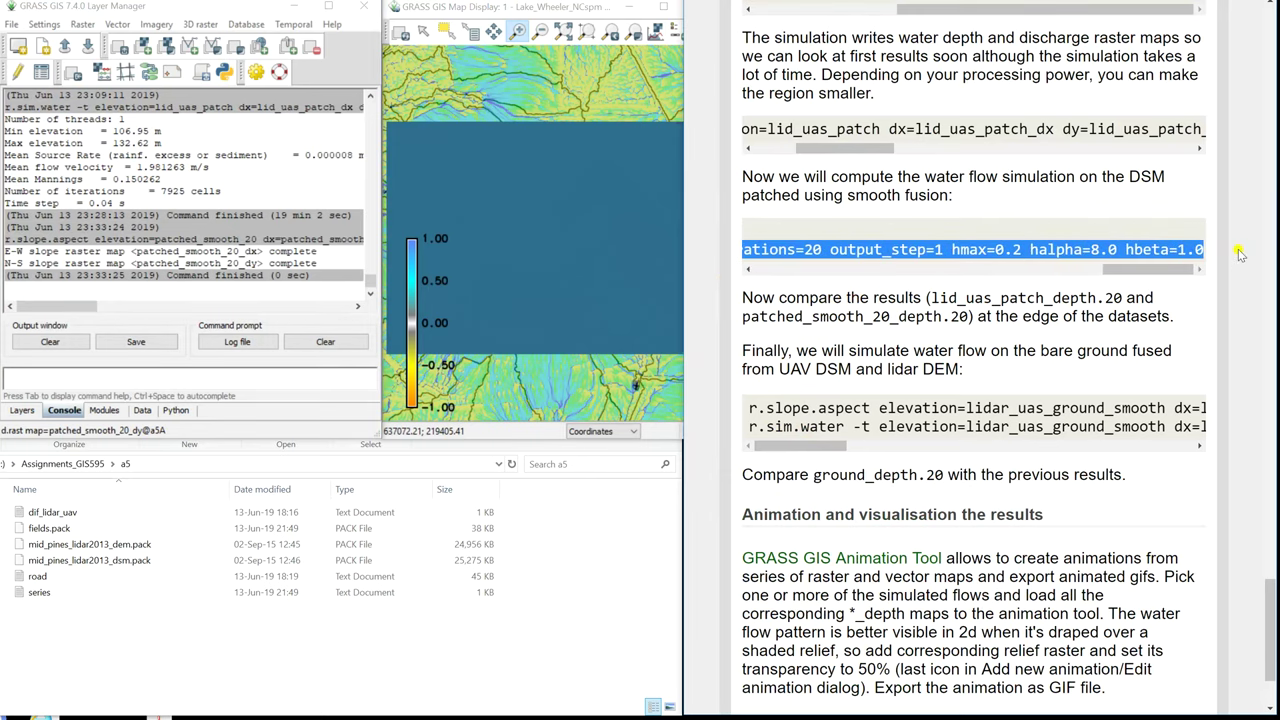
key("ctrl+c")
left_click(324, 376)
key("ctrl+v")
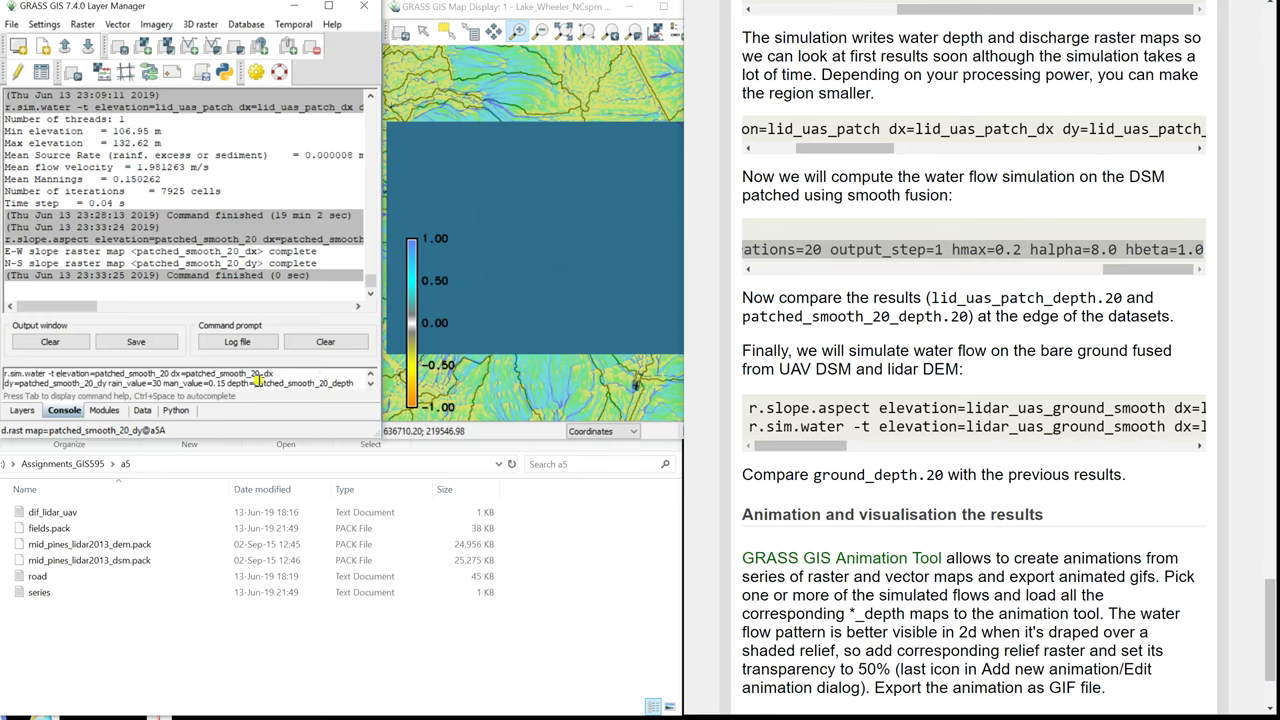
key("Return")
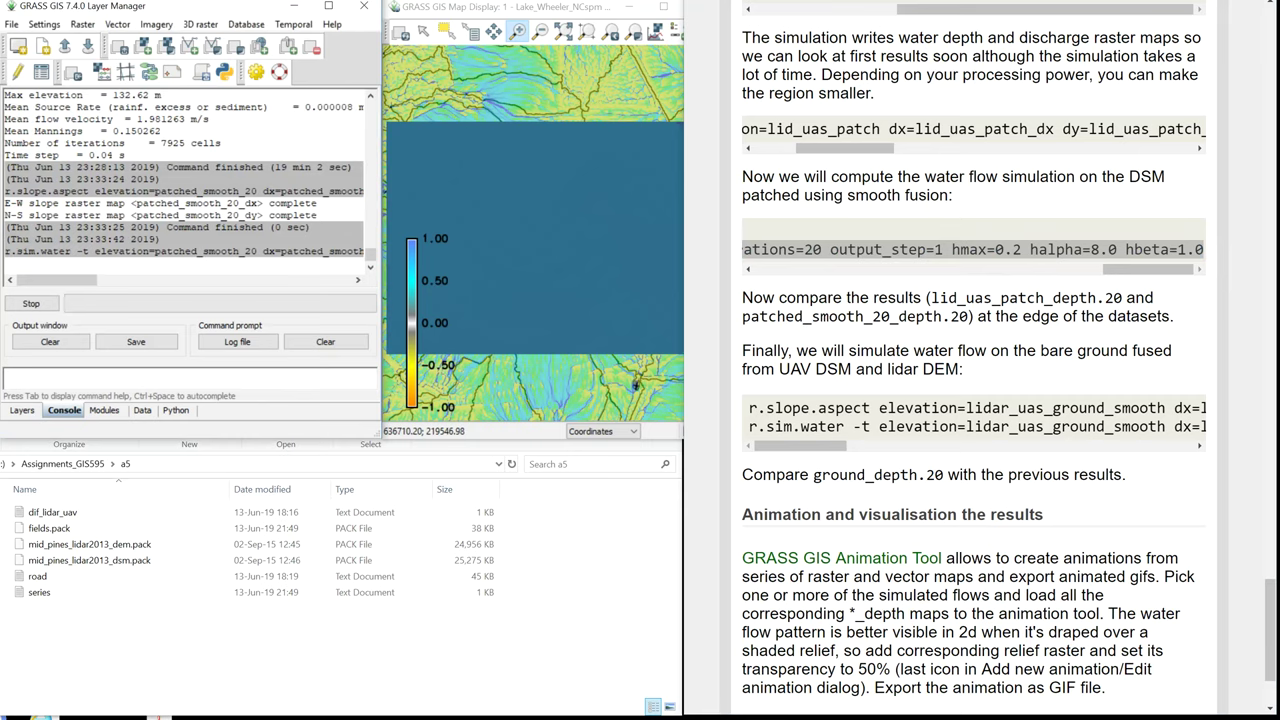
Compute the fused bare-ground derivatives by running r.slope.aspect elevation=lidar_uas_ground_smooth dx=lidar_uas_ground_smooth_dx dy=lidar_uas_ground_smooth_dy
scroll(973, 360, "down", 3)
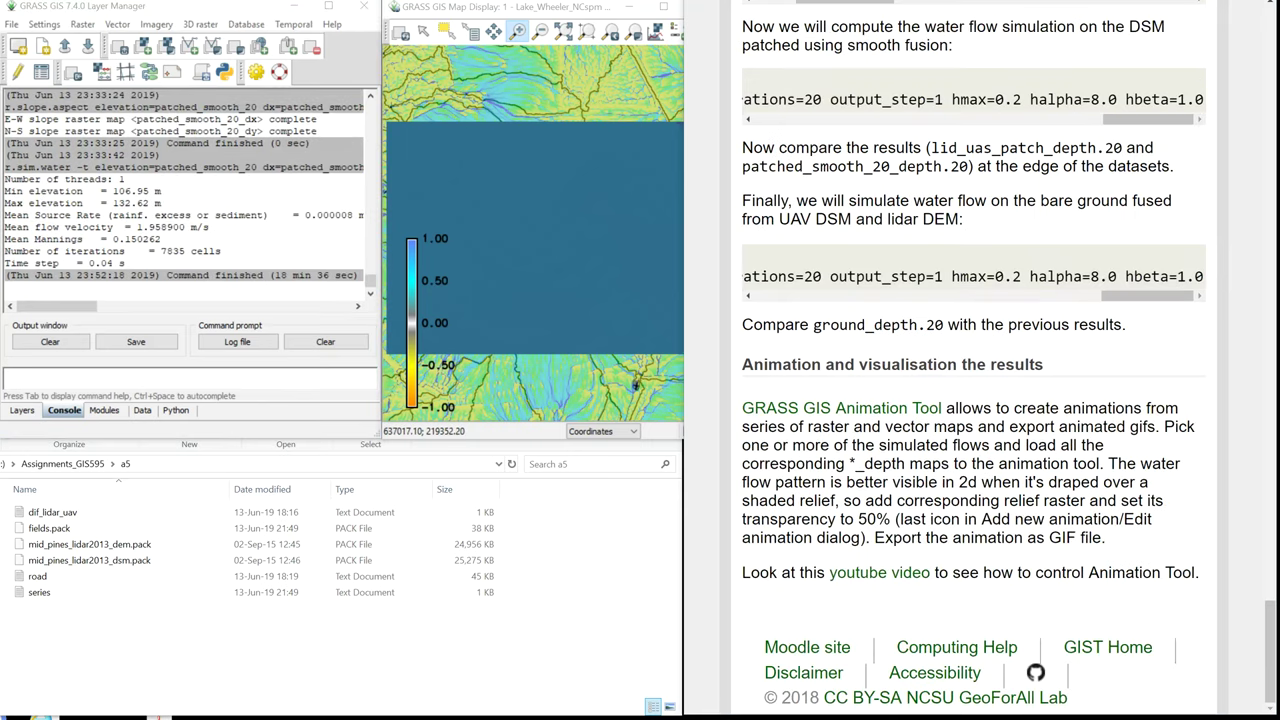
left_click(277, 377)
key("ctrl+v")
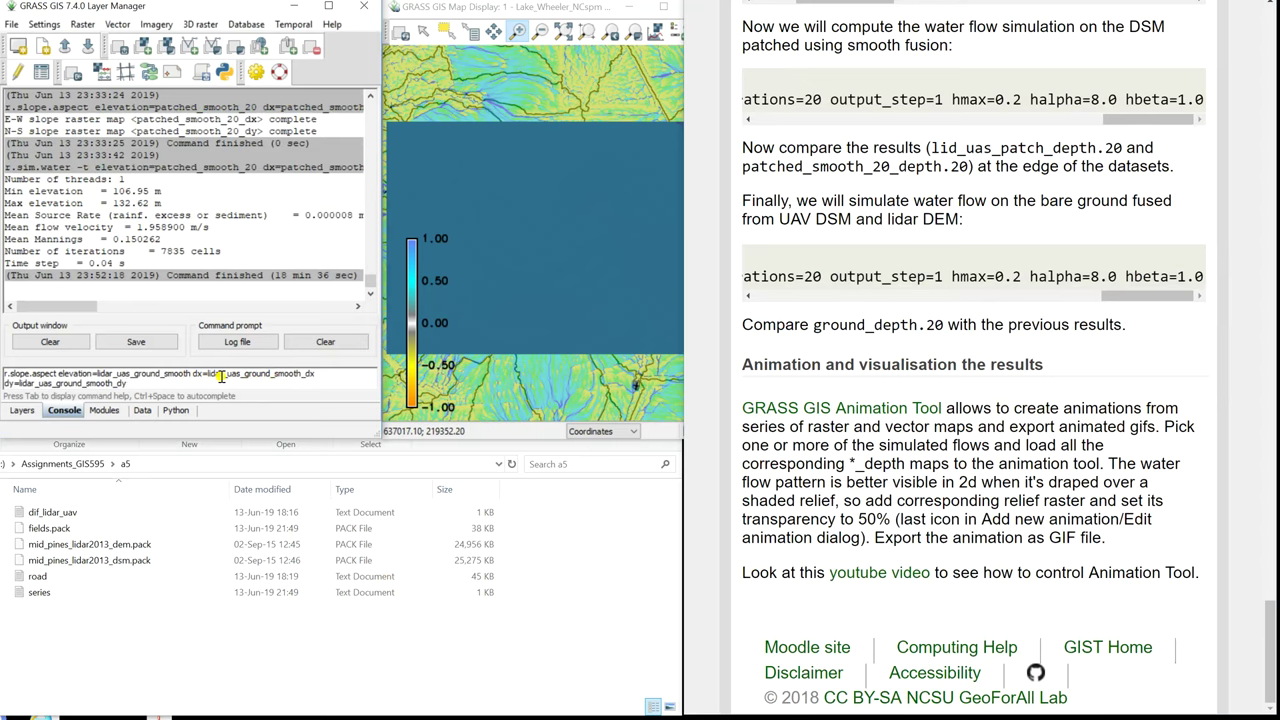
key("Return")
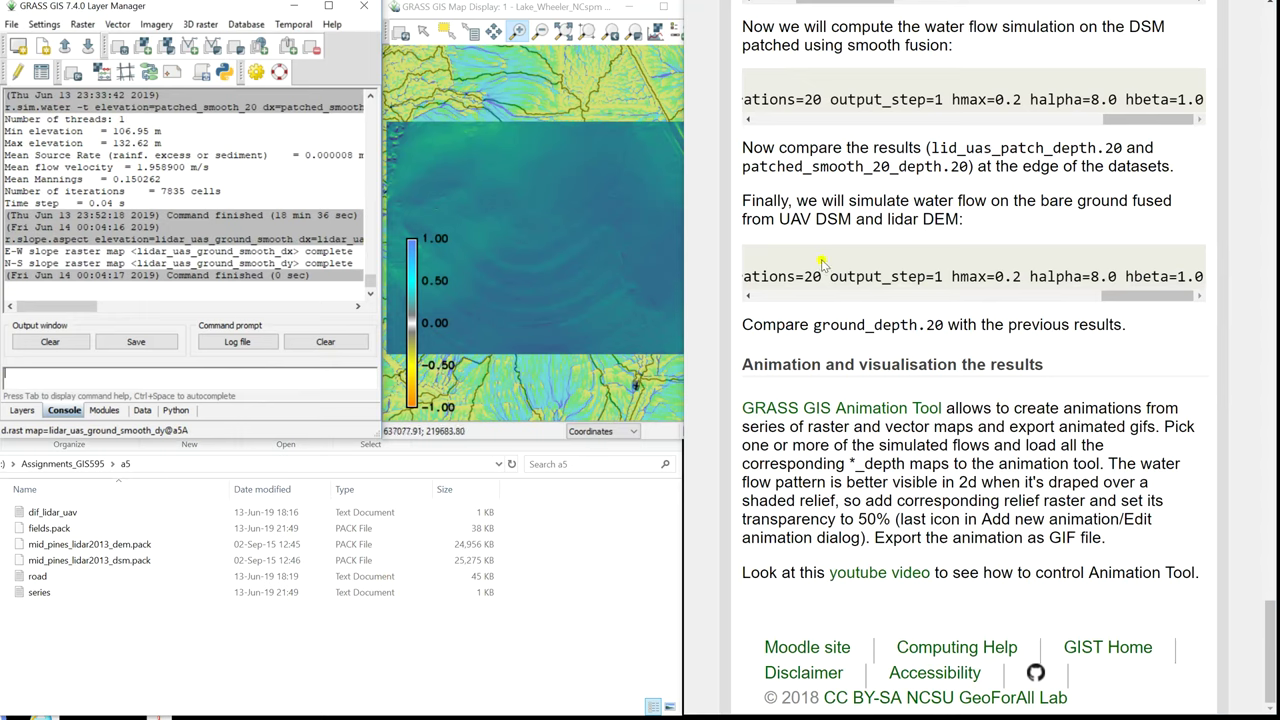
Simulate water flow on the fused bare ground with r.sim.water -t elevation=lidar_uas_ground_smooth, using output_step=1, hmax=0.2, halpha=8.0 and hbeta=1.0
left_click_drag(1200, 277, 591, 284)
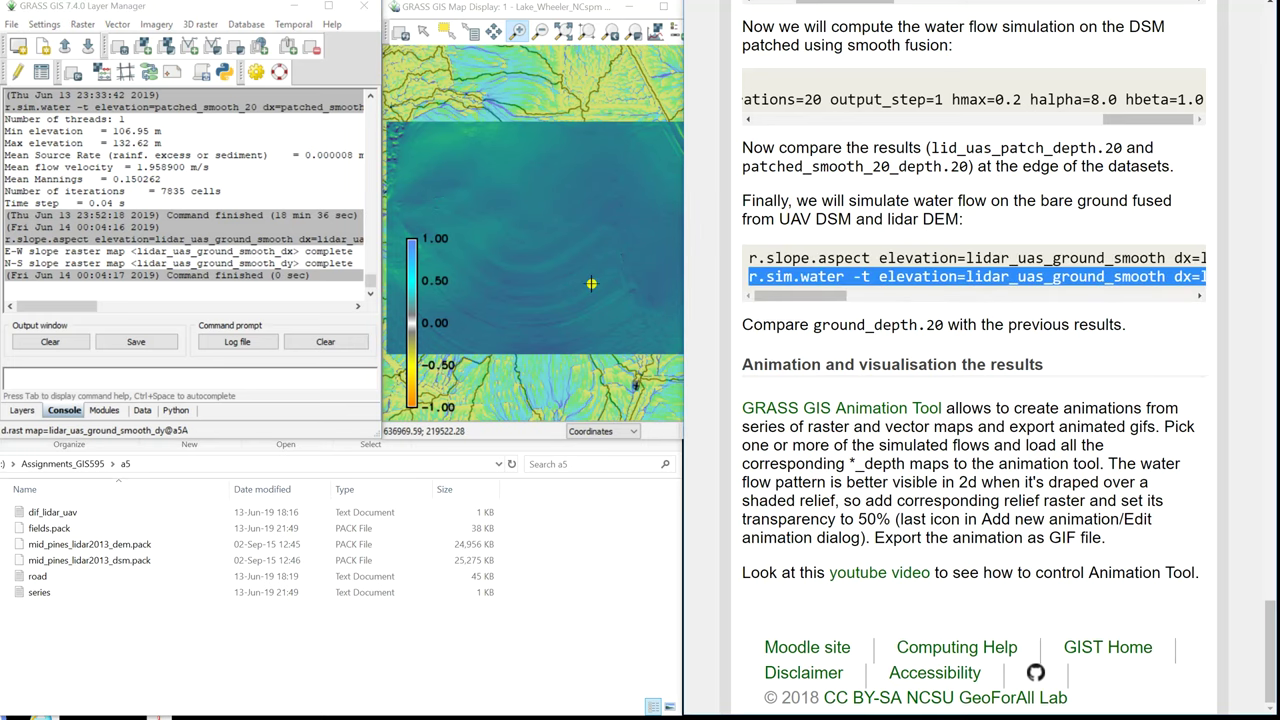
left_click(339, 381)
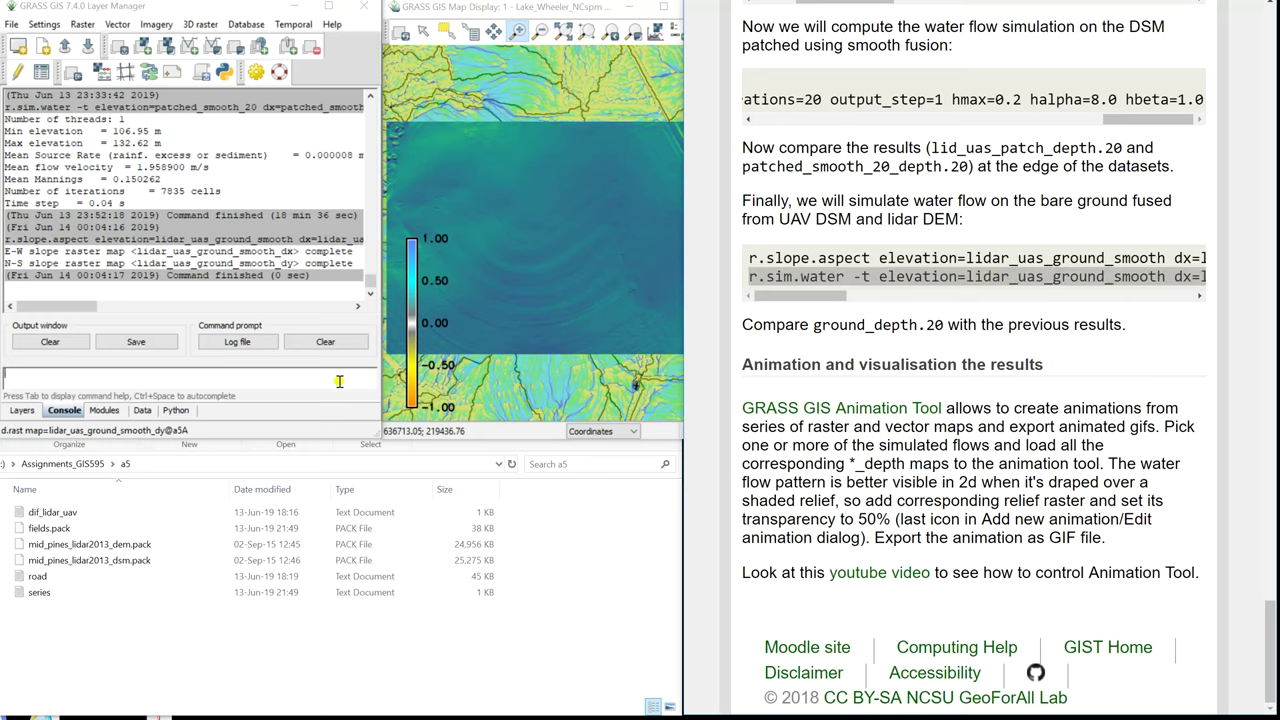
key("ctrl+v")
key("Return")
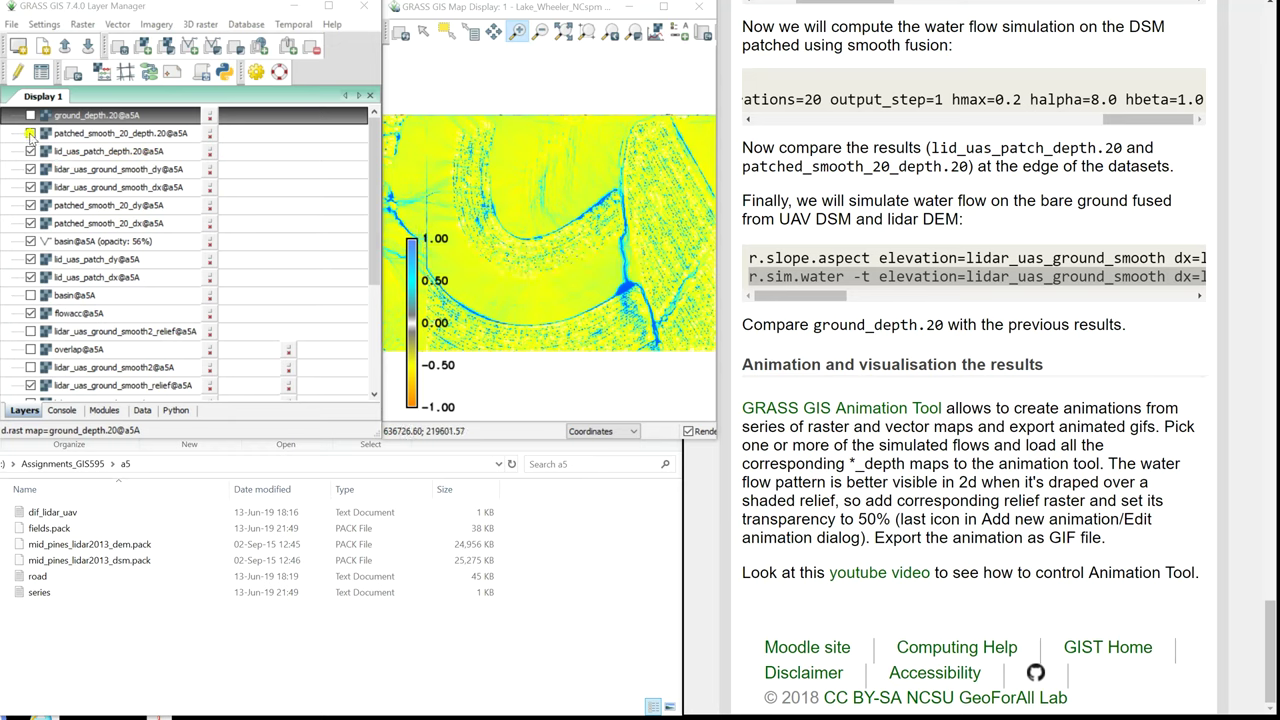
Compare the water depth patterns of patched_smooth_20_depth.20 and ground_depth.20, showing ground_depth.20 over the other depth layers
left_click(31, 133)
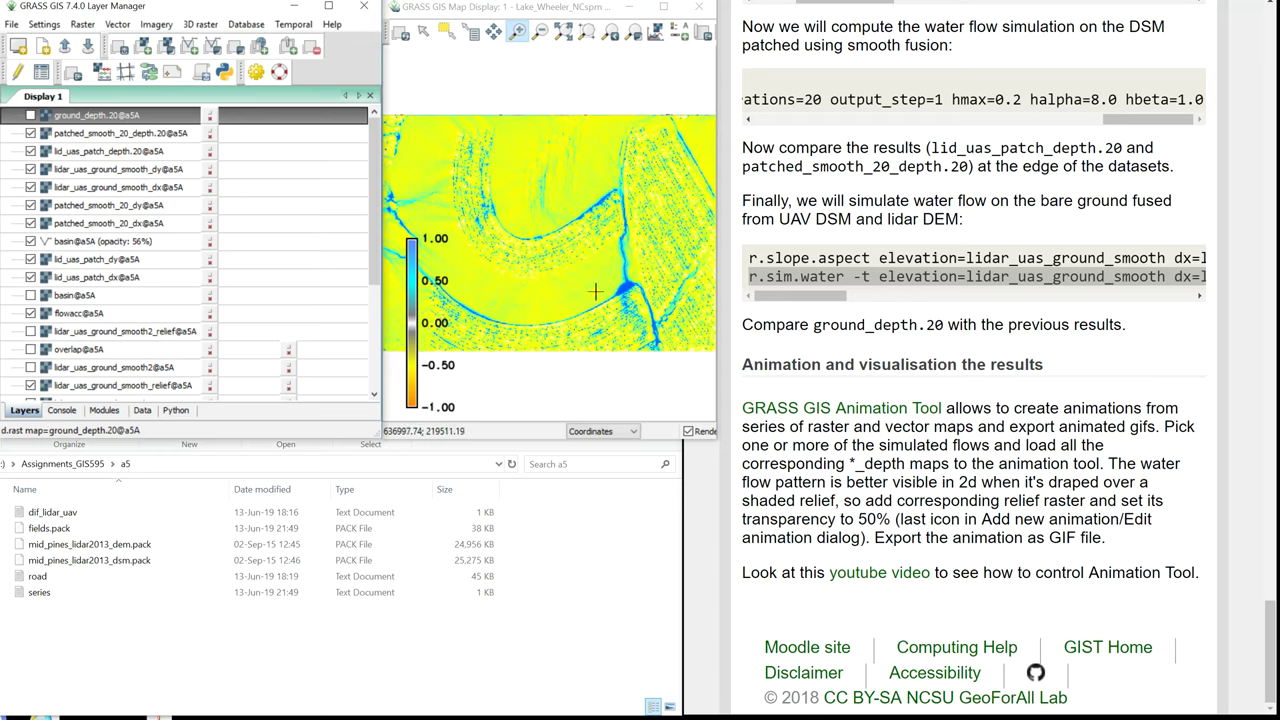
left_click(30, 117)
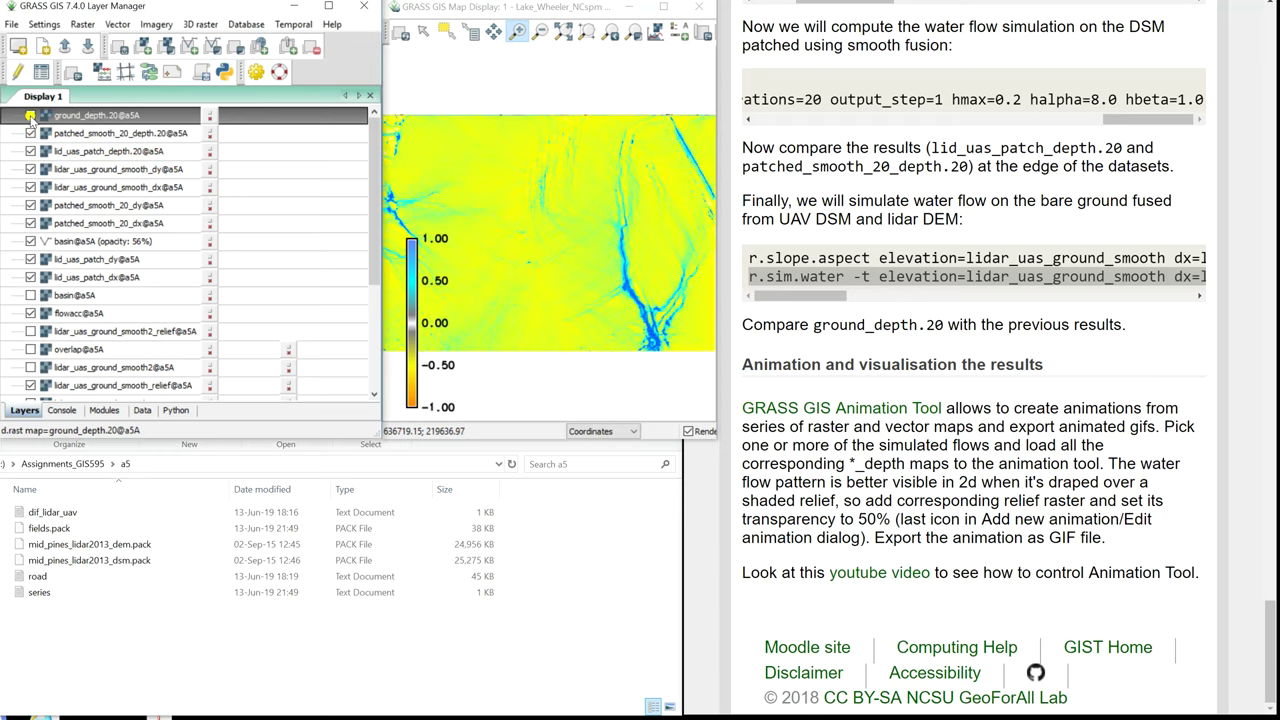